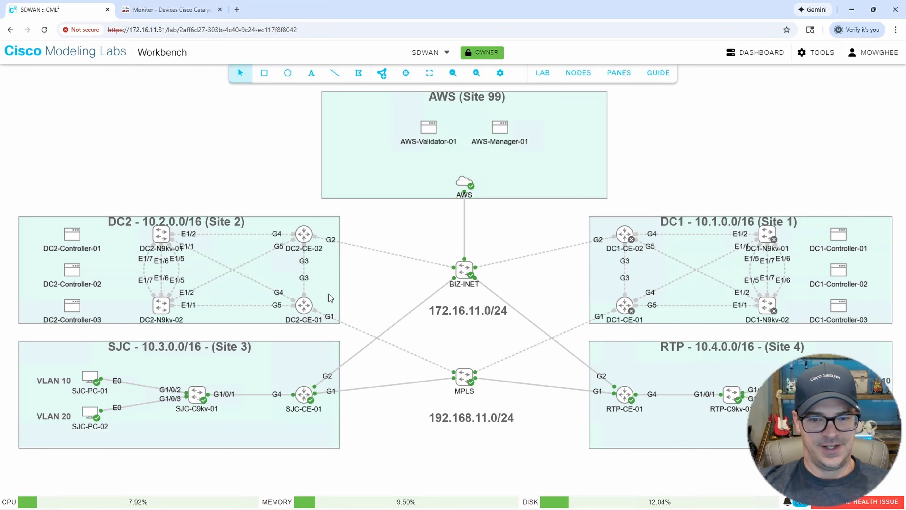
Switch to the SD-WAN Manager devices list showing the SJC-CE-01 and RTP-CE-01 edges.
left_click(184, 12)
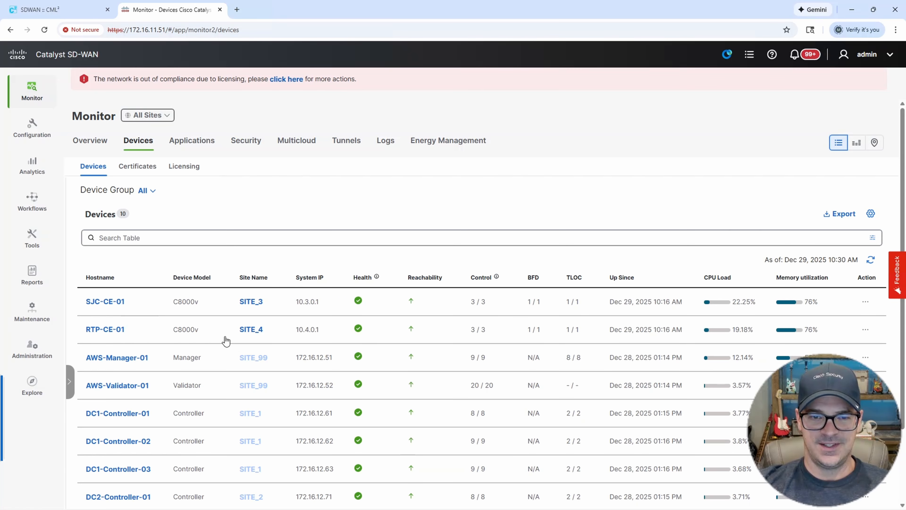
Run 'show ip int brief' in the SJC-CE-01 terminal session.
mouse_move(468, 506)
left_click(506, 499)
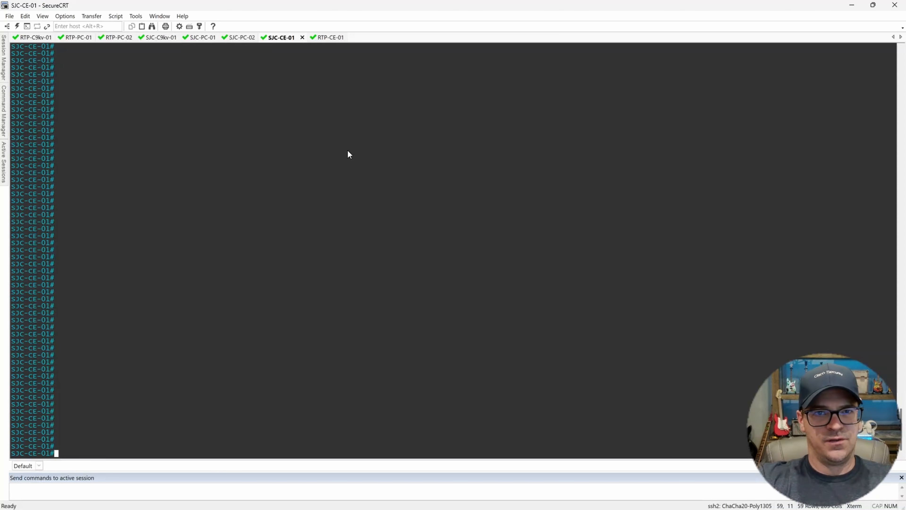
type("show ip int brief")
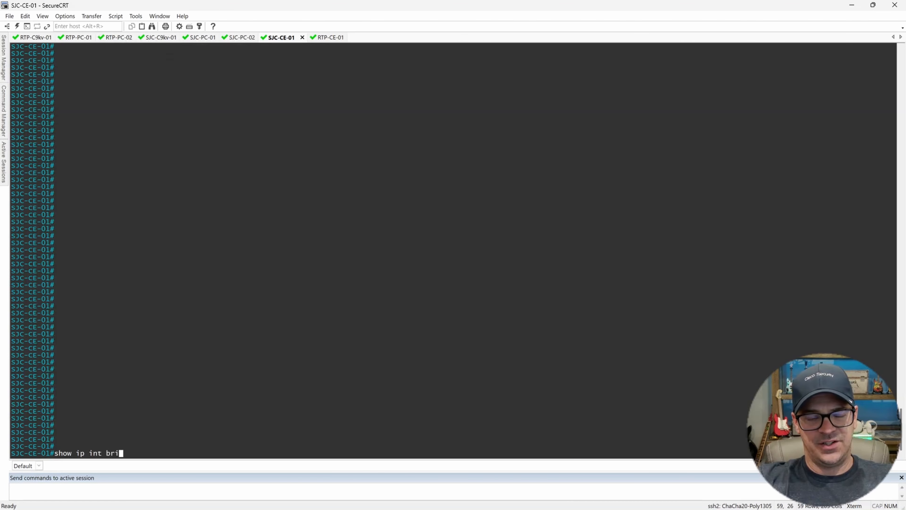
key("Return")
key("Return")
key("Return")
key("Return")
key("Return")
key("Return")
key("Return")
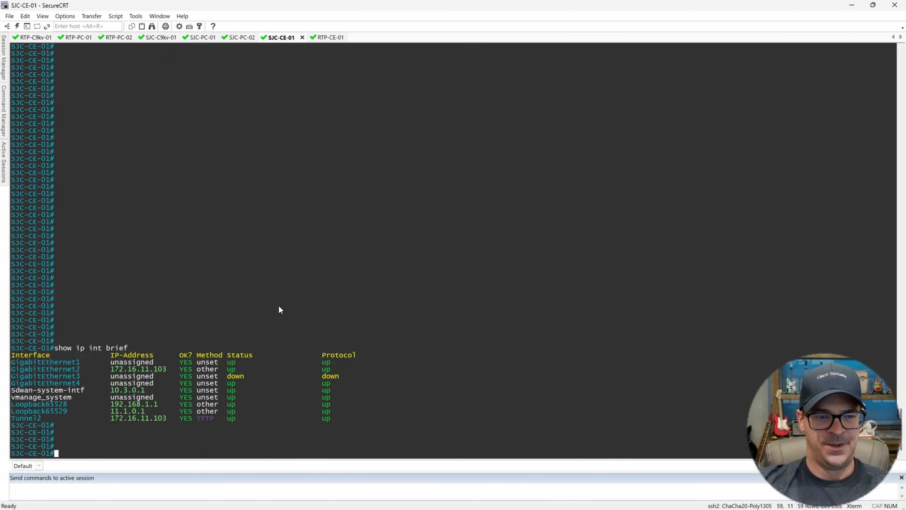
Highlight GigabitEthernet2's 172.16.11.103 and the GigabitEthernet1, GigabitEthernet4 and system interface addresses.
left_click_drag(114, 355, 165, 355)
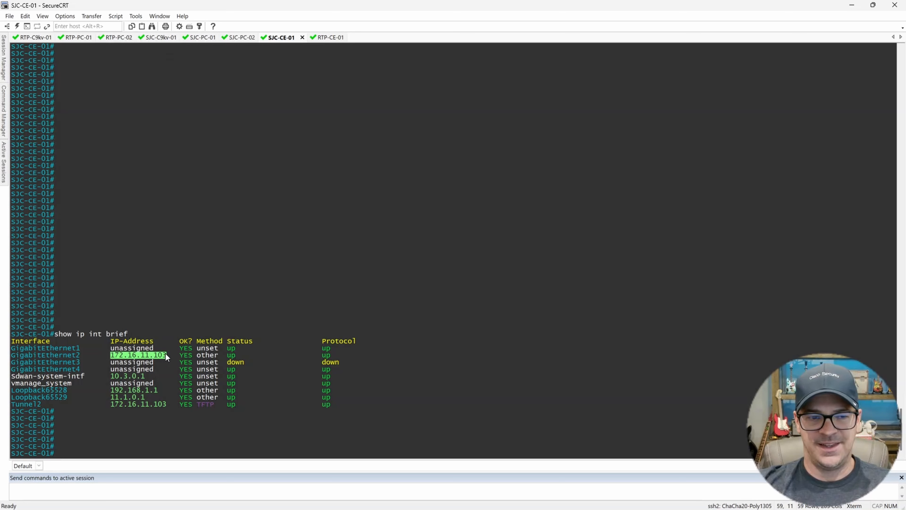
left_click_drag(64, 369, 197, 375)
left_click_drag(111, 342, 168, 348)
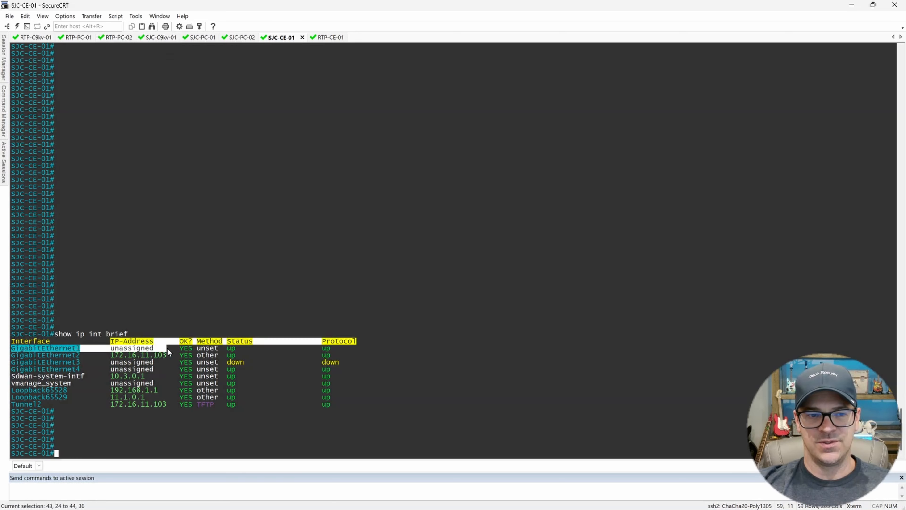
left_click(192, 339)
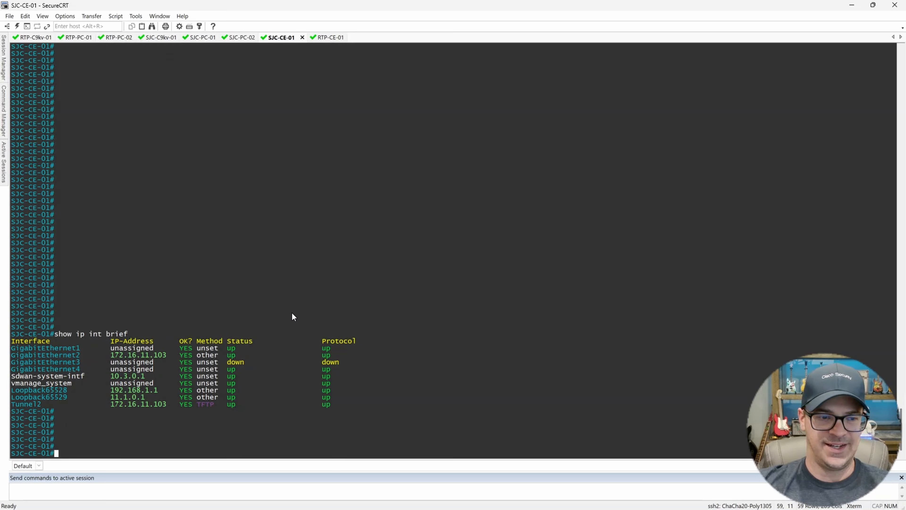
mouse_move(384, 508)
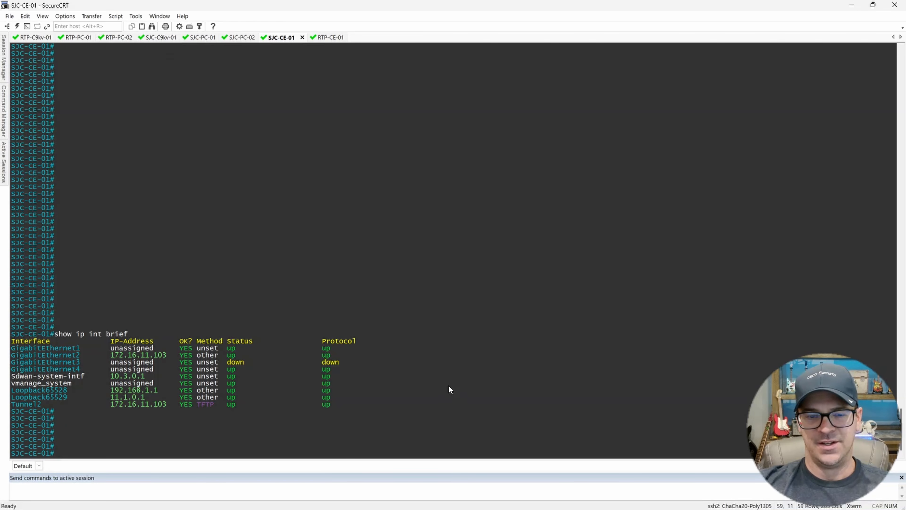
Return to SD-WAN Manager and open the classic Configuration Templates page.
mouse_move(492, 501)
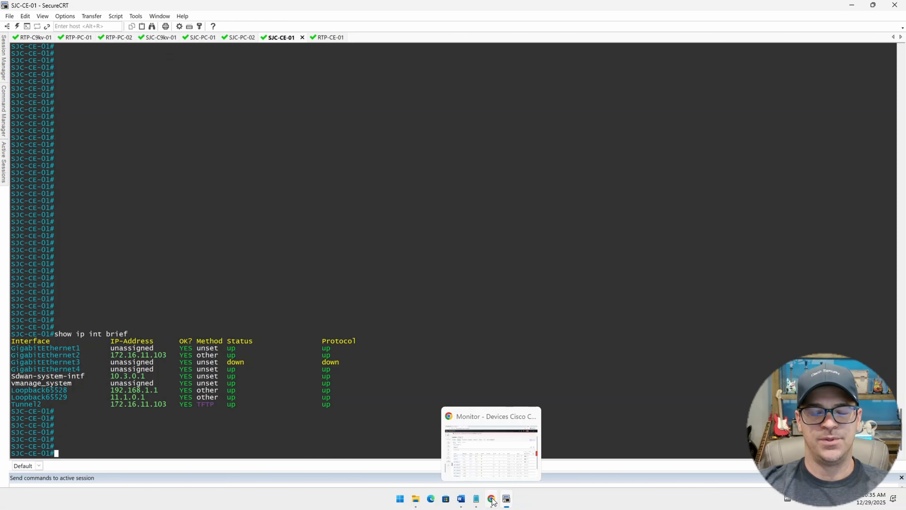
left_click(492, 500)
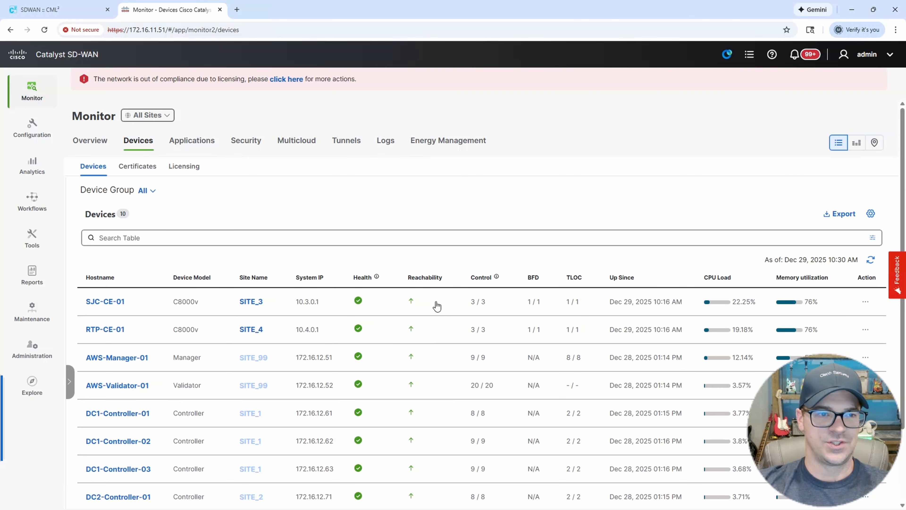
mouse_move(32, 127)
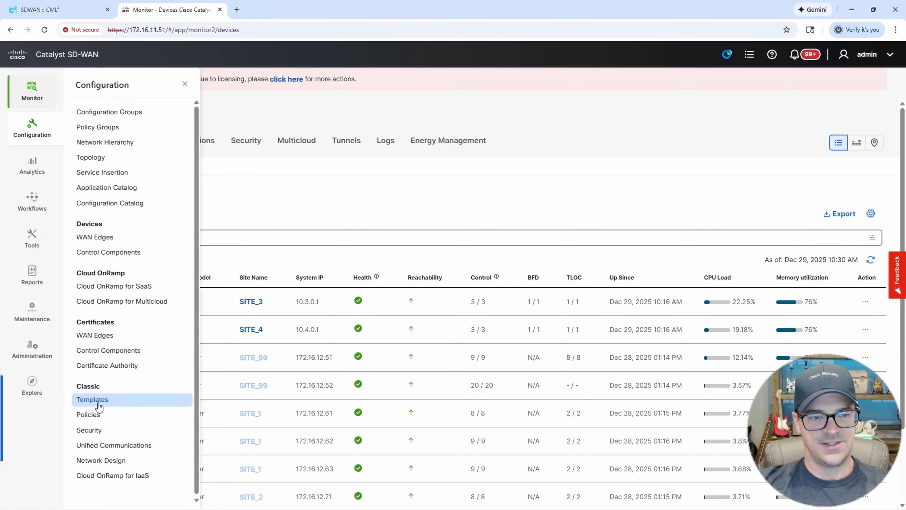
left_click(101, 402)
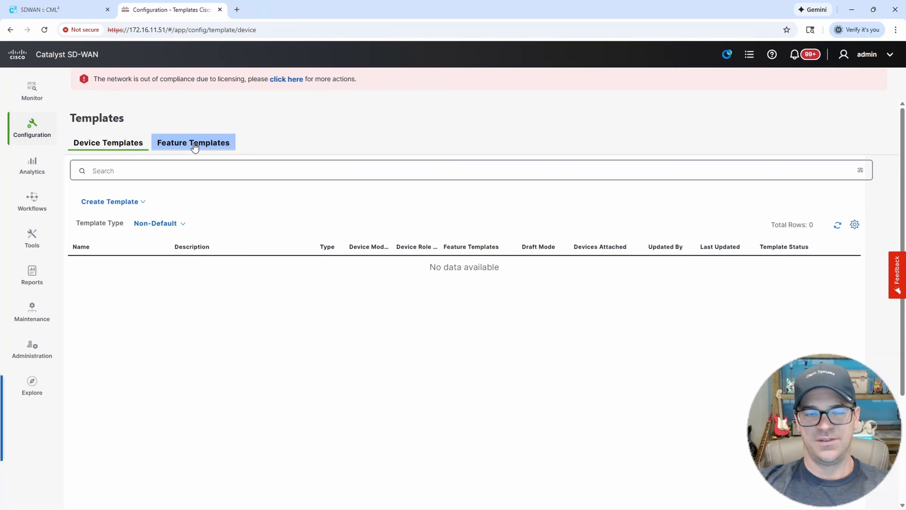
Switch between Device Templates and Feature Templates, ending on the empty Feature Templates list.
left_click(163, 147)
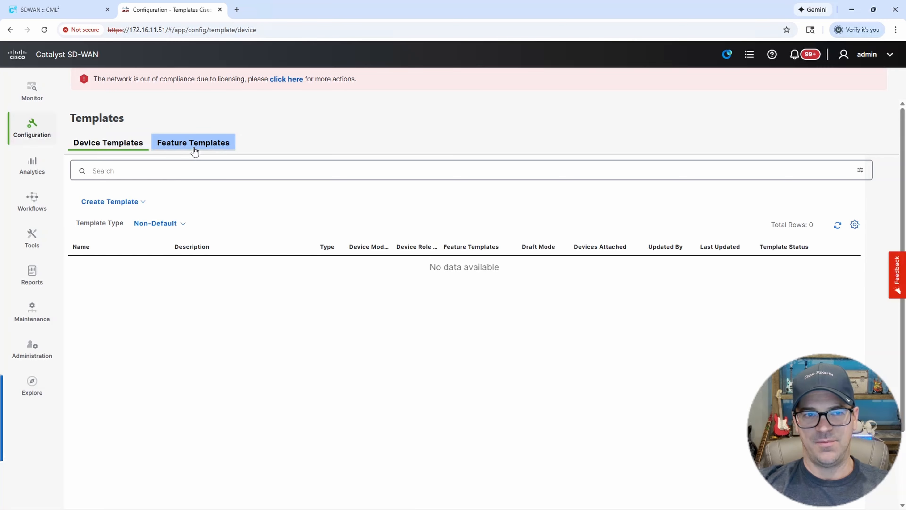
left_click(207, 149)
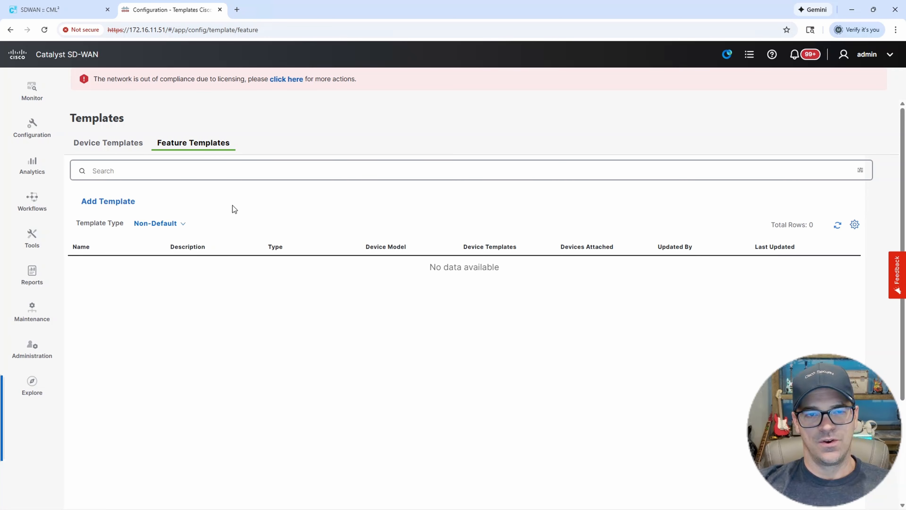
left_click(132, 147)
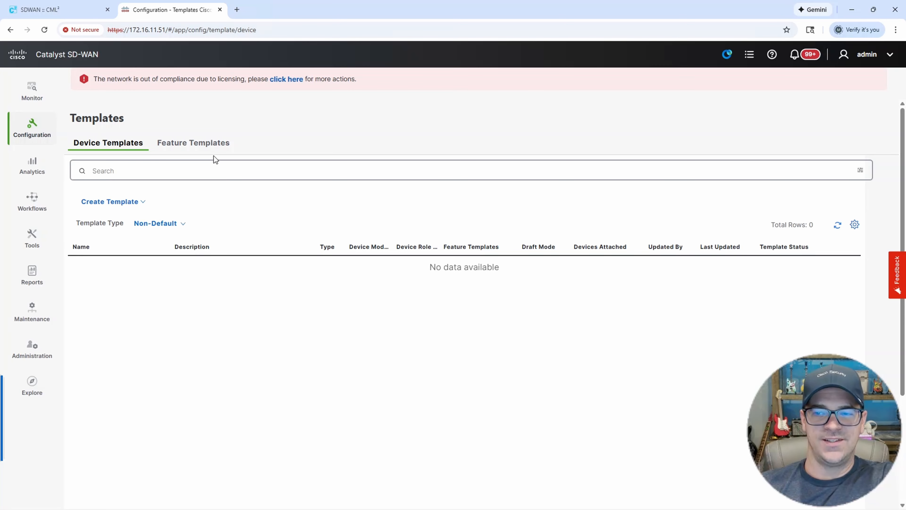
left_click(211, 151)
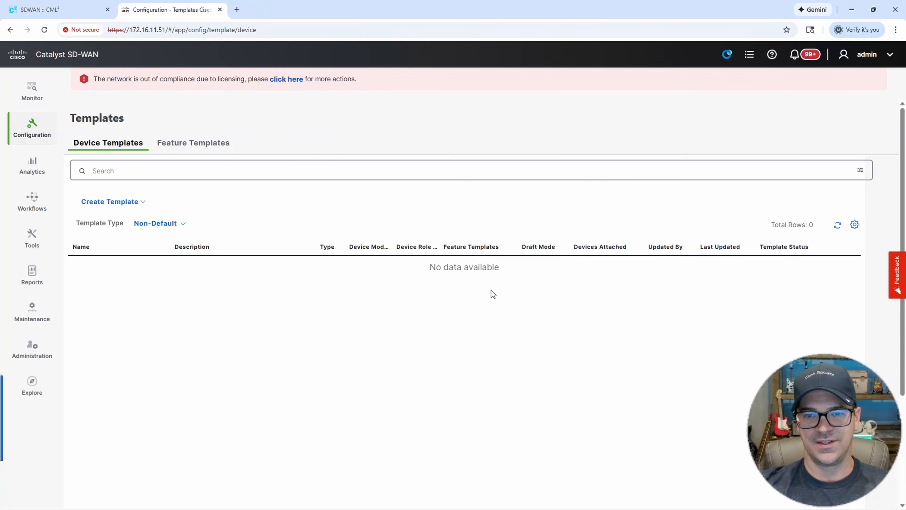
left_click(196, 145)
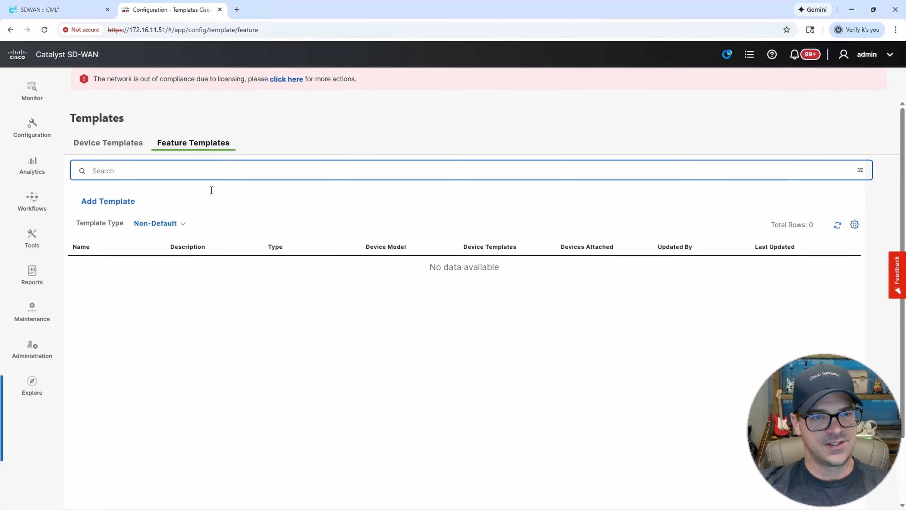
Start a new Cisco AAA feature template for the C8000v device model.
left_click(118, 203)
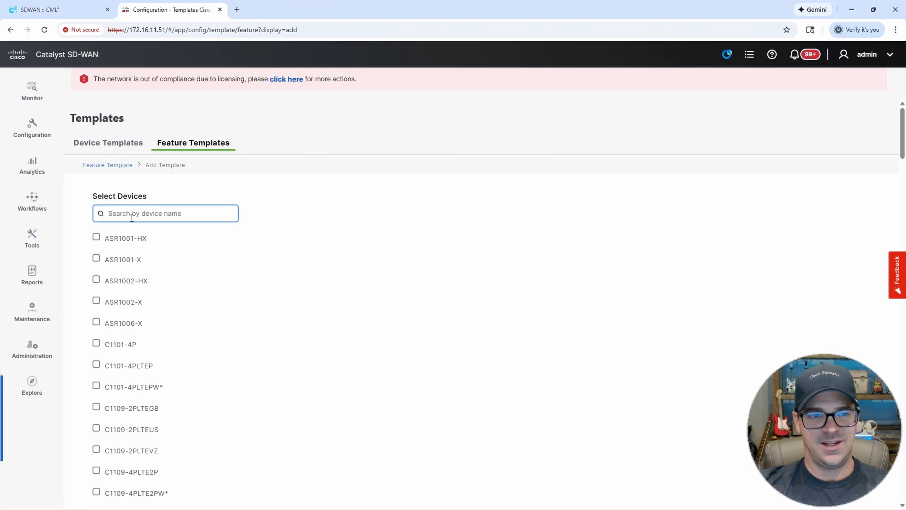
left_click(132, 216)
type("8000")
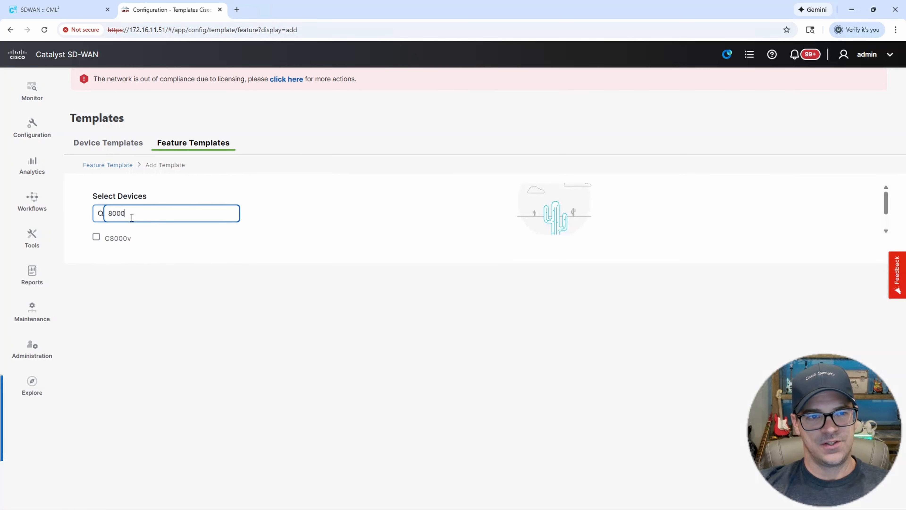
left_click(95, 238)
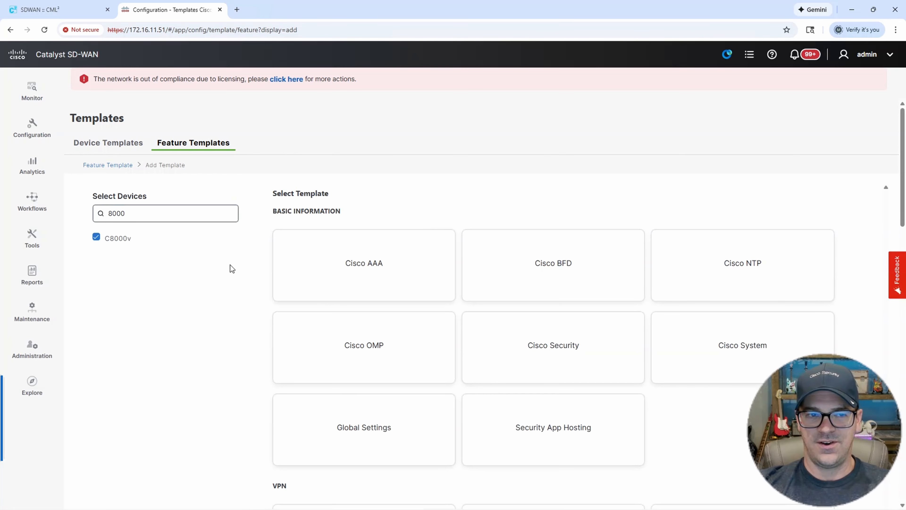
left_click(376, 268)
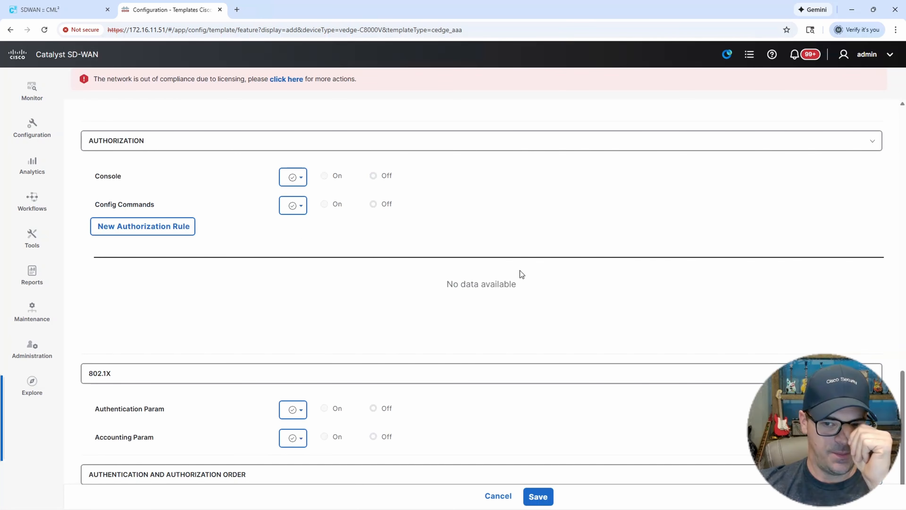
Enter BRANCH-AAA as both the template name and description.
left_click_drag(902, 372, 904, 108)
left_click(229, 217)
left_click(229, 217)
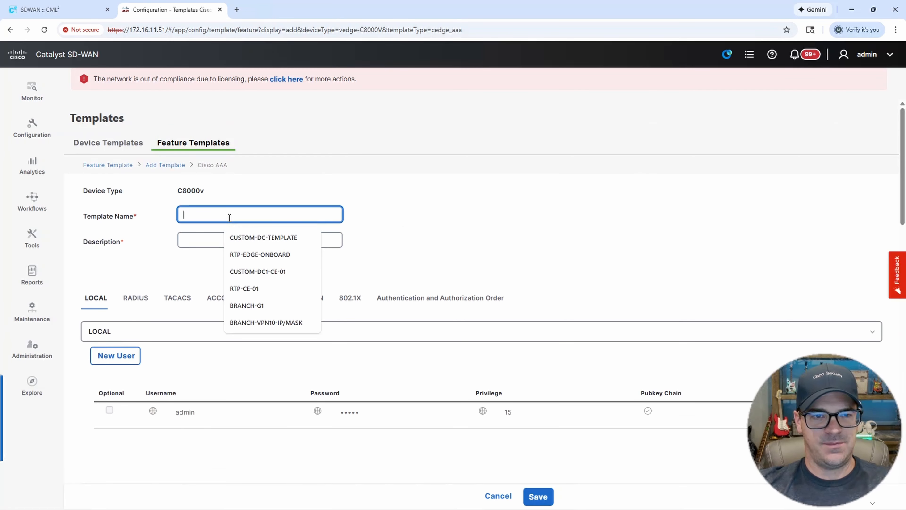
type("BRANCH")
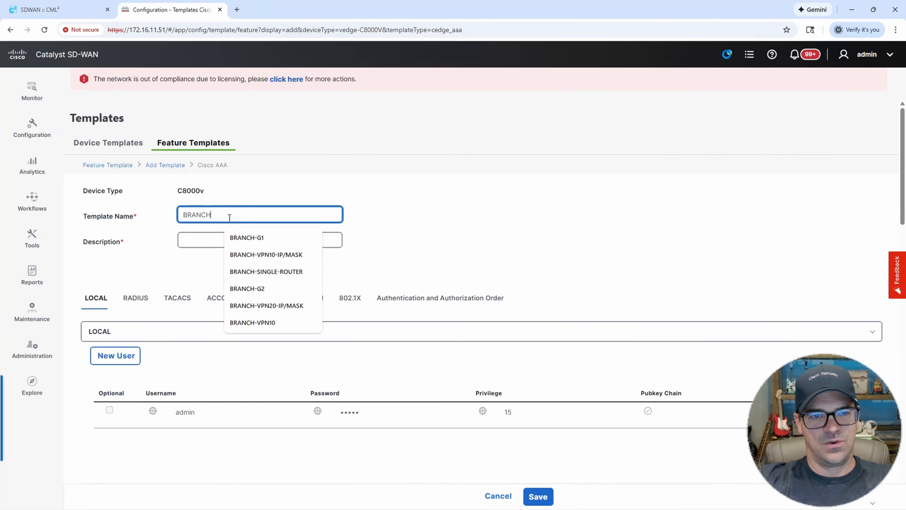
type("-AAA")
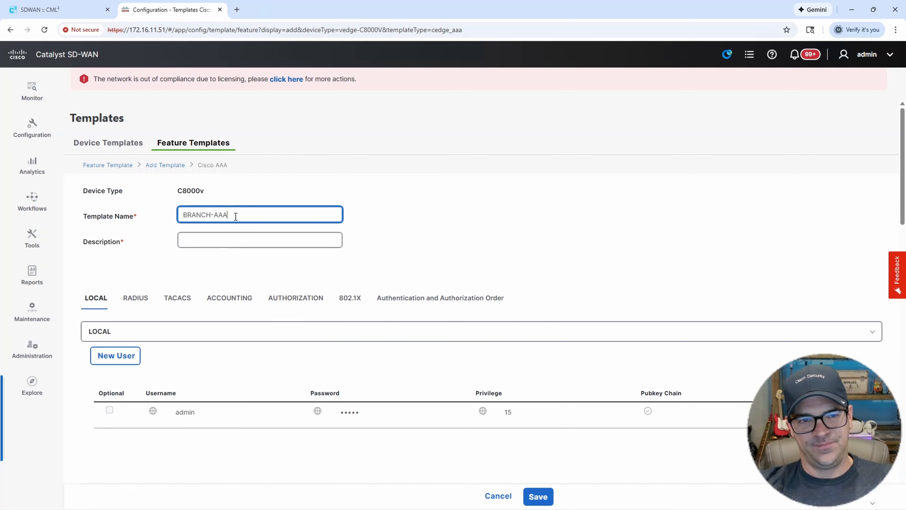
key("ctrl+a")
key("ctrl+c")
left_click(199, 237)
key("ctrl+v")
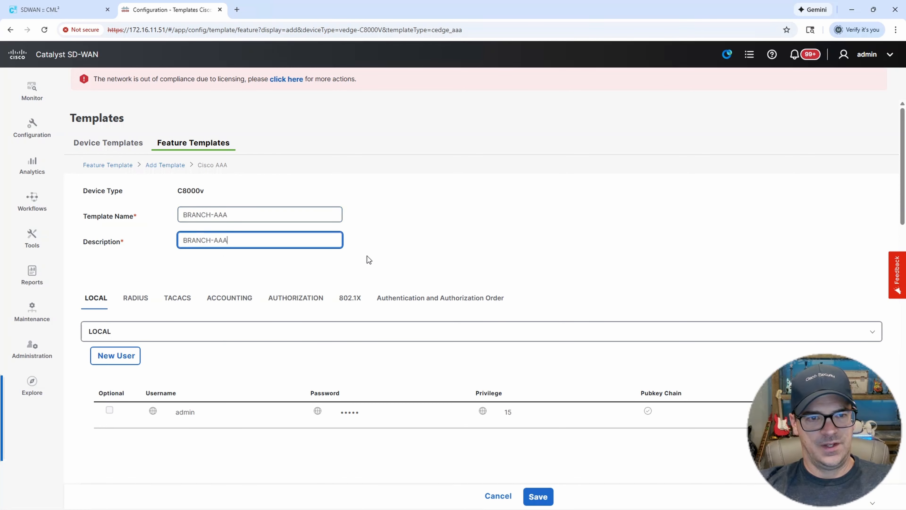
left_click(545, 219)
scroll(355, 352, "down", 1)
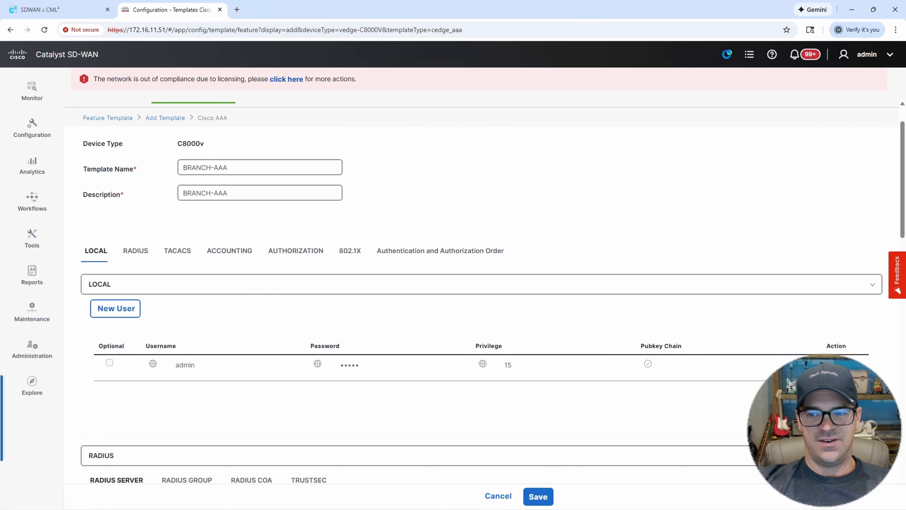
Give the local admin user a new password with matching confirmation and save the changes.
left_click(830, 364)
left_click_drag(312, 243, 272, 243)
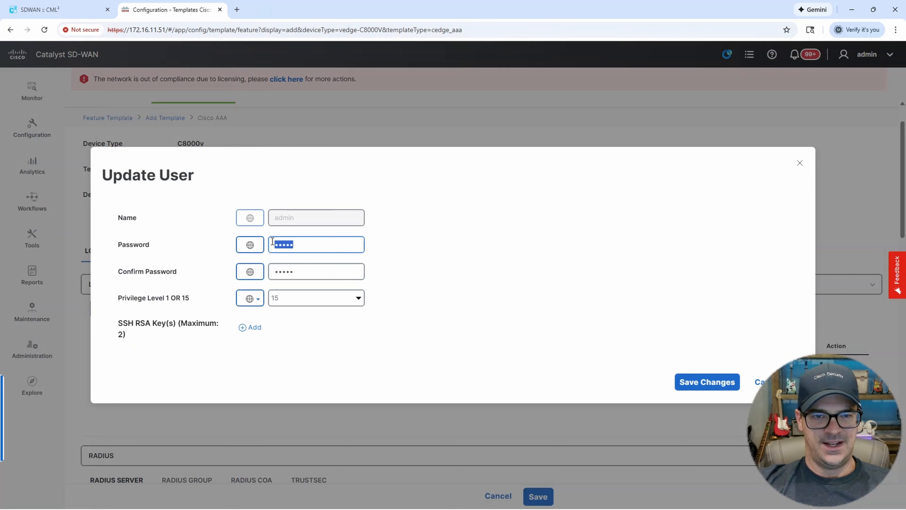
type("********")
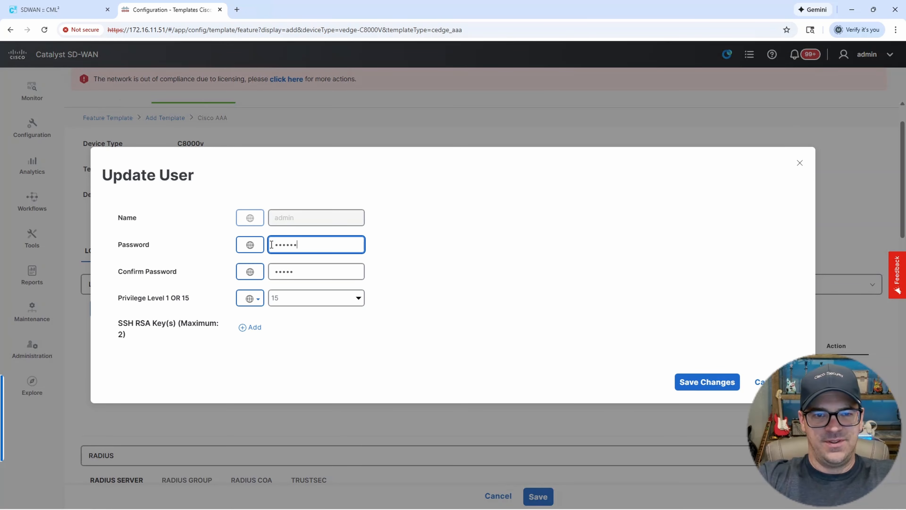
type("***")
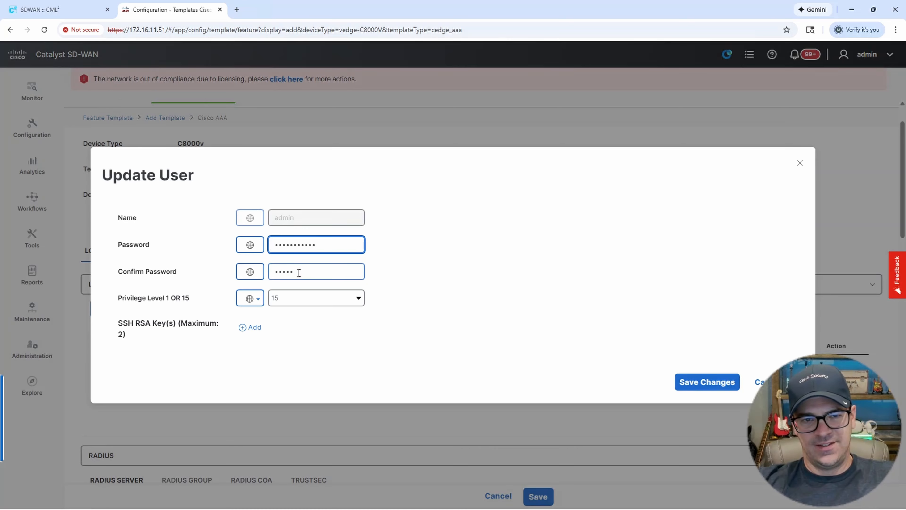
left_click(299, 272)
type("*****")
key("BackSpace")
key("BackSpace")
key("BackSpace")
key("BackSpace")
key("BackSpace")
type("*****")
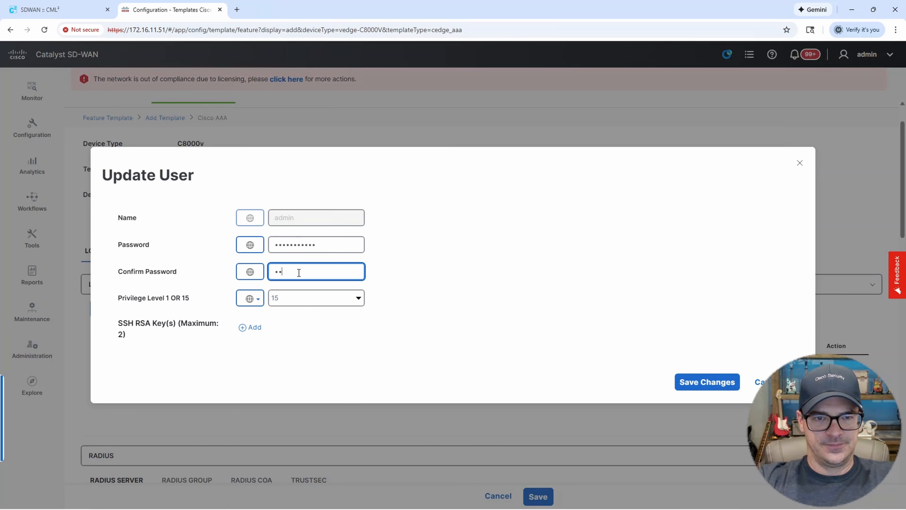
type("******")
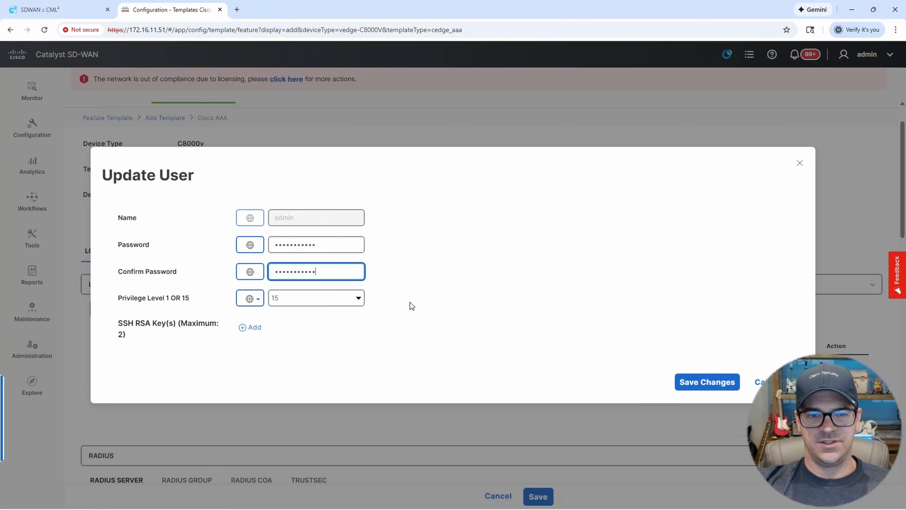
left_click(694, 382)
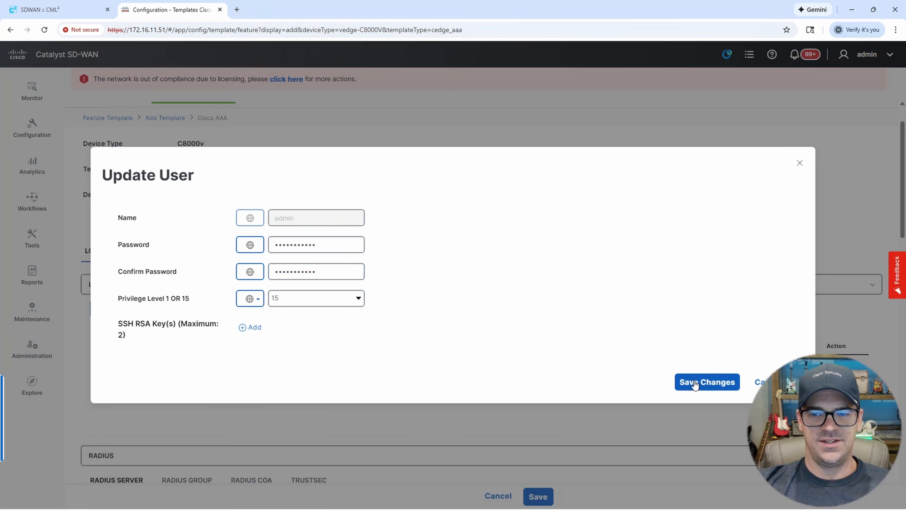
Set local as the ServerGroups priority order for authentication and authorization.
scroll(552, 324, "down", 2)
scroll(549, 322, "down", 12)
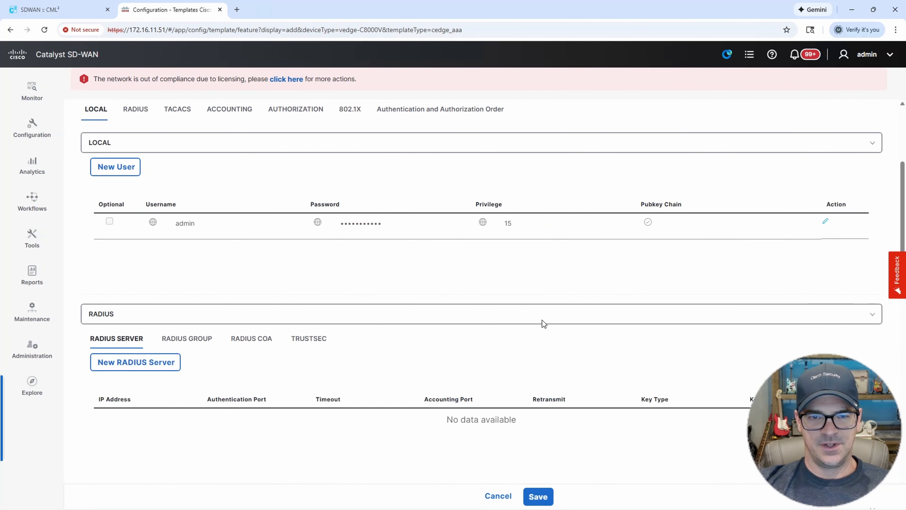
scroll(537, 326, "down", 6)
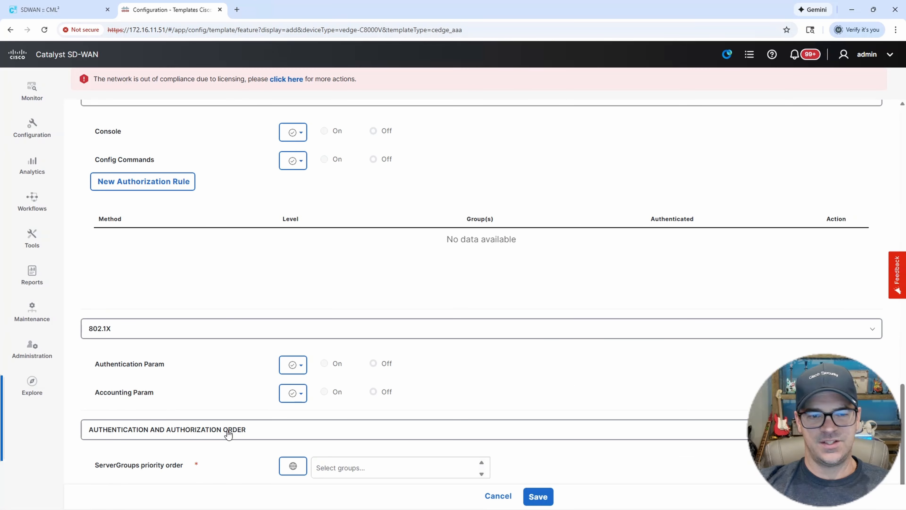
left_click(339, 466)
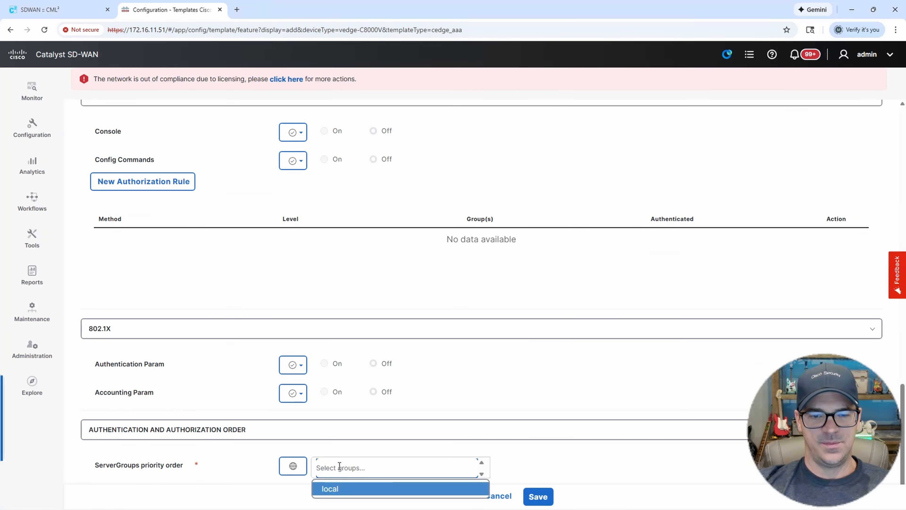
left_click(338, 489)
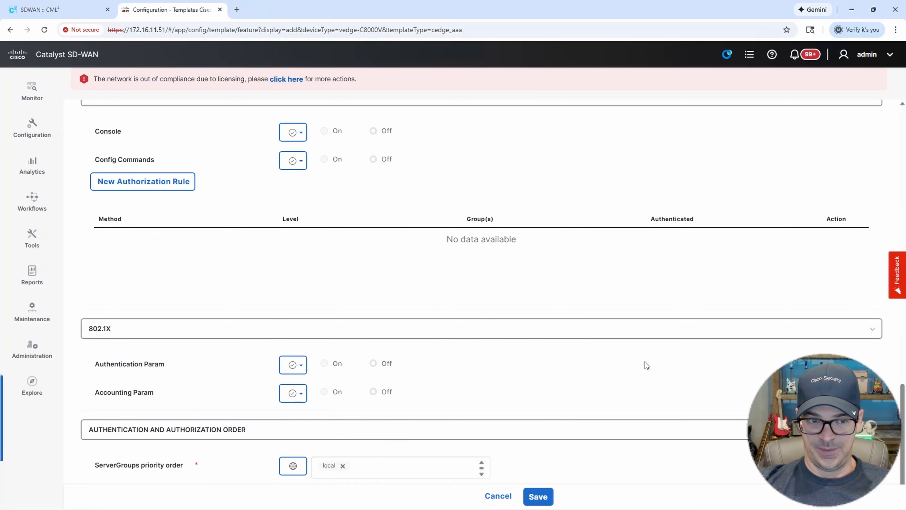
Save the BRANCH-AAA feature template.
scroll(646, 361, "up", 2)
scroll(643, 364, "up", 8)
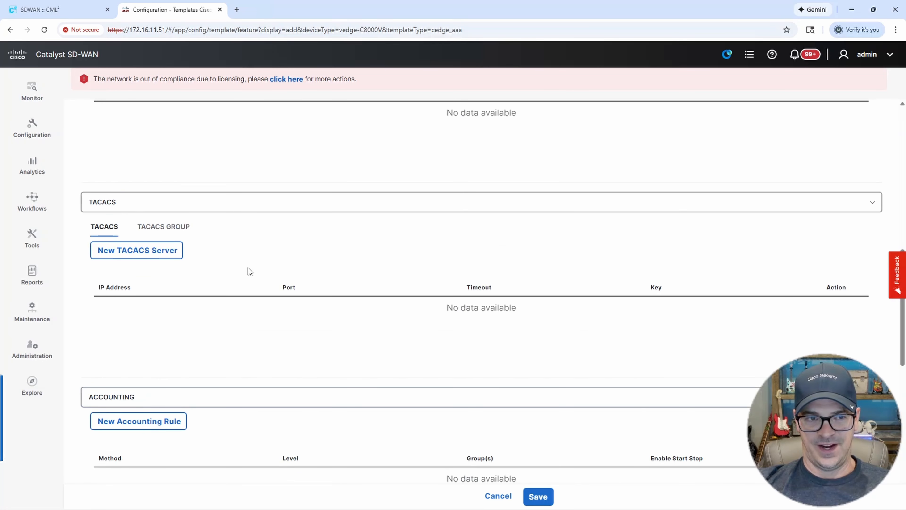
scroll(175, 233, "down", 1)
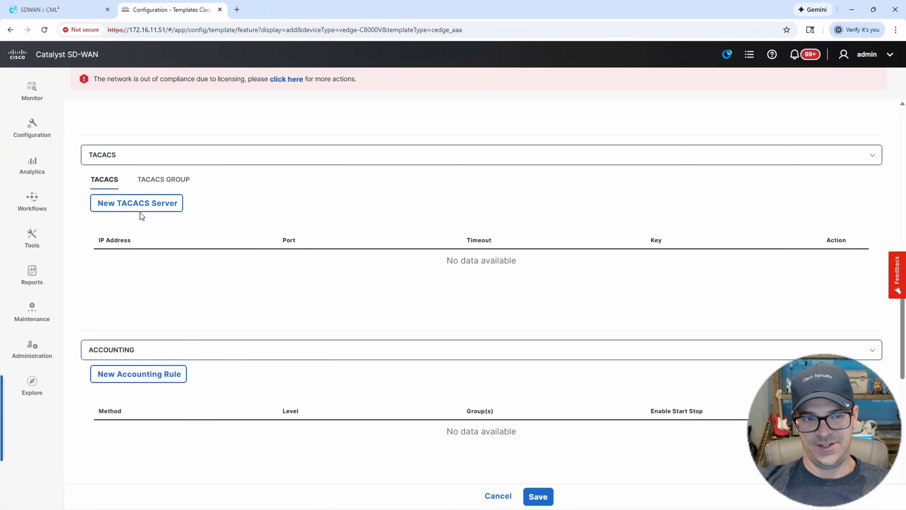
scroll(330, 272, "up", 3)
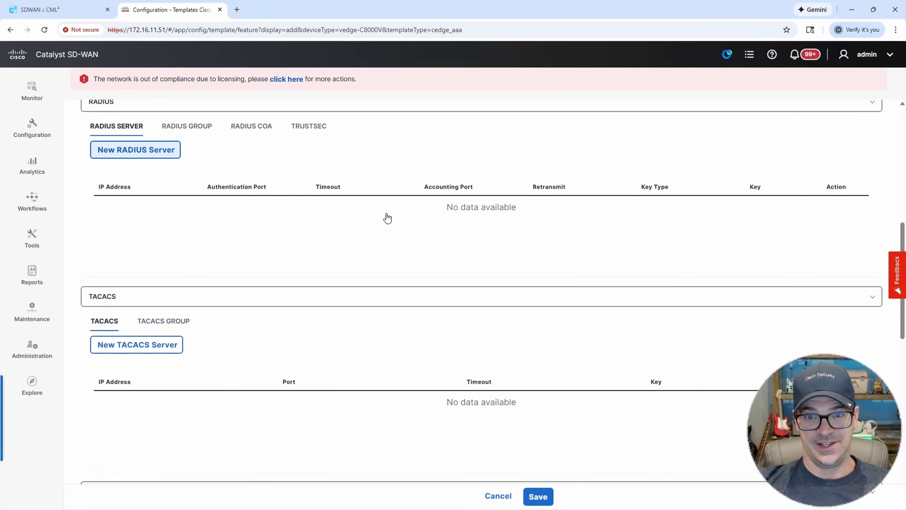
scroll(639, 442, "down", 1)
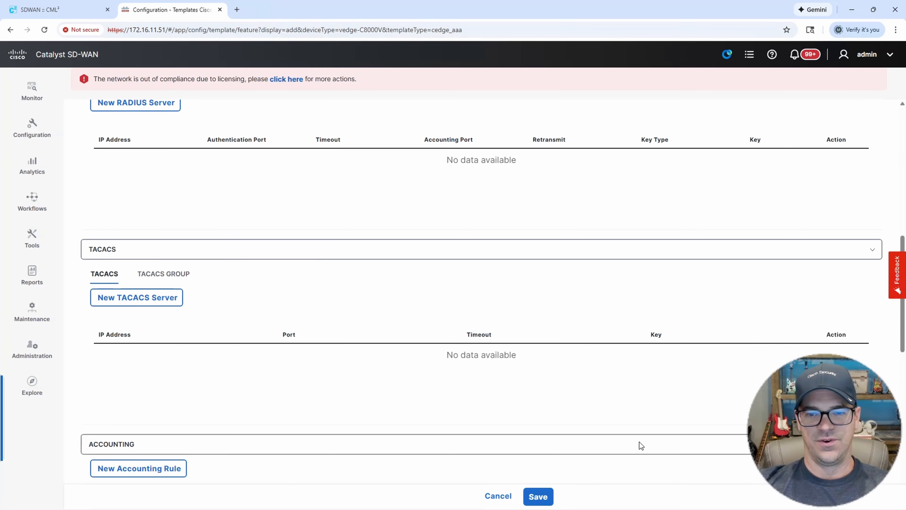
scroll(639, 442, "down", 8)
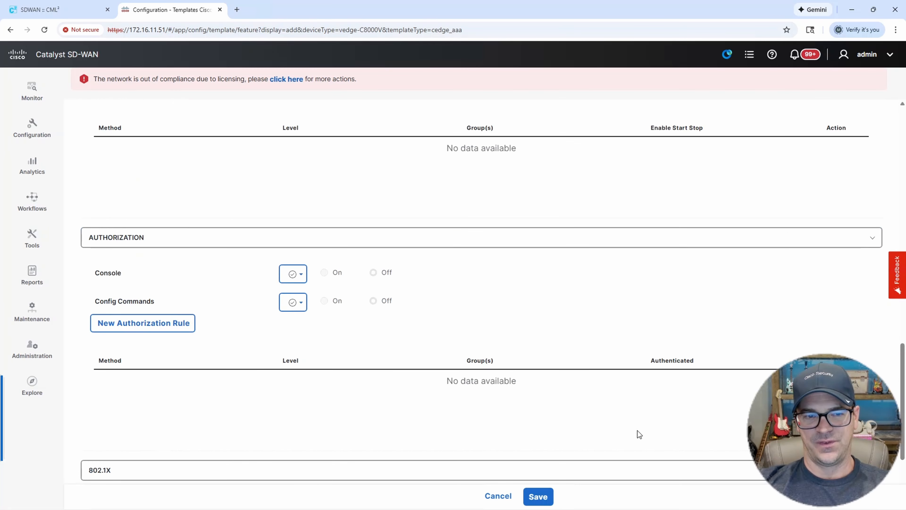
left_click(538, 497)
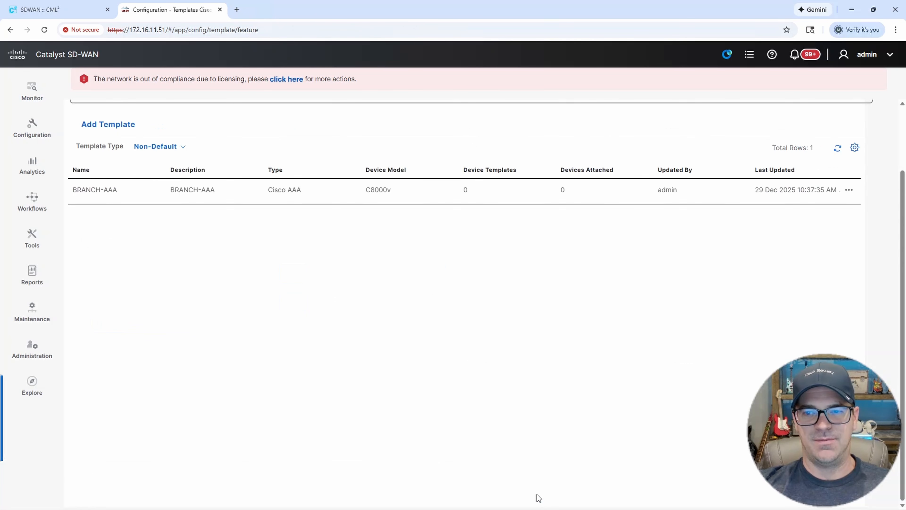
Start another new feature template and search the device model list.
scroll(548, 440, "down", 2)
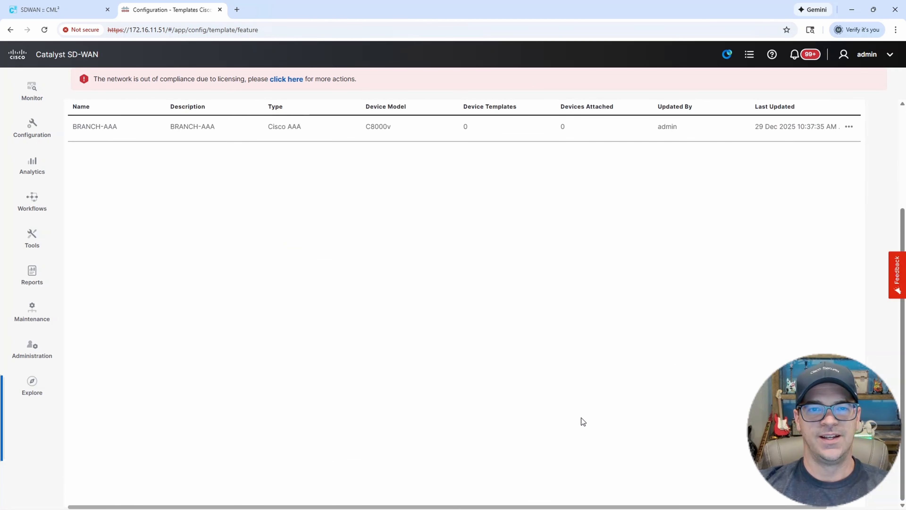
scroll(492, 318, "up", 4)
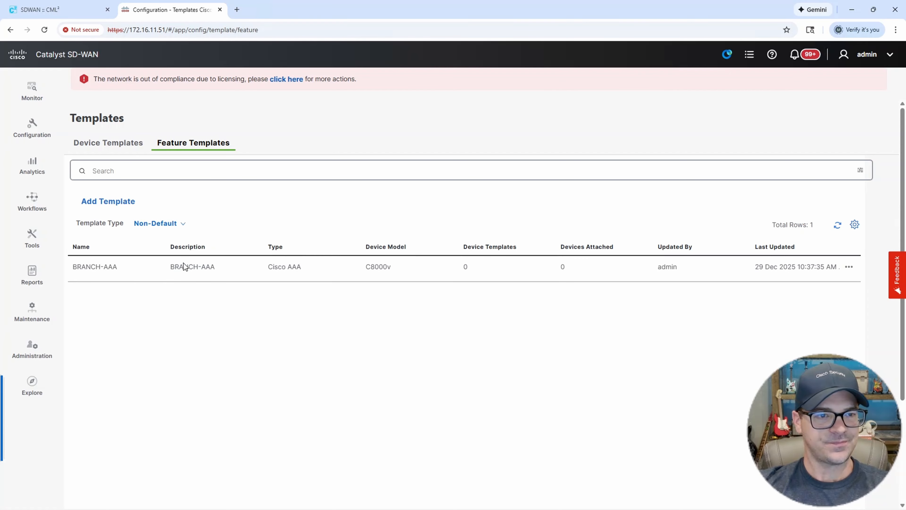
left_click(113, 204)
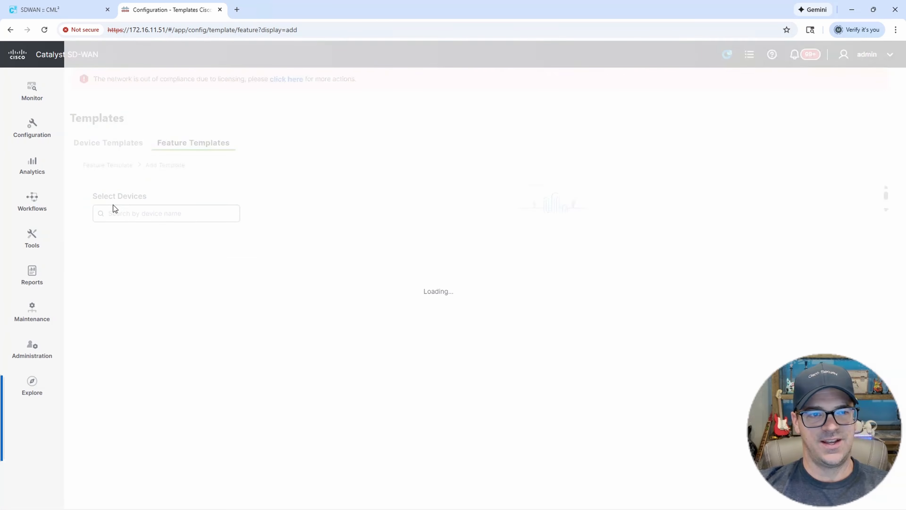
left_click(128, 214)
Create a Cisco System template for the C8000v device model.
type("8")
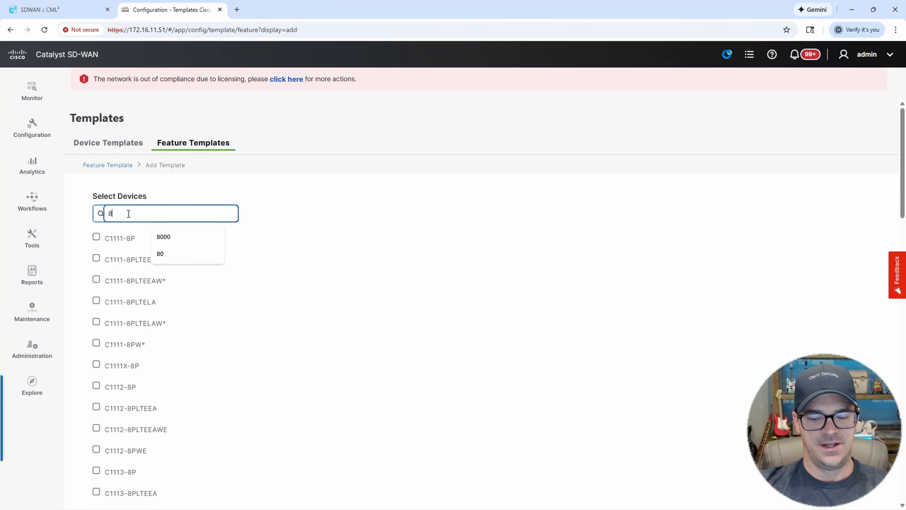
type("000")
left_click(97, 237)
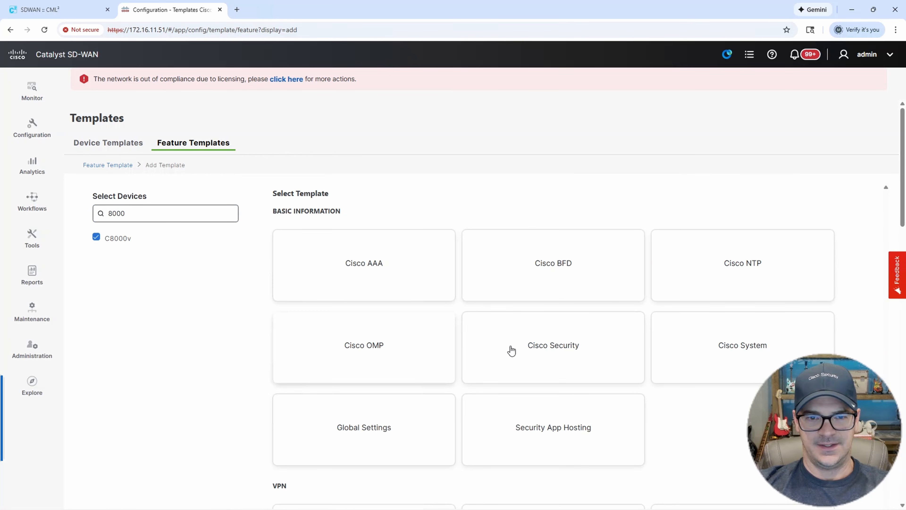
left_click(716, 355)
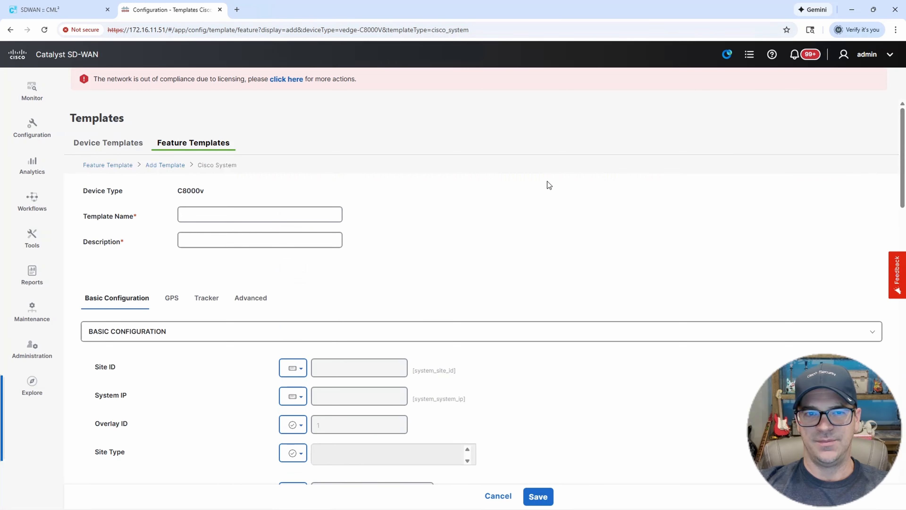
Enter BRANCH-SYSTEM as both the template name and description.
left_click(227, 212)
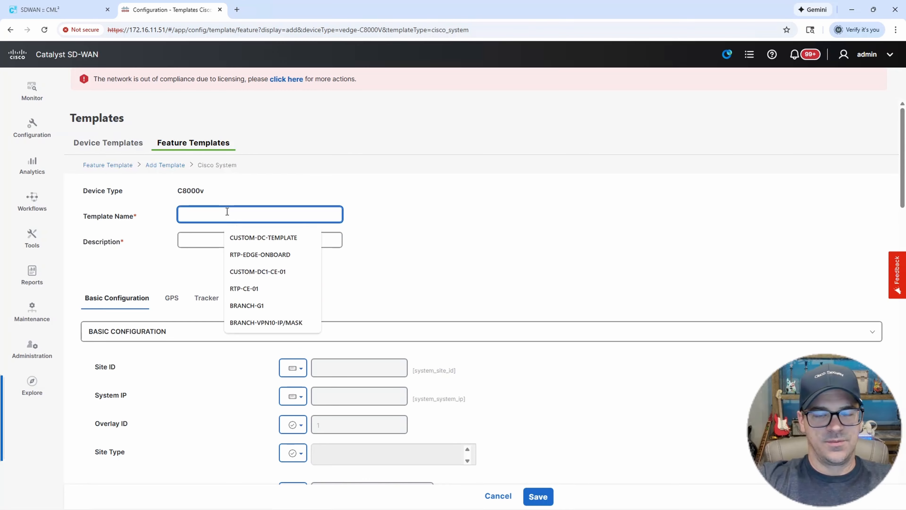
type("BRANCH-SYSTEM")
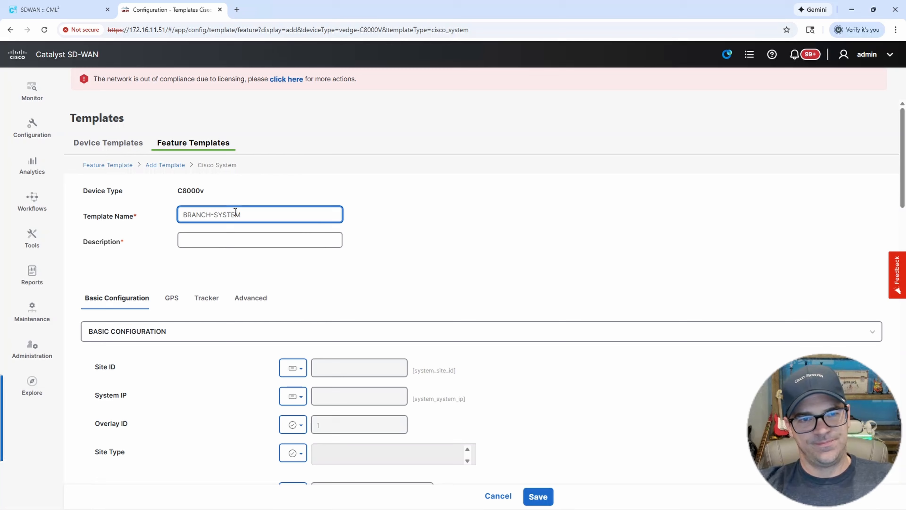
key("ctrl+a")
key("ctrl+c")
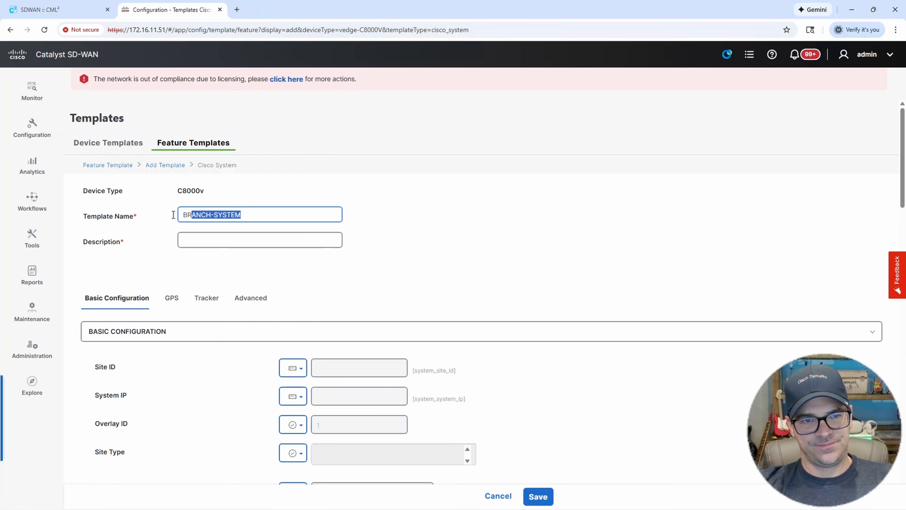
left_click(181, 237)
key("ctrl+v")
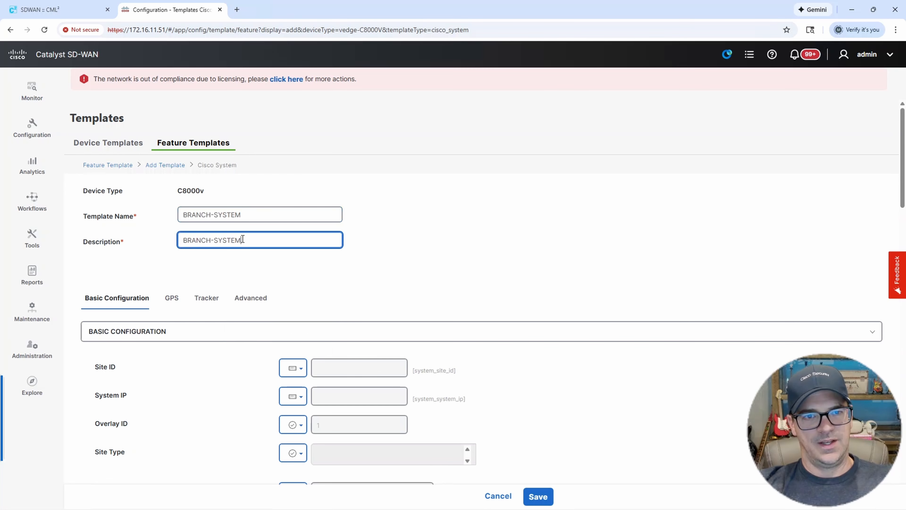
left_click(421, 230)
scroll(430, 250, "down", 1)
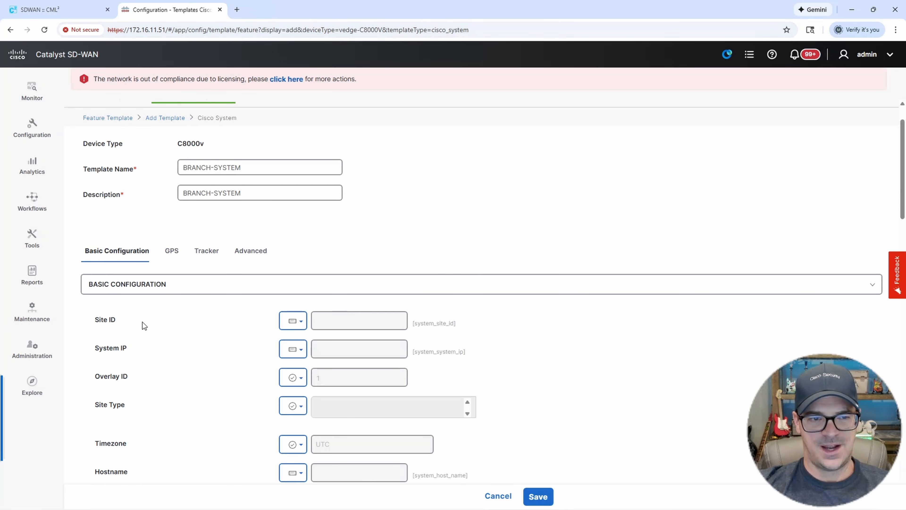
Try a global Site ID, then switch Site ID back to Device Specific.
left_click(305, 323)
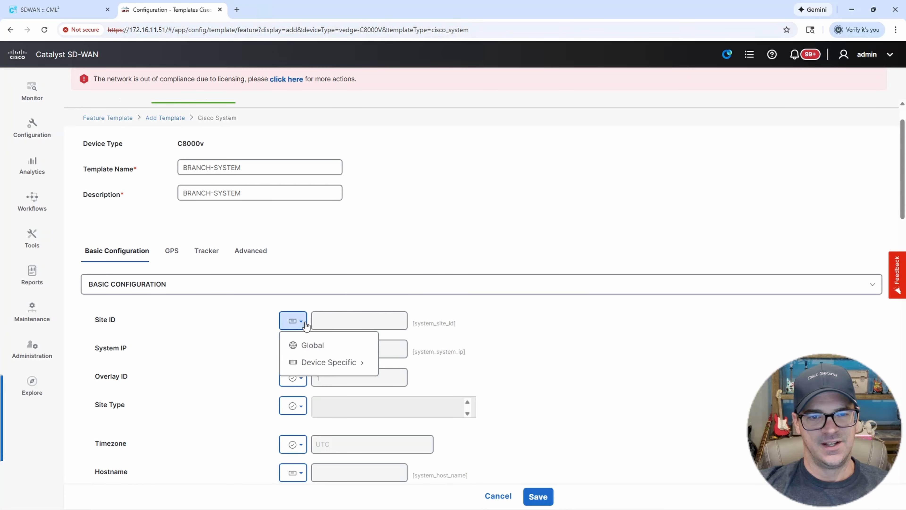
left_click(313, 346)
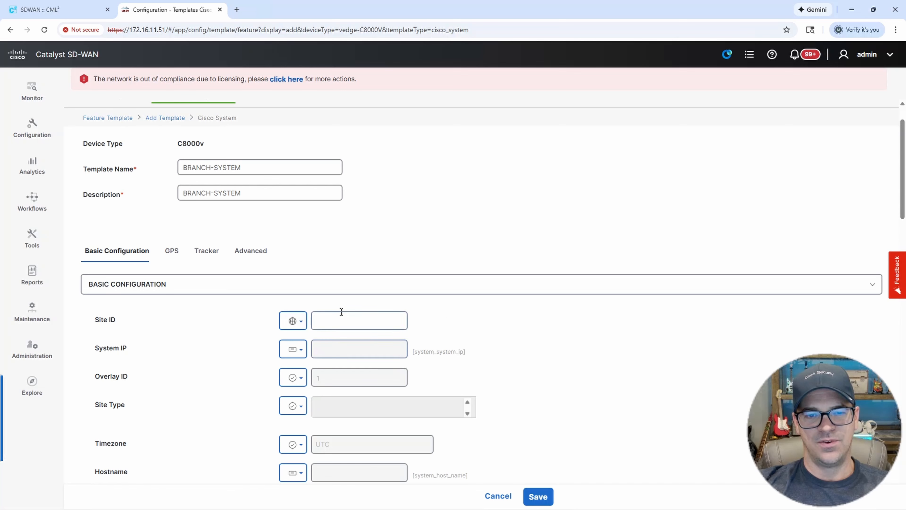
left_click(338, 316)
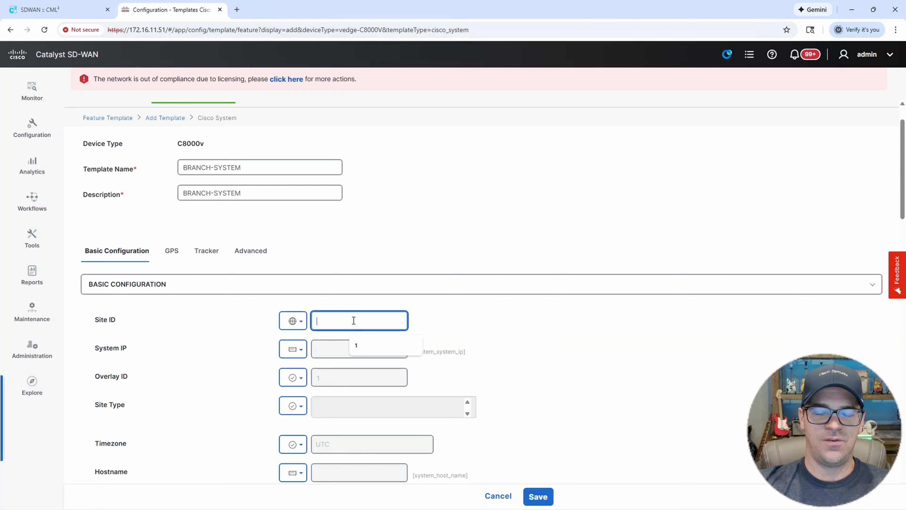
left_click(303, 323)
left_click(318, 360)
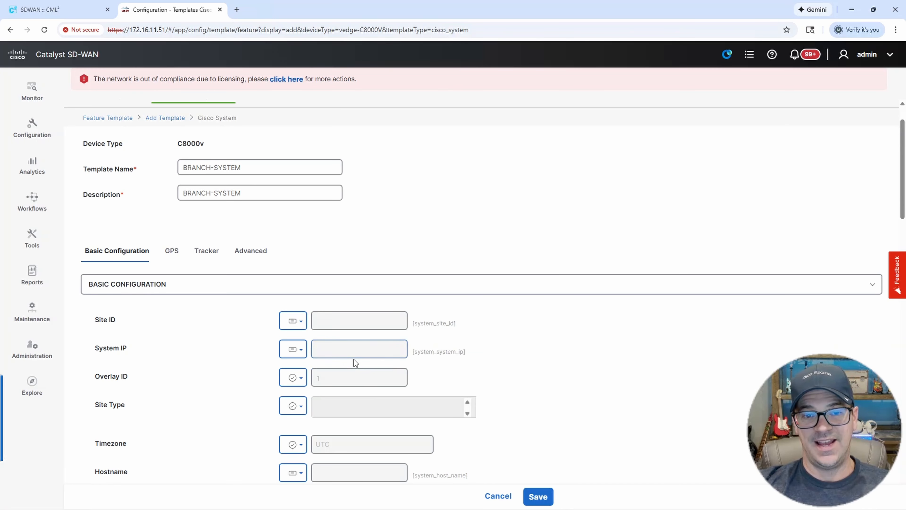
Rename the Site ID device-specific variable key to SITE-ID.
left_click(300, 321)
mouse_move(294, 362)
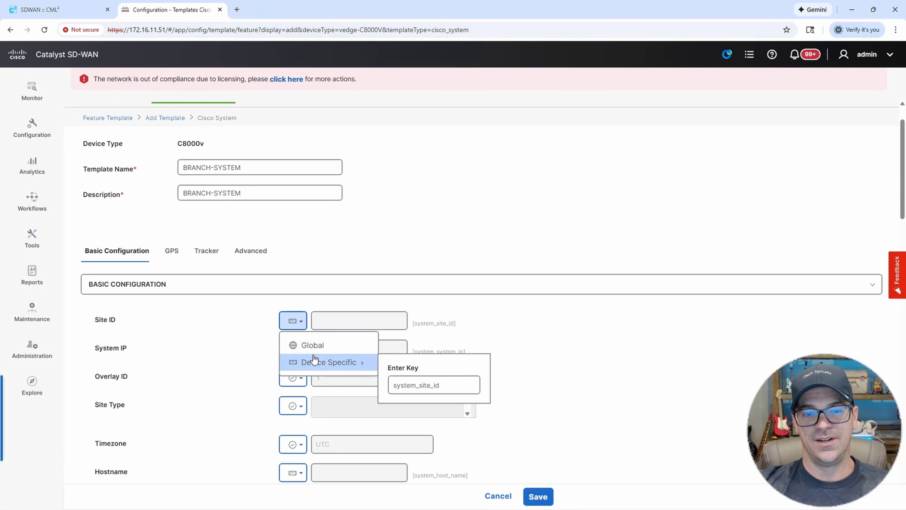
left_click(414, 379)
double_click(440, 381)
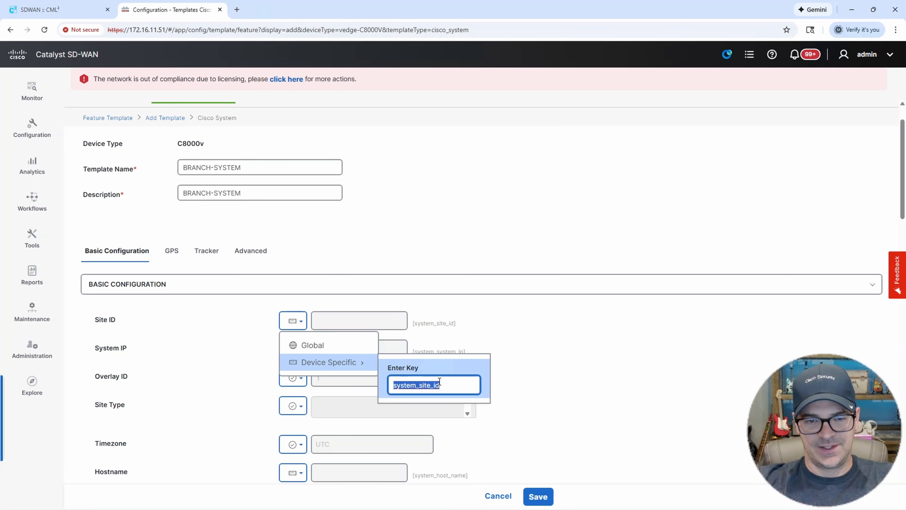
type("S")
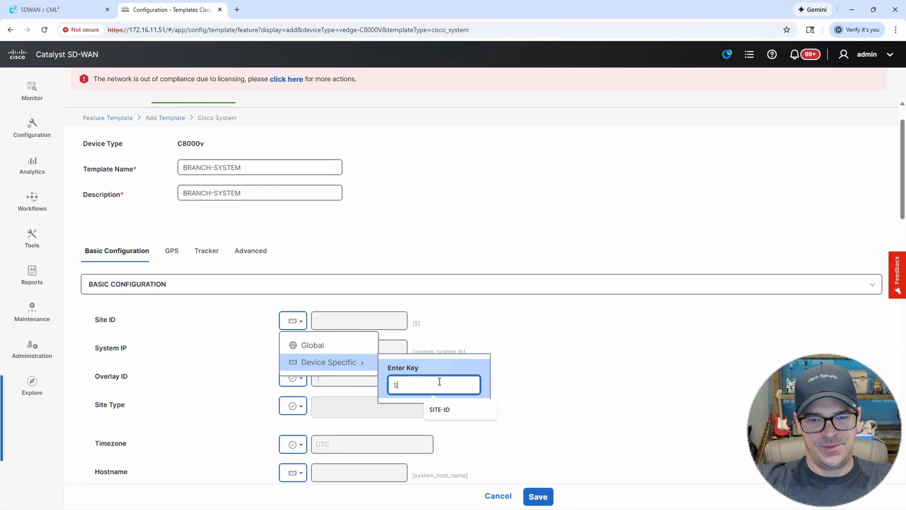
type("ITE-ID")
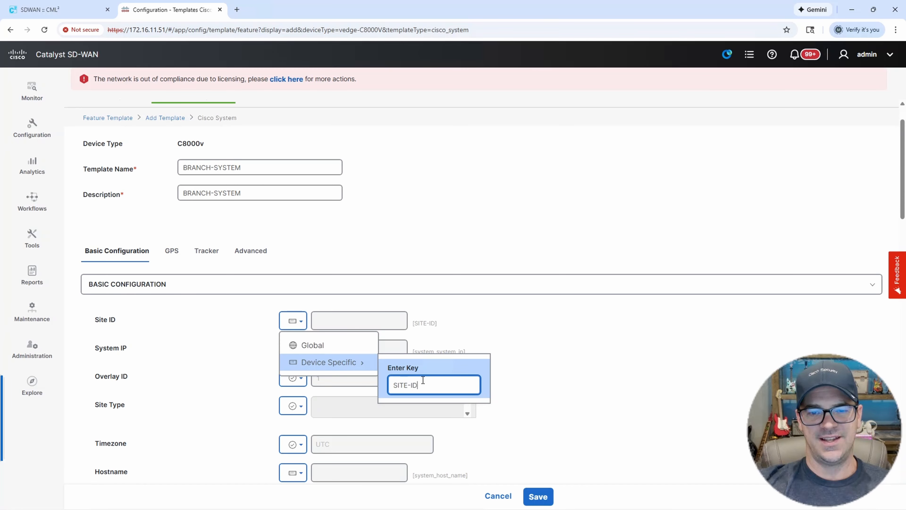
left_click(574, 342)
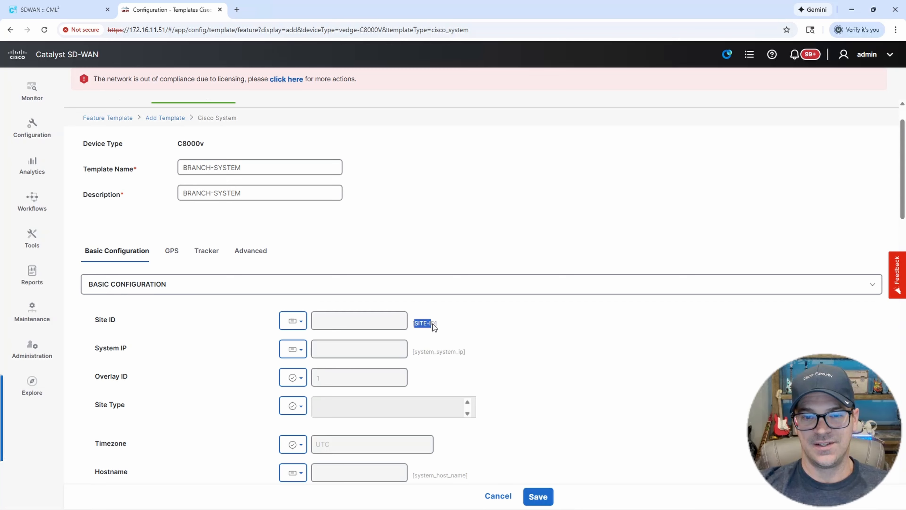
left_click_drag(434, 325, 436, 324)
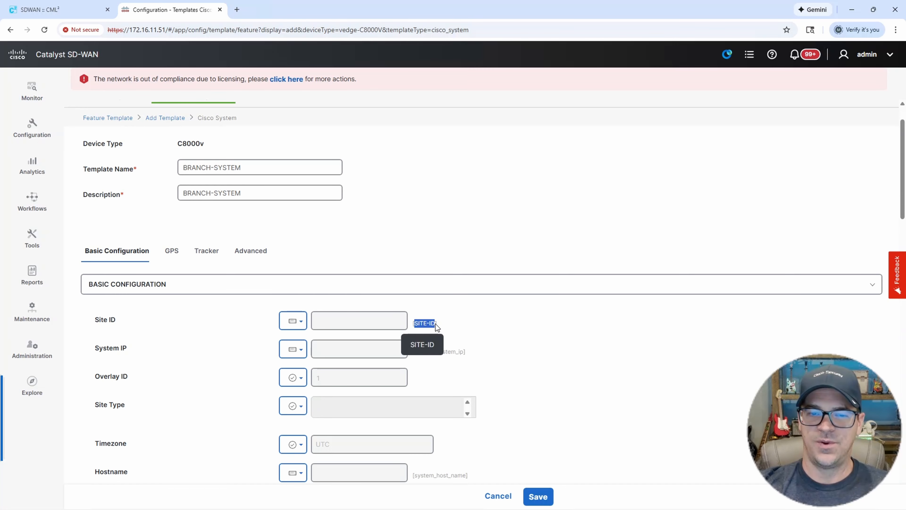
left_click(473, 324)
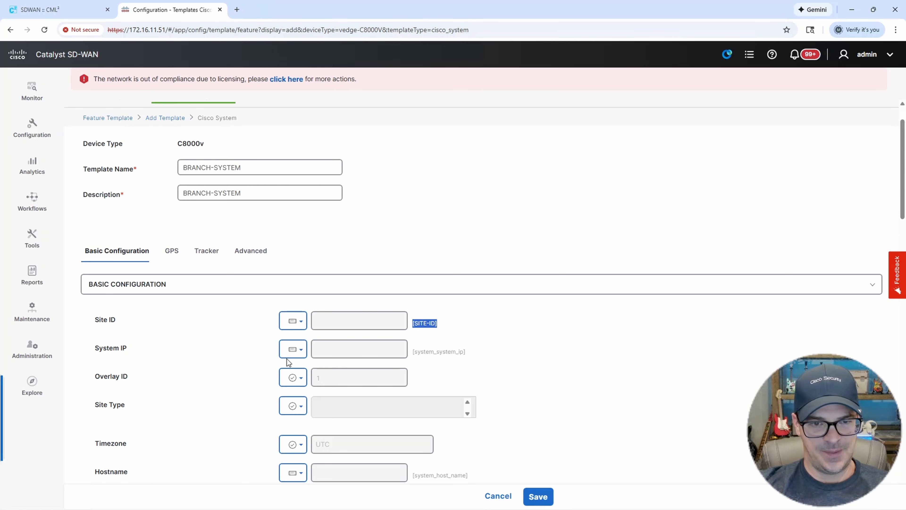
Make System IP device-specific with the variable key SYSTEM-IP.
left_click(297, 352)
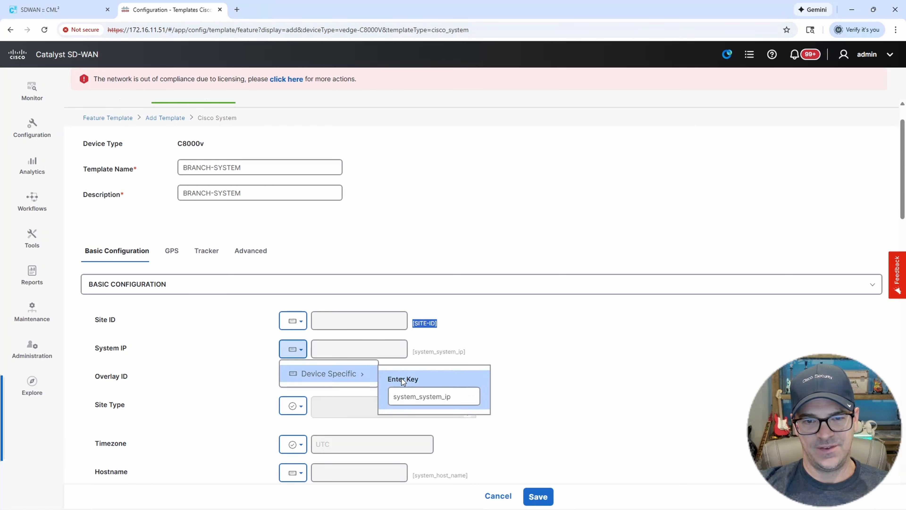
double_click(421, 396)
type("S")
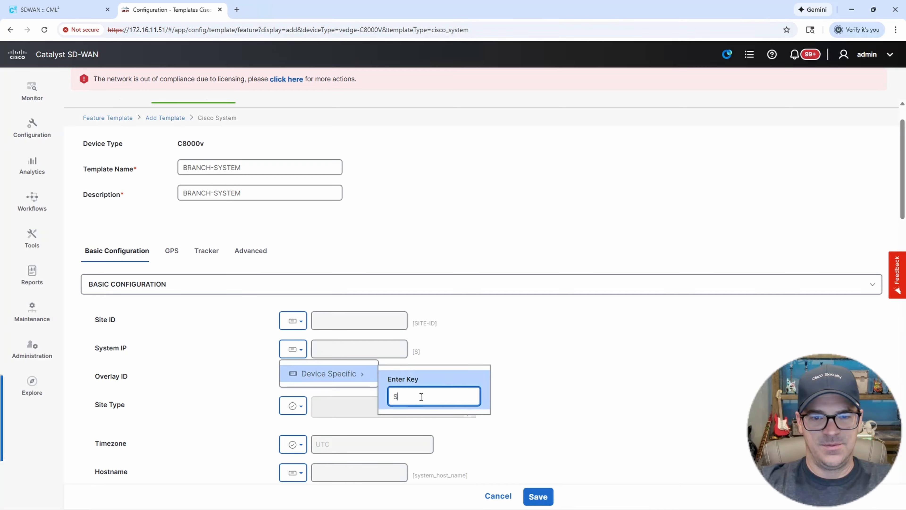
type("YSTEM-IP")
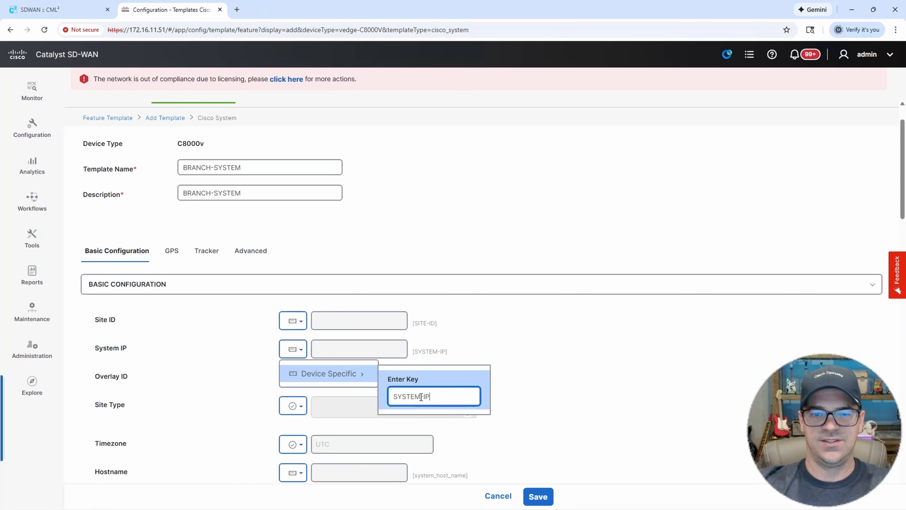
left_click(586, 377)
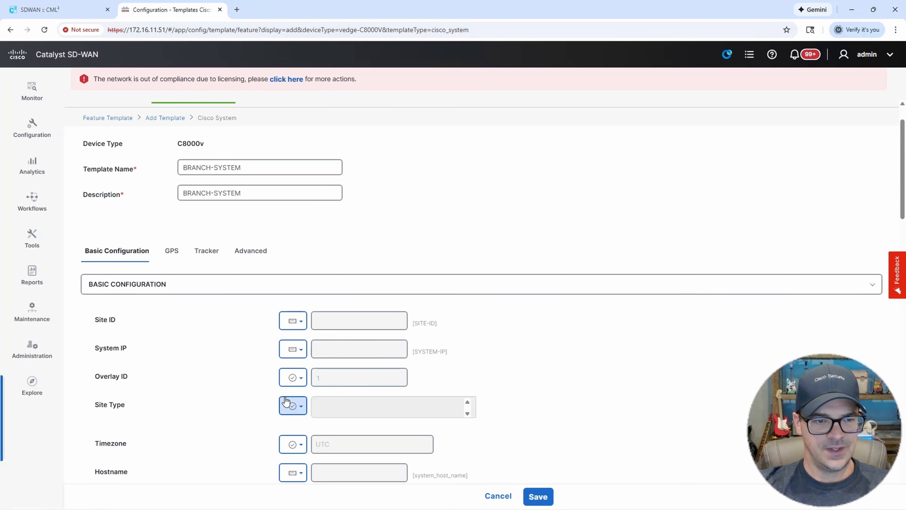
scroll(285, 403, "down", 3)
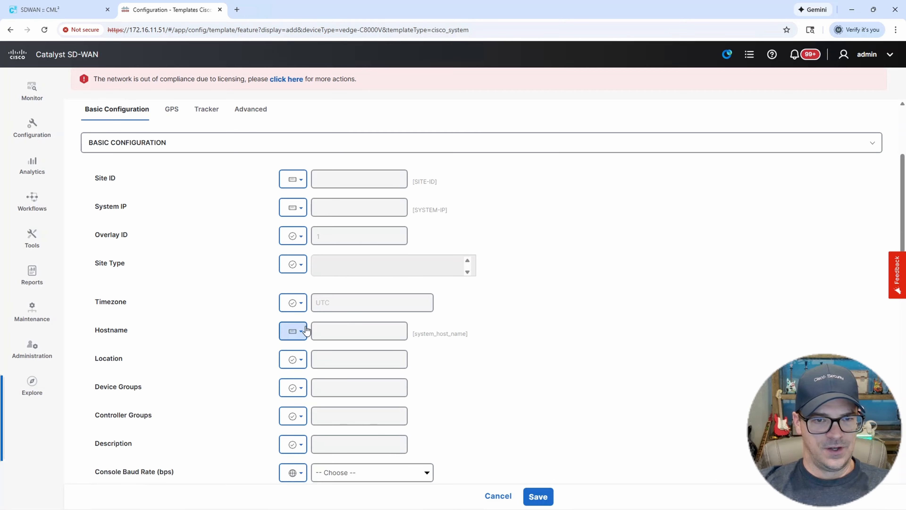
Make Hostname device-specific with the variable key HOSTNAME.
left_click(300, 331)
mouse_move(326, 362)
left_click(435, 379)
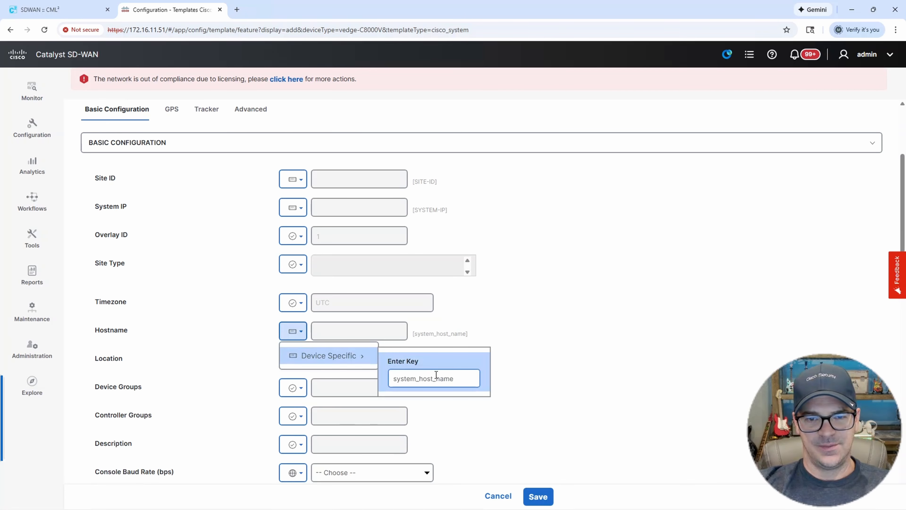
double_click(435, 379)
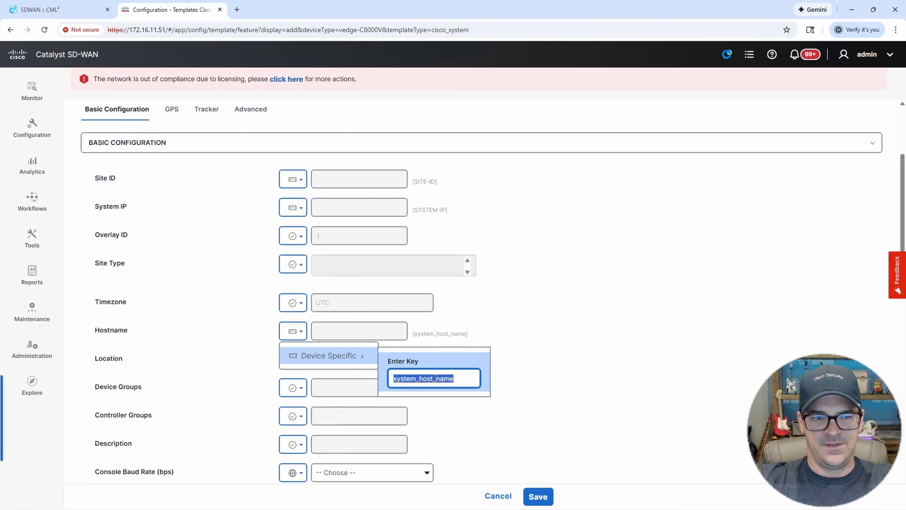
type("HOSTNAME")
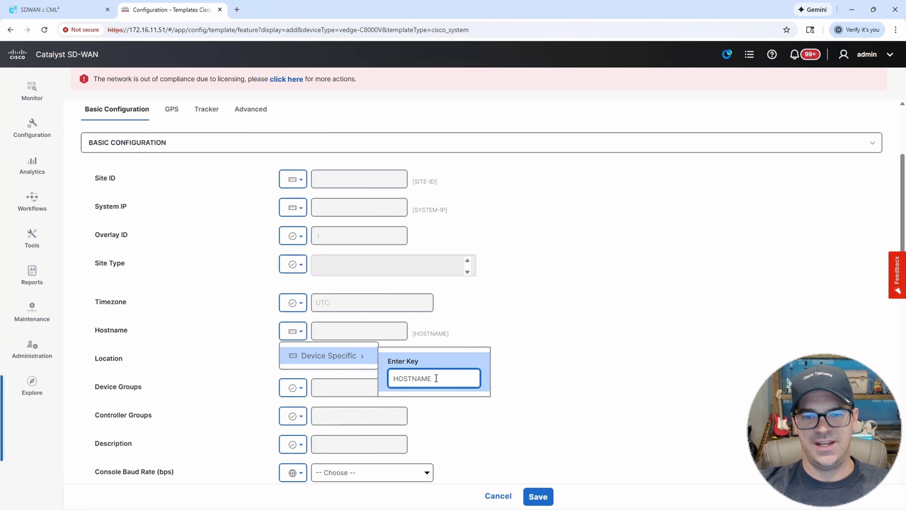
key("Return")
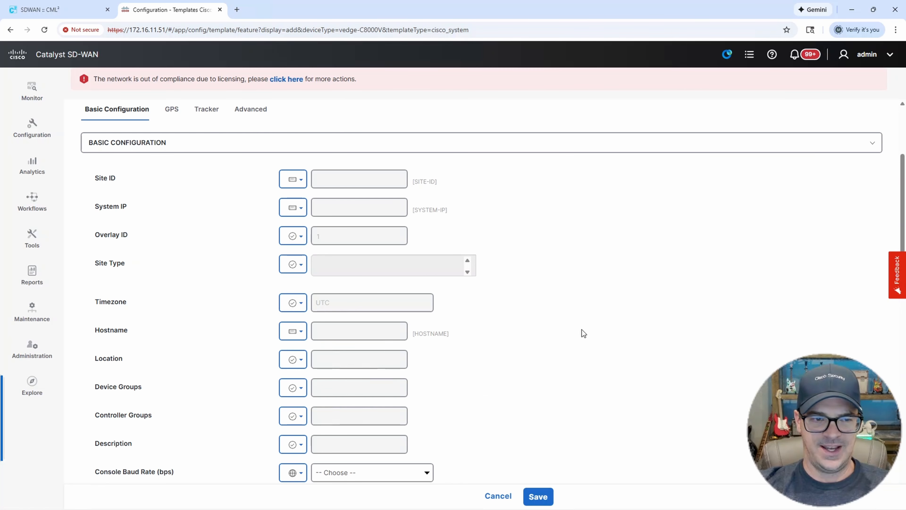
scroll(582, 329, "down", 3)
scroll(580, 331, "down", 2)
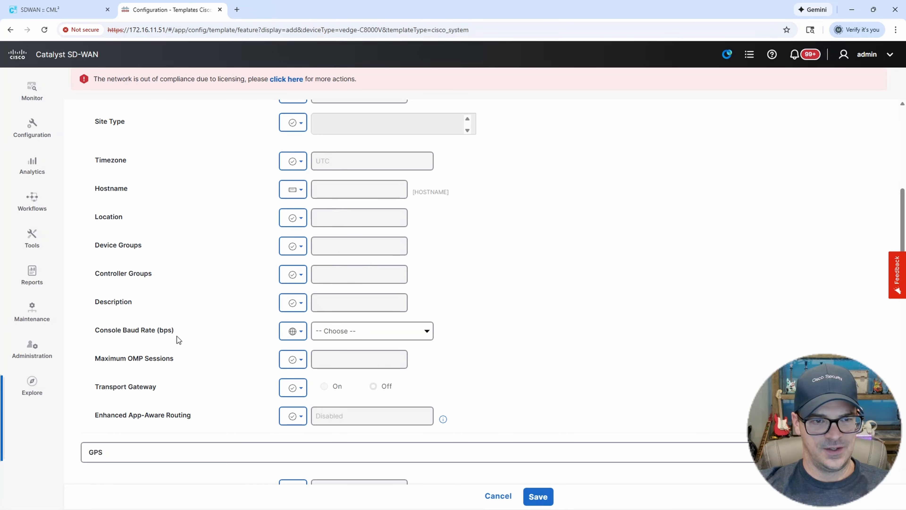
Set the Console Baud Rate to 9600.
left_click(300, 337)
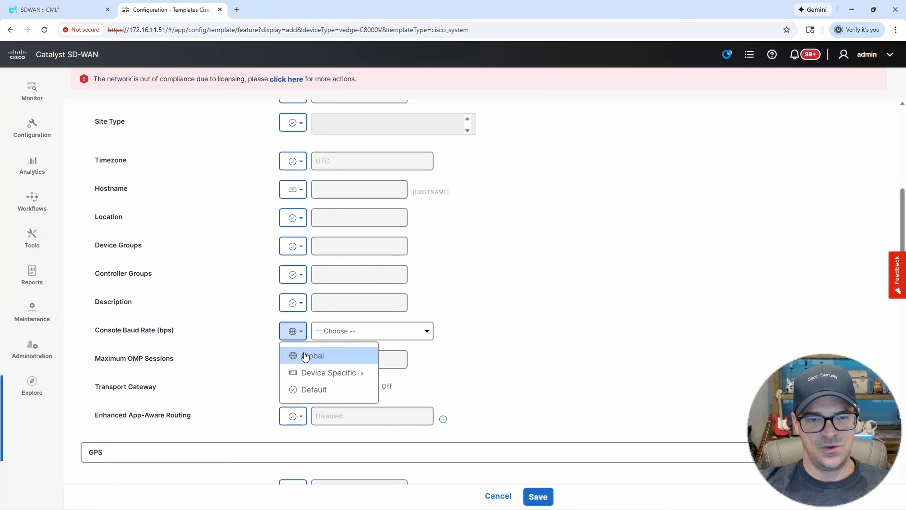
left_click(345, 333)
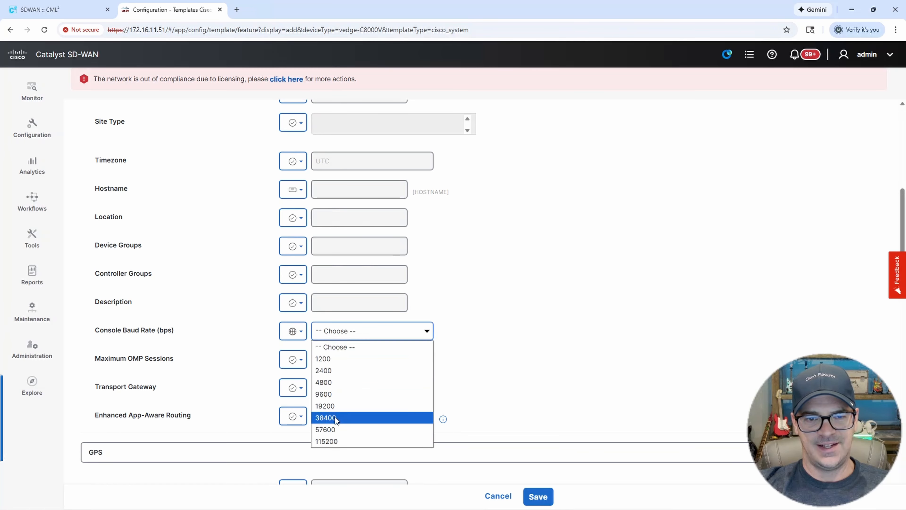
left_click(337, 337)
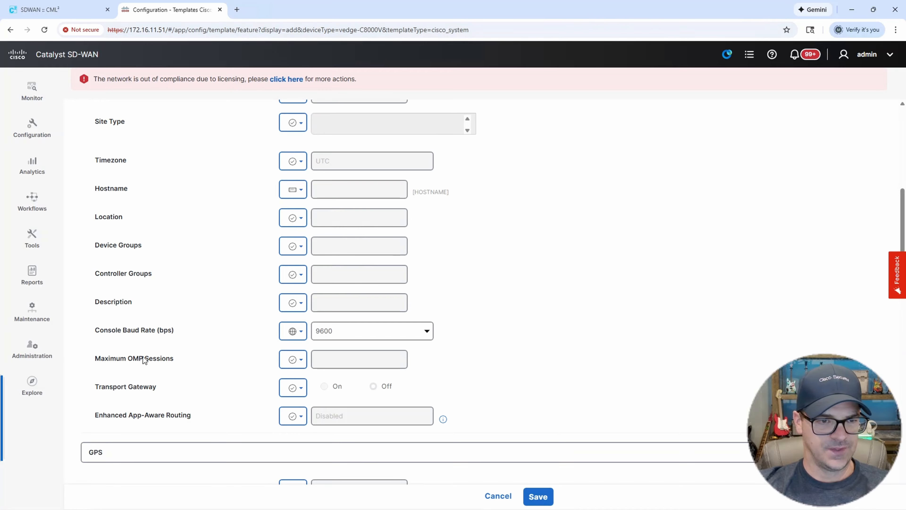
Make Maximum OMP Sessions a global value of 2.
mouse_move(143, 357)
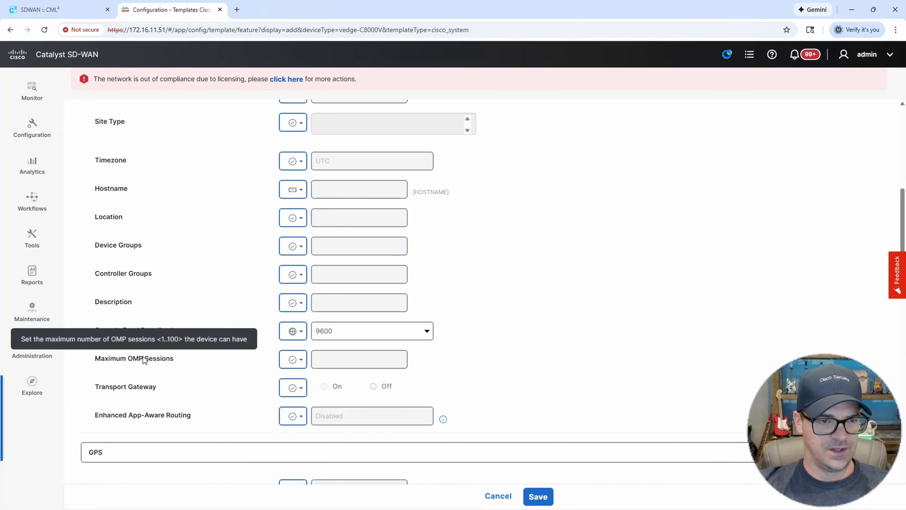
left_click(302, 361)
left_click(313, 384)
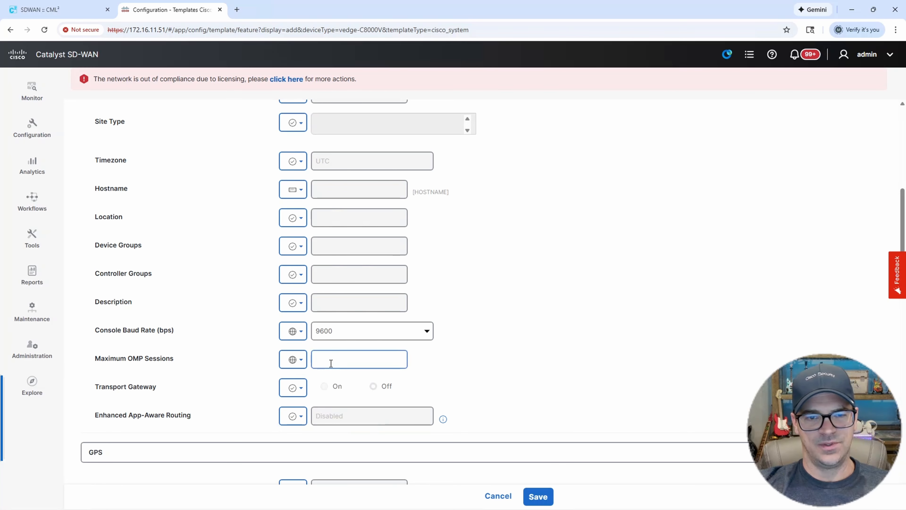
left_click(331, 363)
type("2")
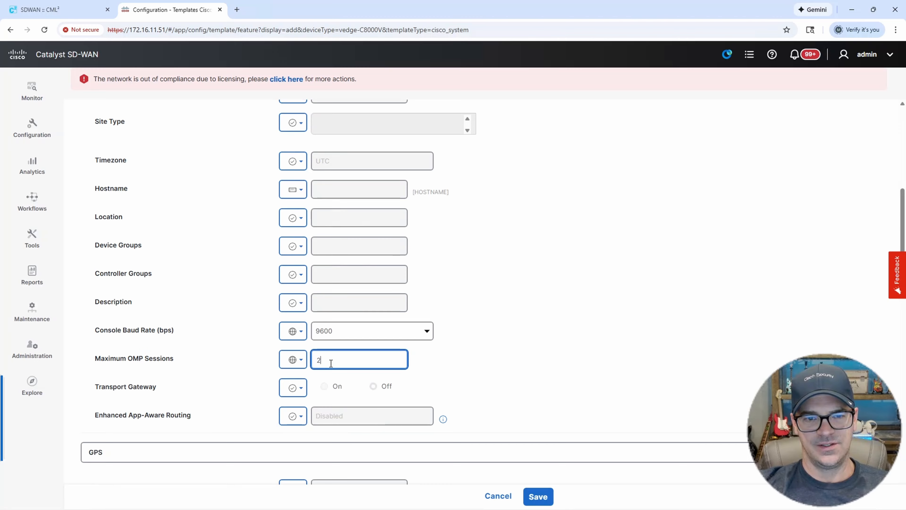
left_click(507, 345)
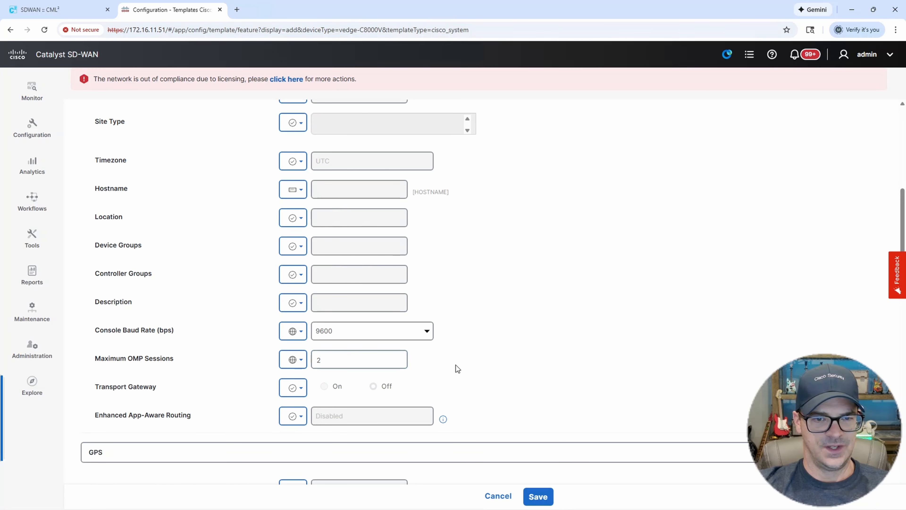
Review the Transport Gateway value choices and leave them unchanged.
left_click(299, 394)
mouse_move(338, 436)
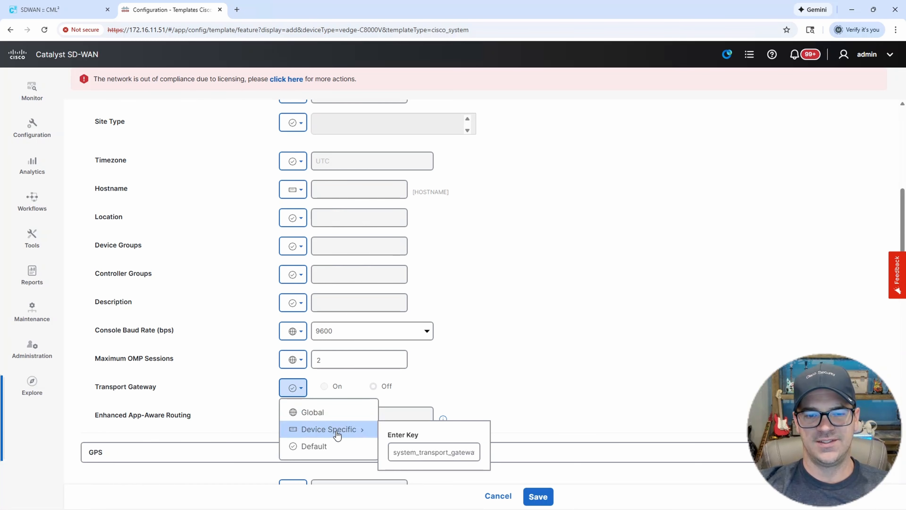
left_click(508, 378)
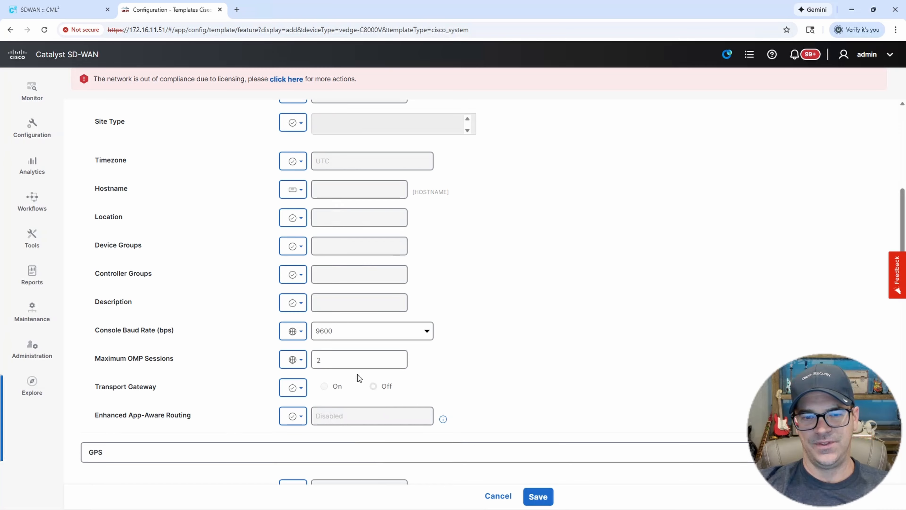
left_click(380, 361)
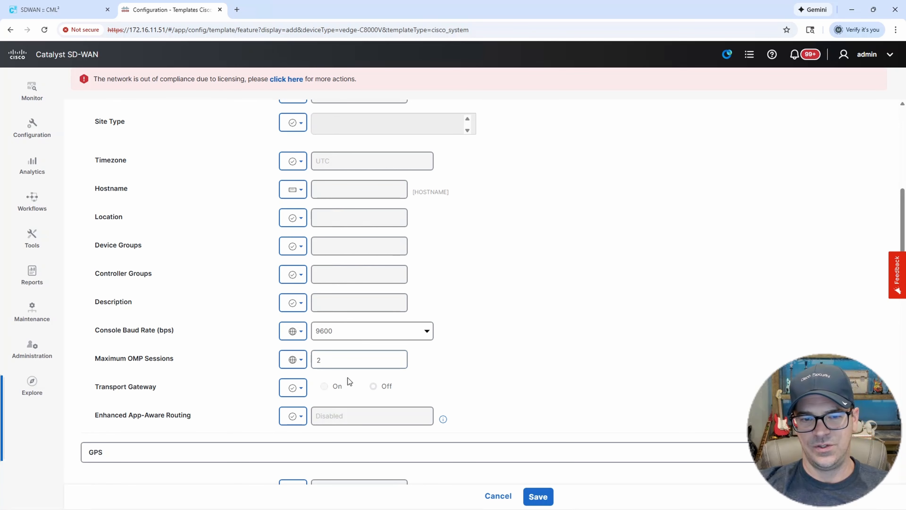
scroll(514, 331, "down", 3)
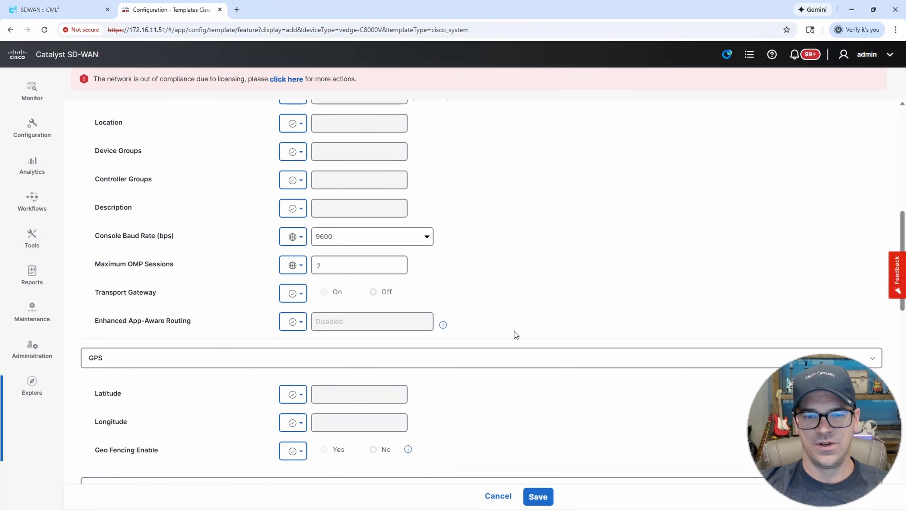
scroll(449, 322, "down", 4)
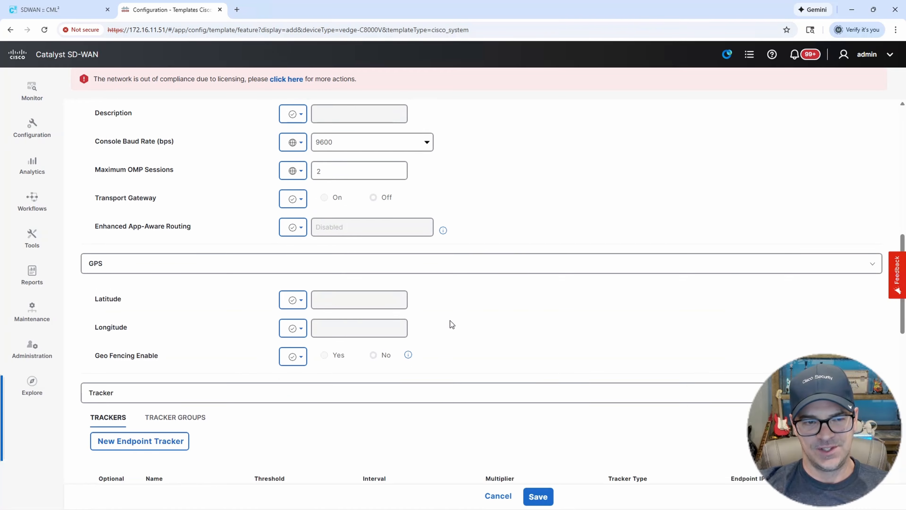
scroll(446, 311, "down", 2)
scroll(446, 303, "down", 8)
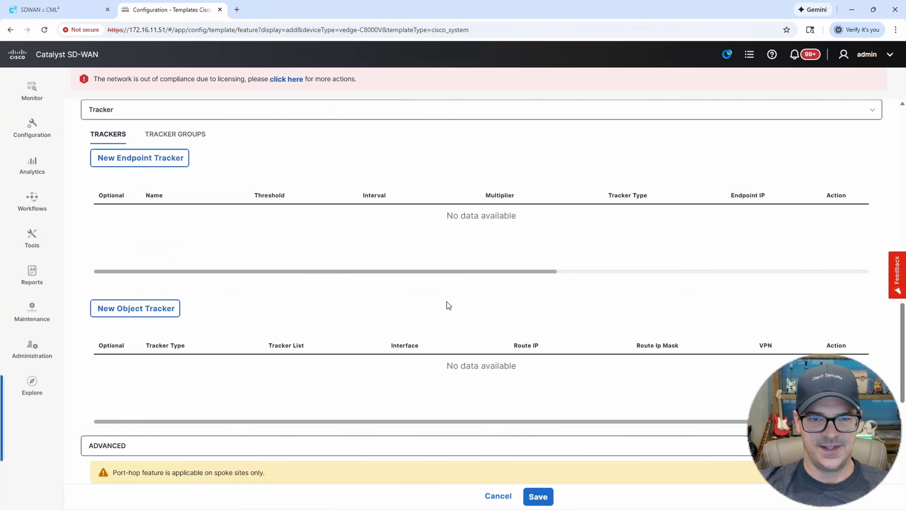
scroll(449, 299, "down", 4)
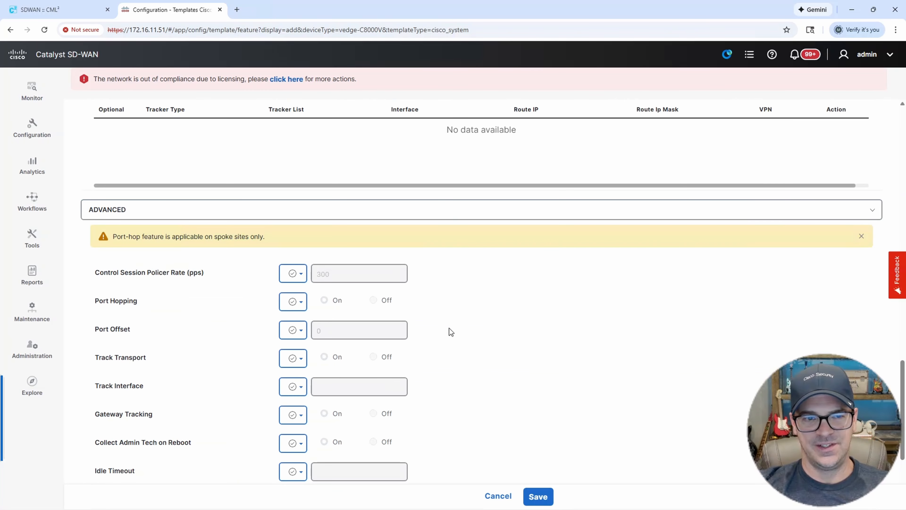
left_click_drag(113, 303, 142, 303)
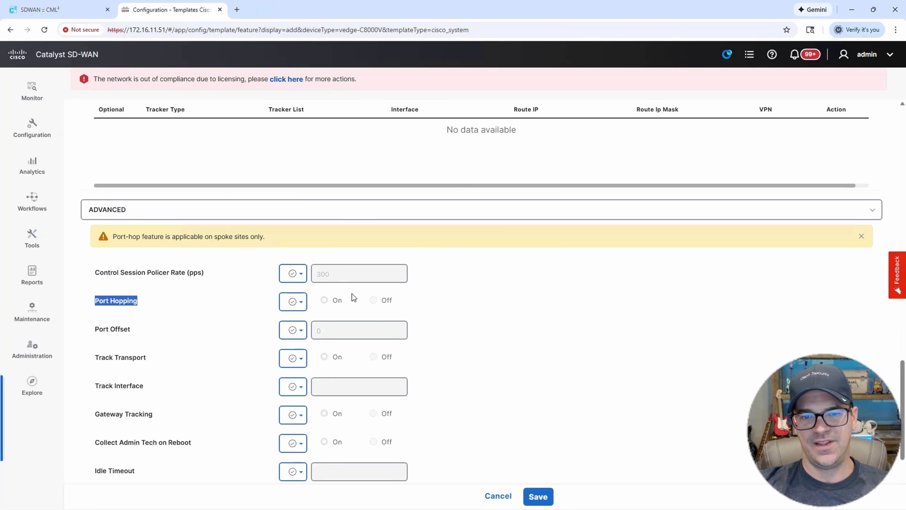
scroll(478, 278, "down", 3)
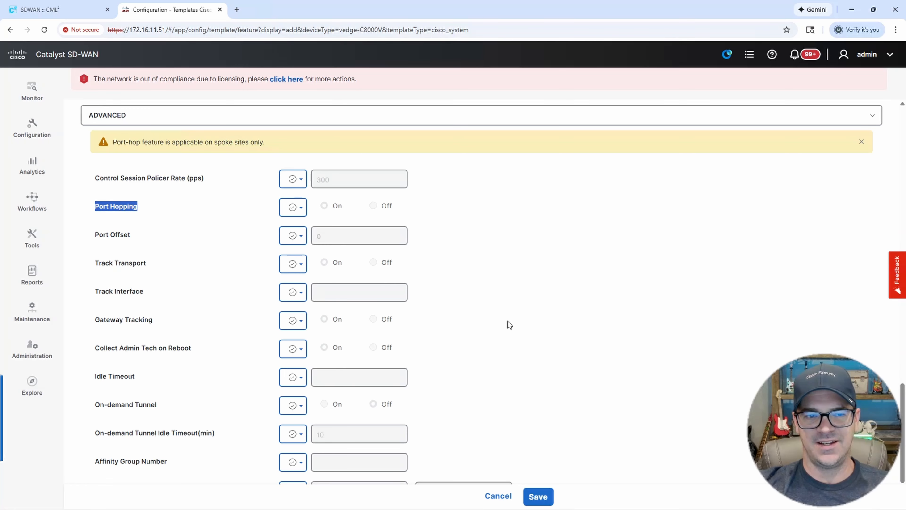
scroll(501, 330, "down", 2)
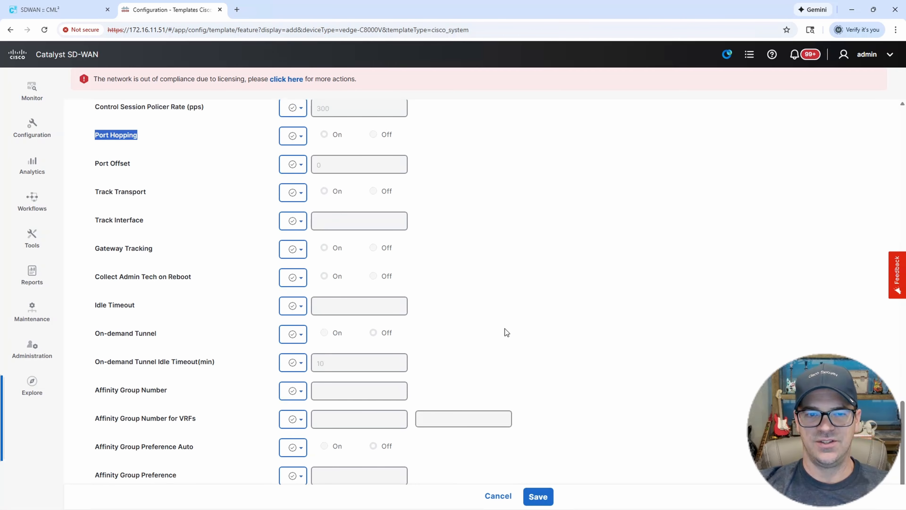
Save the BRANCH-SYSTEM template and start adding another feature template.
scroll(514, 342, "up", 6)
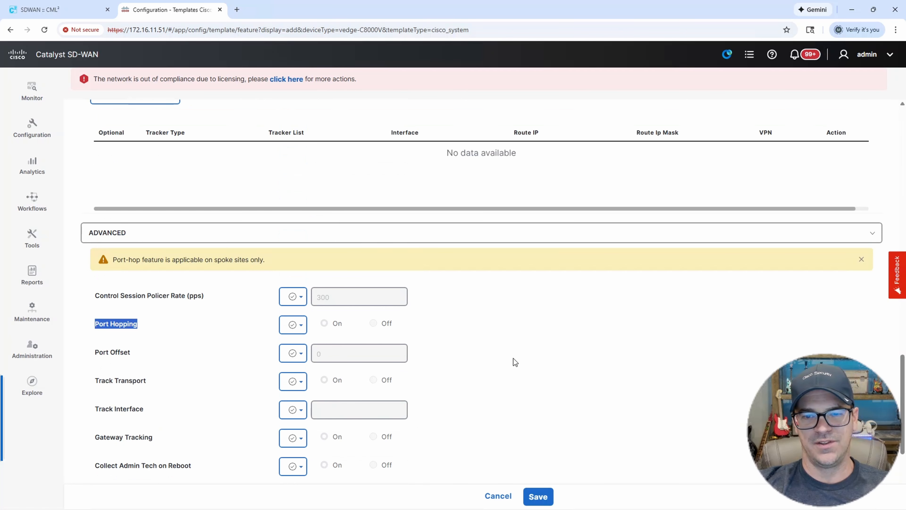
left_click(538, 496)
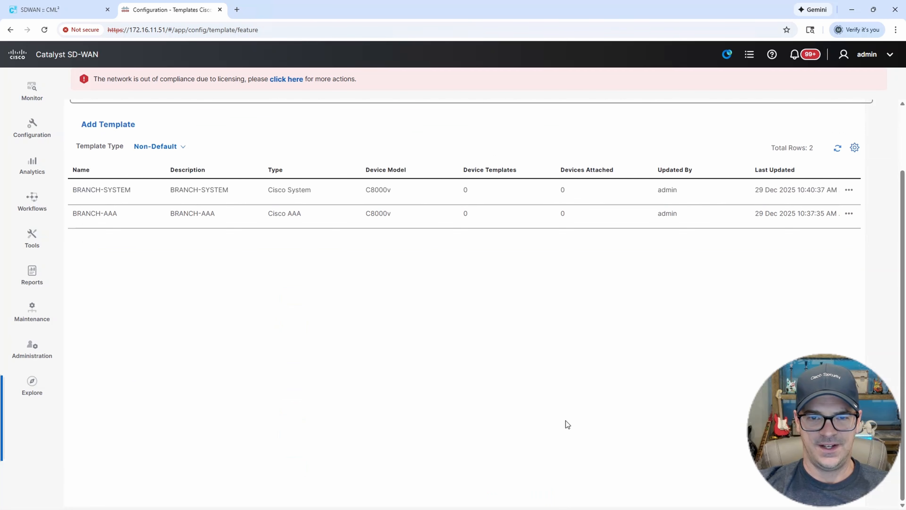
scroll(247, 231, "down", 2)
scroll(271, 338, "up", 4)
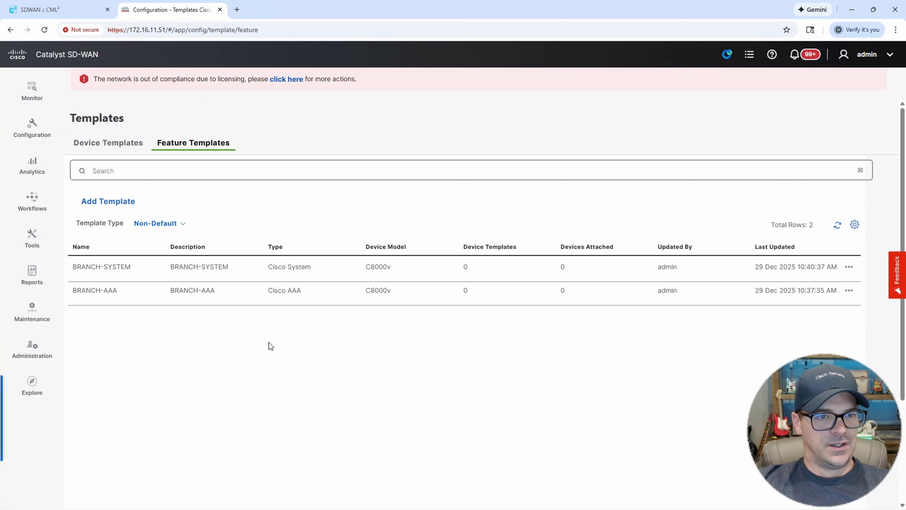
left_click(115, 202)
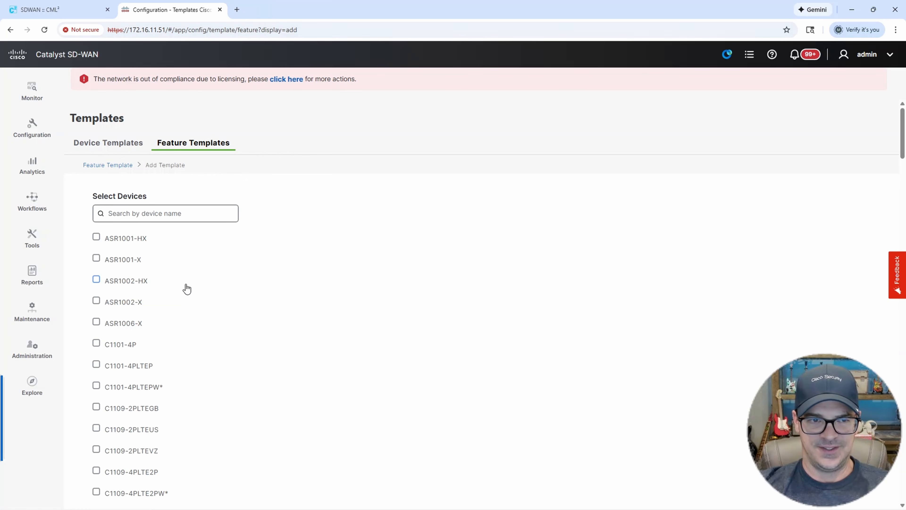
After a look at the CML topology, search devices for 8000 and select C8000v.
left_click(70, 13)
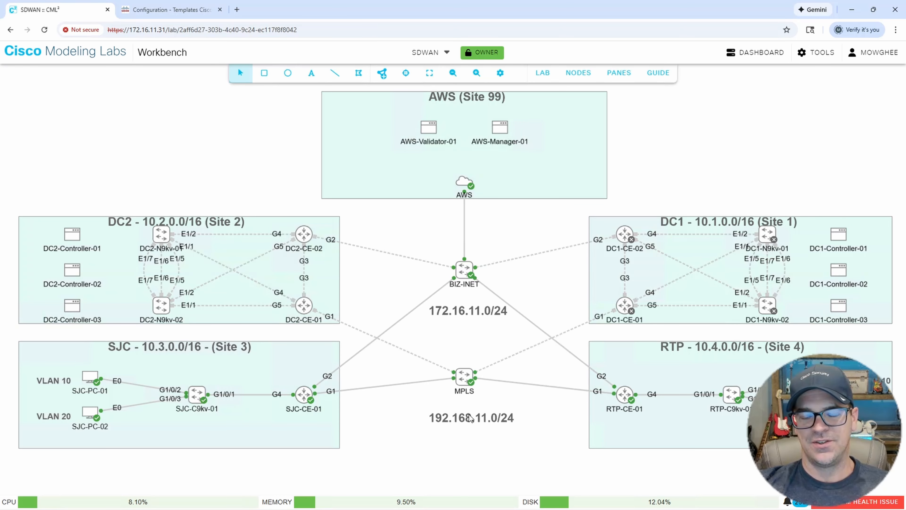
left_click(184, 13)
left_click(151, 213)
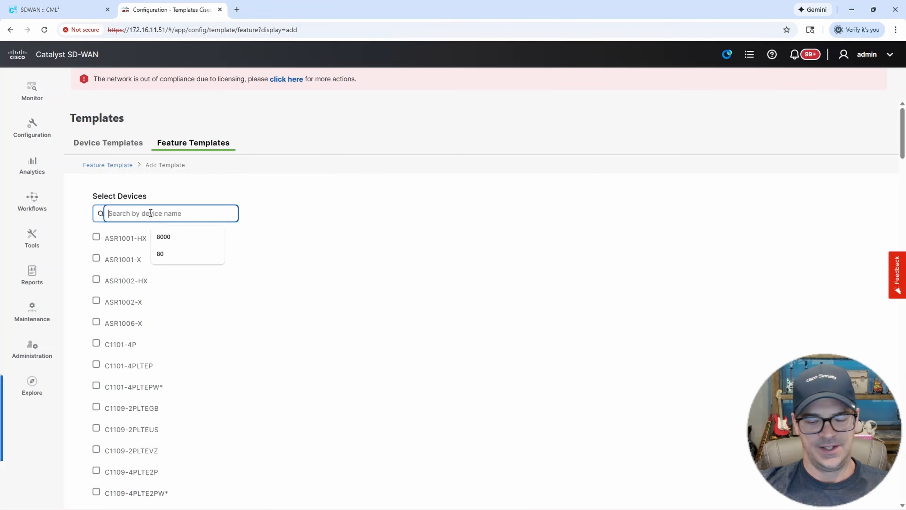
type("8000")
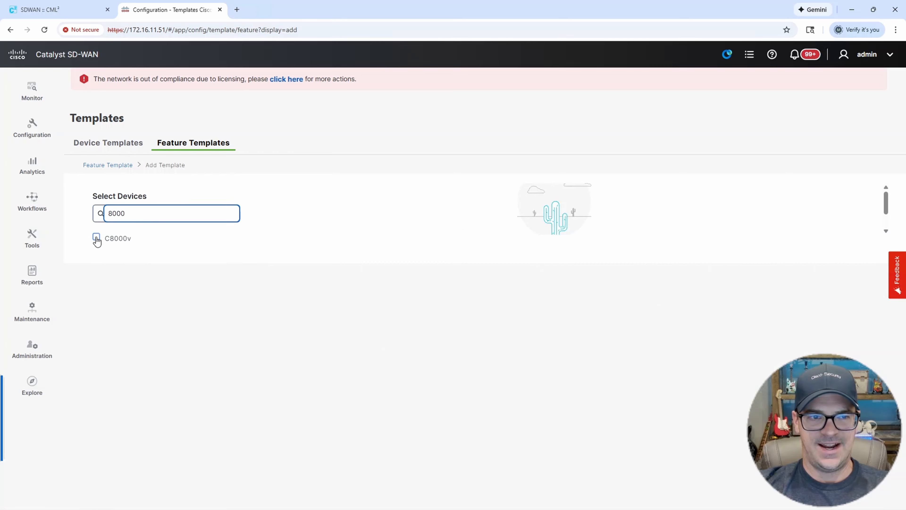
left_click(96, 237)
scroll(606, 293, "down", 1)
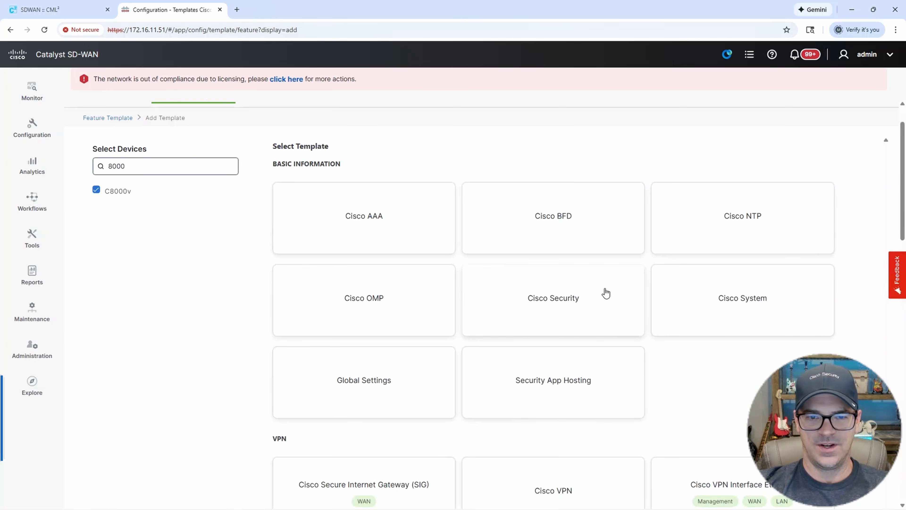
scroll(606, 293, "down", 3)
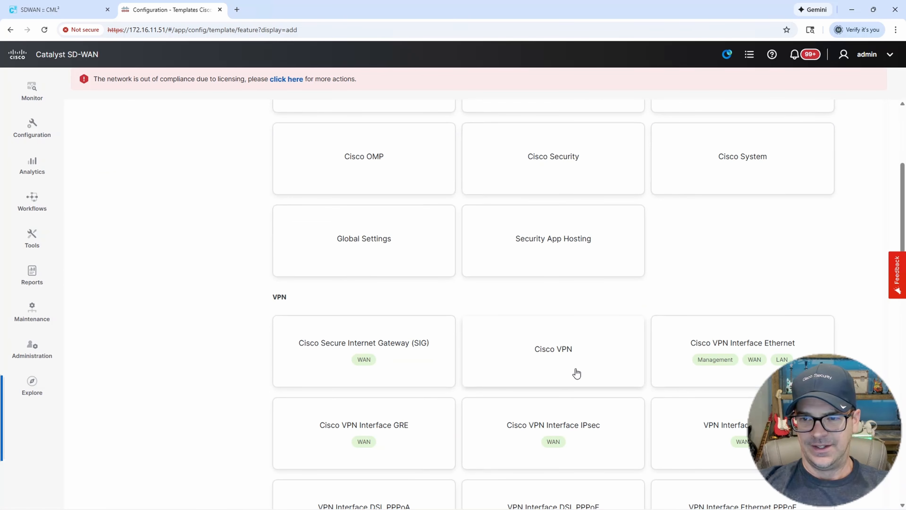
Start a Cisco VPN Interface Ethernet template named BRANCH-G1, with description BRANCH-G1.
left_click(721, 342)
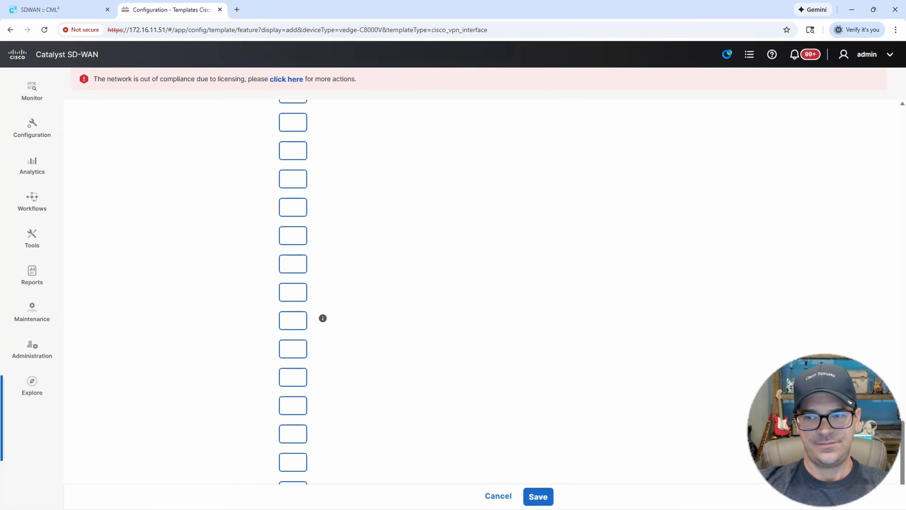
left_click_drag(903, 434, 871, 97)
scroll(871, 97, "up", 2)
left_click(191, 212)
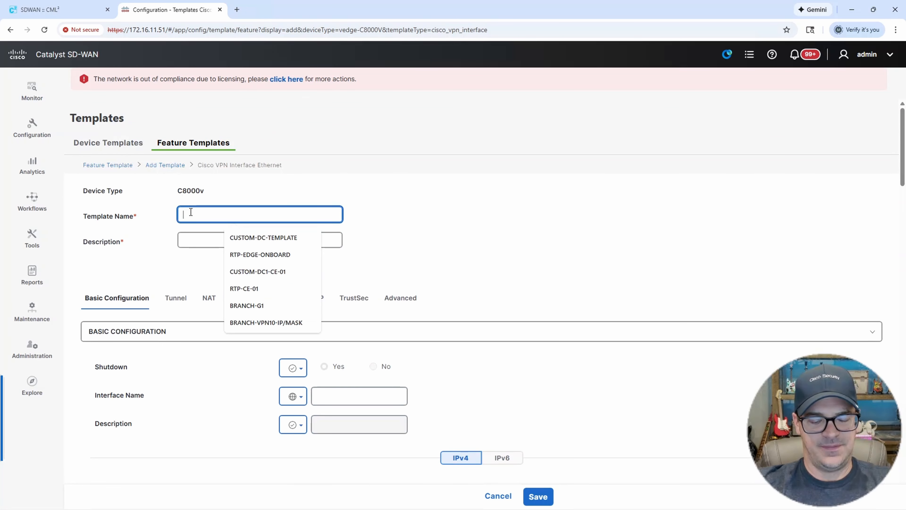
type("BRANCH-")
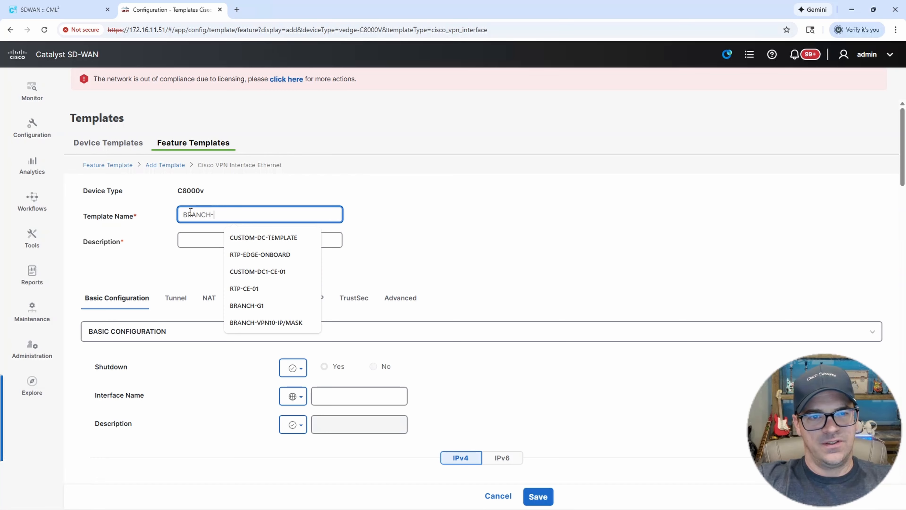
type("G1")
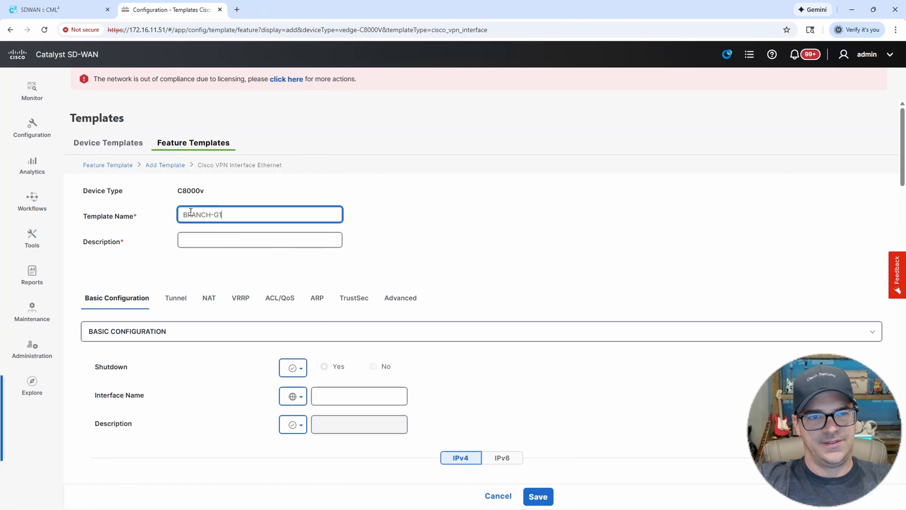
type("-")
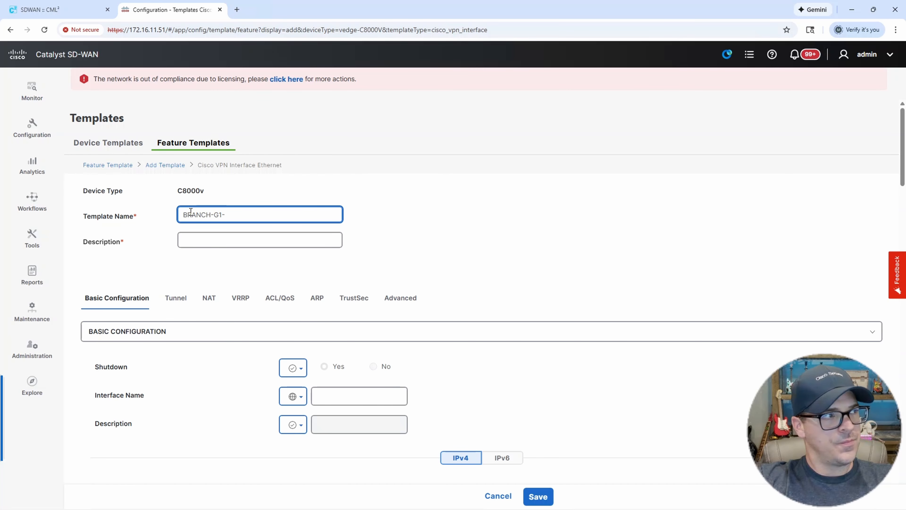
key("BackSpace")
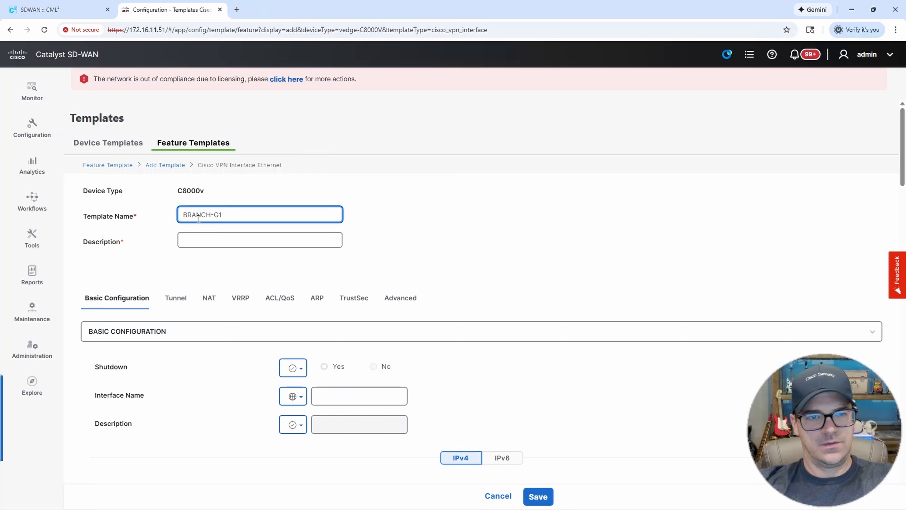
left_click_drag(240, 213, 163, 214)
key("ctrl+c")
left_click(215, 240)
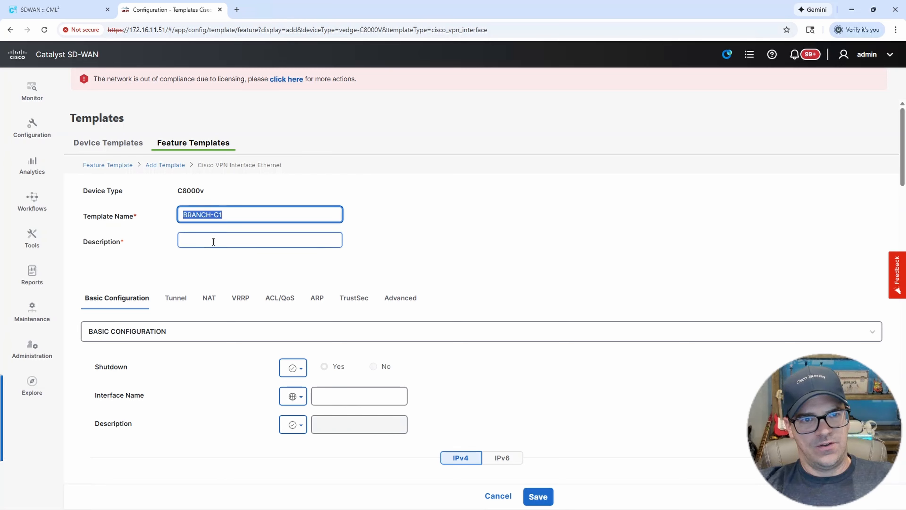
key("ctrl+v")
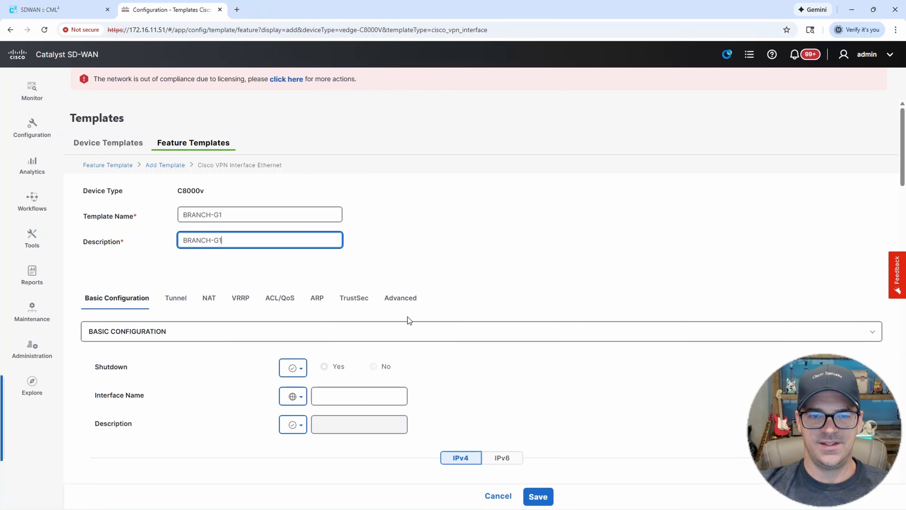
Set Shutdown to No as a global value.
scroll(355, 316, "down", 1)
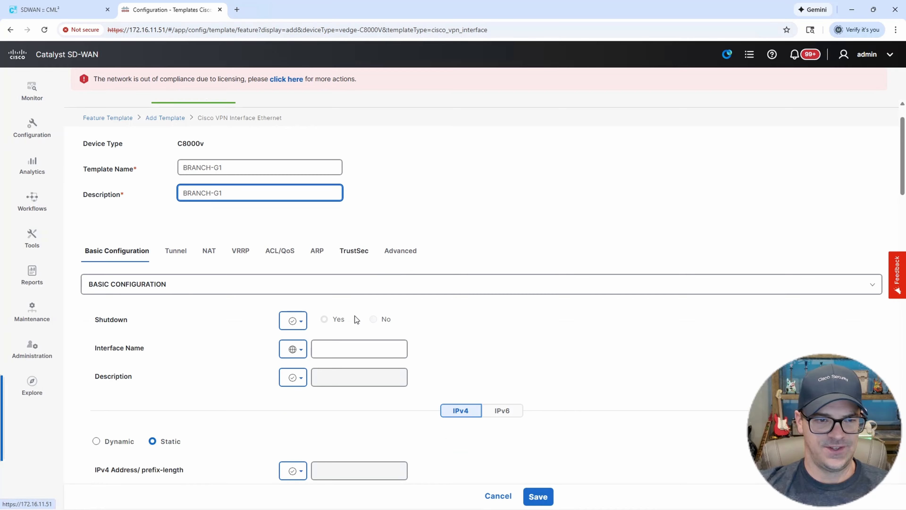
left_click(293, 321)
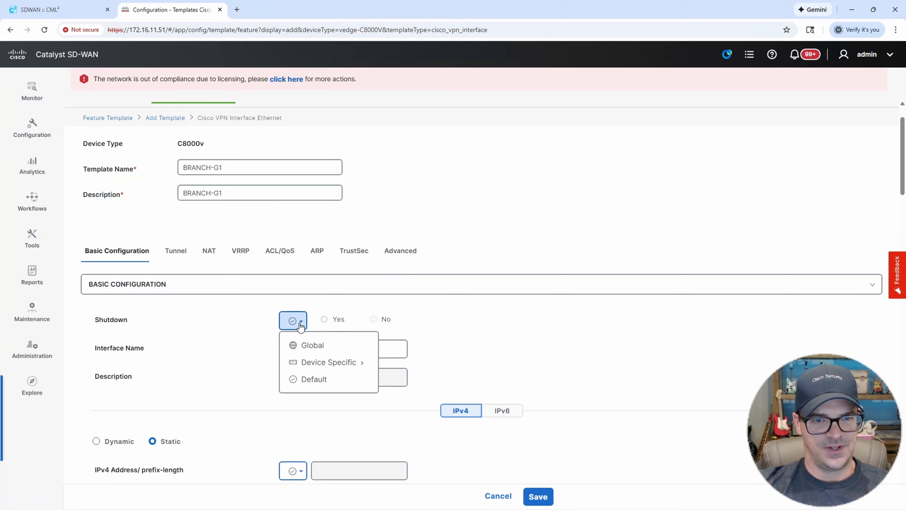
left_click(314, 352)
left_click(374, 320)
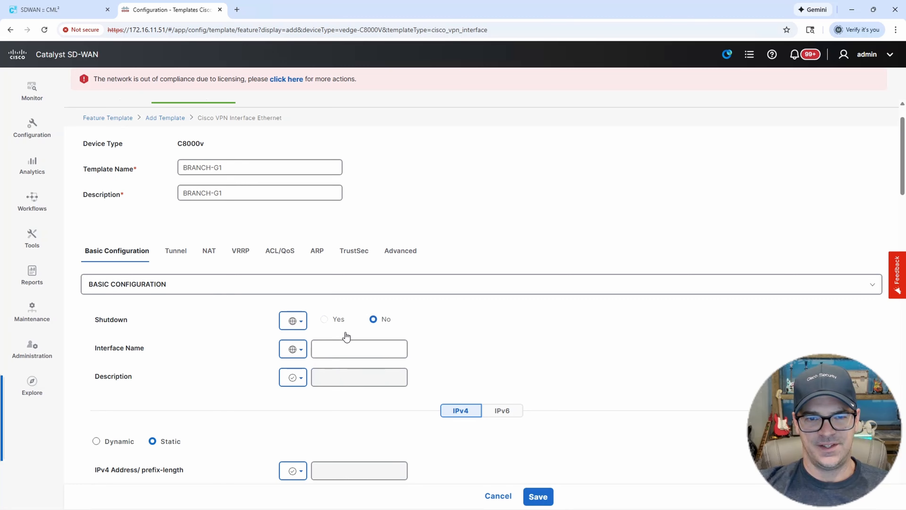
Set the interface name globally to GigabitEthernet1.
left_click(294, 350)
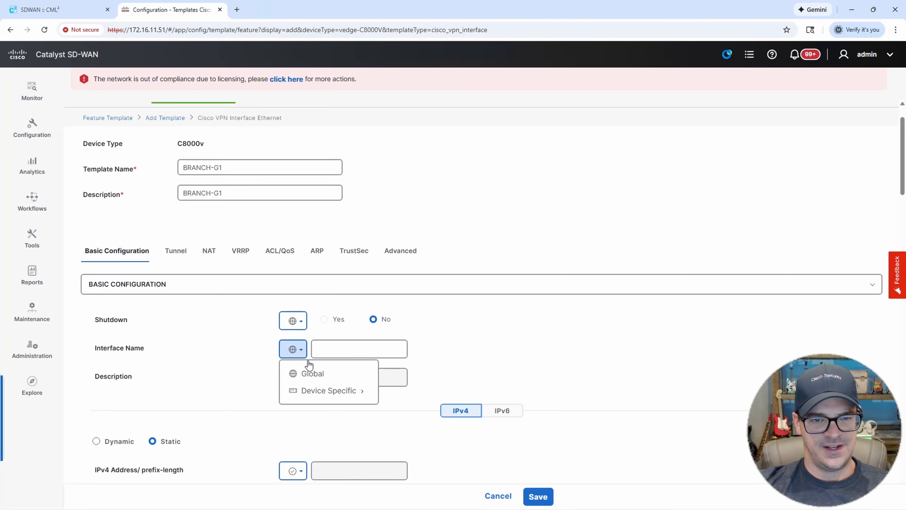
left_click(313, 374)
left_click(336, 350)
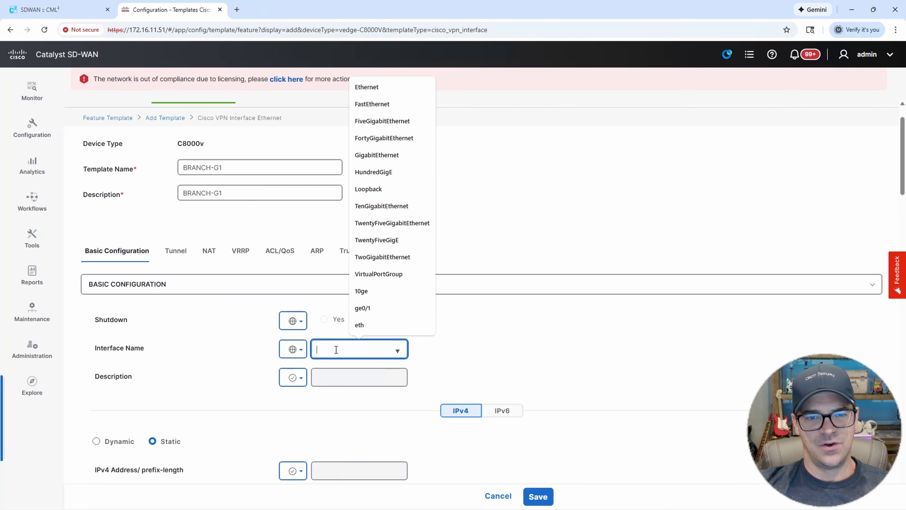
left_click(373, 185)
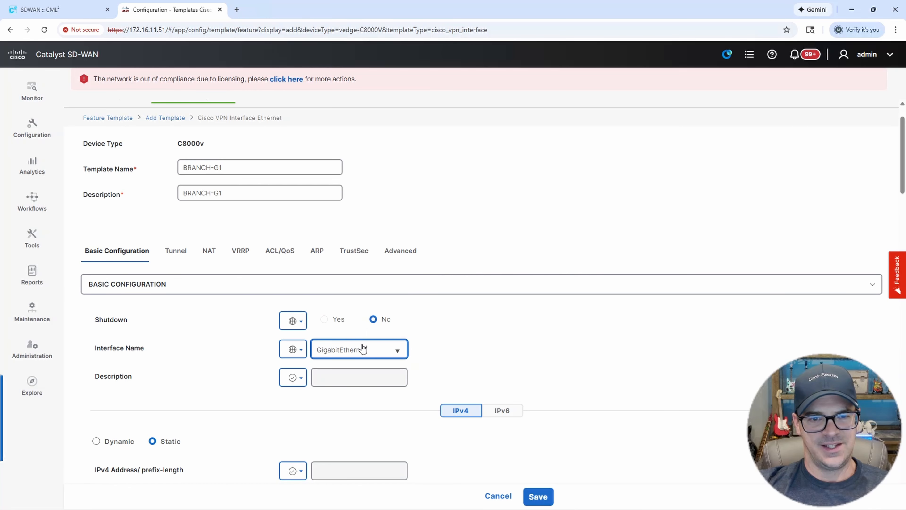
type("1")
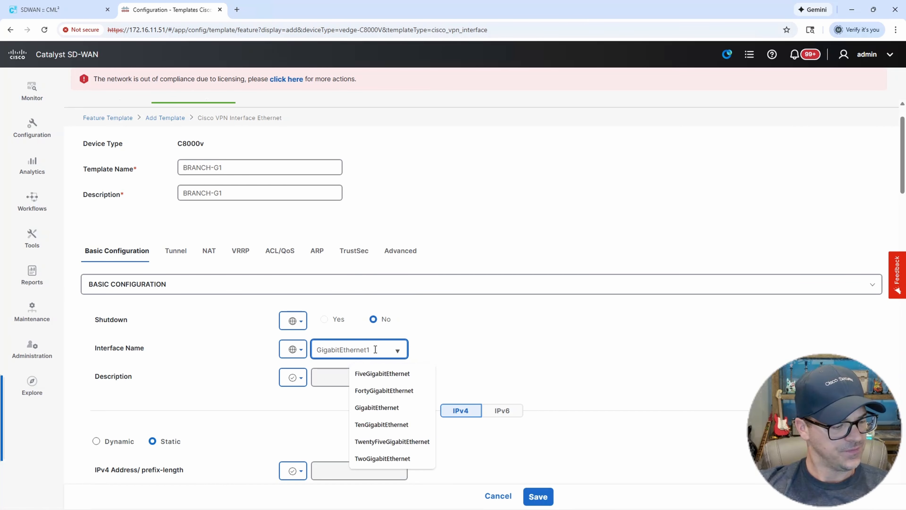
left_click(466, 337)
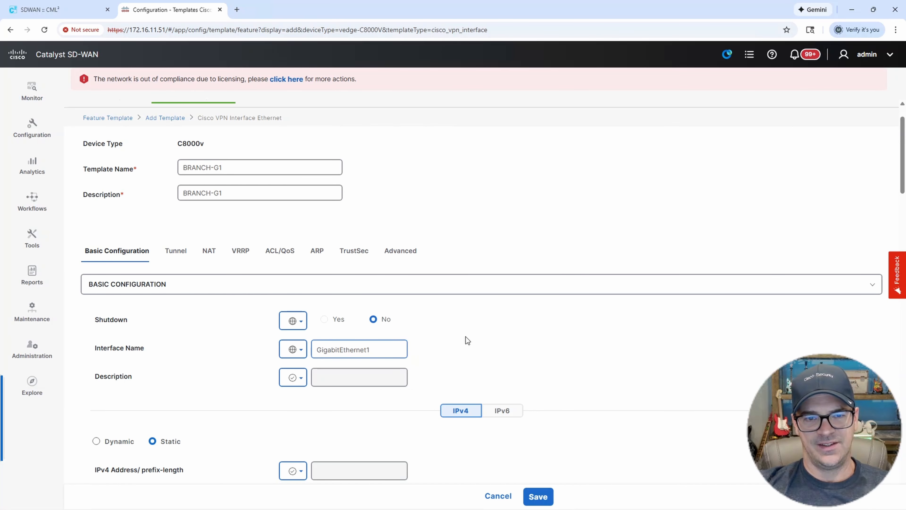
scroll(457, 344, "down", 1)
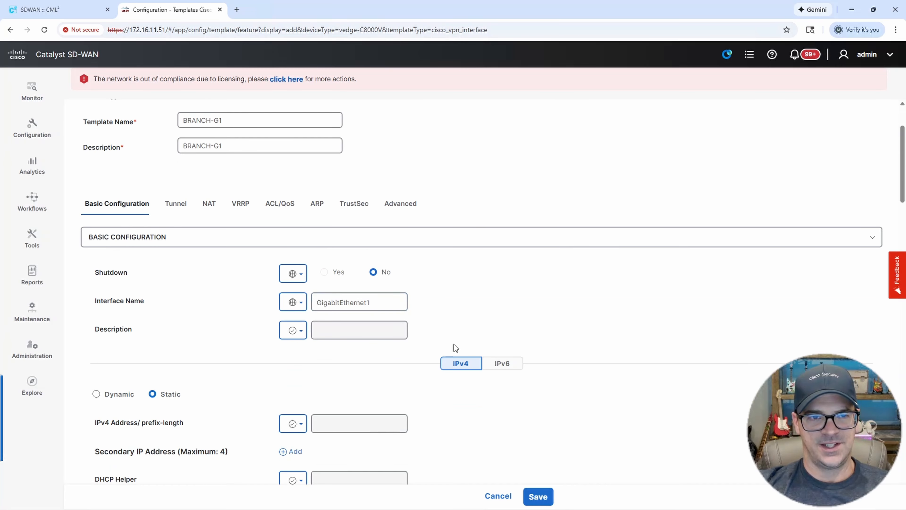
scroll(301, 332, "down", 2)
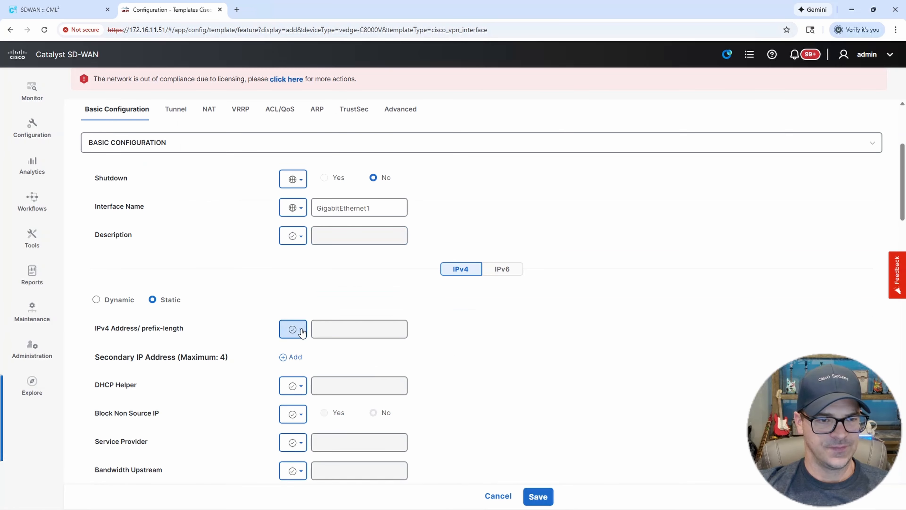
Make the IPv4 address/prefix-length device-specific with key G1-IP/MASK.
left_click(293, 329)
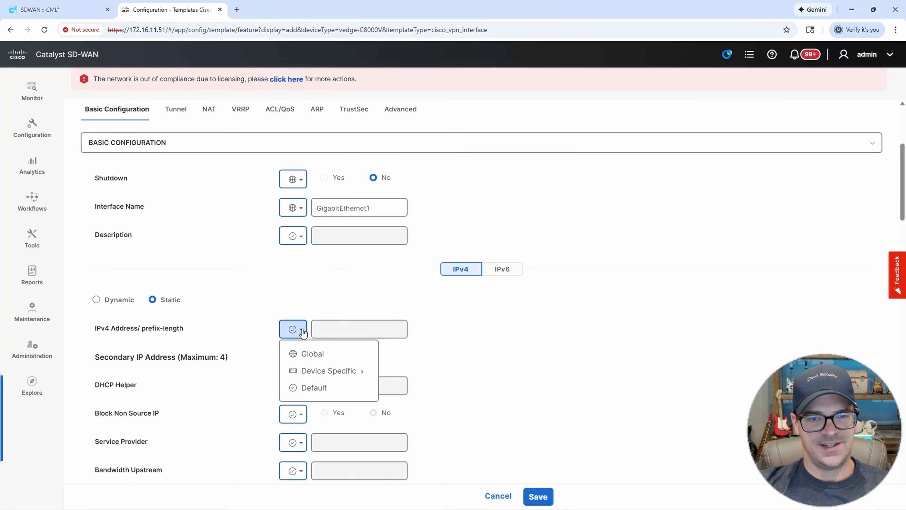
mouse_move(326, 371)
double_click(422, 393)
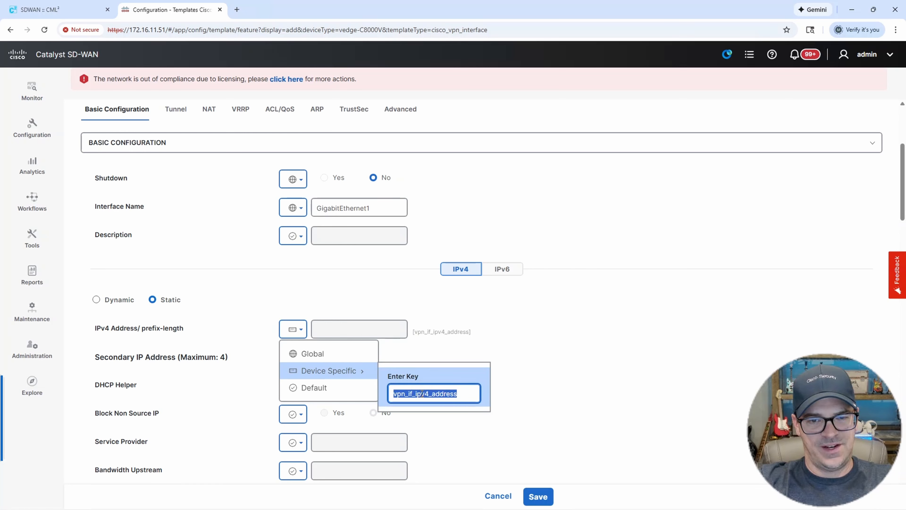
type("G")
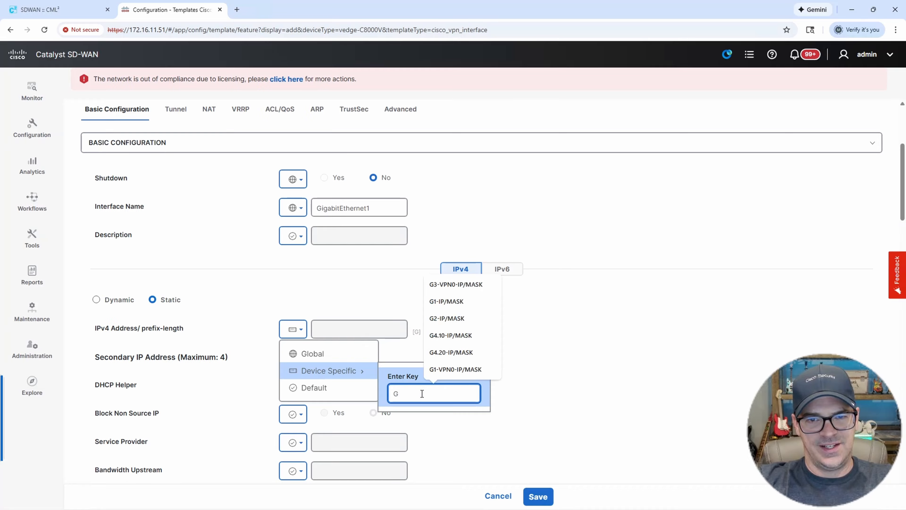
type("1-IP/")
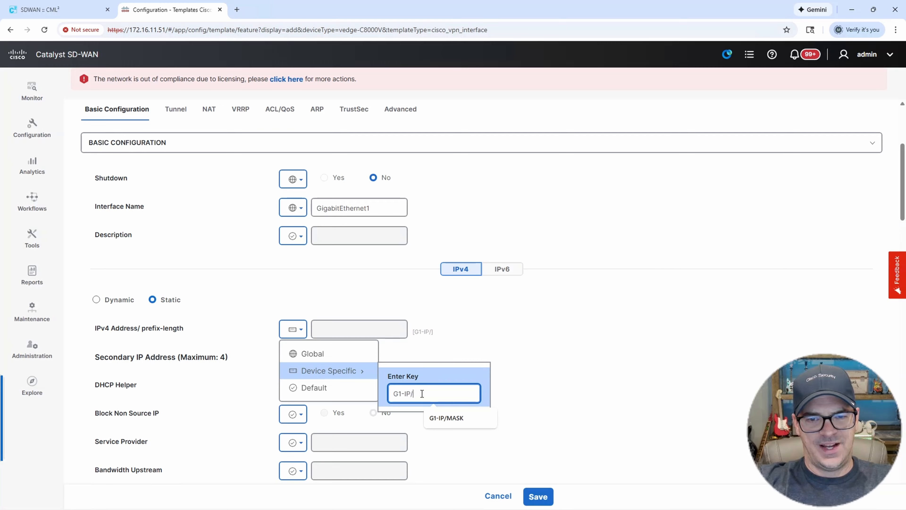
type("MASK")
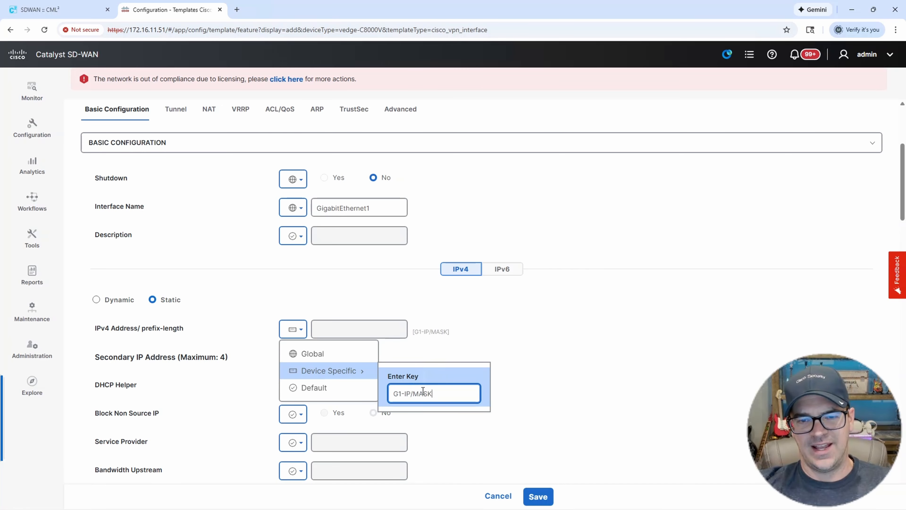
left_click_drag(439, 394, 392, 394)
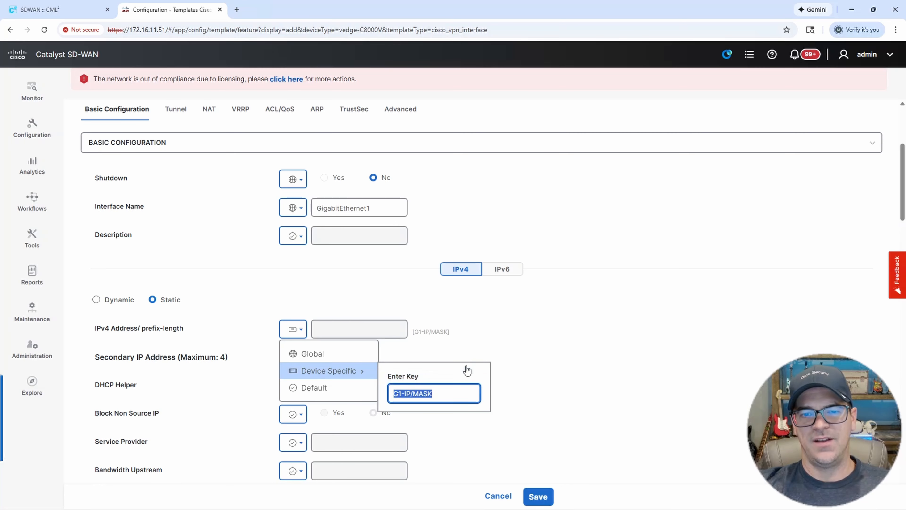
left_click(521, 348)
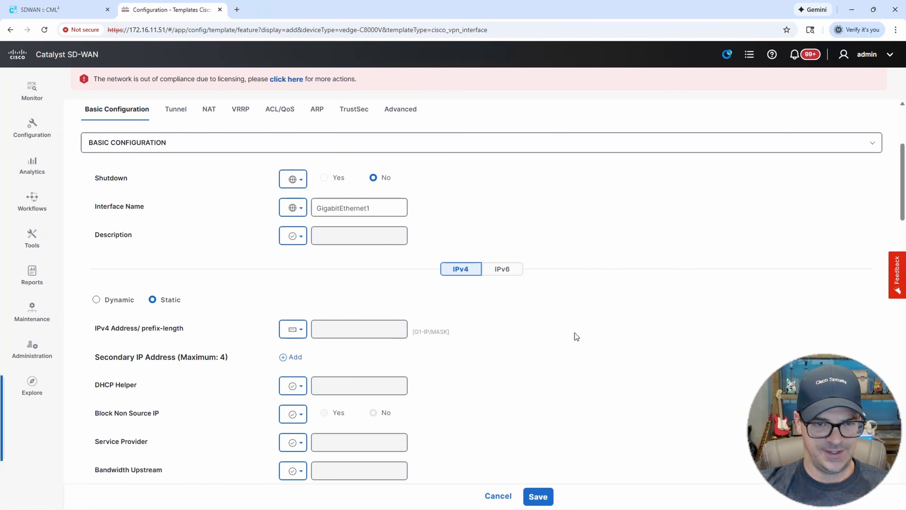
scroll(575, 333, "down", 2)
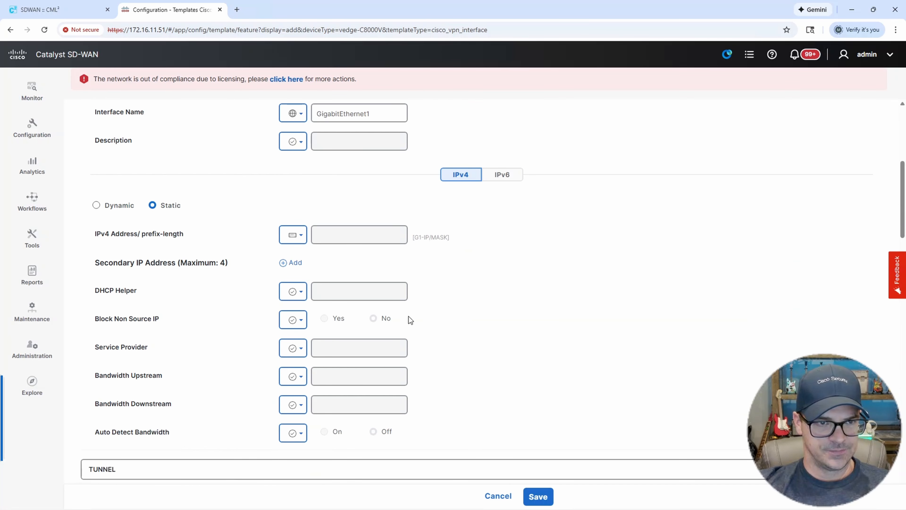
Turn the tunnel interface on as a global value.
scroll(410, 316, "down", 3)
scroll(414, 322, "down", 1)
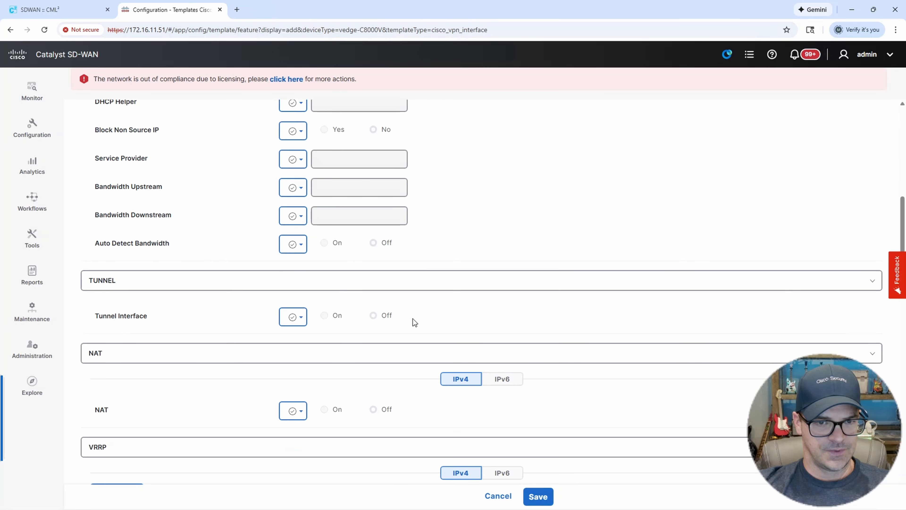
left_click(302, 318)
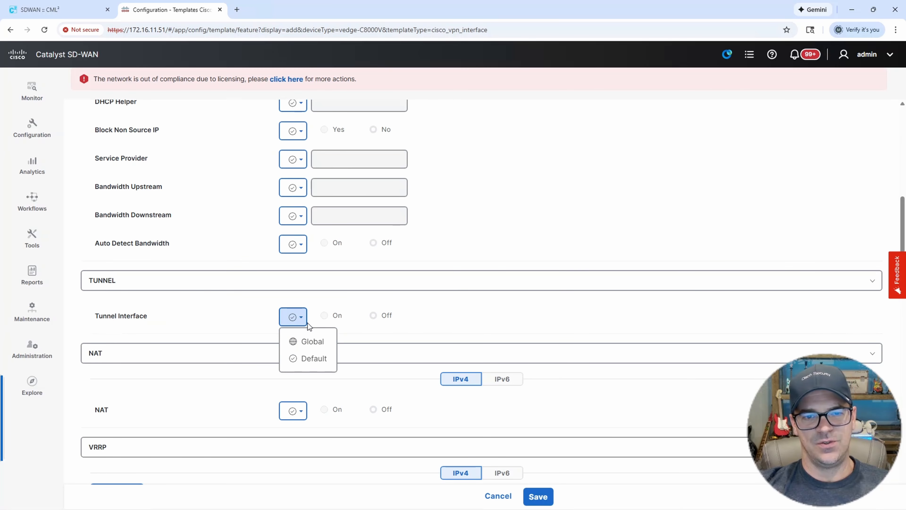
left_click(320, 345)
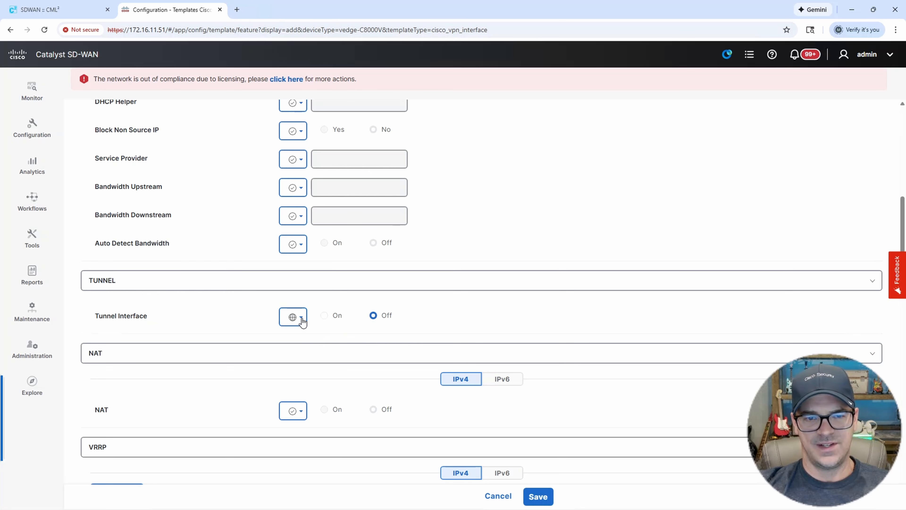
left_click(323, 316)
Set the tunnel color globally to mpls.
scroll(526, 311, "down", 1)
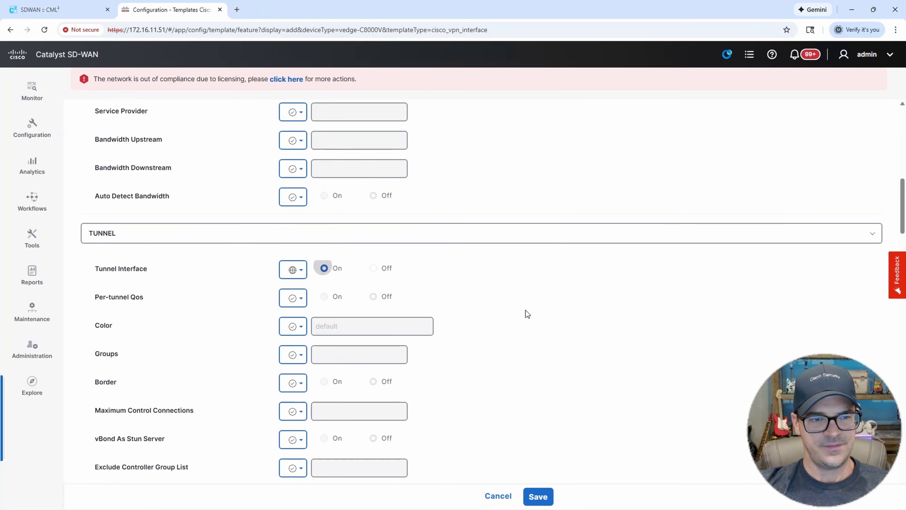
scroll(526, 312, "down", 1)
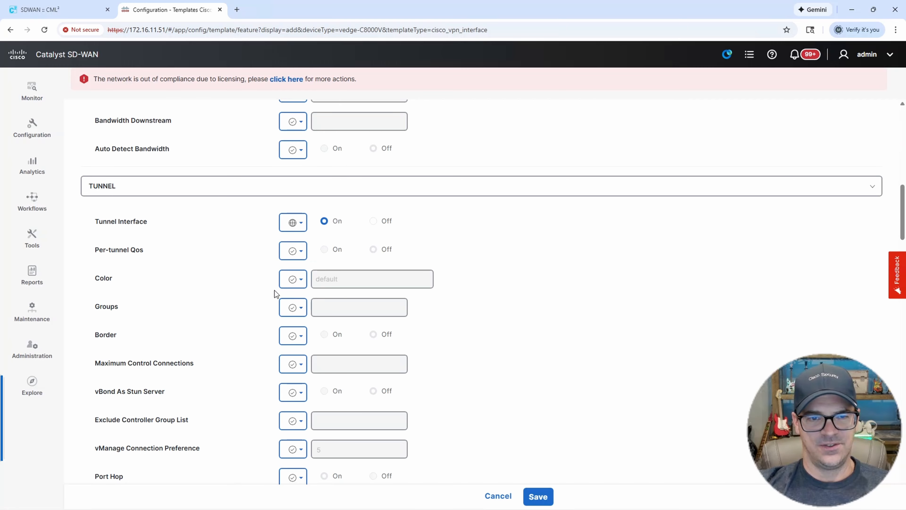
left_click(301, 282)
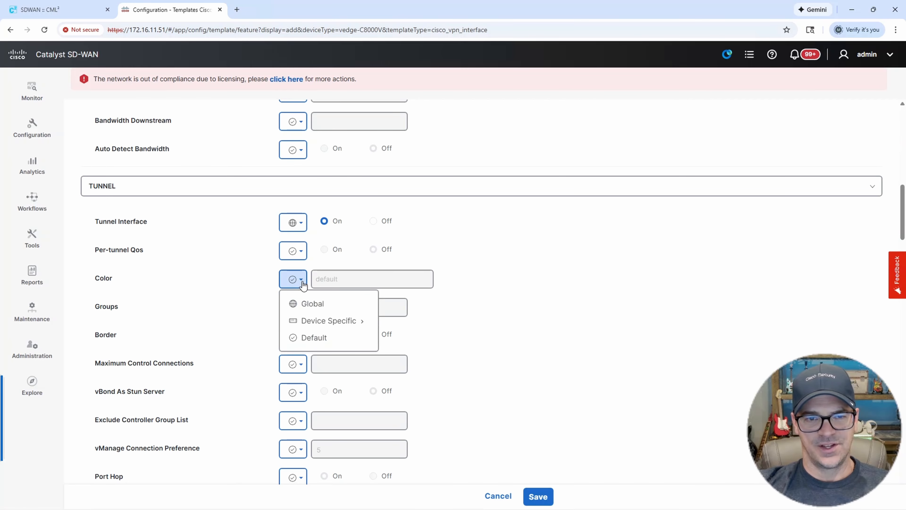
left_click(314, 303)
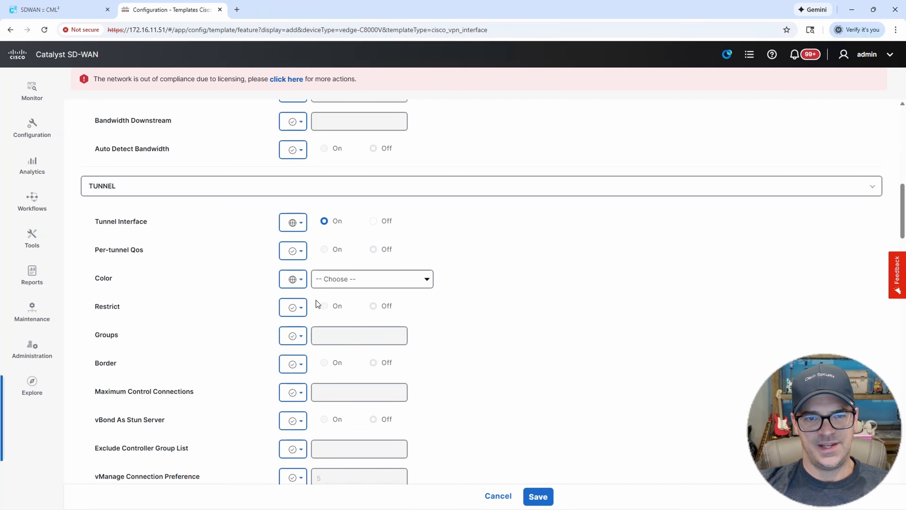
left_click(350, 283)
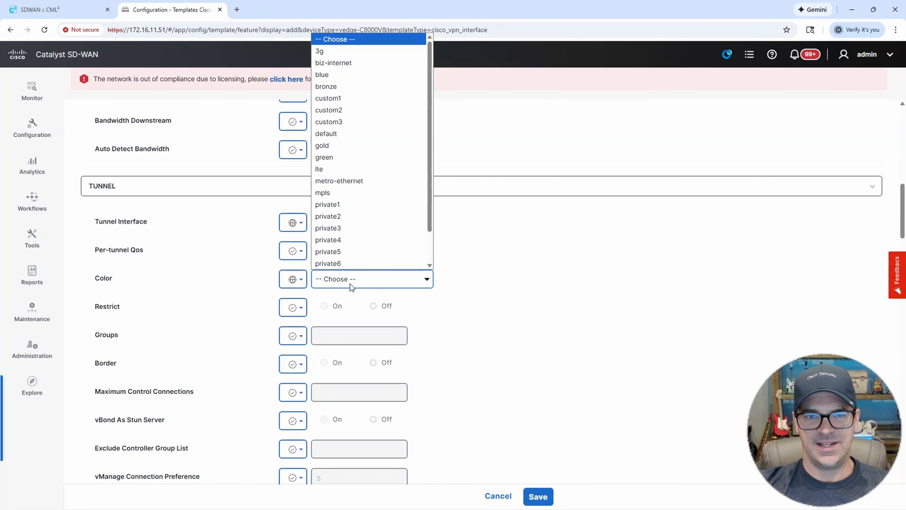
left_click(342, 193)
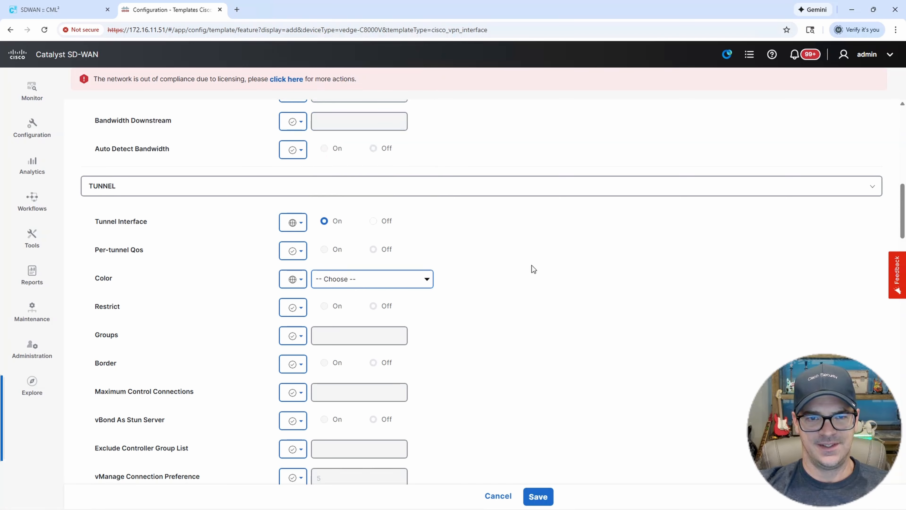
Set maximum control connections globally to 0.
left_click(68, 11)
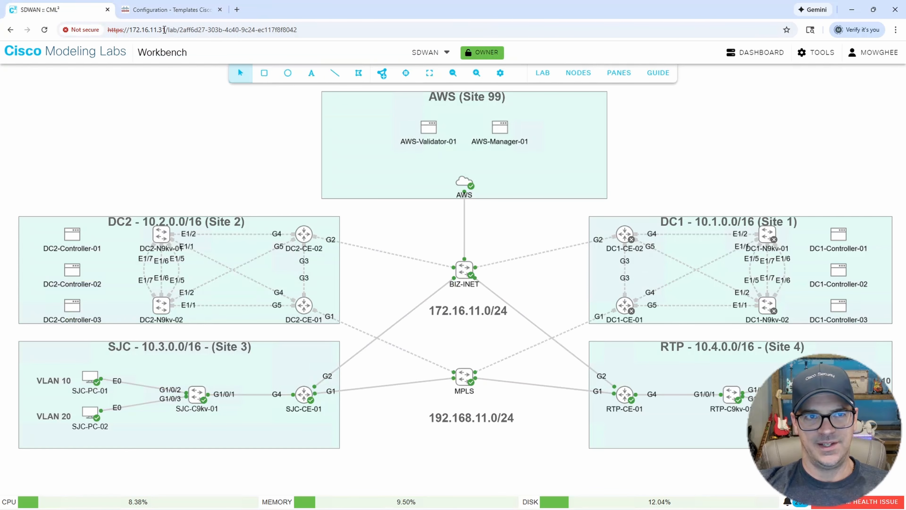
left_click(168, 10)
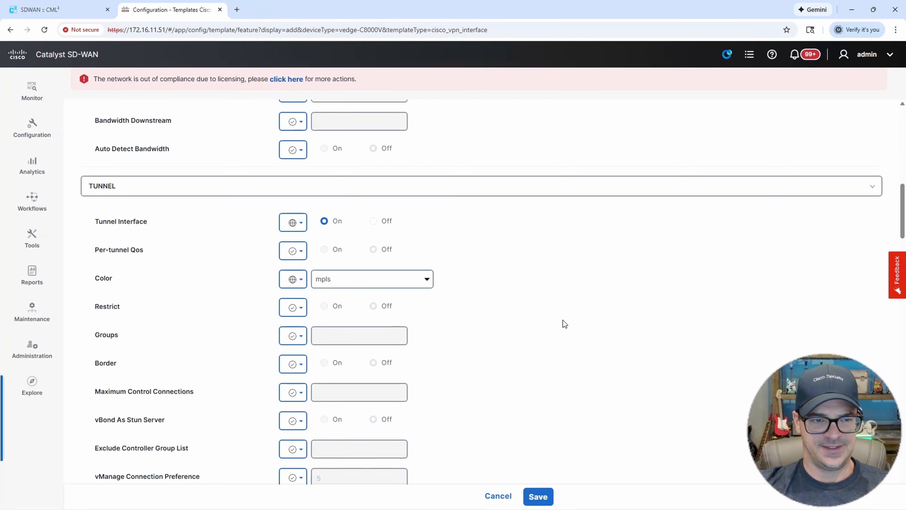
scroll(563, 320, "down", 3)
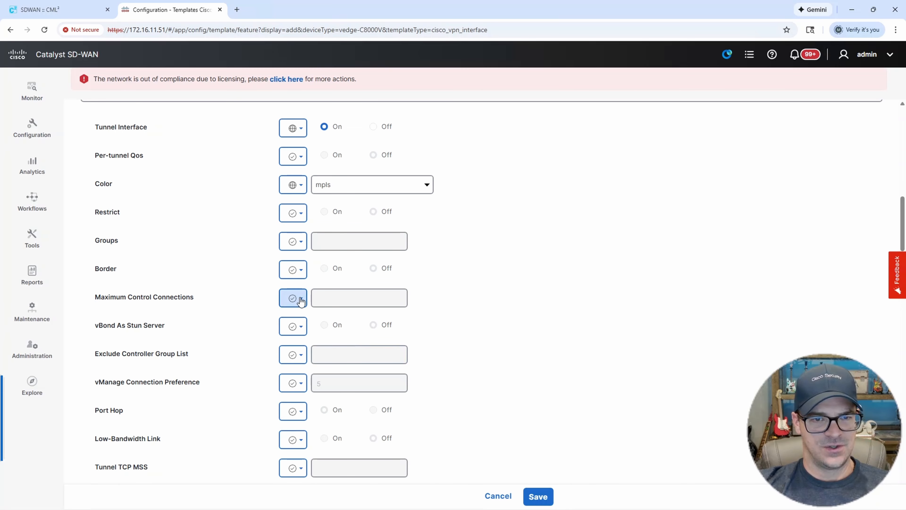
left_click(300, 298)
left_click(313, 323)
left_click(336, 299)
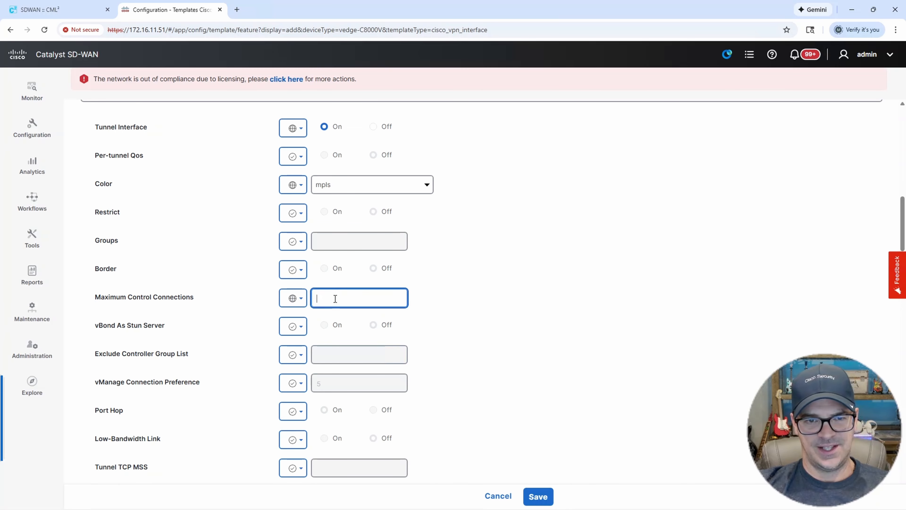
left_click(513, 314)
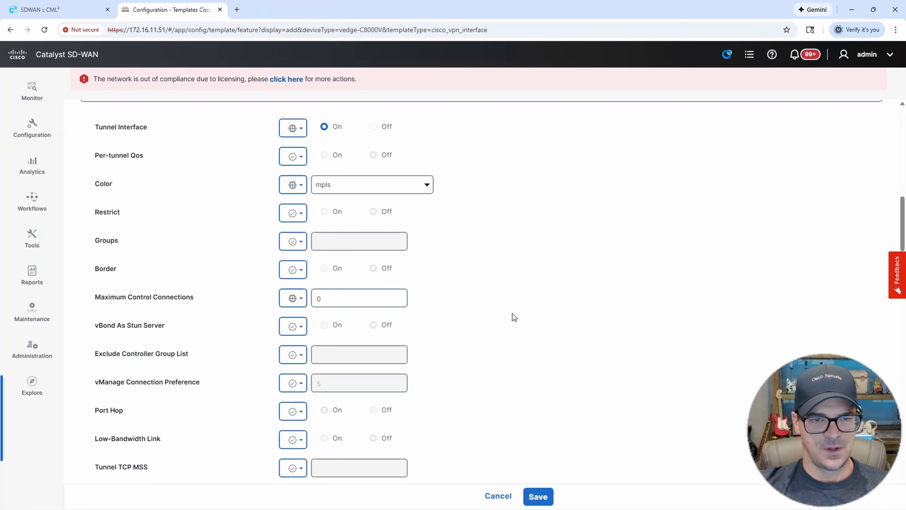
Save the BRANCH-G1 interface template.
scroll(518, 327, "down", 5)
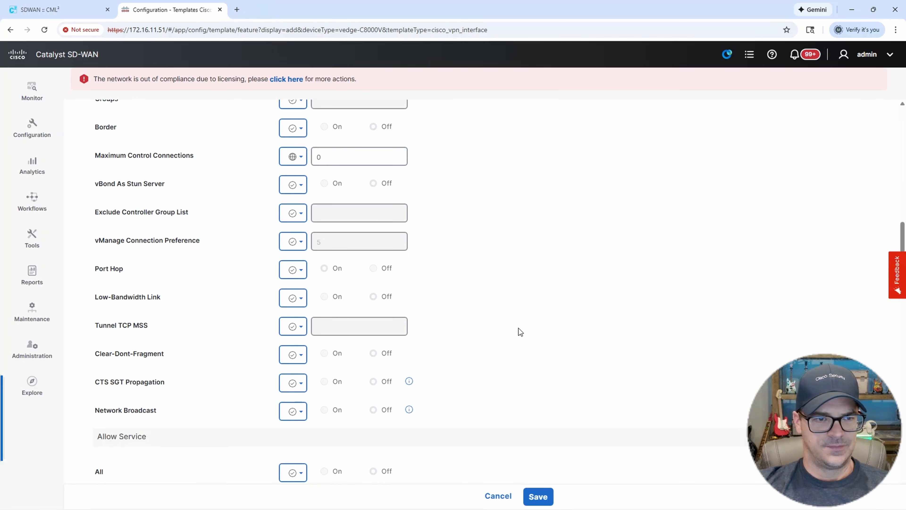
scroll(519, 330, "down", 10)
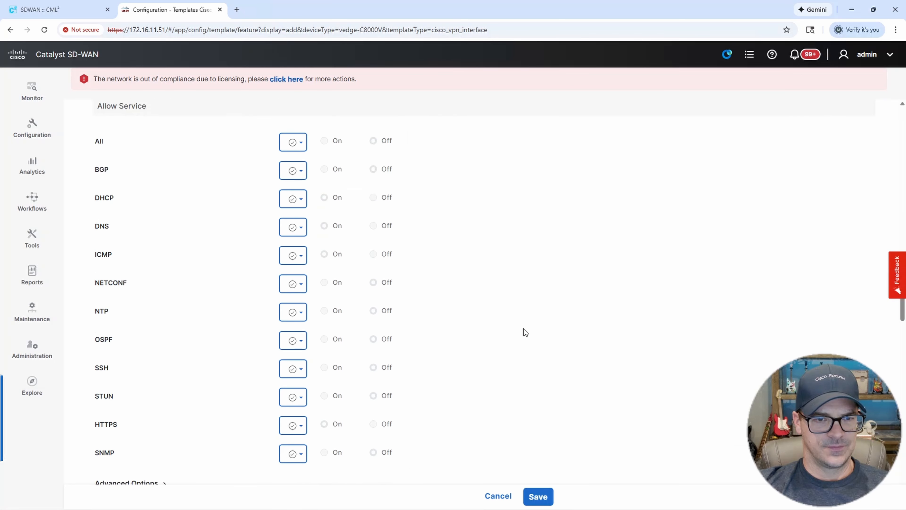
scroll(532, 330, "down", 15)
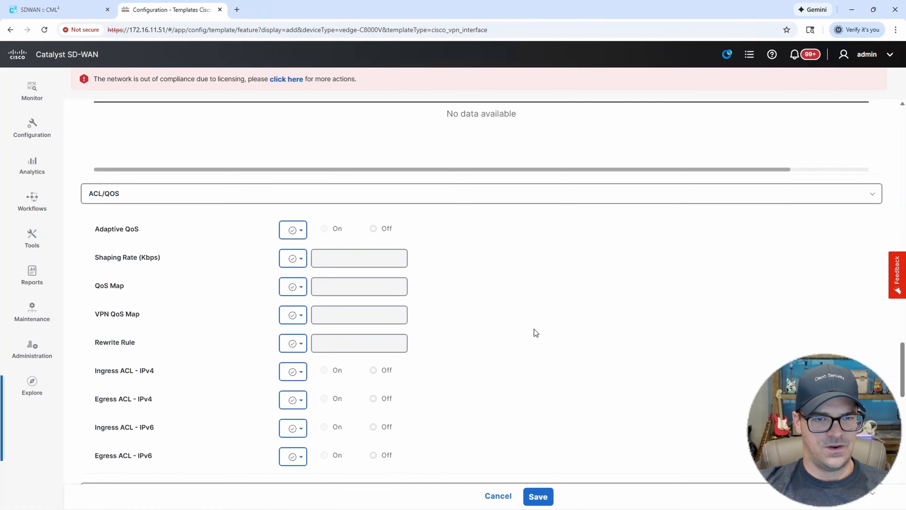
scroll(534, 331, "down", 14)
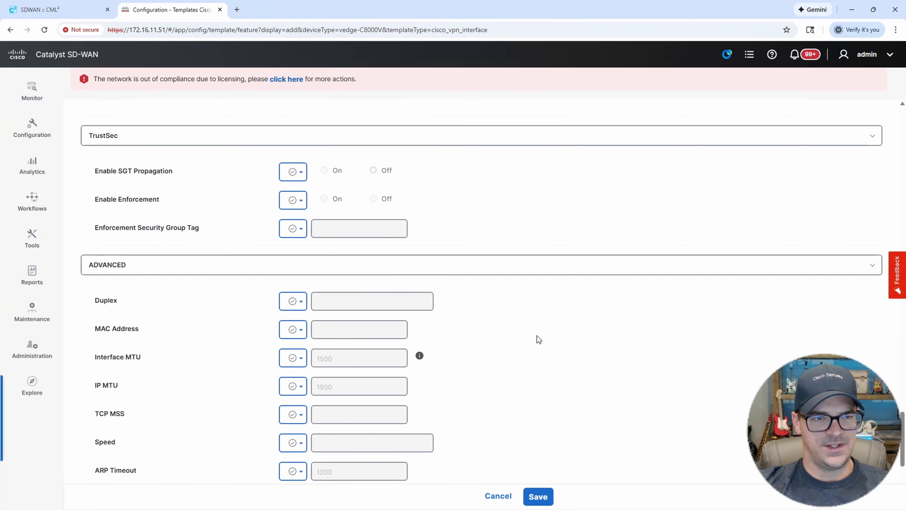
scroll(535, 338, "down", 4)
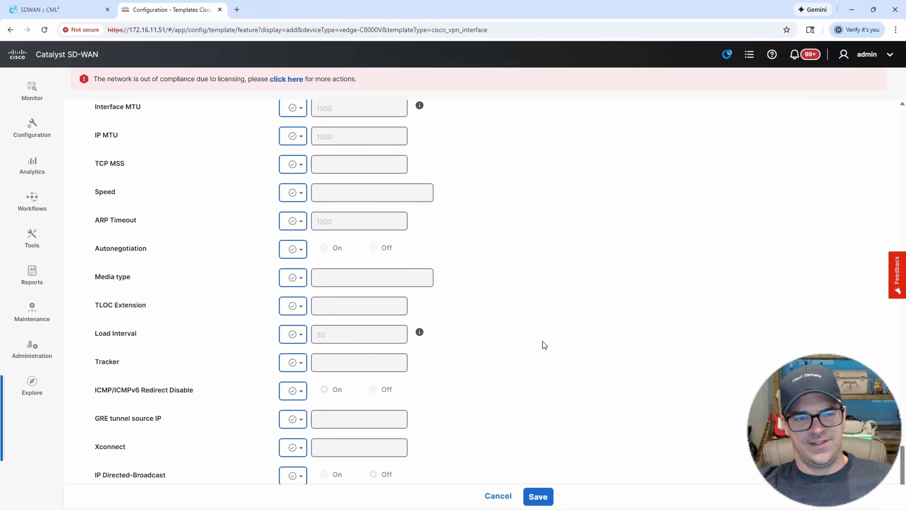
left_click(536, 497)
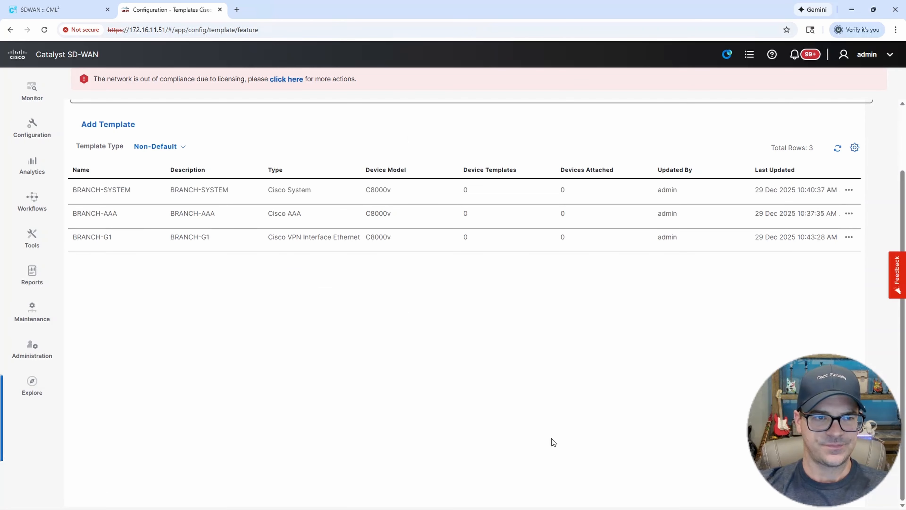
Copy BRANCH-G1 as BRANCH-G2 with matching description, then open BRANCH-G2 for editing.
scroll(542, 340, "up", 4)
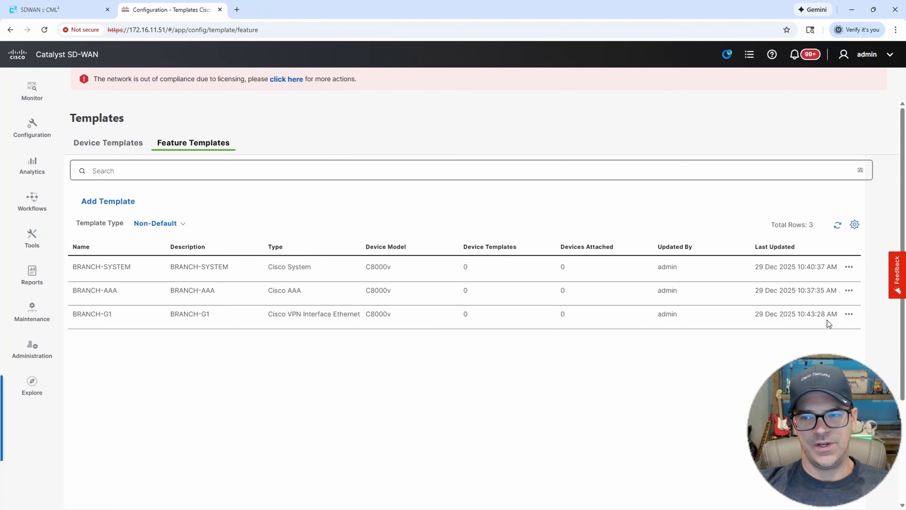
left_click(849, 314)
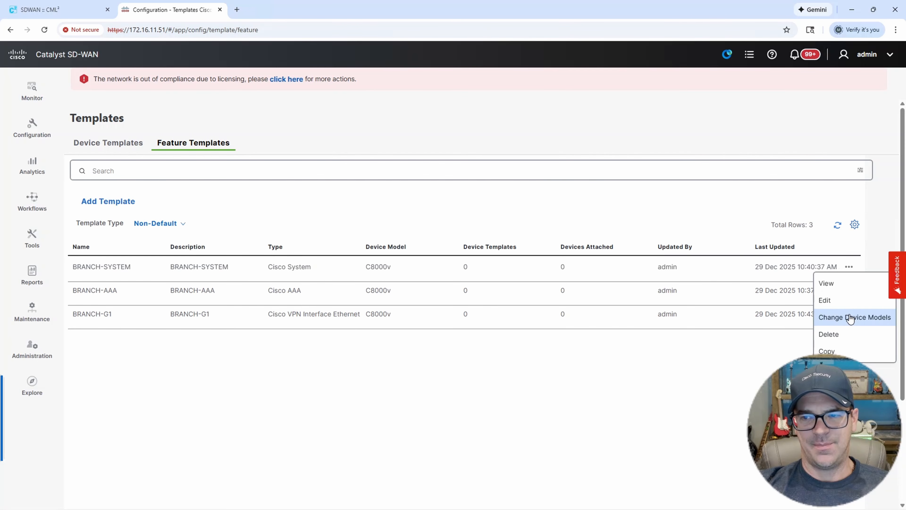
left_click(828, 351)
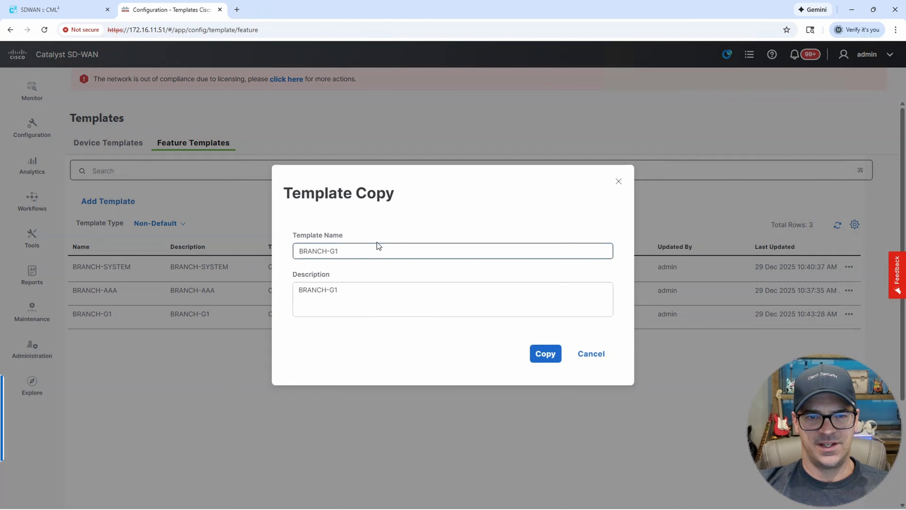
left_click(370, 256)
key("BackSpace")
type("2")
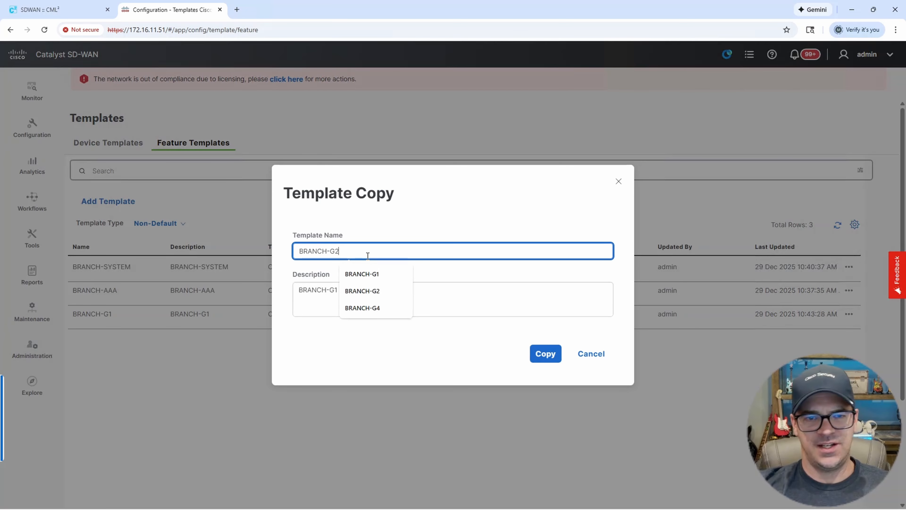
left_click(336, 290)
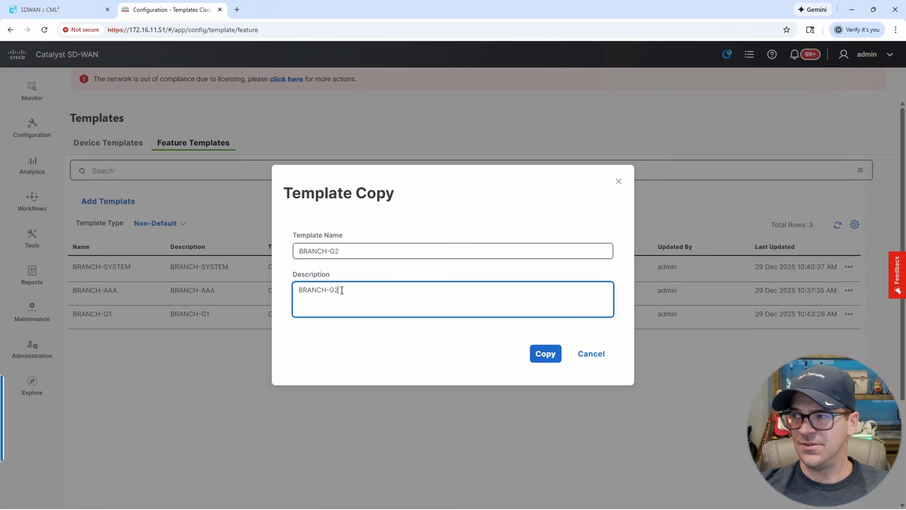
left_click(546, 353)
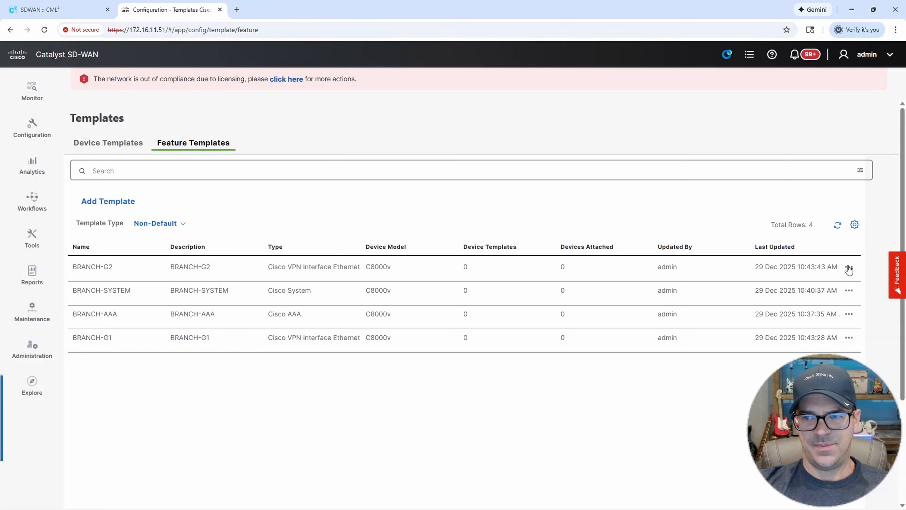
left_click(849, 267)
left_click(828, 250)
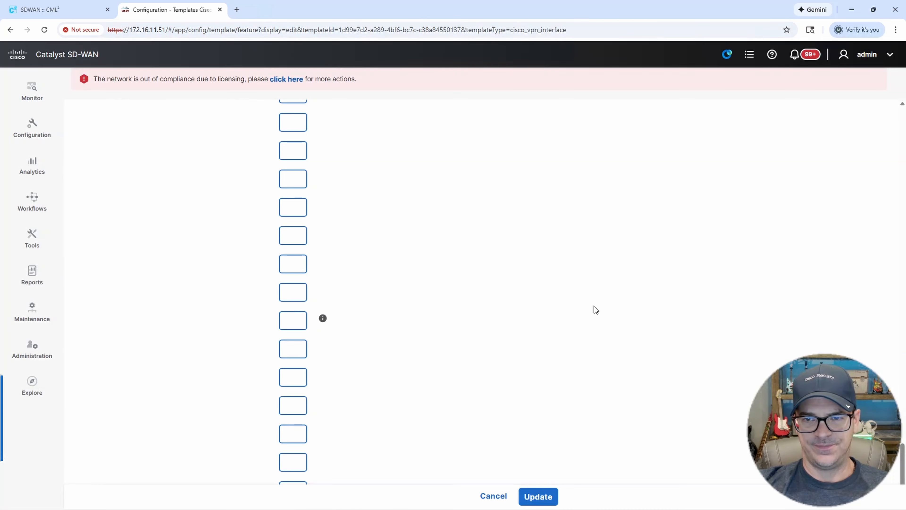
Change the interface name to GigabitEthernet2.
left_click_drag(902, 447, 900, 110)
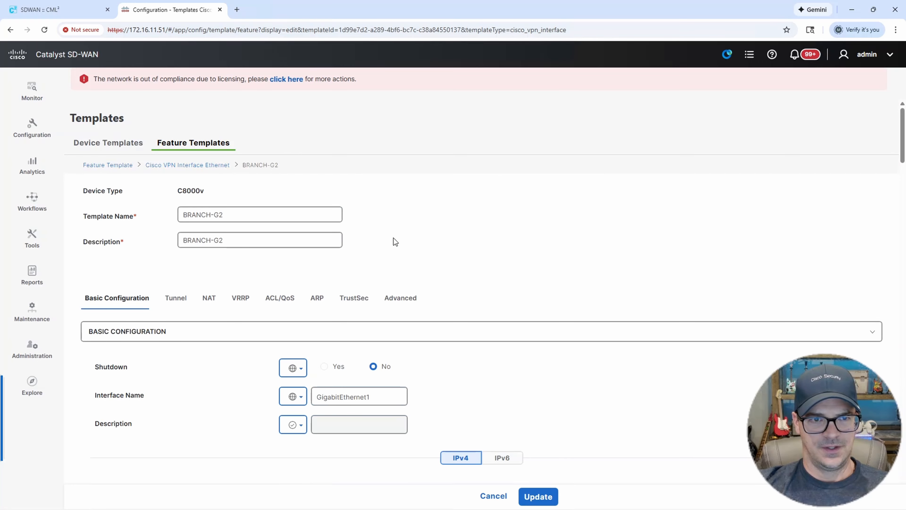
left_click(376, 397)
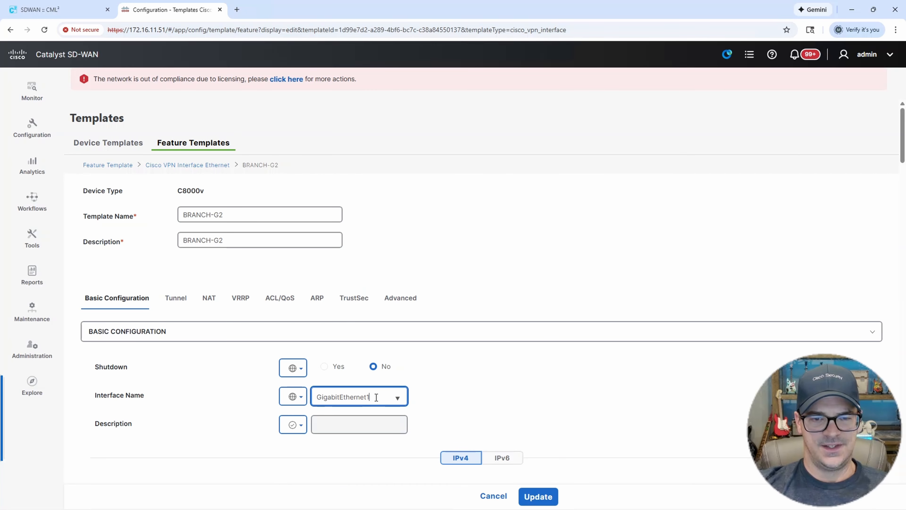
key("BackSpace")
type("2")
left_click(553, 384)
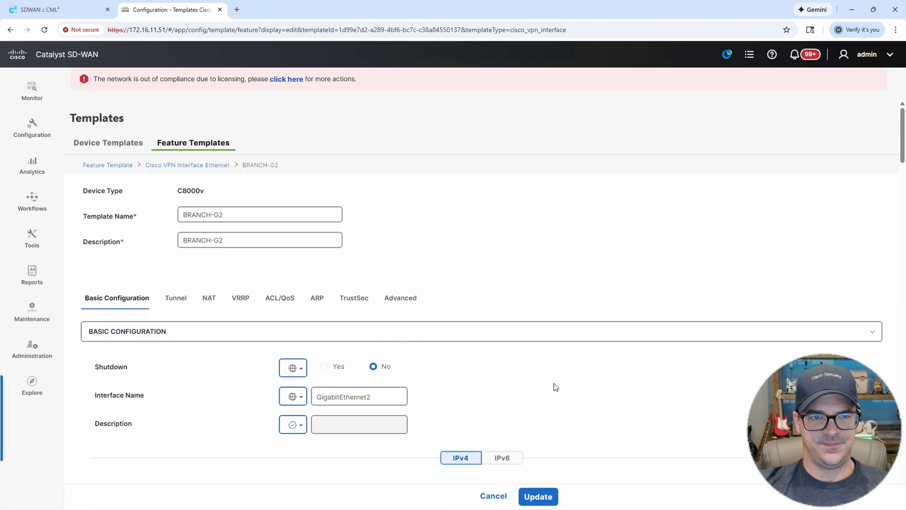
Change the device-specific IPv4 address key to G2-IP/MASK.
scroll(553, 384, "down", 5)
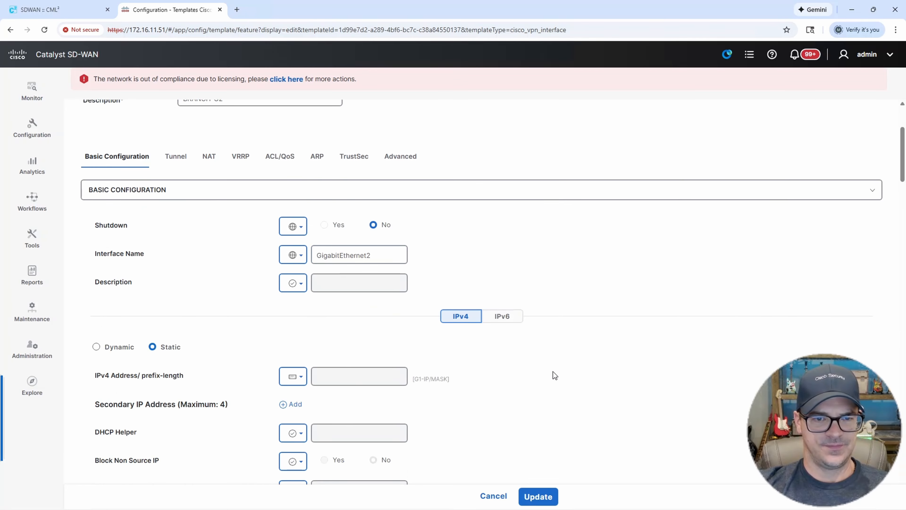
left_click(297, 283)
mouse_move(323, 324)
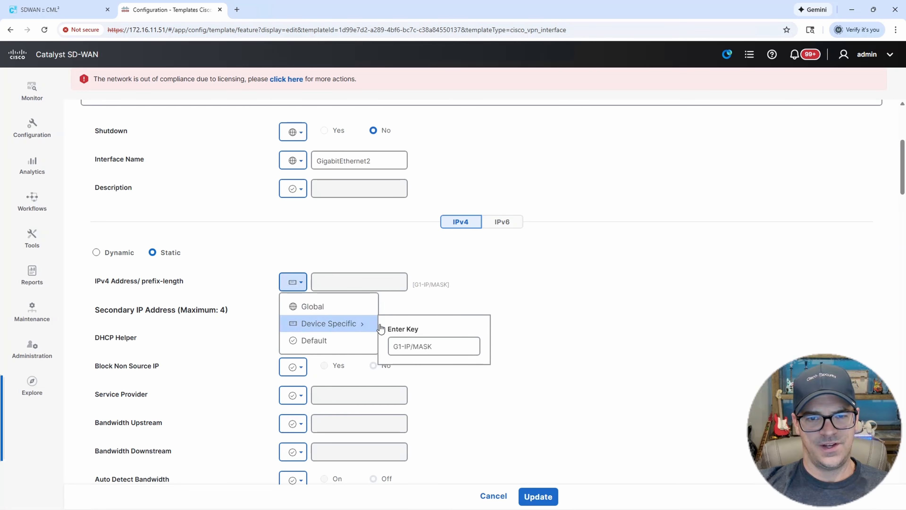
left_click(399, 346)
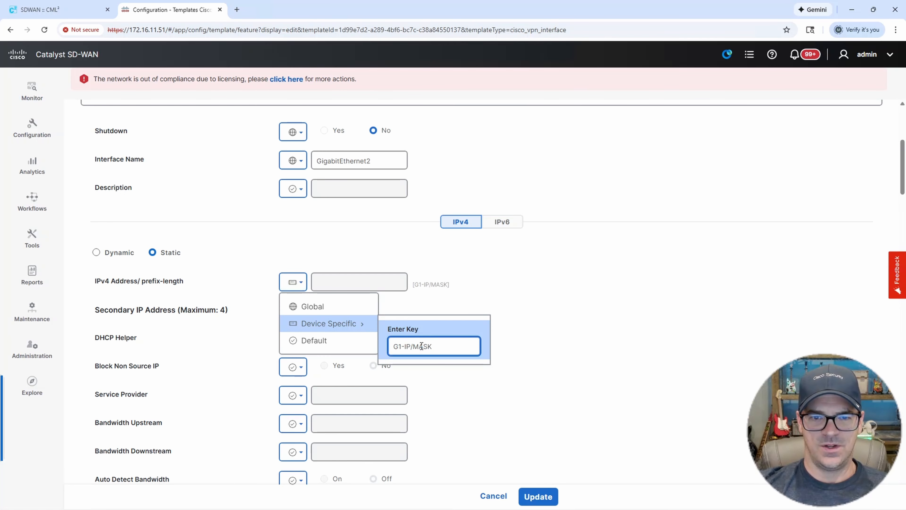
key("Delete")
type("2")
left_click(548, 344)
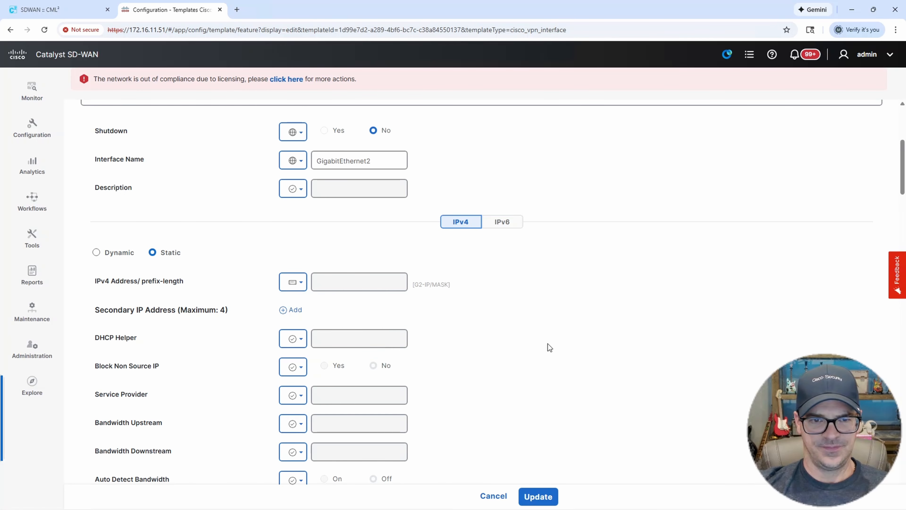
scroll(559, 350, "down", 1)
scroll(542, 362, "down", 5)
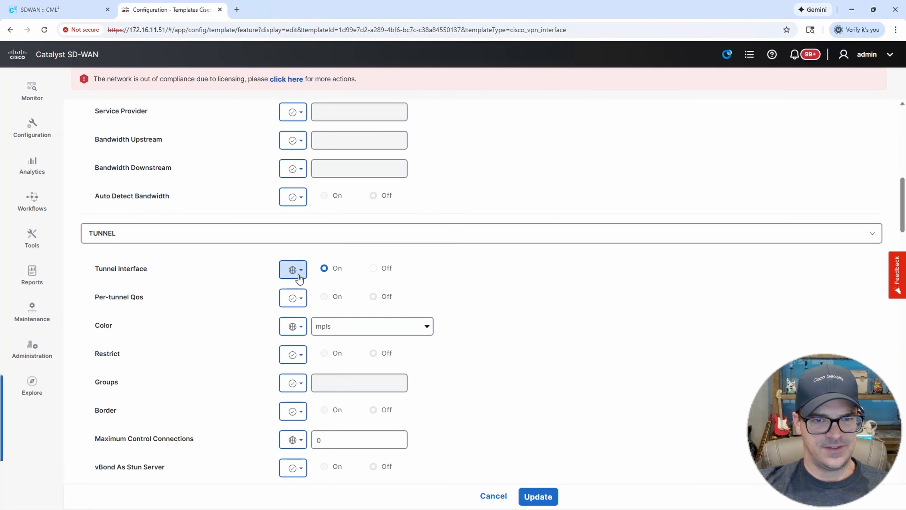
Set the tunnel color to biz-internet and maximum control connections to 2.
left_click(360, 329)
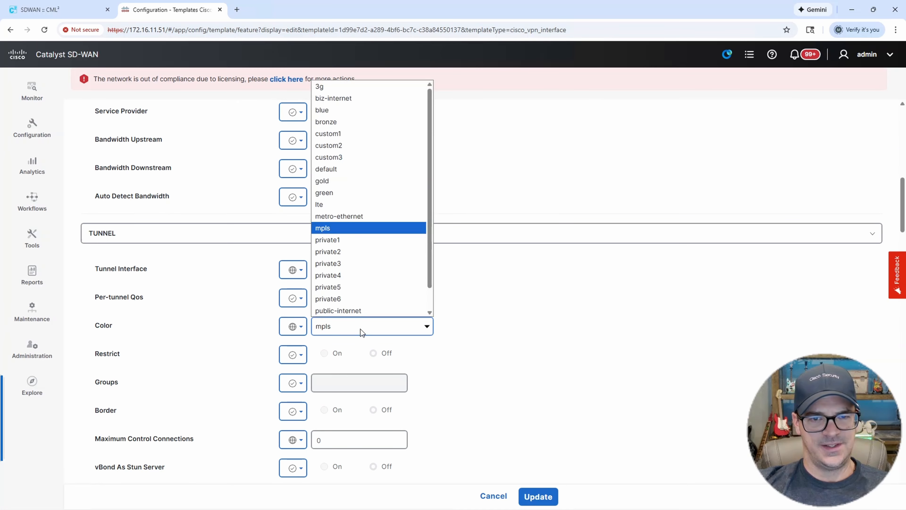
left_click(341, 96)
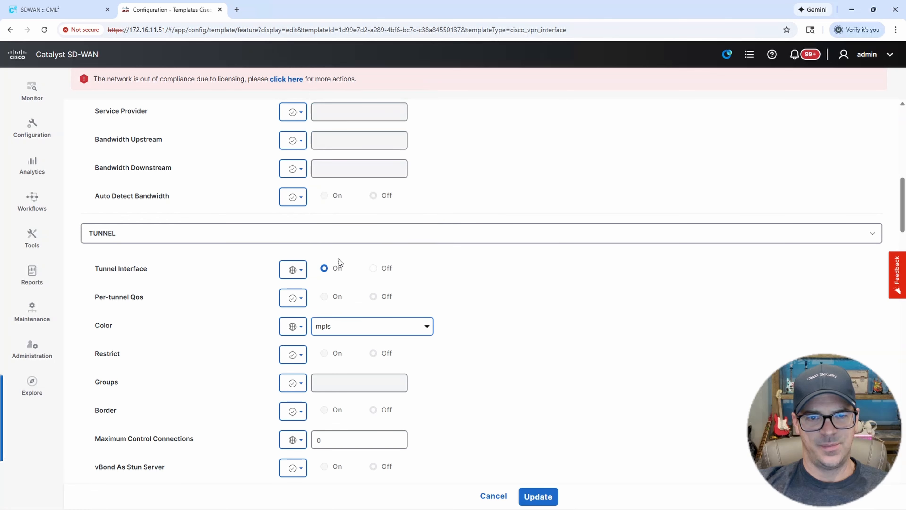
left_click(332, 443)
type("2")
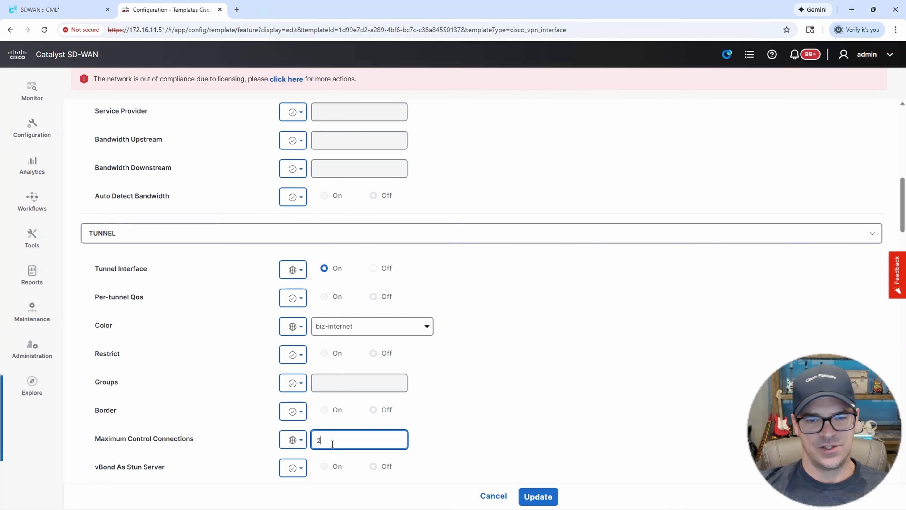
left_click(585, 378)
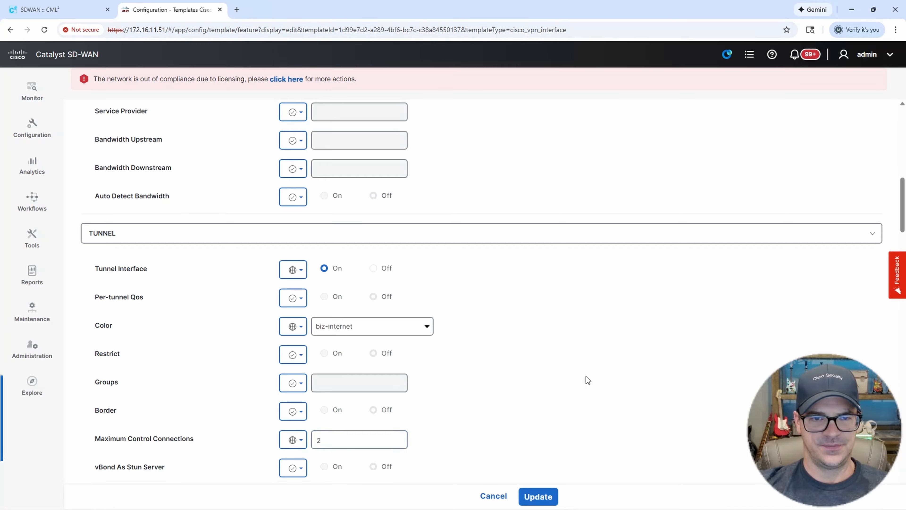
Save the updated BRANCH-G2 template.
scroll(586, 376, "down", 2)
scroll(583, 355, "down", 2)
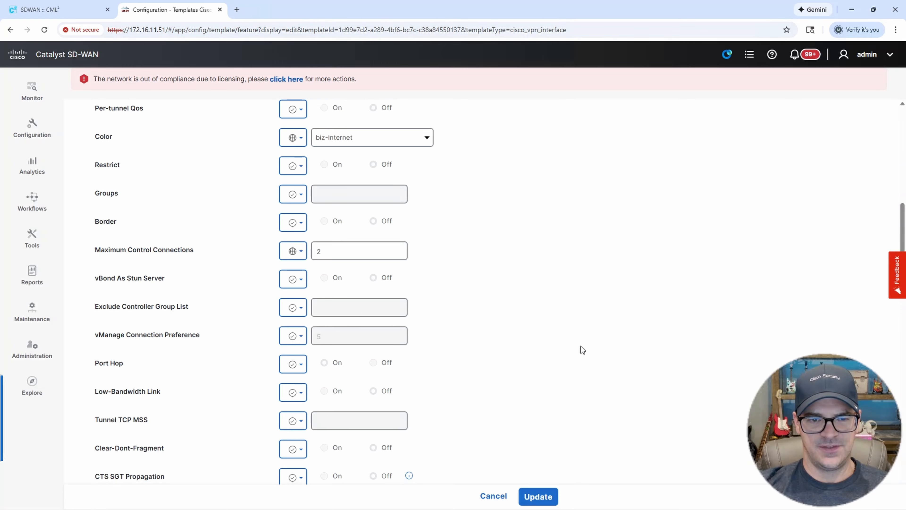
scroll(584, 347, "down", 8)
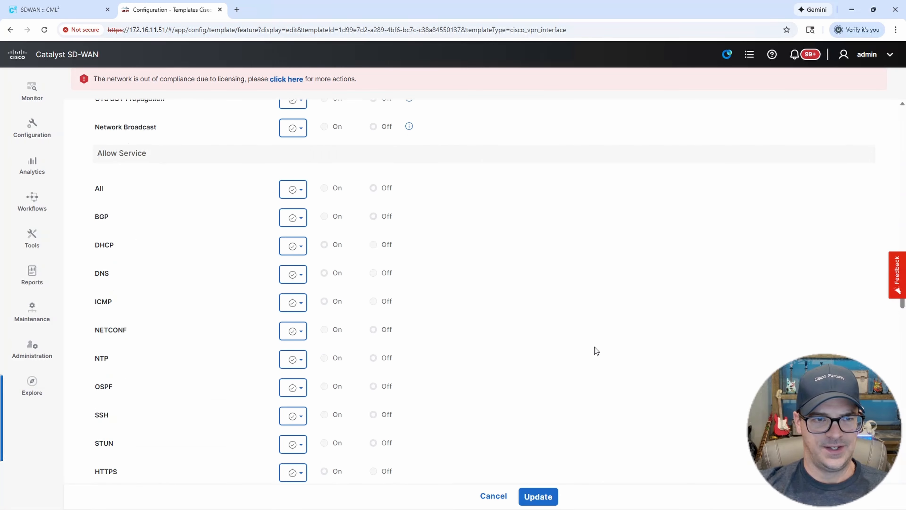
scroll(596, 350, "down", 20)
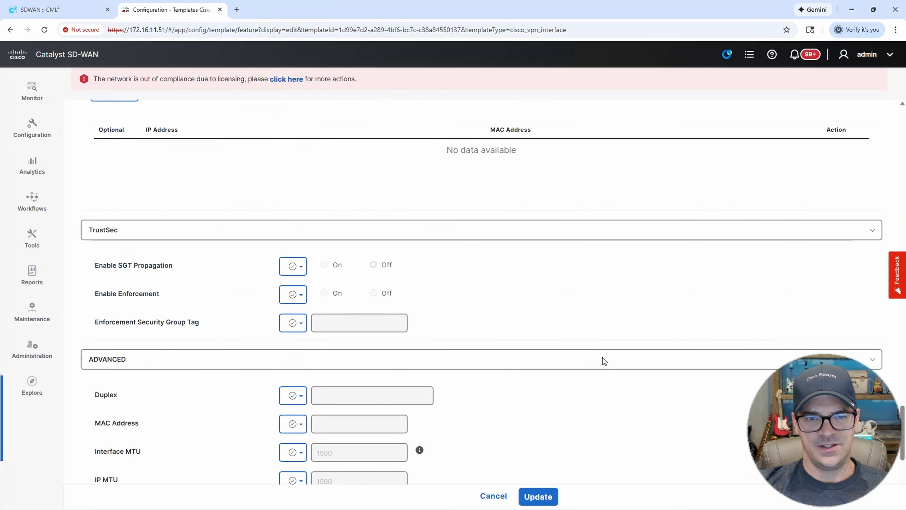
scroll(603, 360, "down", 7)
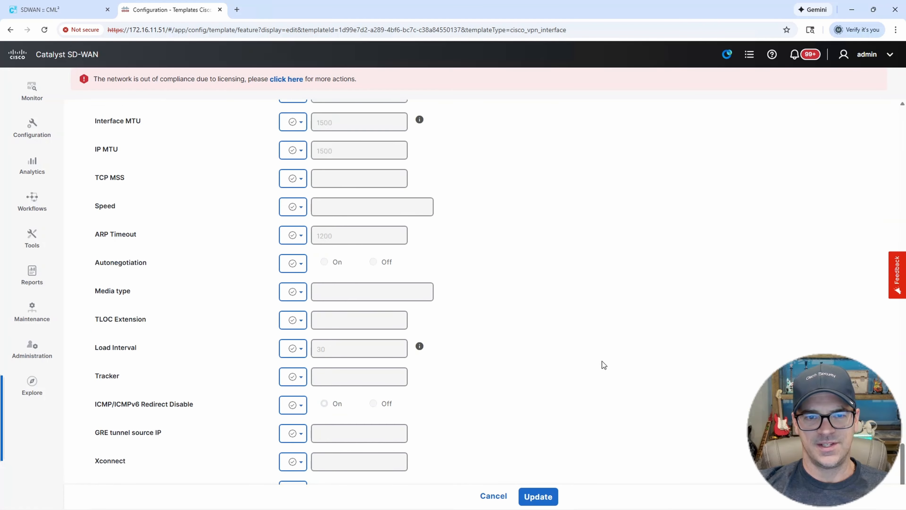
left_click(539, 497)
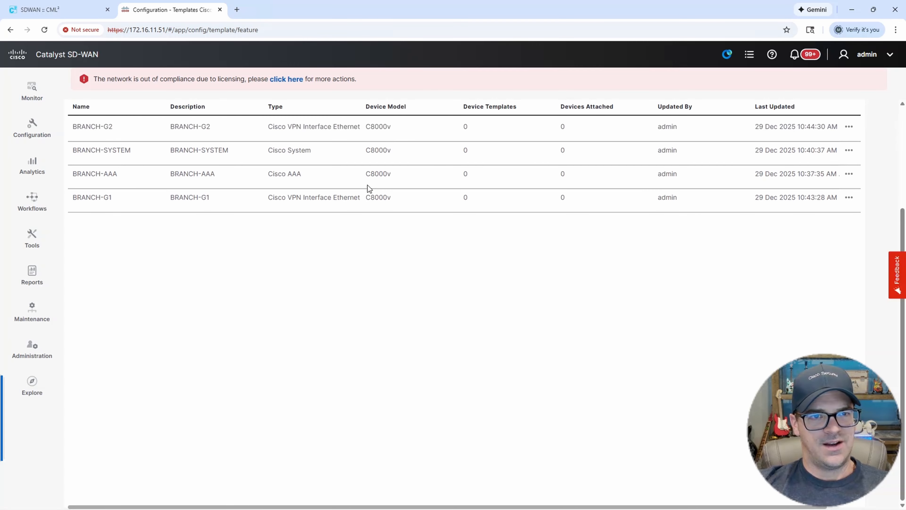
Copy BRANCH-G2 as BRANCH-G4 with description BRANCH-G4, then open BRANCH-G4 for editing.
scroll(435, 275, "up", 4)
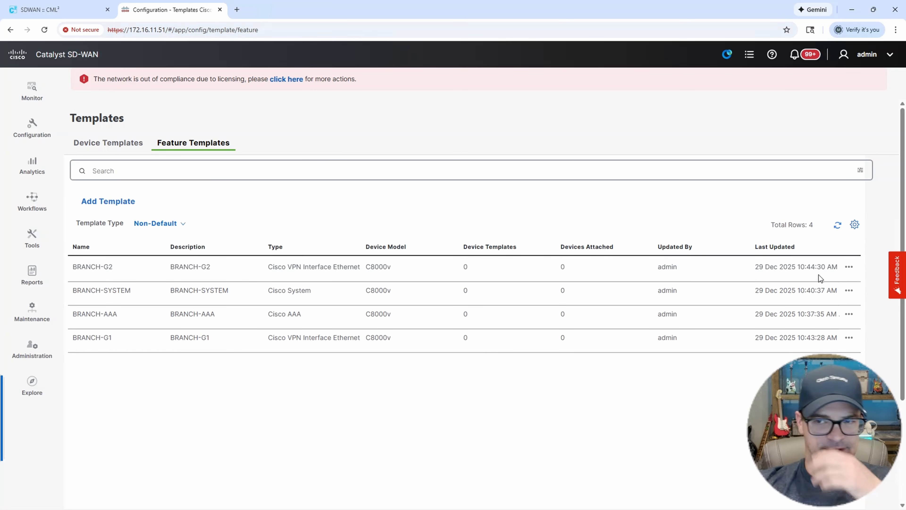
left_click(848, 268)
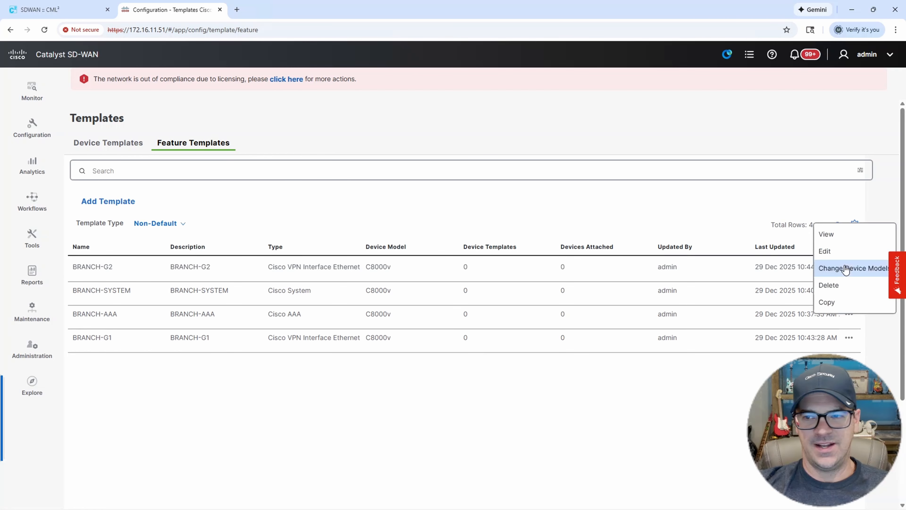
left_click(826, 303)
left_click(376, 249)
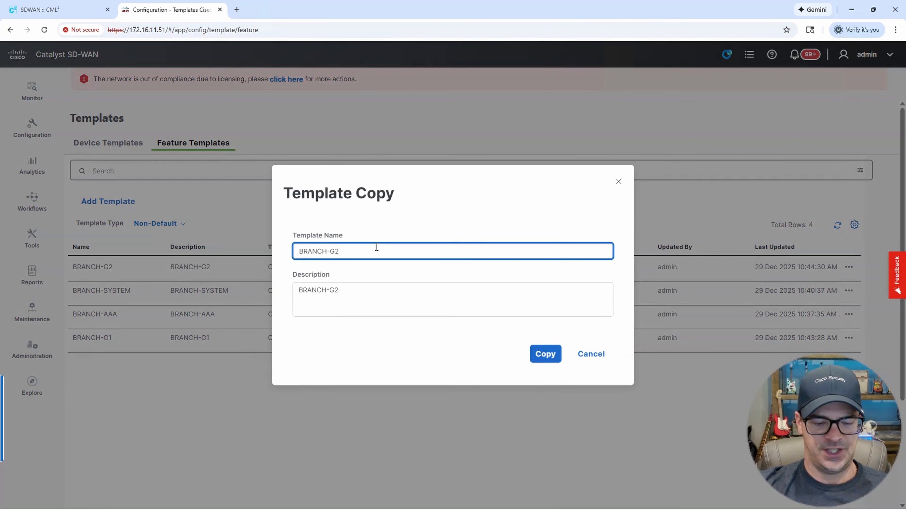
key("BackSpace")
type("4")
left_click(361, 289)
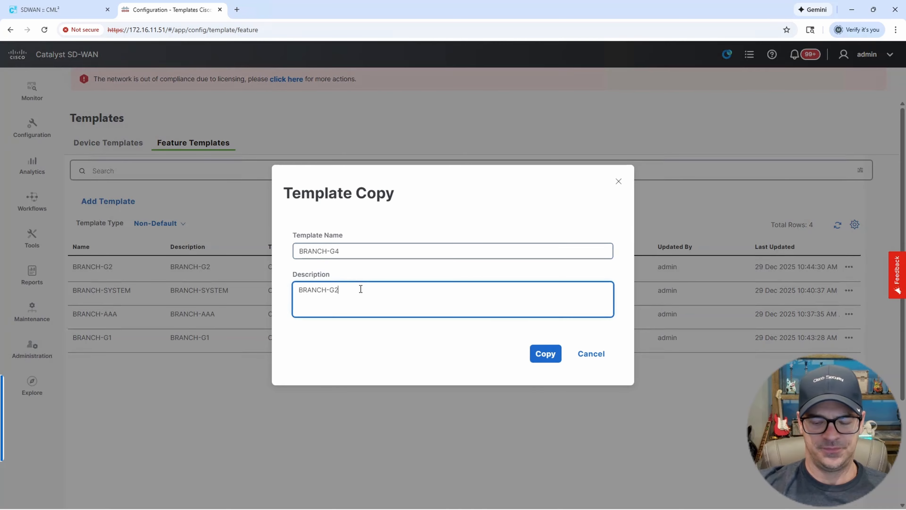
key("BackSpace")
type("4")
left_click(546, 354)
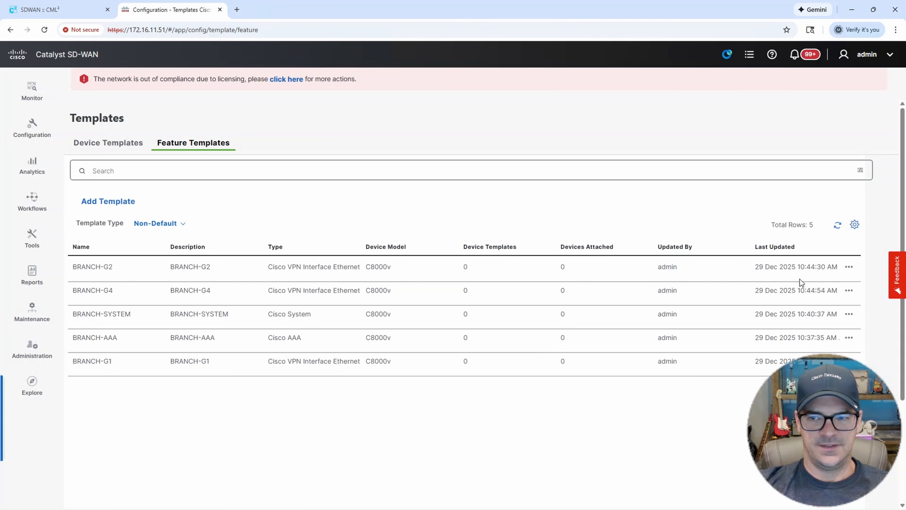
left_click(850, 290)
left_click(828, 279)
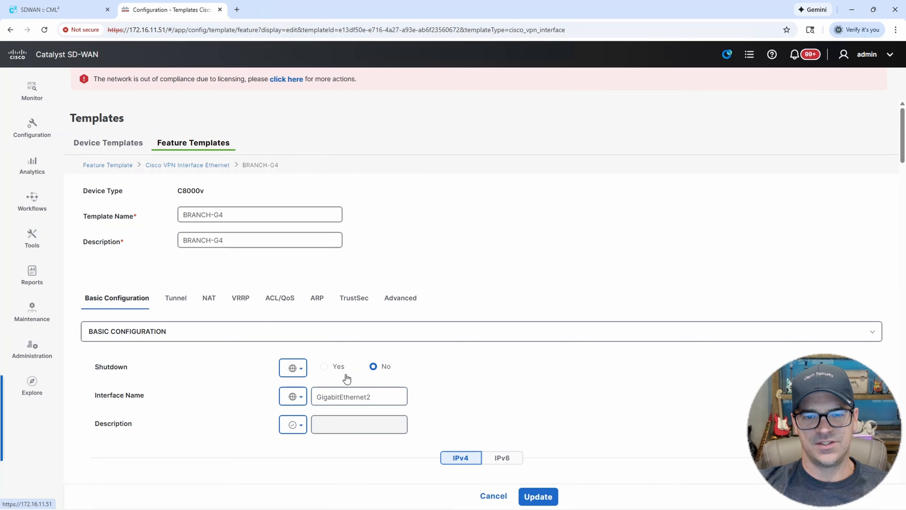
Change the interface name to GigabitEthernet4 and set the IPv4 address to Default.
left_click(376, 399)
key("BackSpace")
type("4")
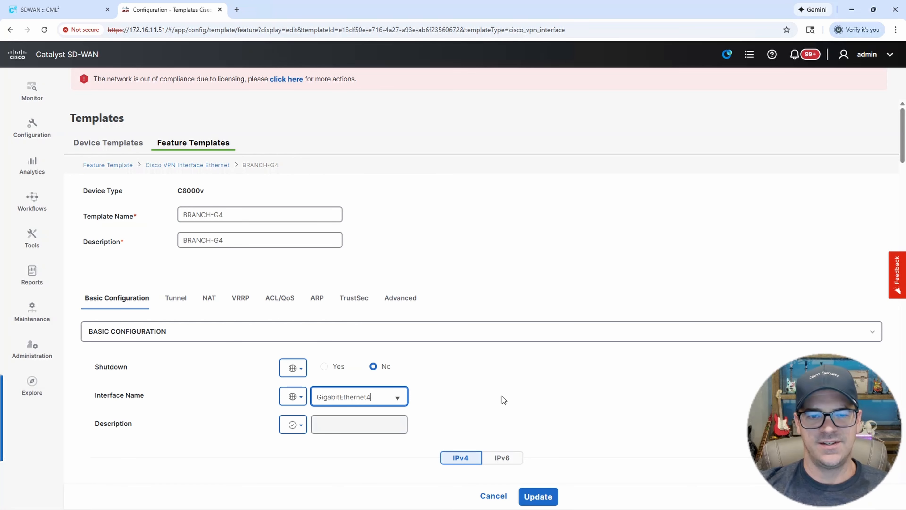
scroll(508, 394, "down", 1)
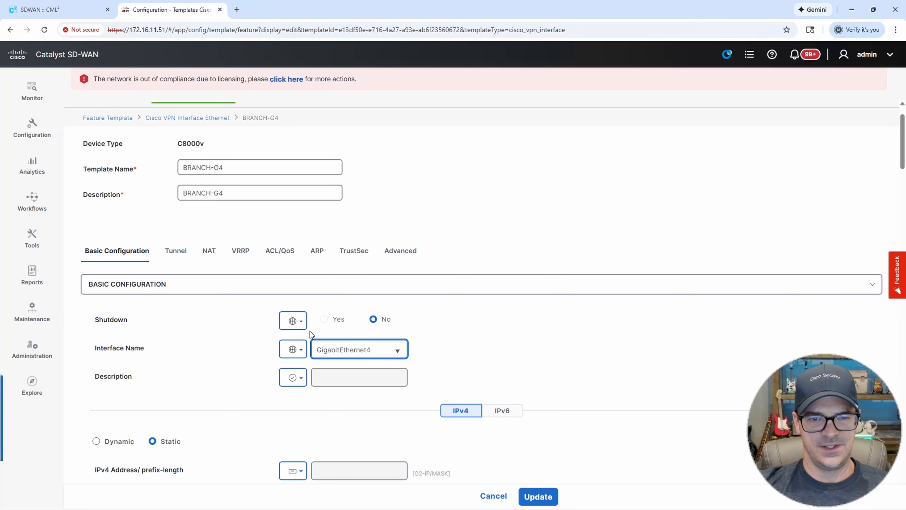
scroll(566, 326, "down", 2)
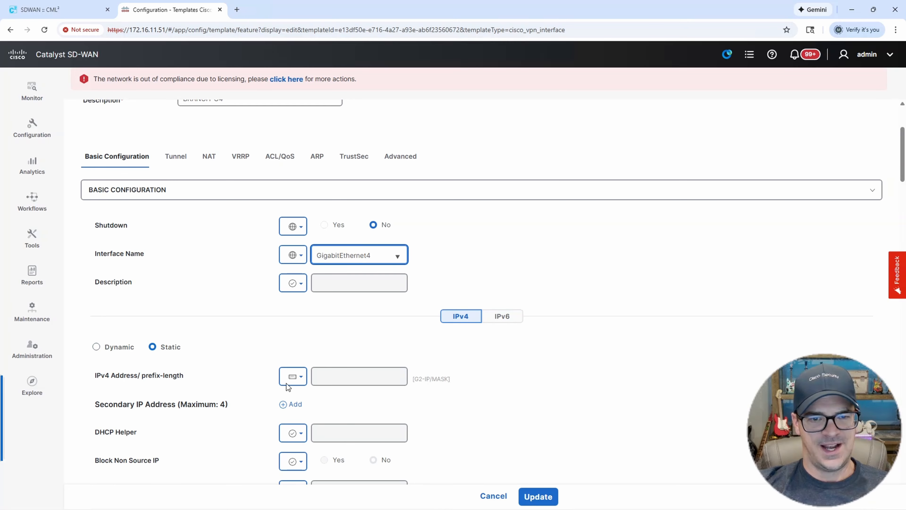
left_click(303, 378)
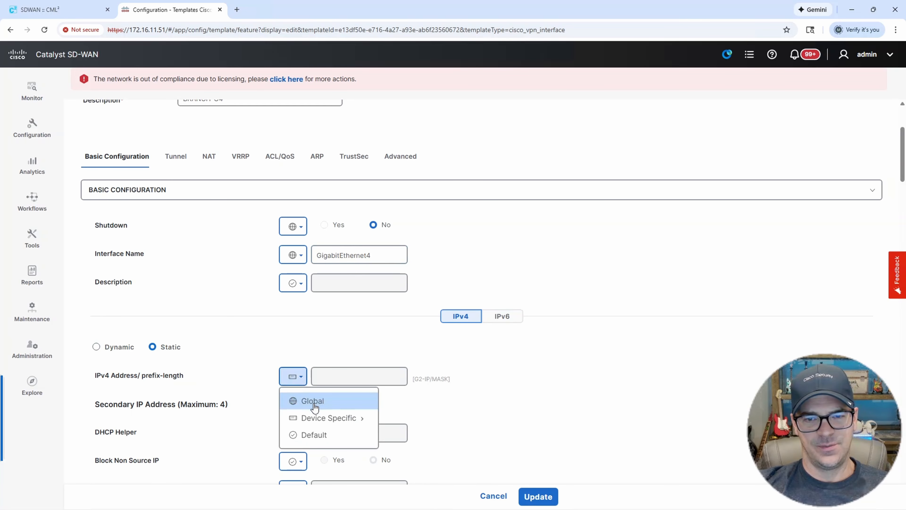
left_click(323, 435)
Turn the tunnel interface off and save BRANCH-G4.
scroll(615, 375, "down", 8)
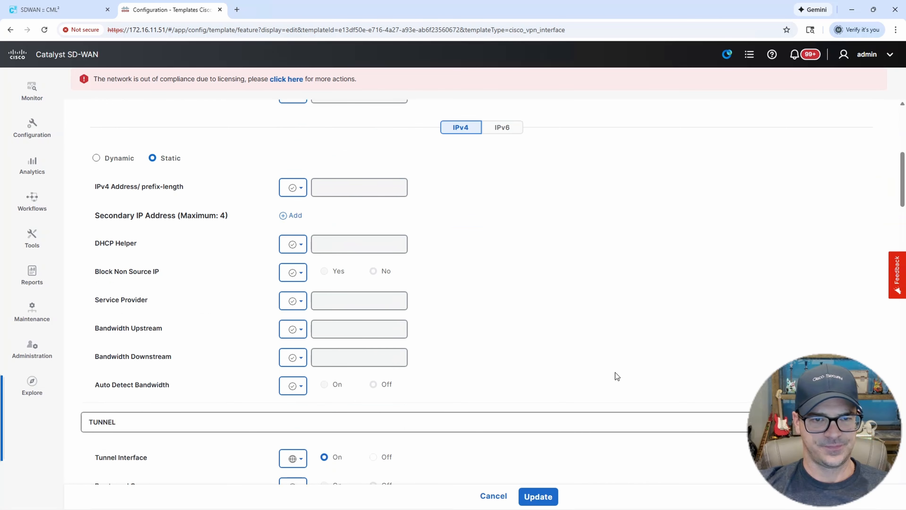
scroll(615, 373, "down", 3)
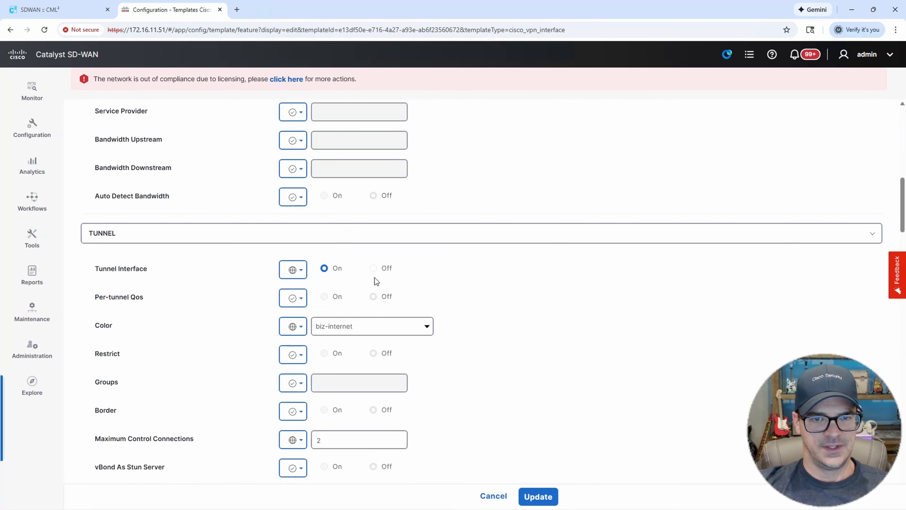
left_click(373, 268)
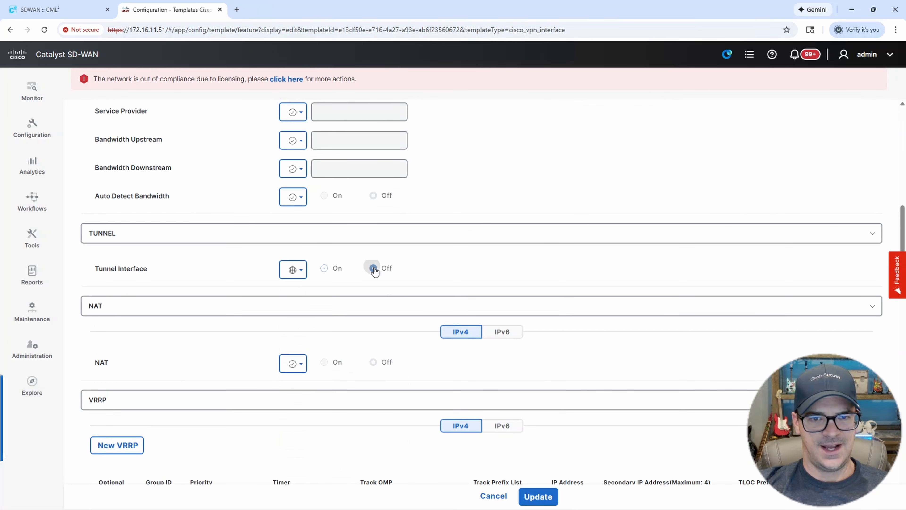
scroll(554, 272, "down", 3)
scroll(553, 273, "down", 3)
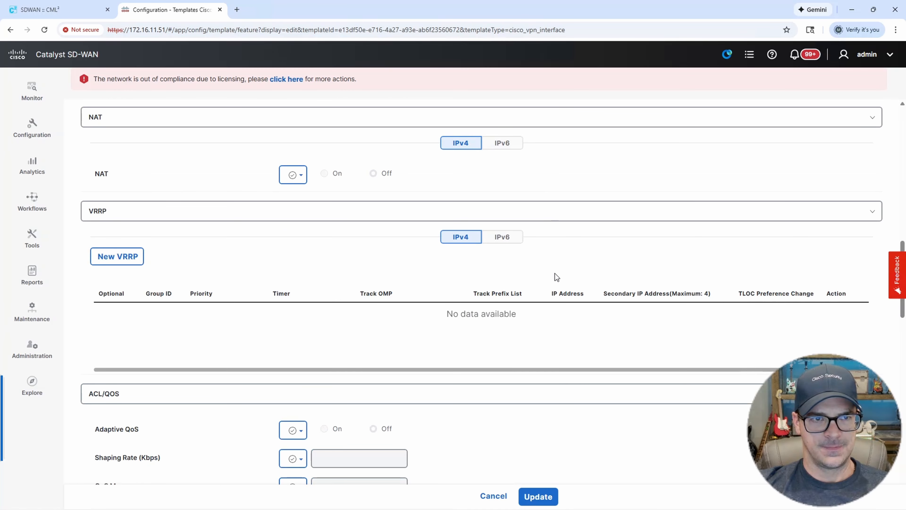
scroll(555, 274, "down", 2)
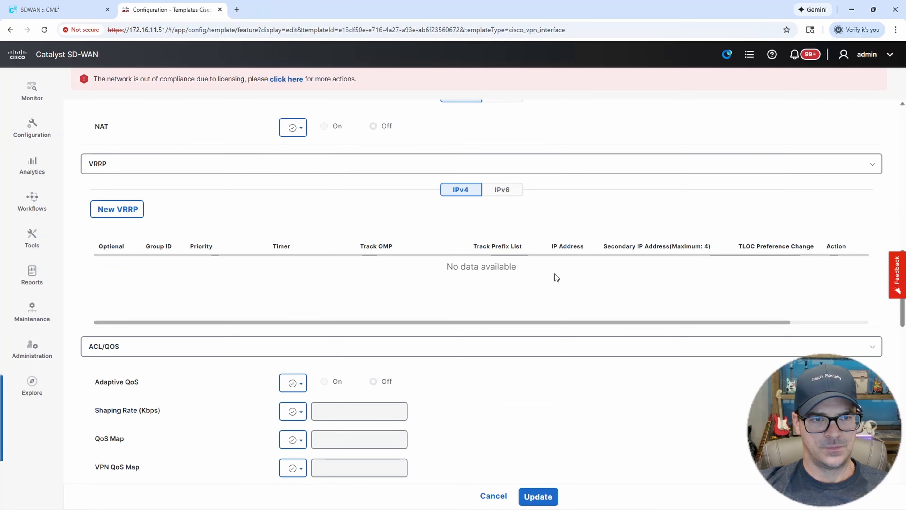
scroll(555, 276, "down", 20)
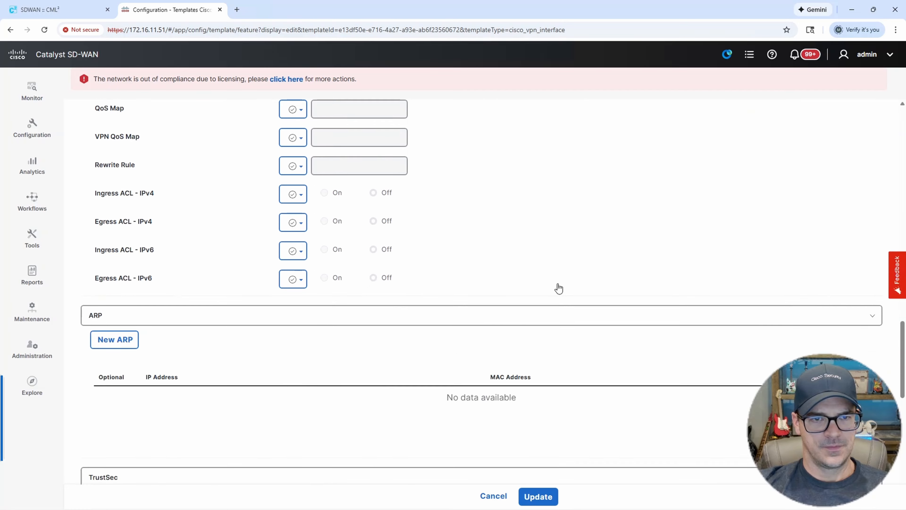
scroll(558, 286, "down", 8)
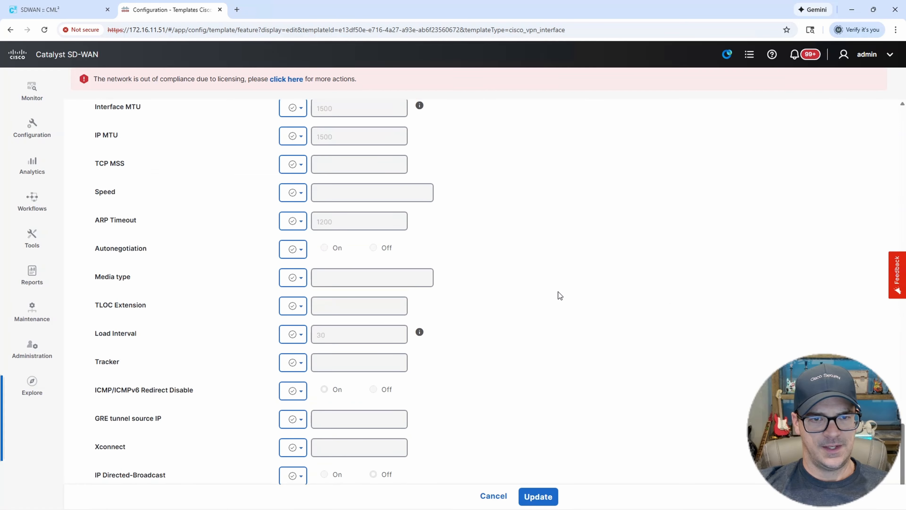
left_click(537, 497)
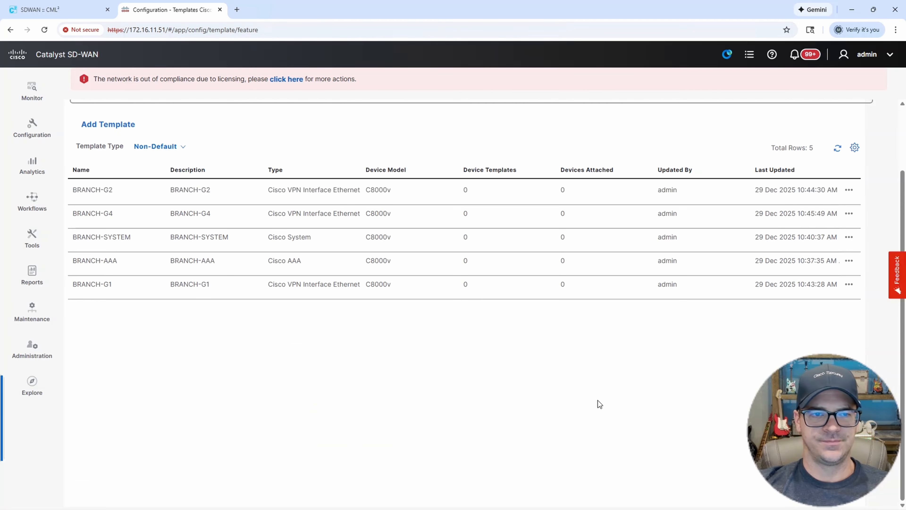
Start a new Cisco VPN feature template for the C8000v, found by searching 8000.
scroll(594, 398, "down", 1)
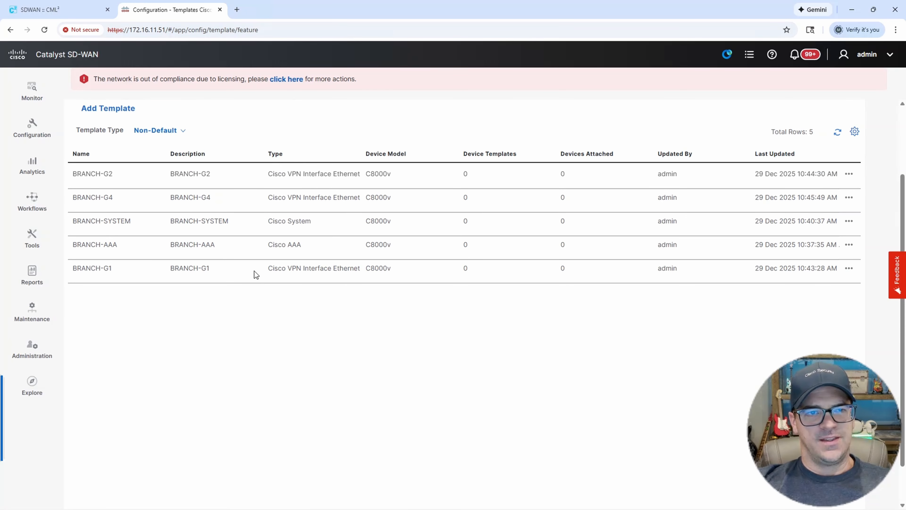
scroll(671, 339, "up", 3)
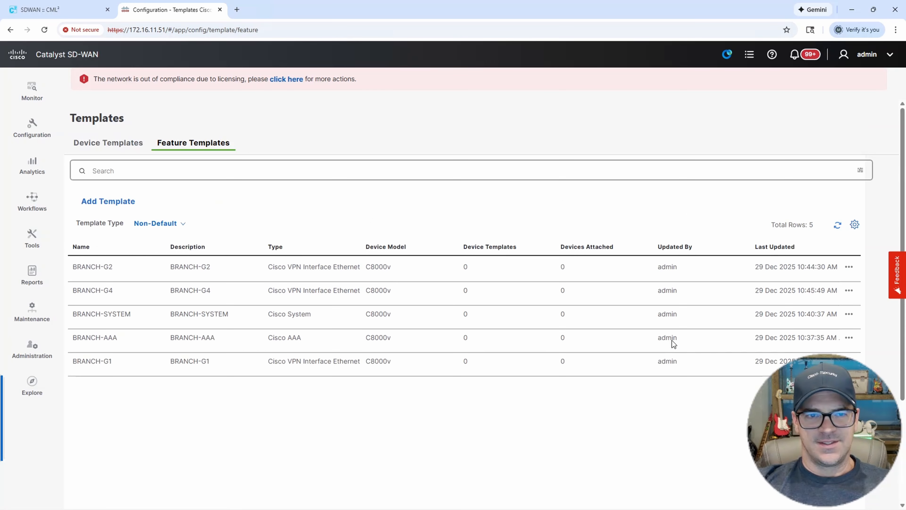
left_click(83, 204)
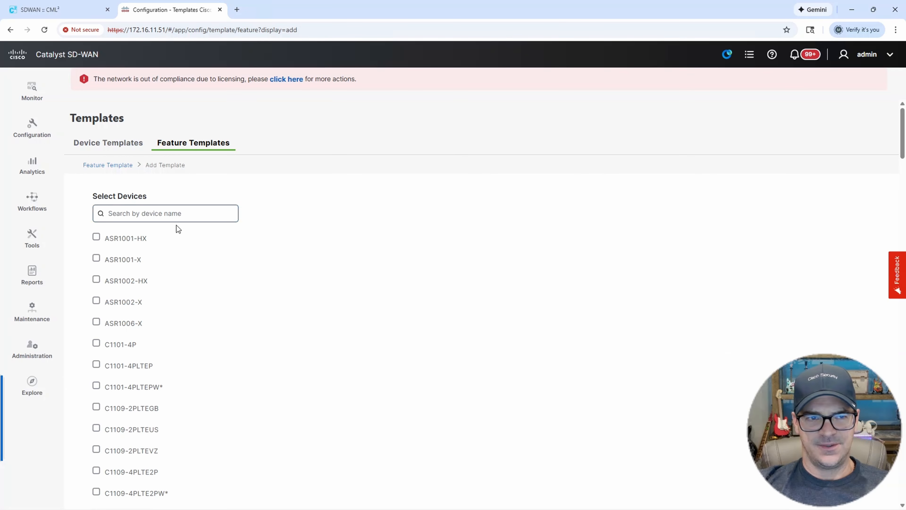
left_click(162, 213)
type("8000")
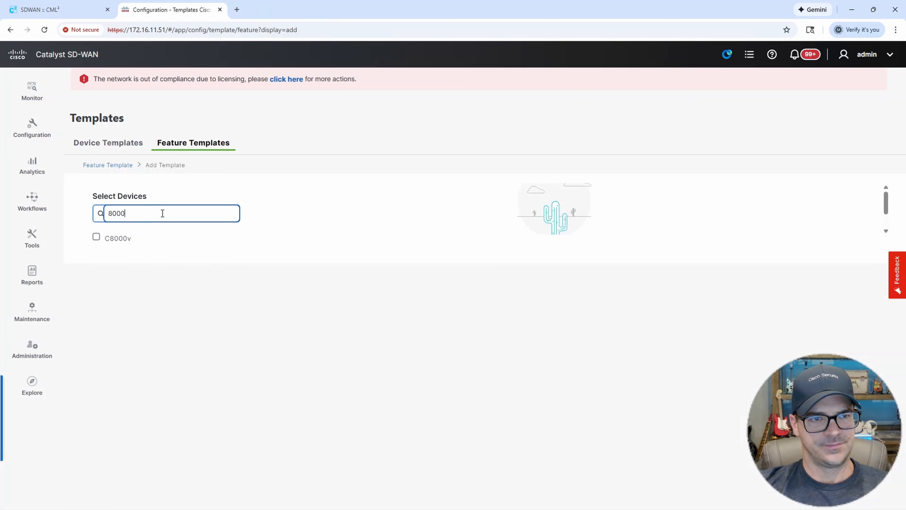
left_click(97, 237)
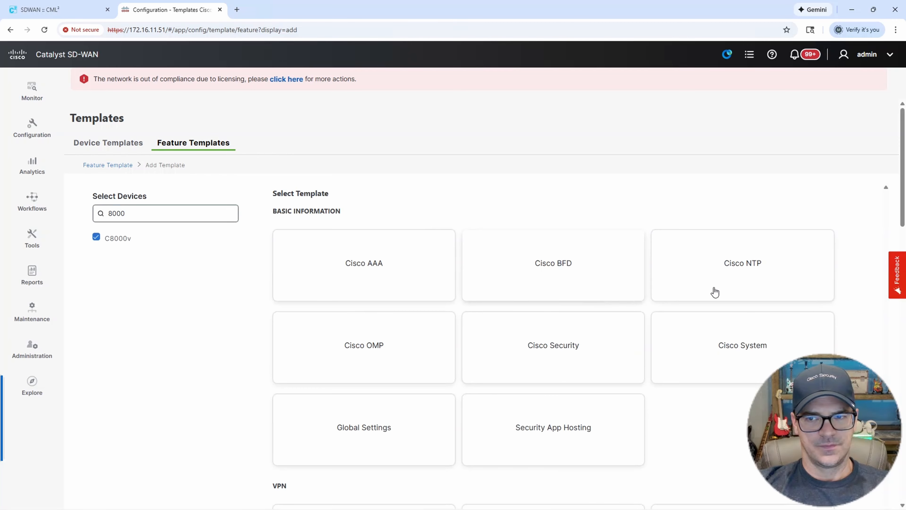
scroll(715, 292, "down", 4)
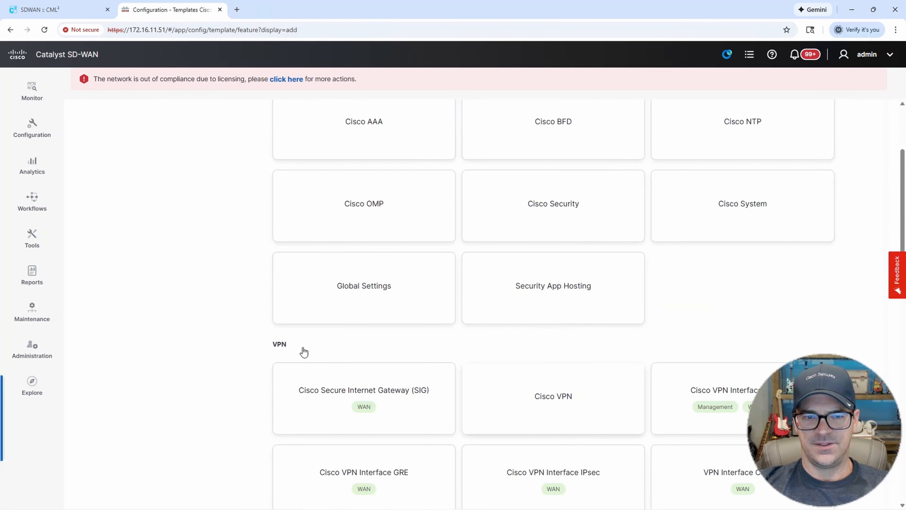
left_click(560, 396)
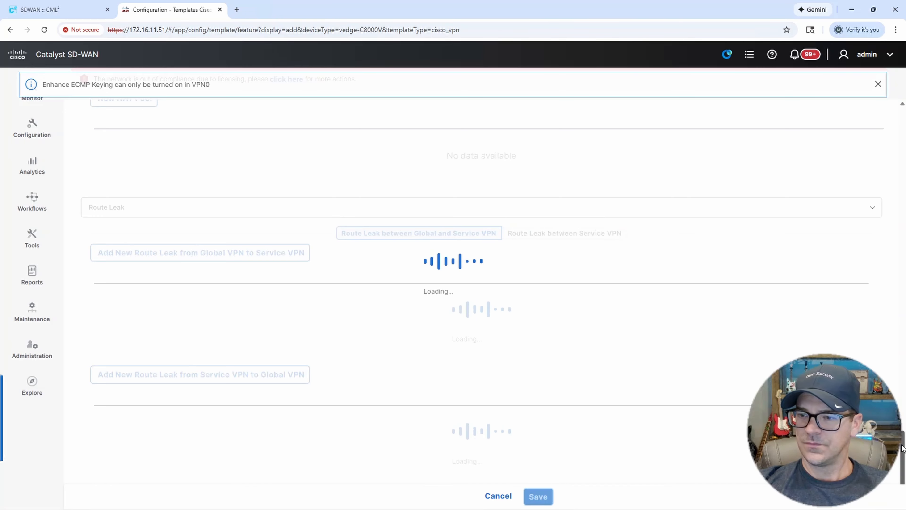
Name the VPN template BRANCH-VPN0 and use the same text as its description.
left_click_drag(903, 448, 872, 107)
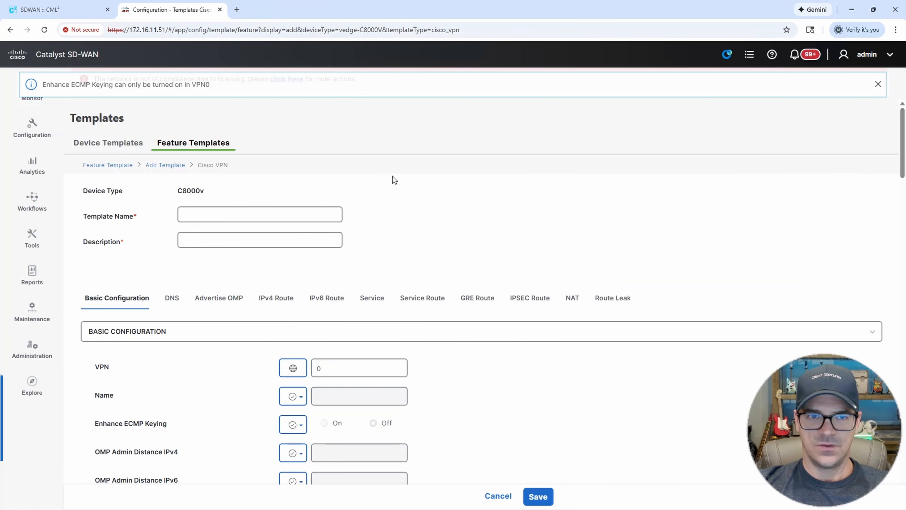
left_click(207, 216)
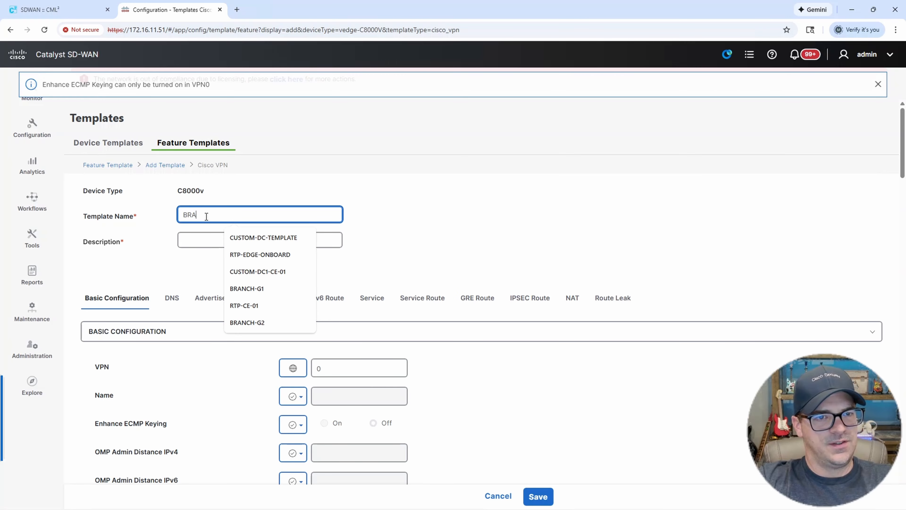
type("BRANCH-VPN0")
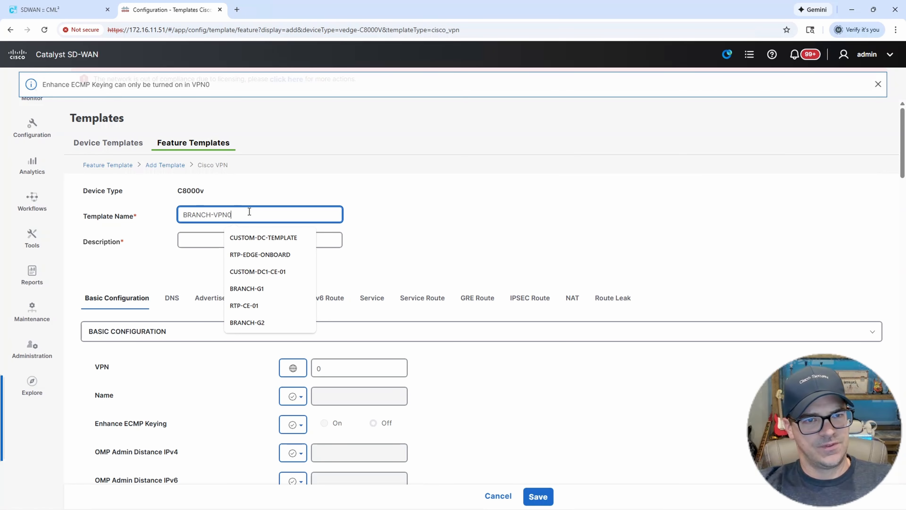
left_click_drag(232, 215, 156, 211)
key("ctrl+c")
left_click(239, 242)
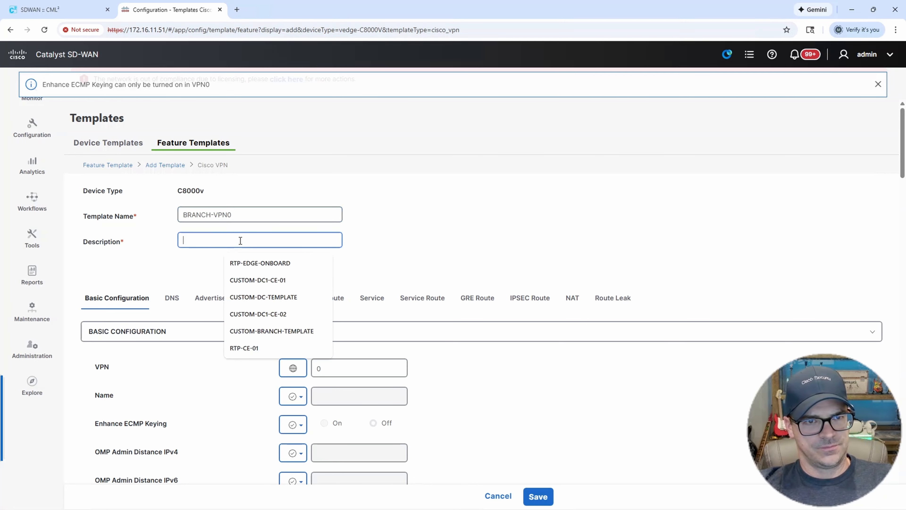
key("ctrl+v")
left_click(507, 368)
Set the primary DNS address to the global value 172.16.11.10.
scroll(335, 343, "down", 2)
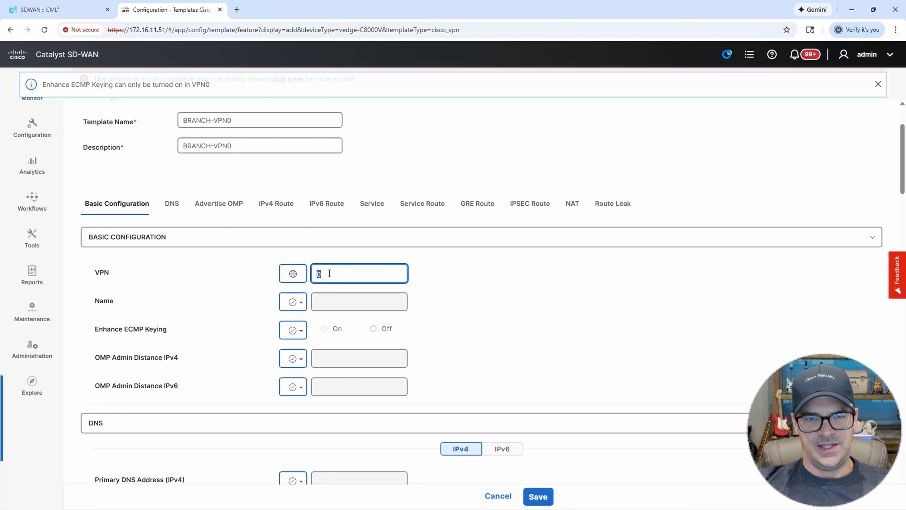
scroll(401, 340, "down", 3)
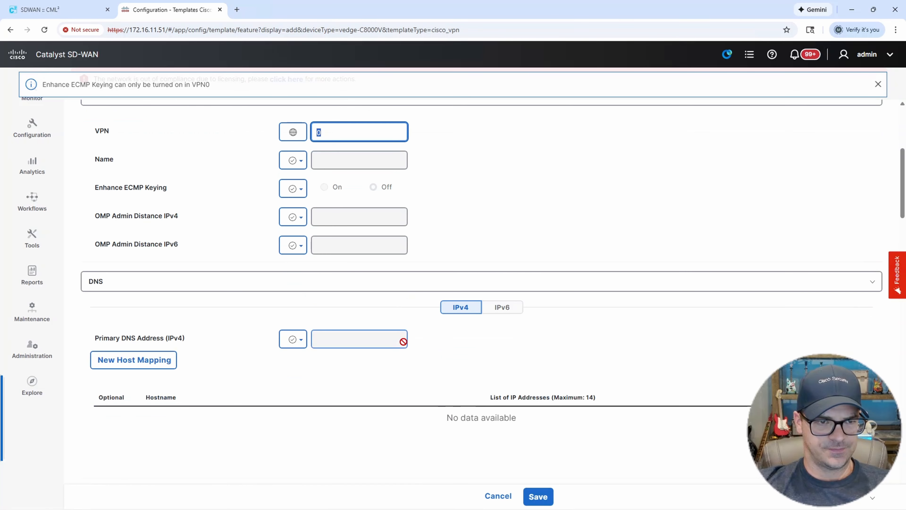
scroll(404, 342, "down", 1)
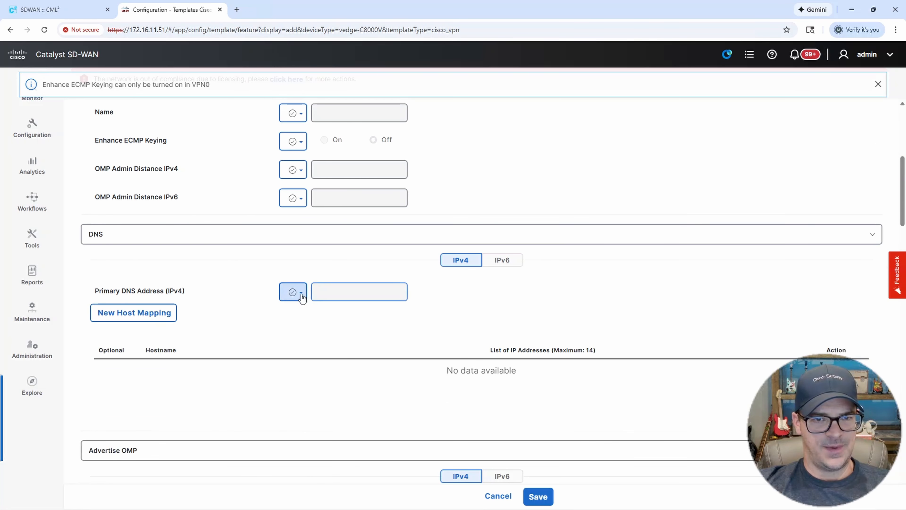
left_click(294, 292)
left_click(318, 313)
left_click(339, 290)
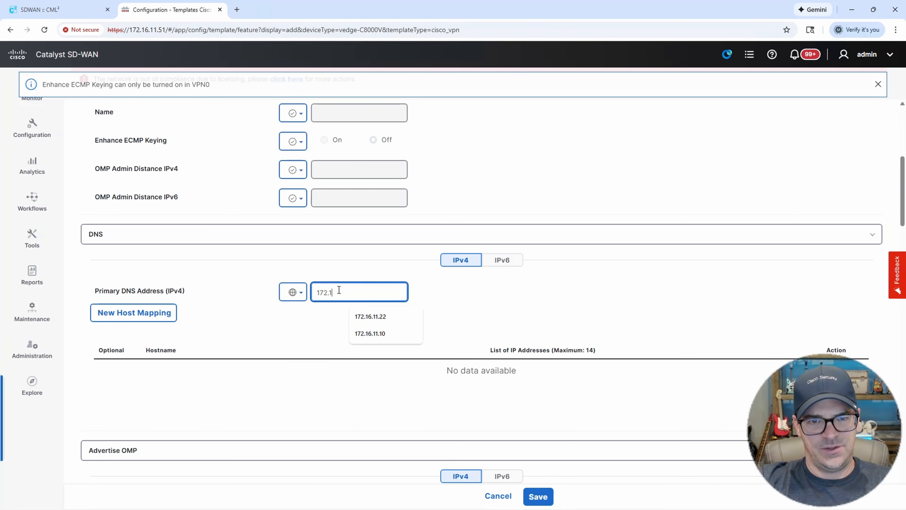
type("172.16.11.10")
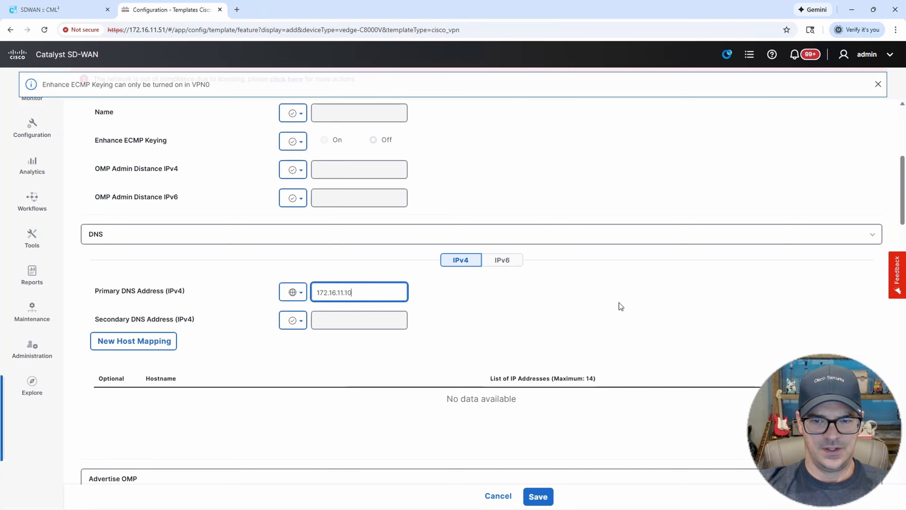
scroll(619, 303, "down", 3)
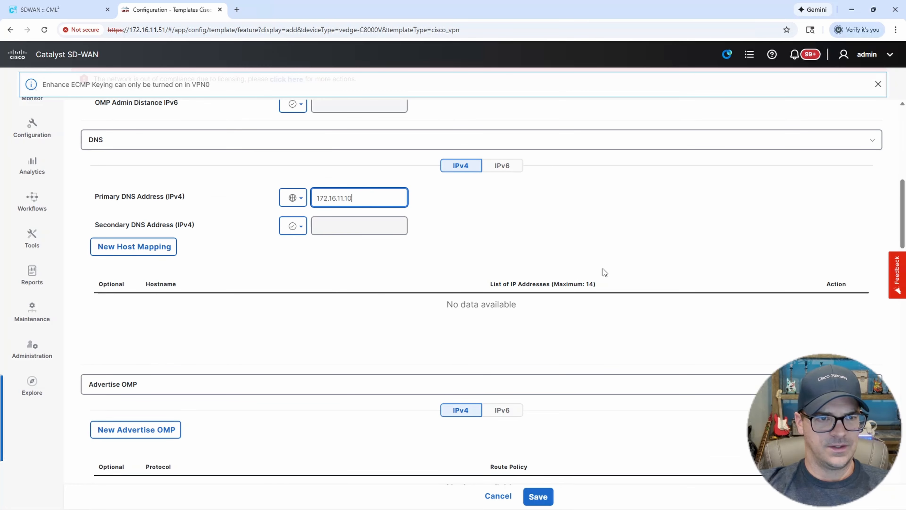
scroll(603, 269, "down", 6)
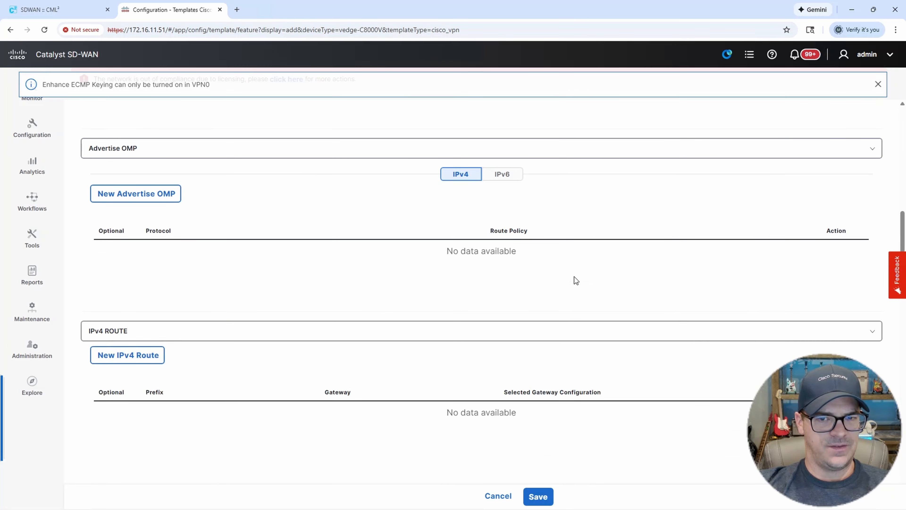
scroll(574, 276, "down", 3)
Create a new IPv4 route with a global prefix and global next hop 172.16.11.4.
left_click(133, 263)
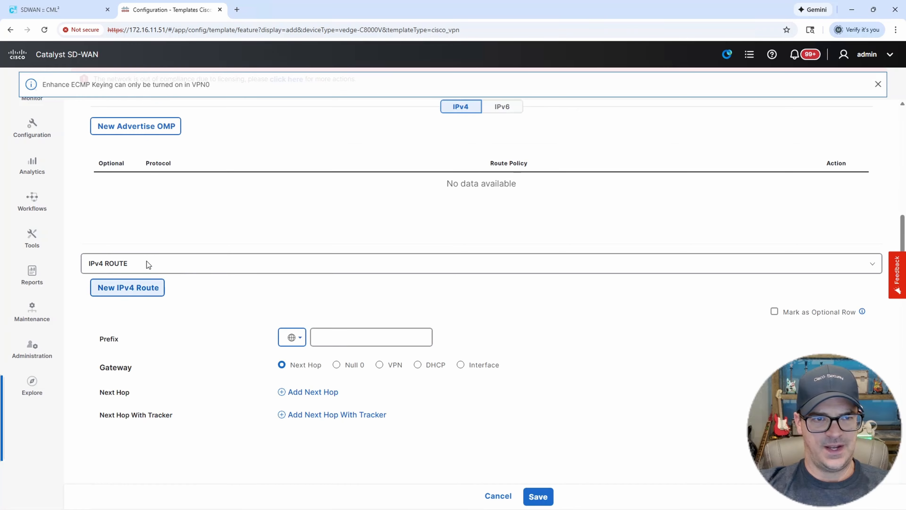
left_click(293, 337)
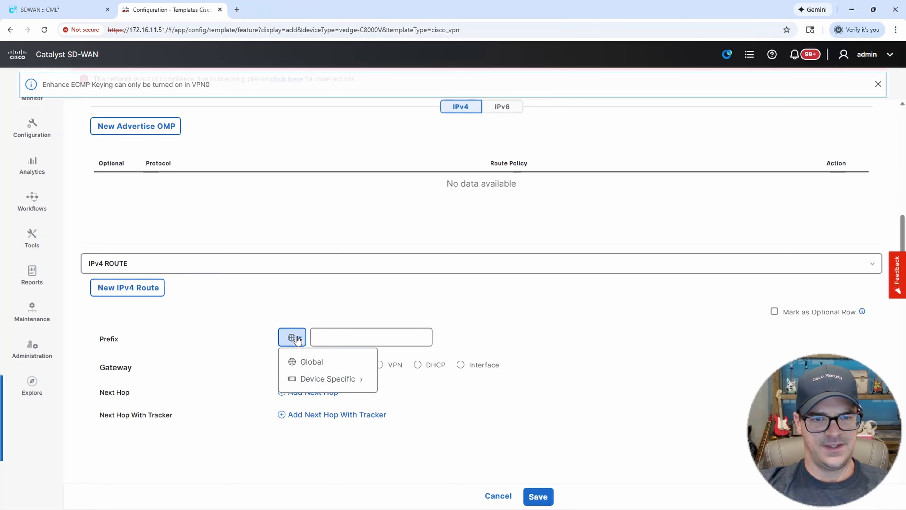
left_click(343, 337)
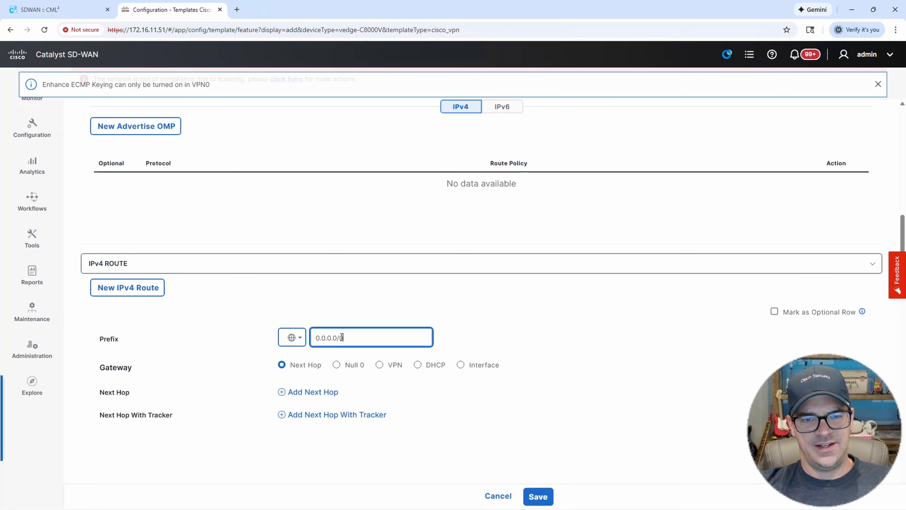
left_click(320, 392)
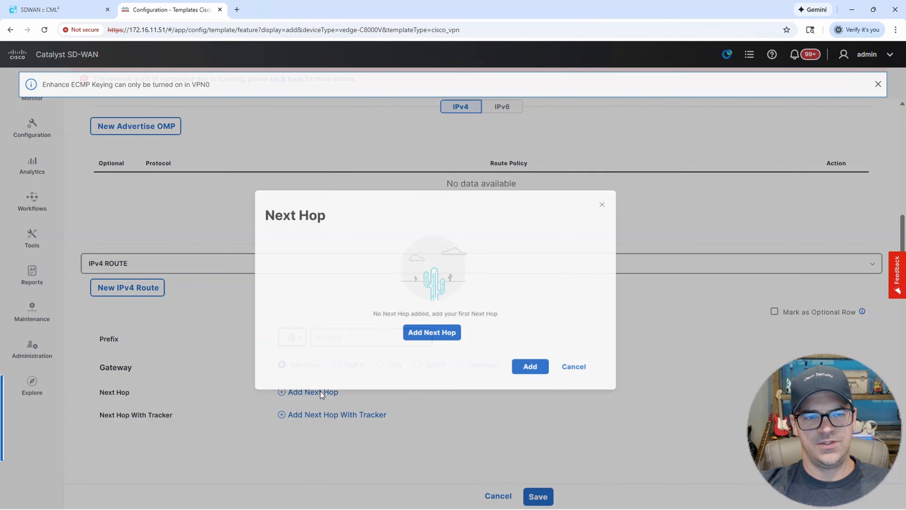
left_click(461, 321)
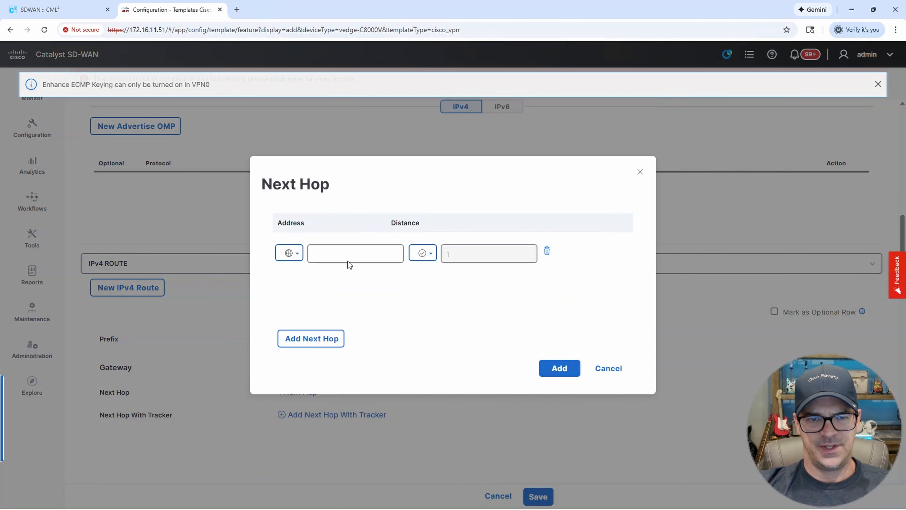
left_click(289, 253)
left_click(307, 275)
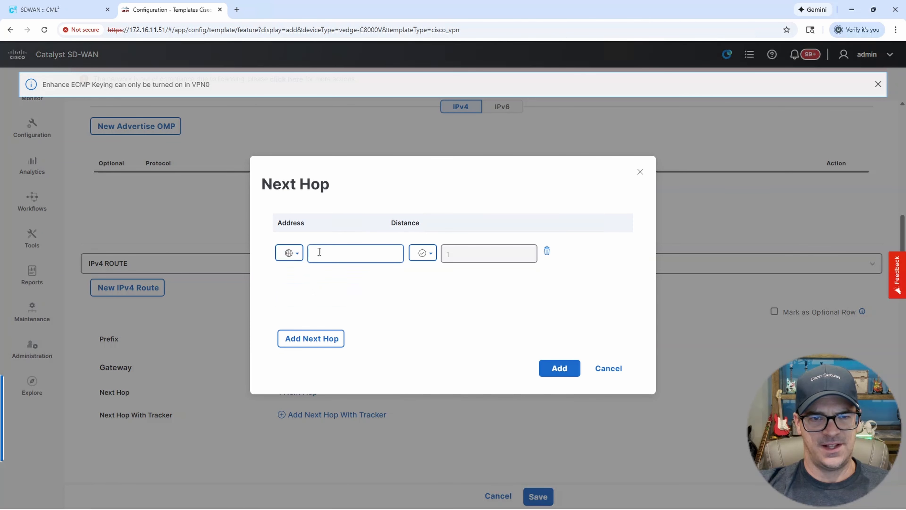
left_click(319, 253)
type("172.1")
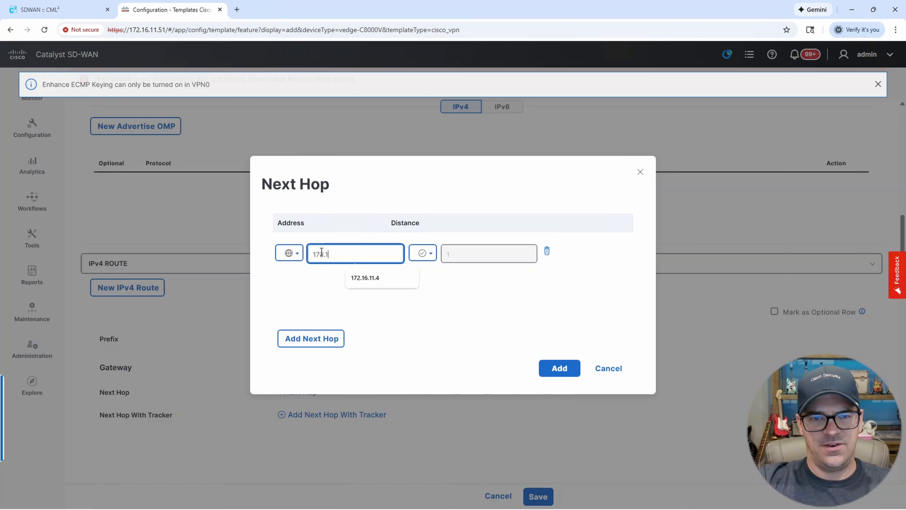
type("6.1.")
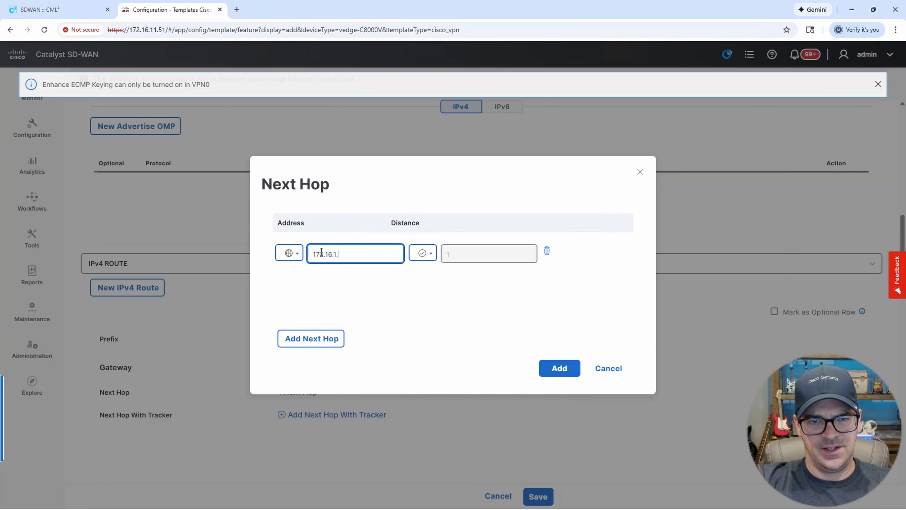
type("1.4")
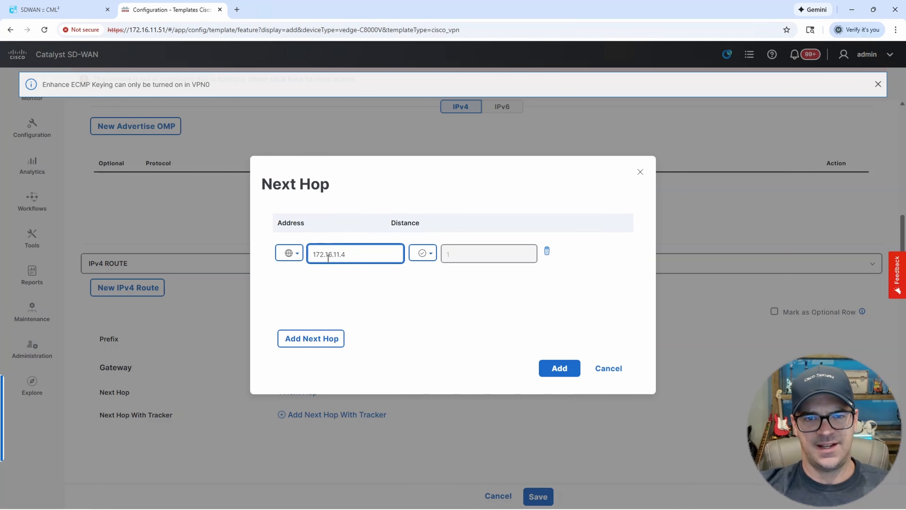
left_click(560, 368)
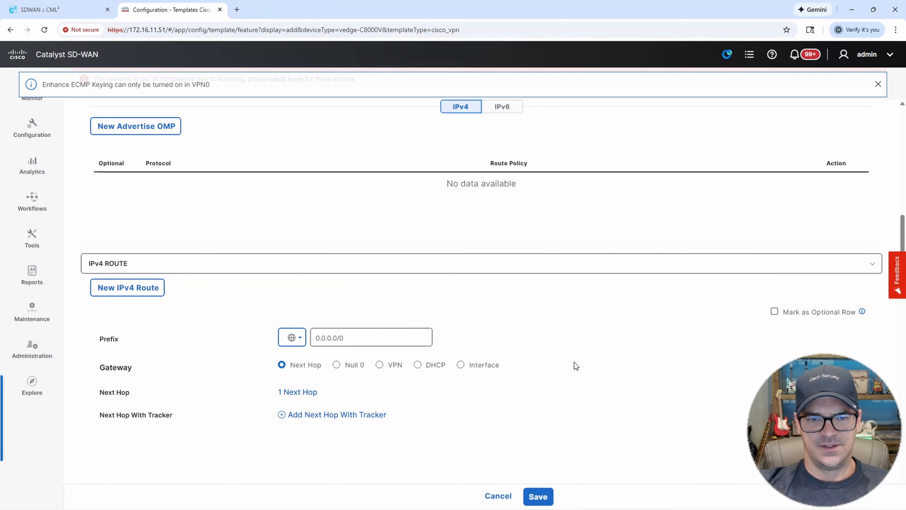
Add the 0.0.0.0/0 default route to the route table and save the VPN template.
scroll(574, 362, "down", 3)
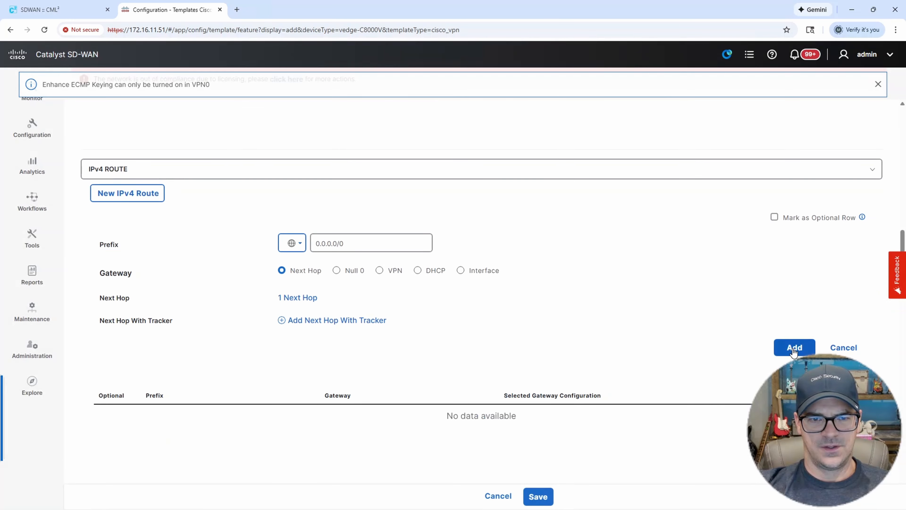
left_click(795, 347)
scroll(632, 316, "down", 1)
scroll(633, 316, "down", 1)
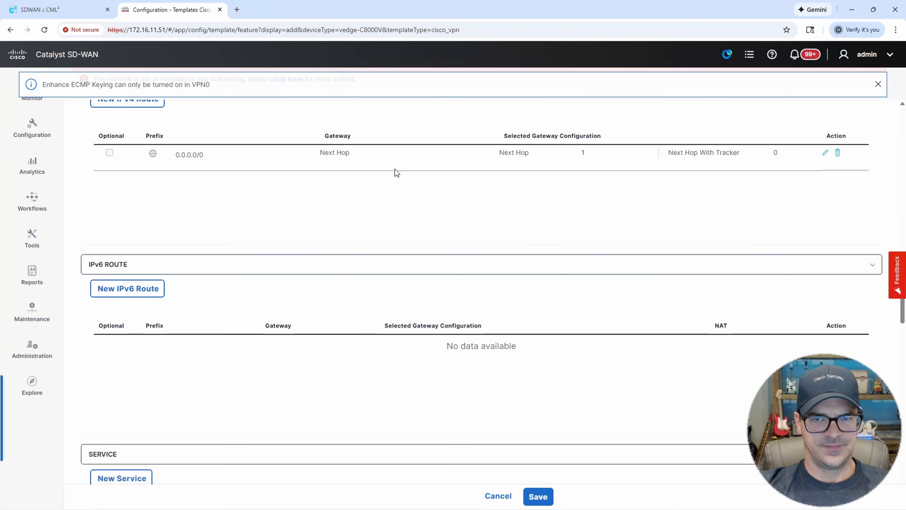
scroll(411, 291, "down", 8)
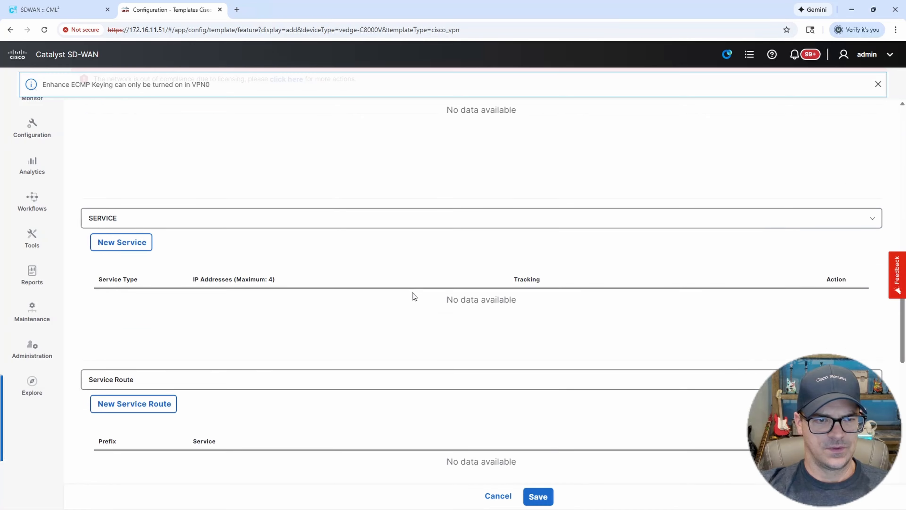
scroll(417, 300, "down", 14)
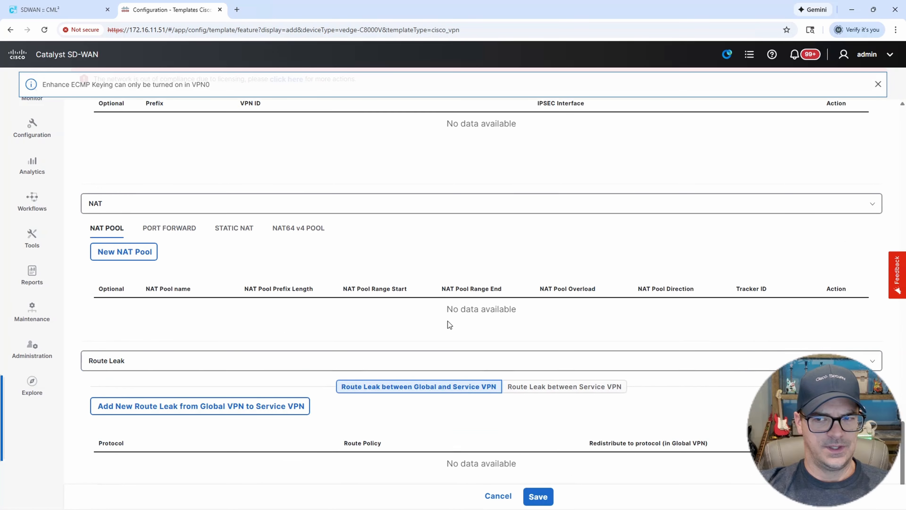
left_click(538, 496)
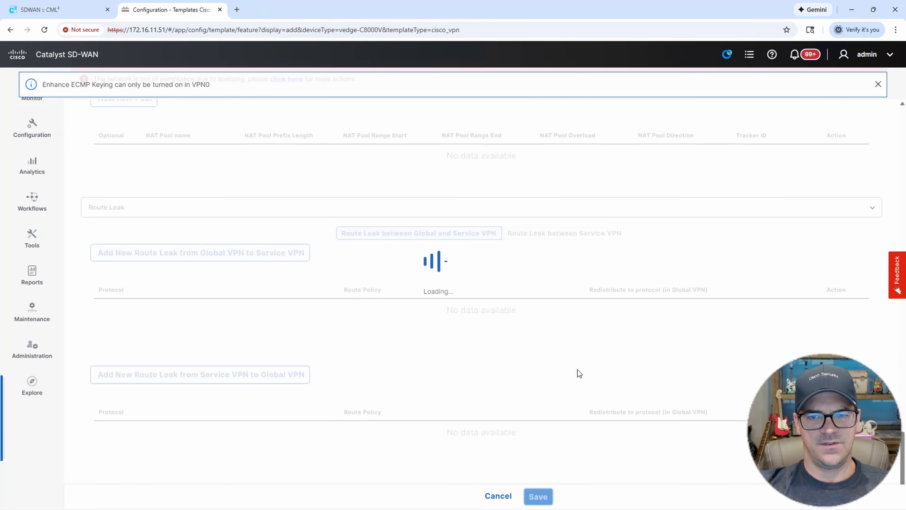
Switch to the SDWAN :: CML browser tab to view the lab topology.
left_click(40, 9)
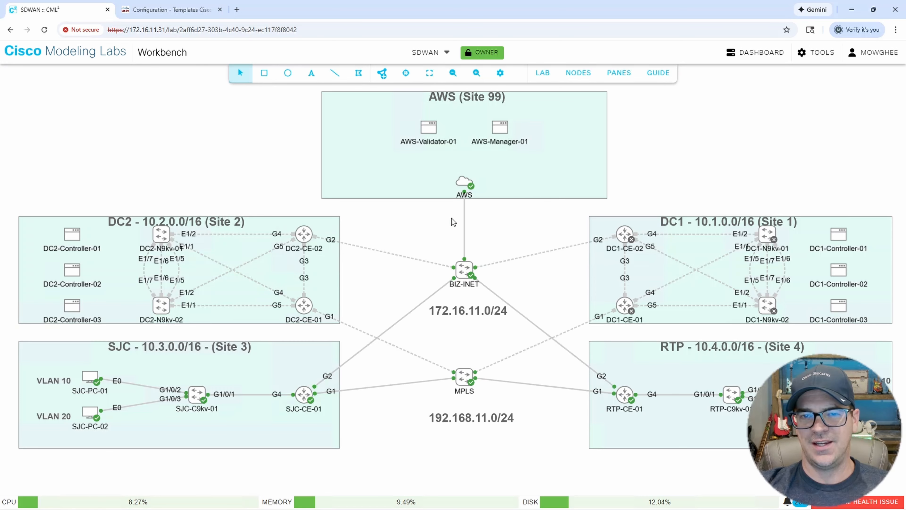
Back on the feature templates list, start another Cisco VPN template for the C8000v.
left_click(179, 10)
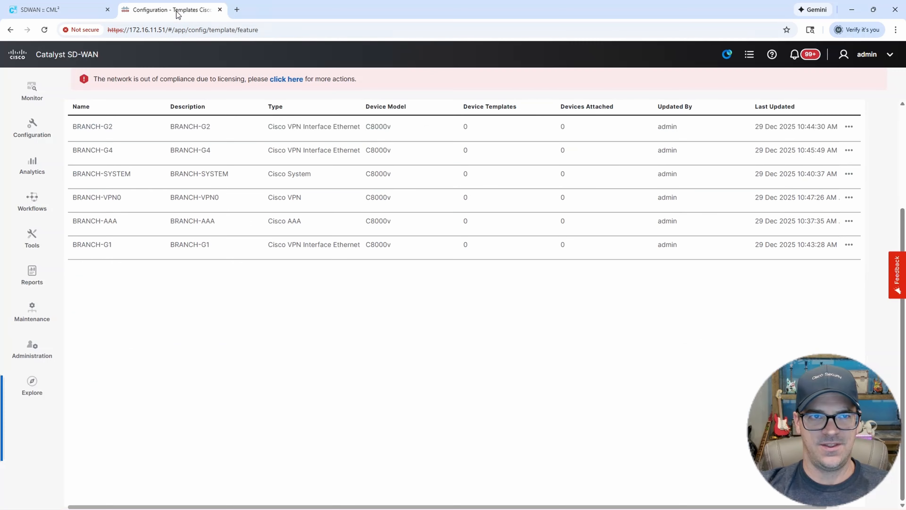
scroll(233, 223, "up", 4)
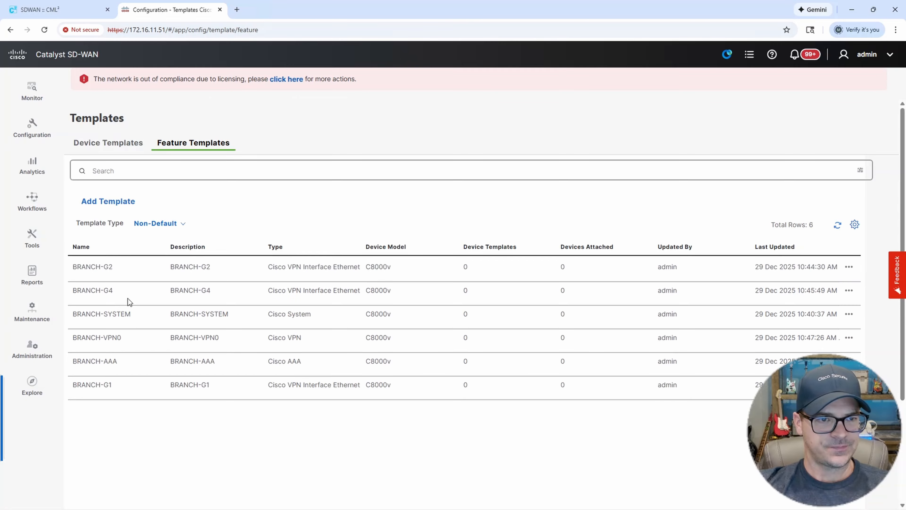
left_click(125, 202)
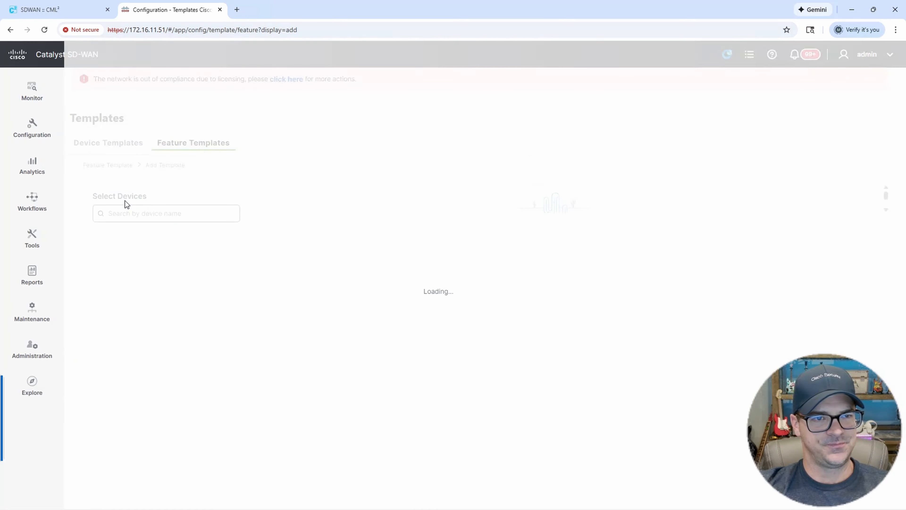
left_click(156, 216)
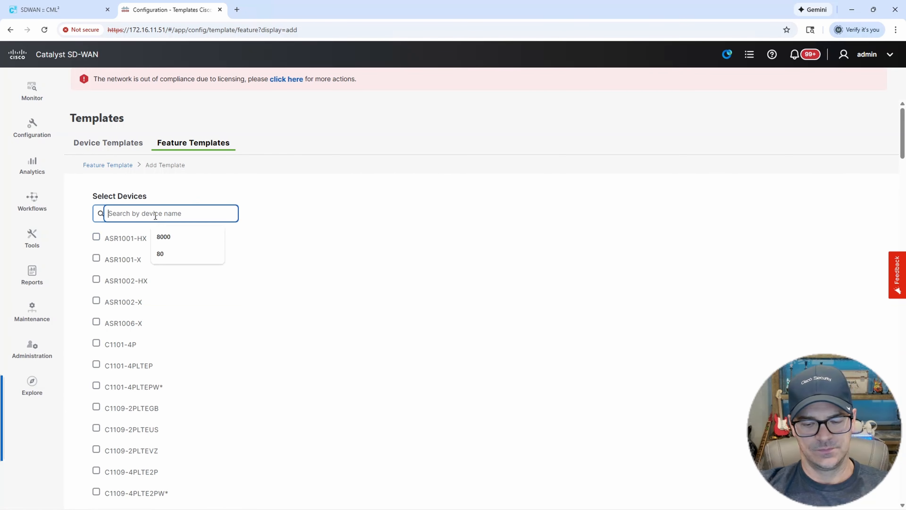
type("8000")
left_click(96, 238)
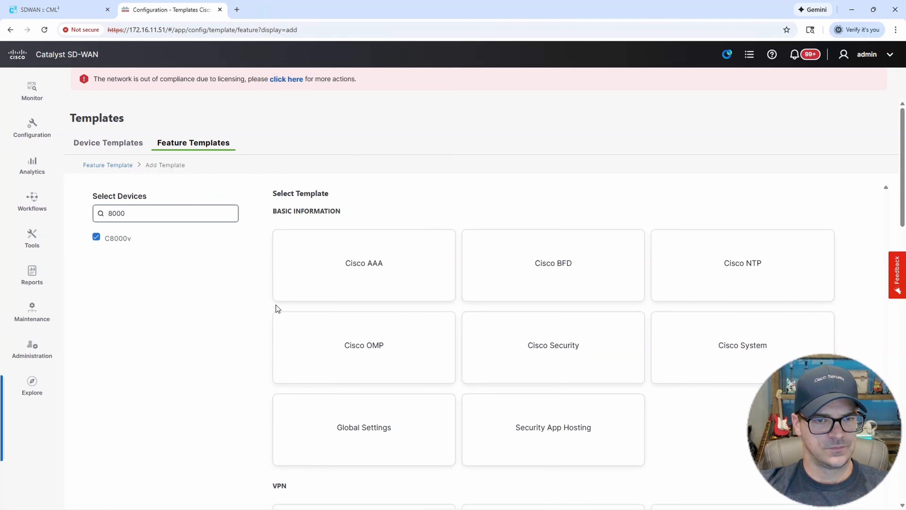
scroll(547, 348, "down", 4)
left_click(562, 406)
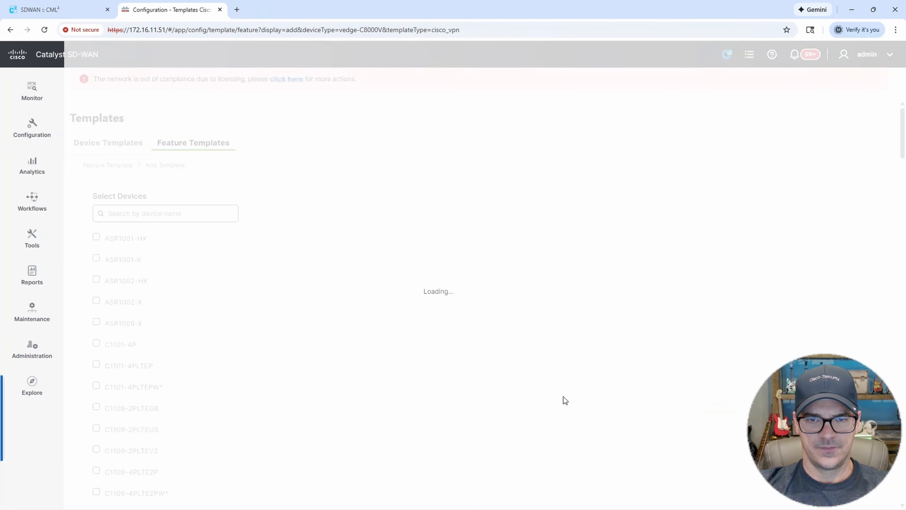
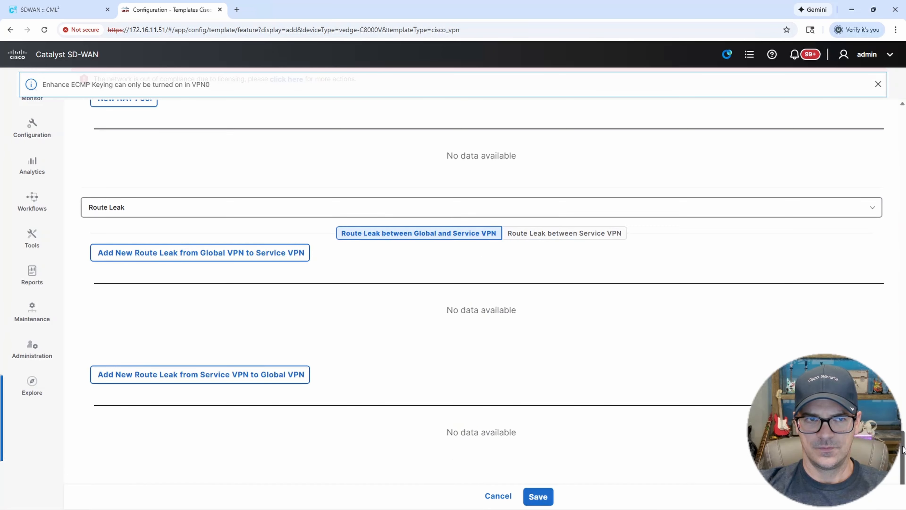
Name the new Cisco VPN template BRANCH-VPN10 and use the same text as its description.
left_click_drag(904, 450, 903, 107)
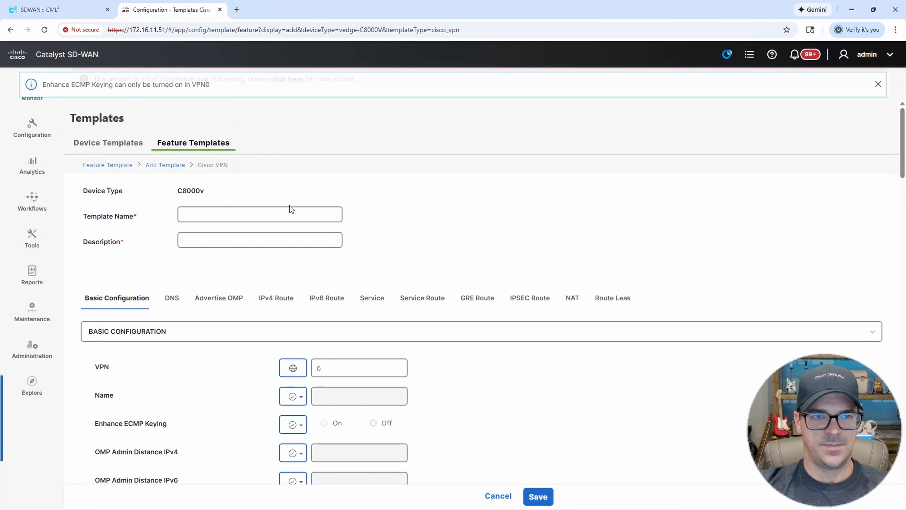
left_click(249, 215)
type("BRANCH-VPN10")
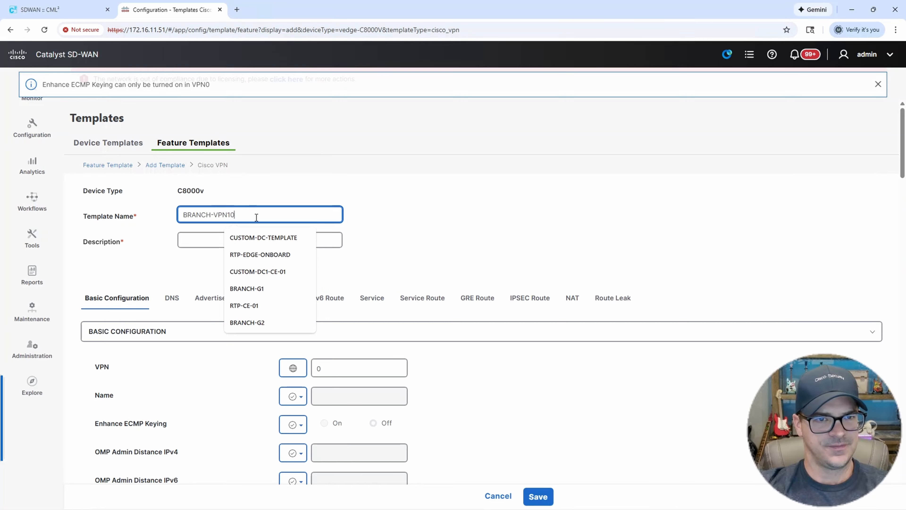
left_click_drag(256, 218, 173, 211)
key("ctrl+c")
left_click(202, 238)
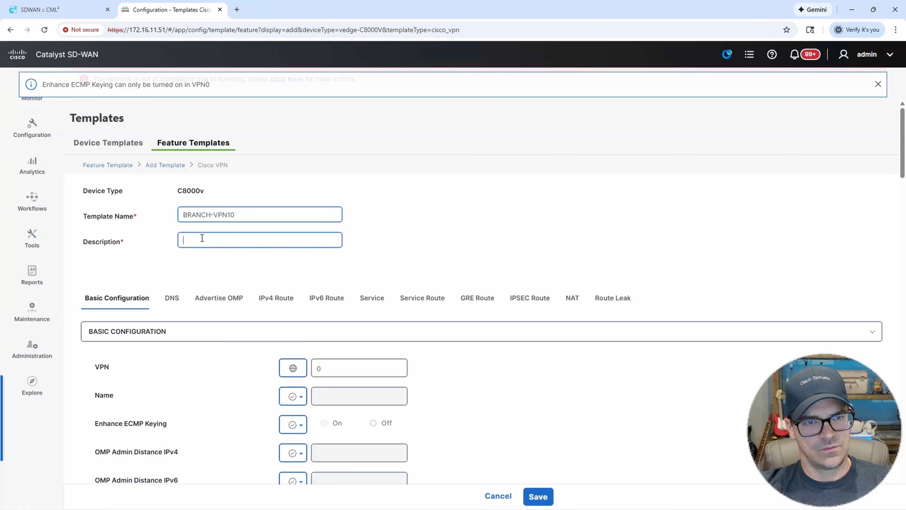
key("ctrl+v")
scroll(449, 258, "down", 3)
left_click(542, 317)
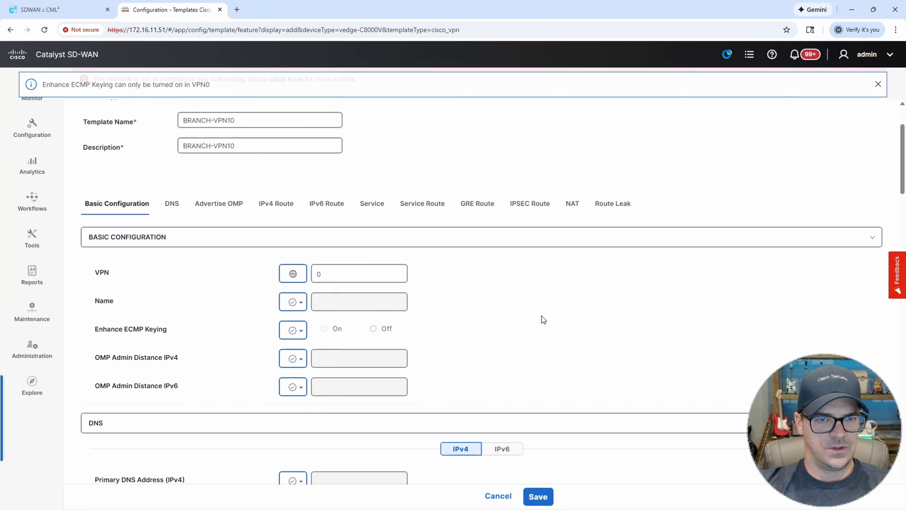
Set the VPN number to 10 and save the template.
left_click_drag(345, 277, 311, 273)
type("1")
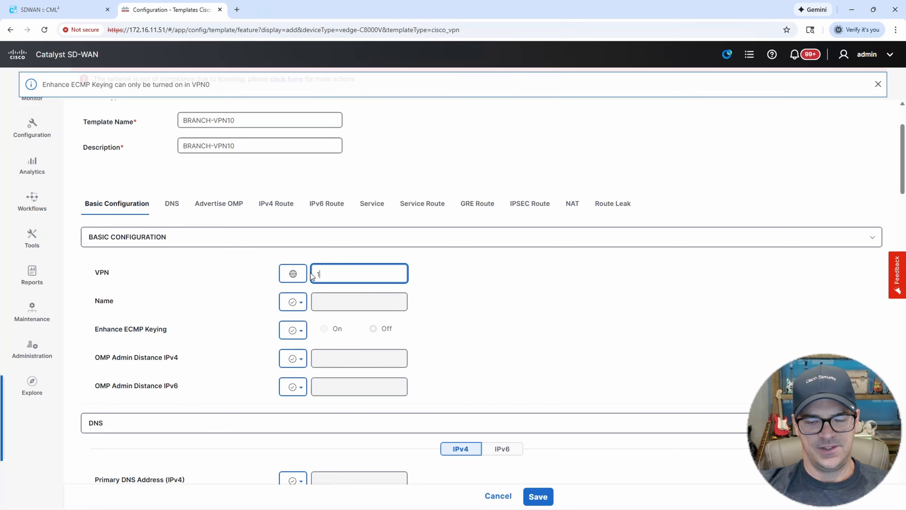
type("0")
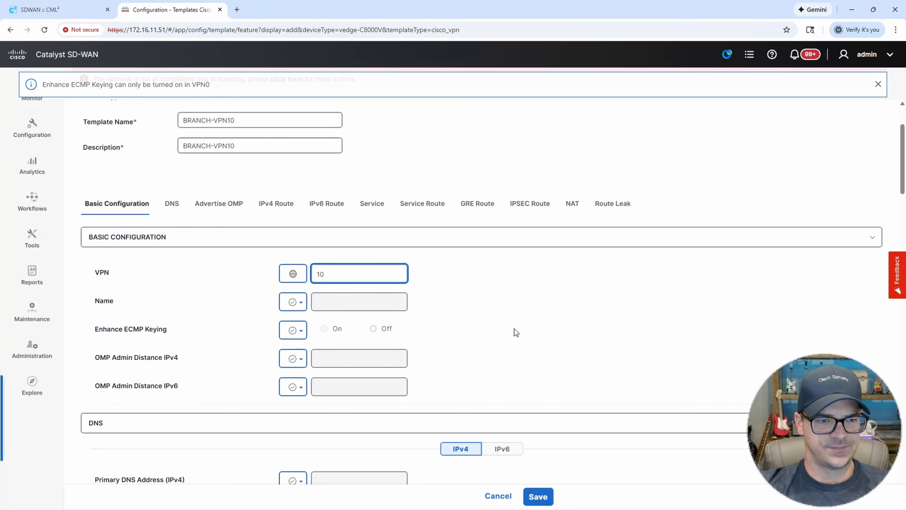
scroll(514, 330, "down", 13)
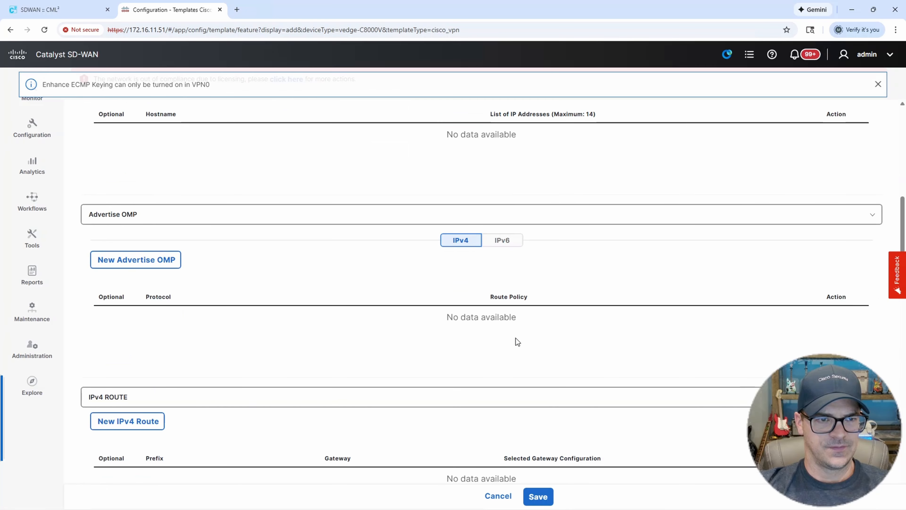
scroll(517, 343, "down", 16)
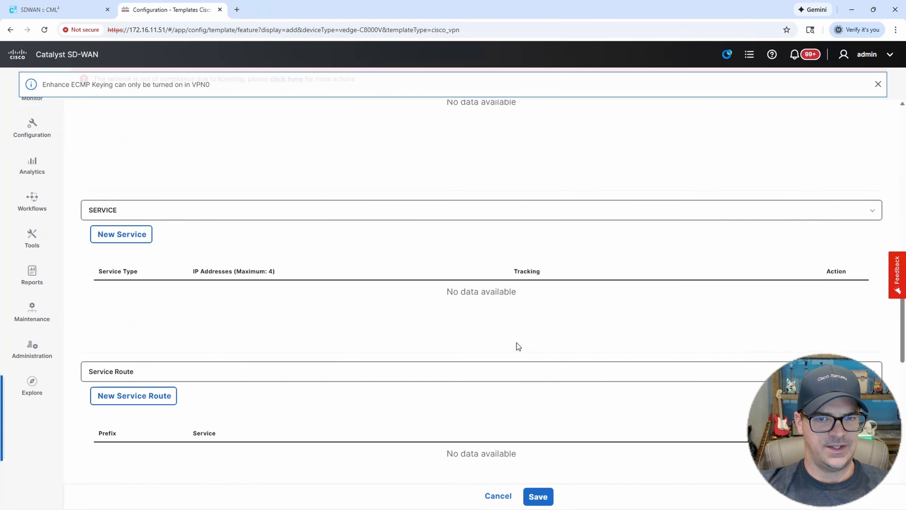
scroll(518, 348, "down", 11)
left_click(539, 495)
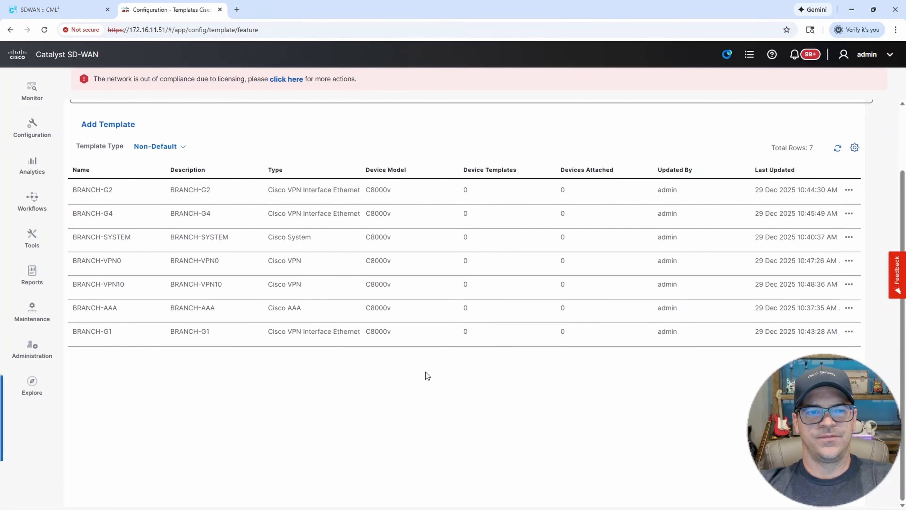
Copy BRANCH-VPN10 as BRANCH-VPN20 with a matching description and open the copy for editing.
scroll(426, 372, "down", 2)
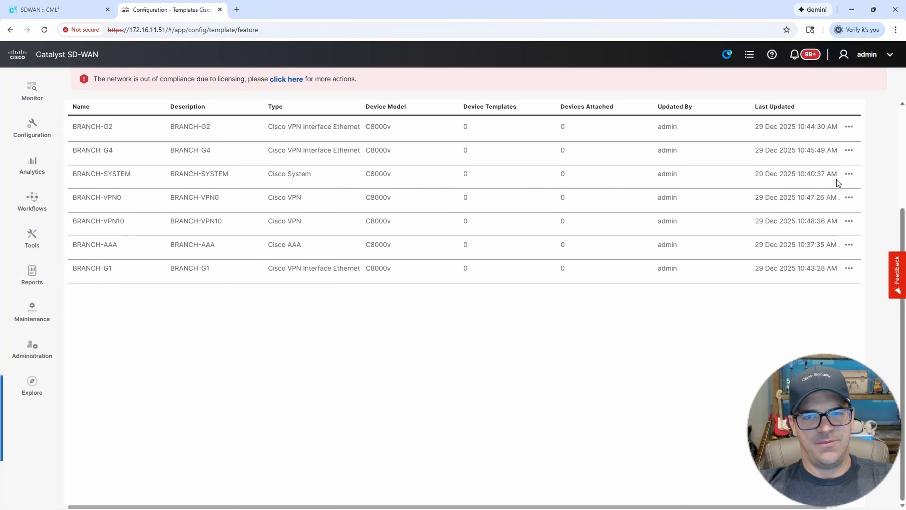
left_click(850, 223)
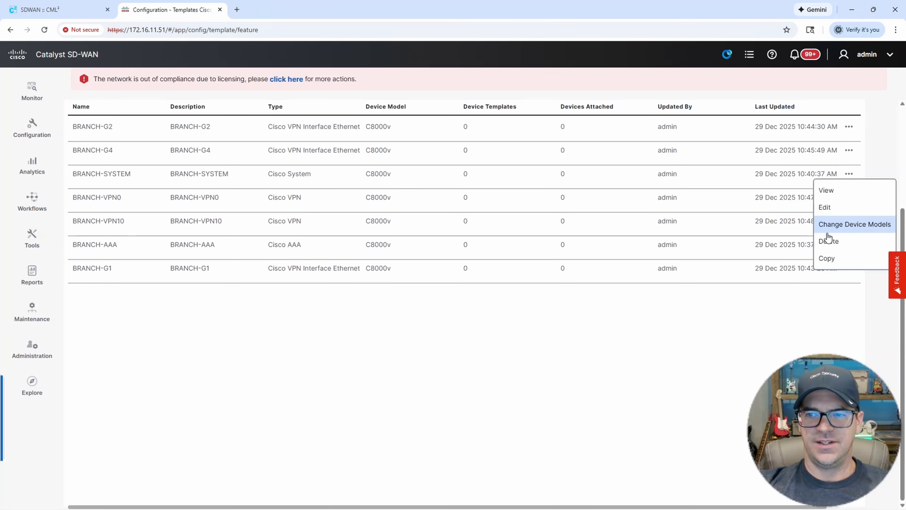
left_click(829, 261)
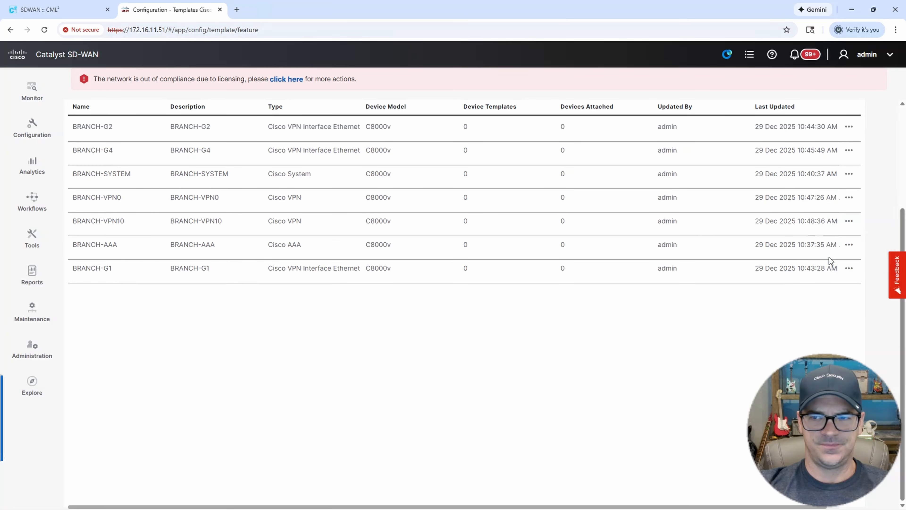
left_click(391, 250)
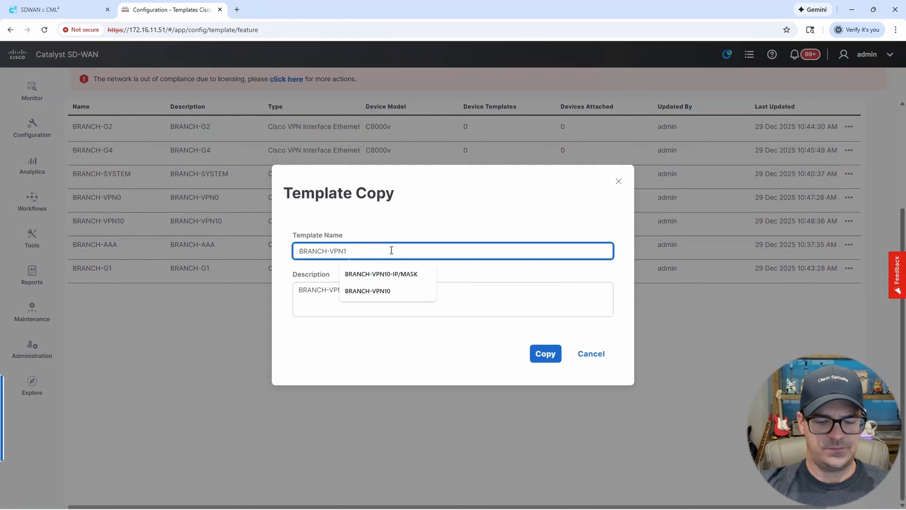
key("BackSpace")
type("20")
left_click_drag(392, 250, 283, 247)
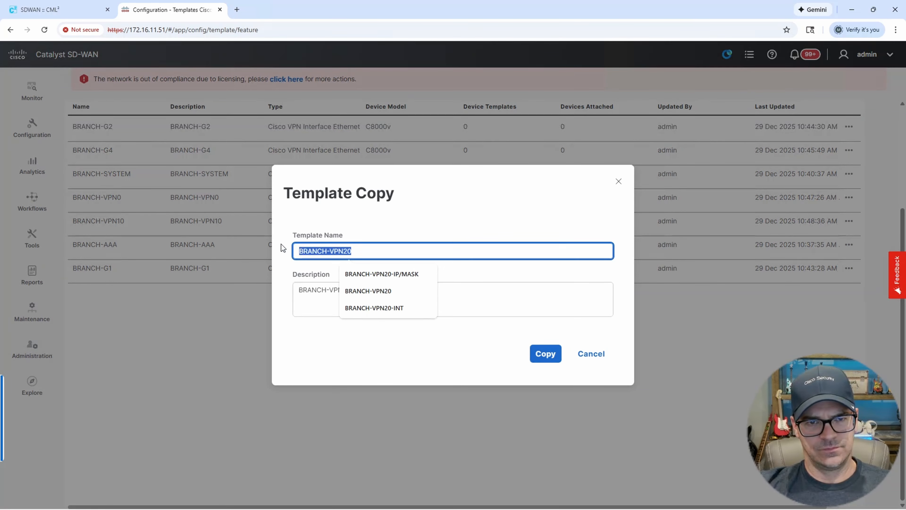
triple_click(328, 288)
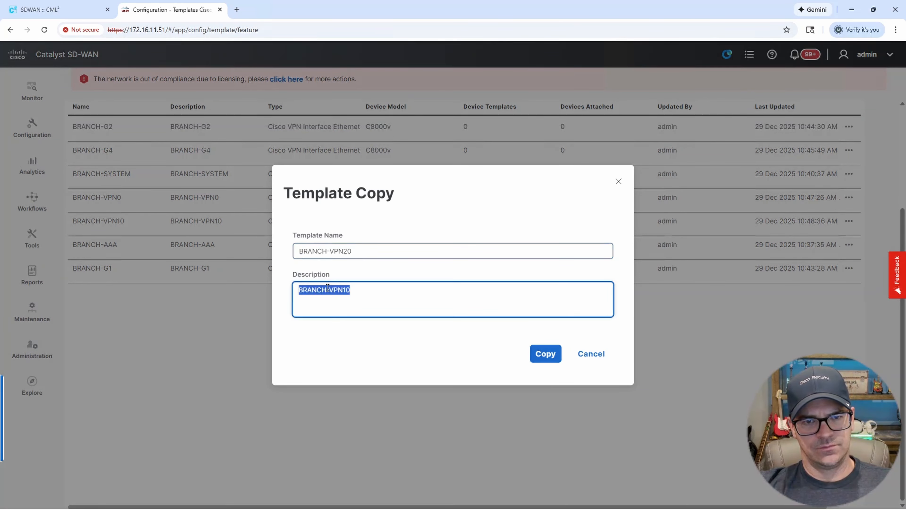
key("ctrl+v")
left_click(542, 354)
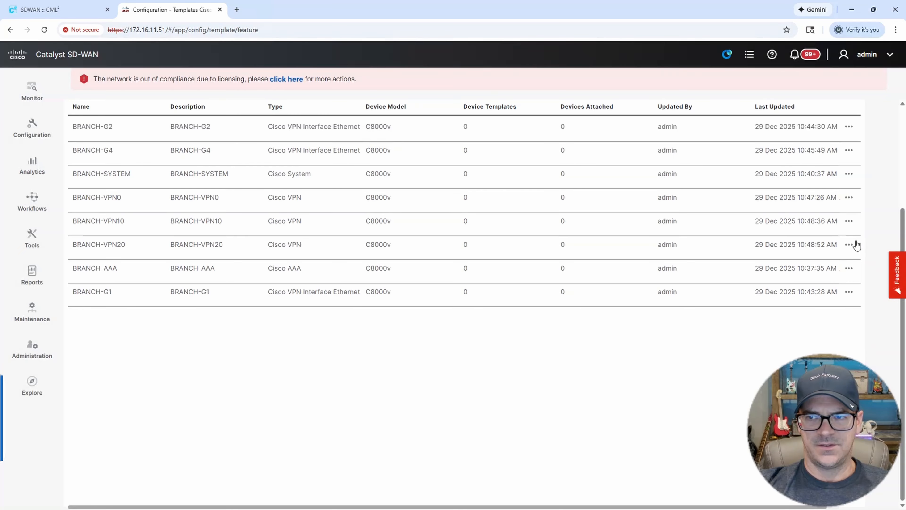
left_click(851, 245)
left_click(832, 229)
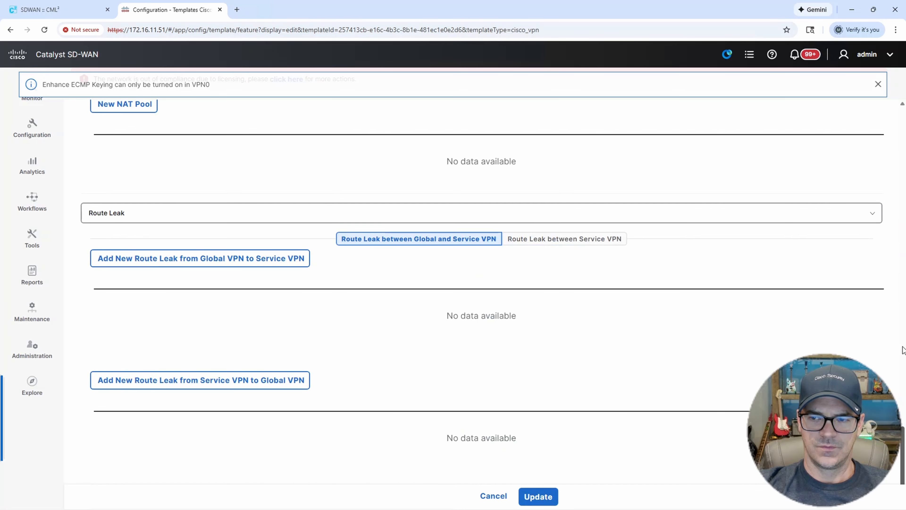
Change BRANCH-VPN20's VPN number from 10 to 20 and update the template.
left_click_drag(903, 346, 903, 132)
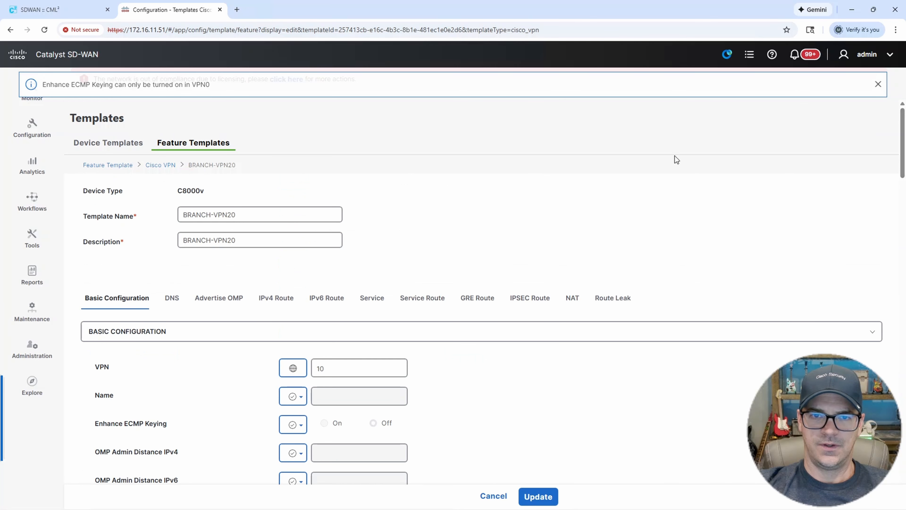
left_click(337, 370)
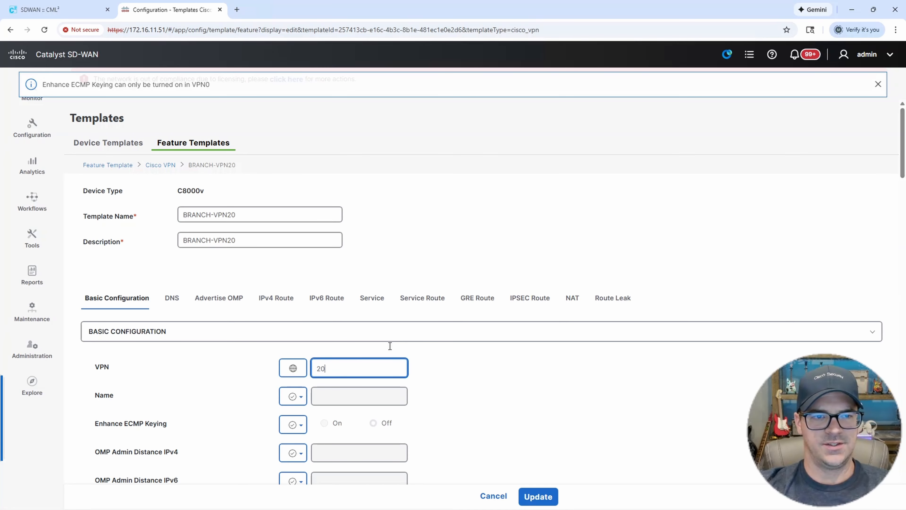
left_click(566, 349)
scroll(567, 363, "down", 9)
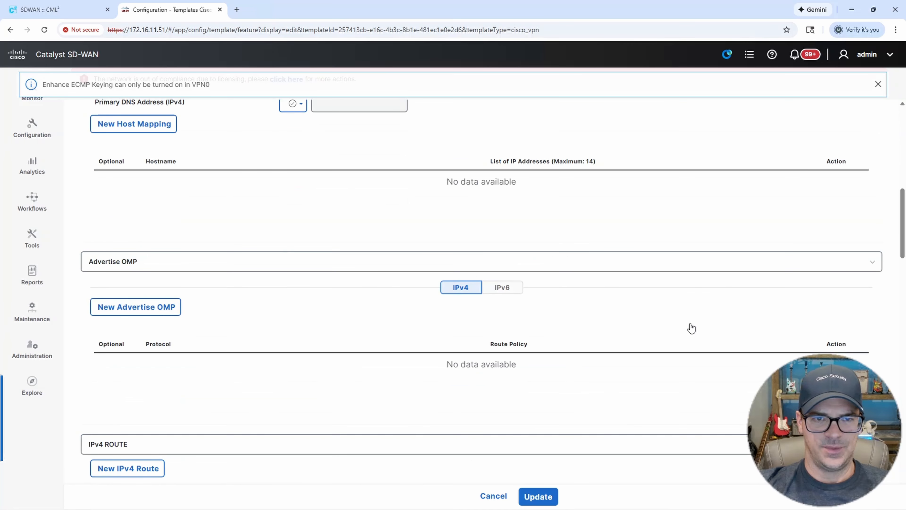
left_click_drag(903, 238, 893, 464)
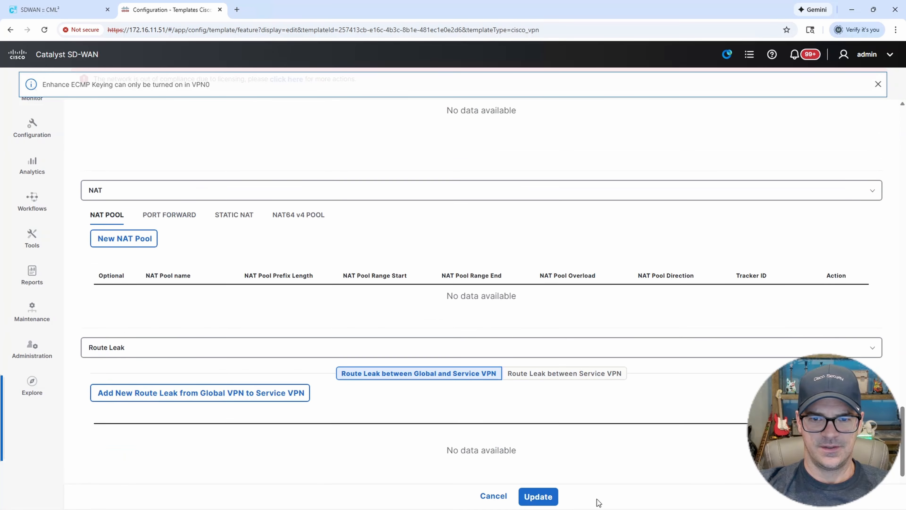
left_click(538, 496)
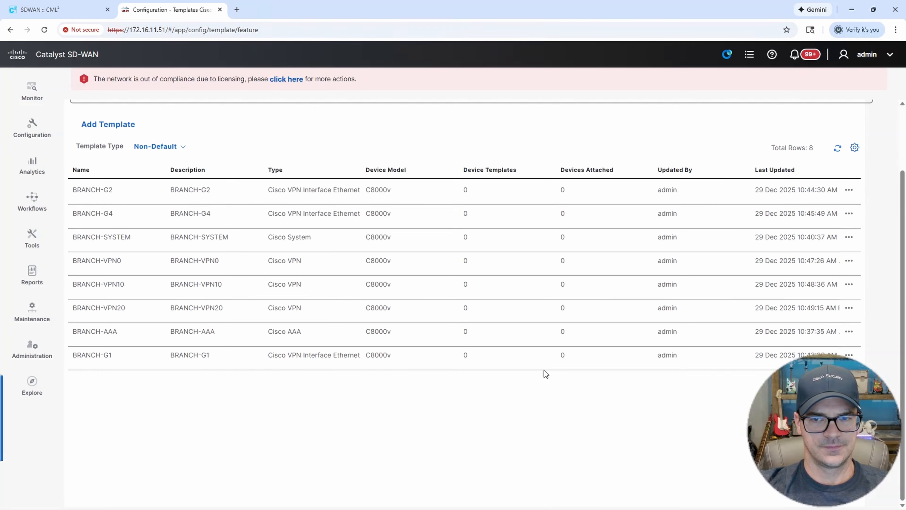
Start a new Cisco VPN Interface Ethernet feature template for the C8000v device model.
scroll(547, 365, "down", 2)
scroll(338, 319, "up", 3)
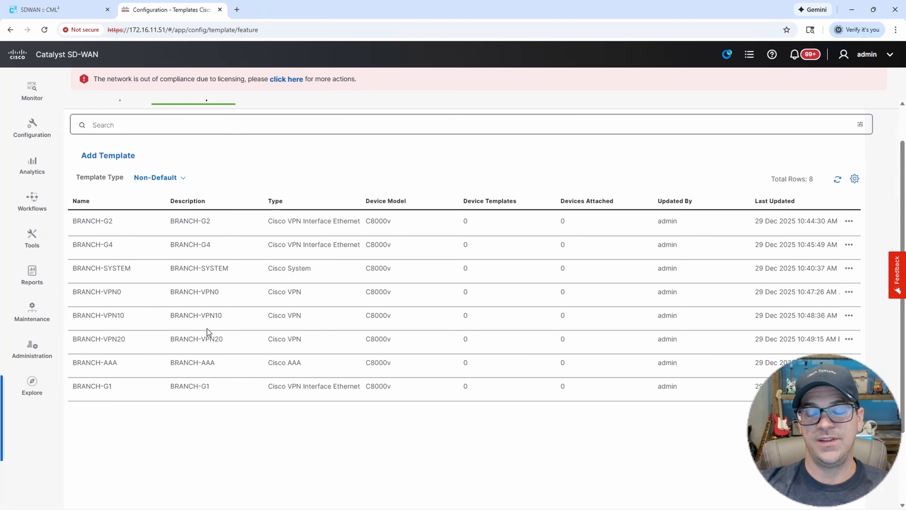
left_click(123, 158)
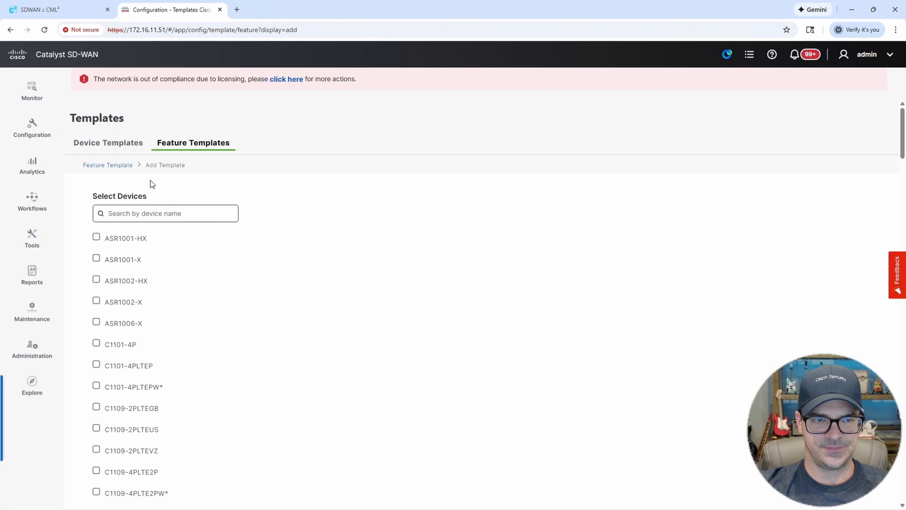
left_click(158, 212)
type("8000")
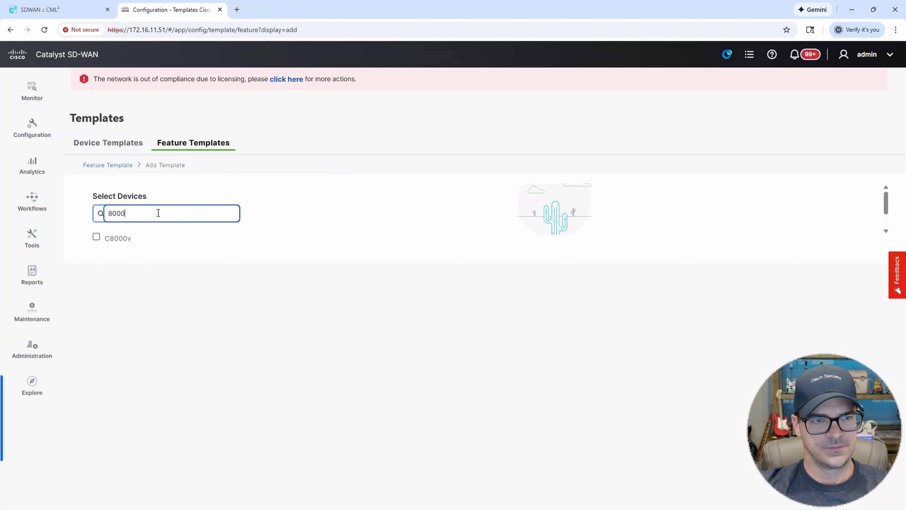
left_click(96, 238)
scroll(510, 314, "down", 5)
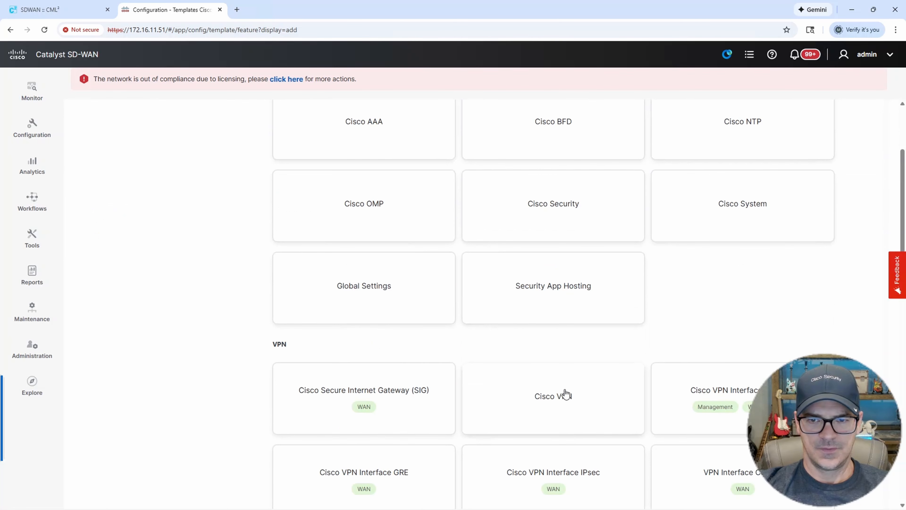
left_click(720, 397)
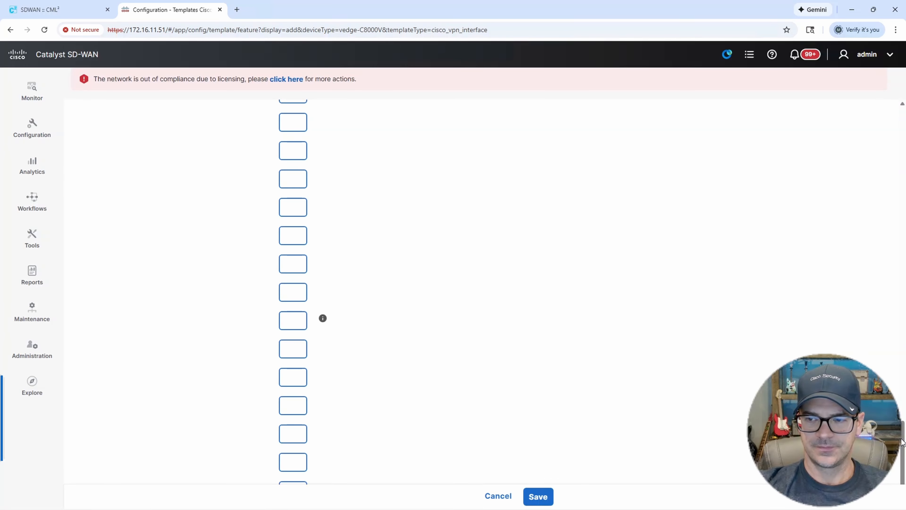
scroll(902, 443, "up", 15)
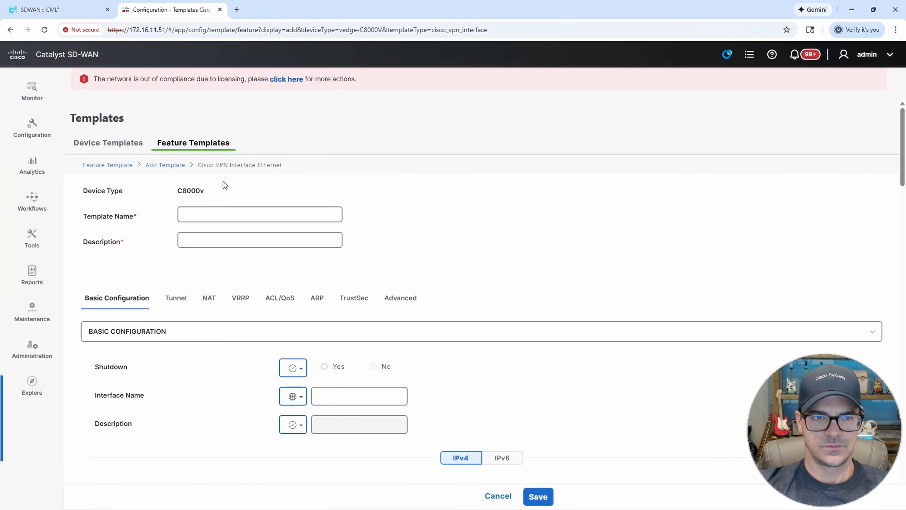
Name the interface template BRANCH-VPN10-IP/MASK and use the same text as its description.
left_click(204, 216)
type("BRA")
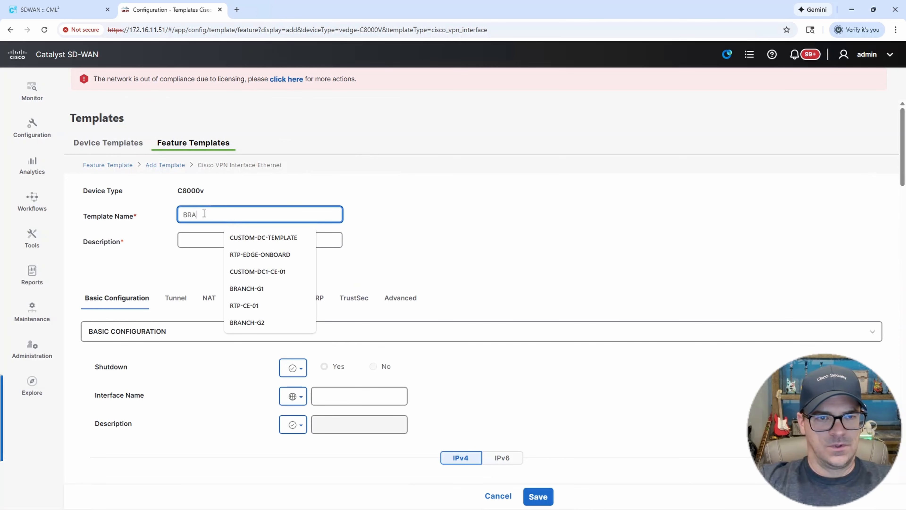
type("NCH-")
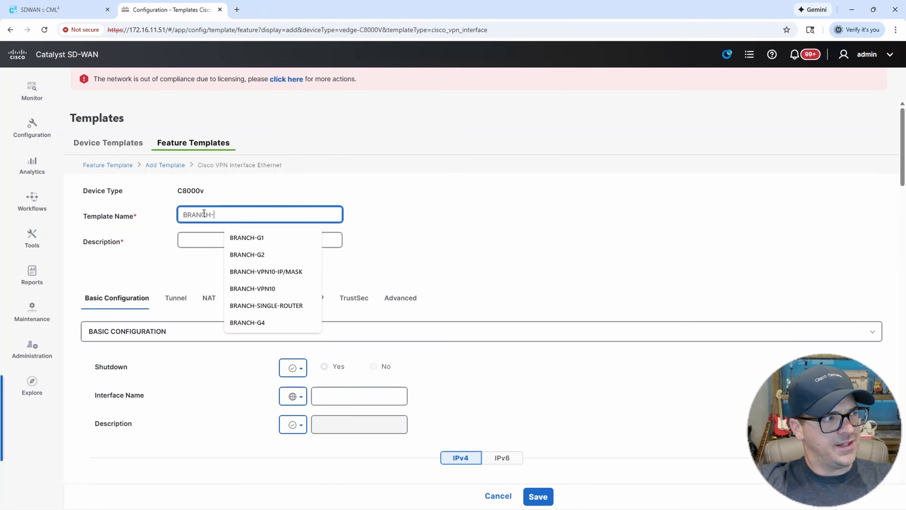
type("V")
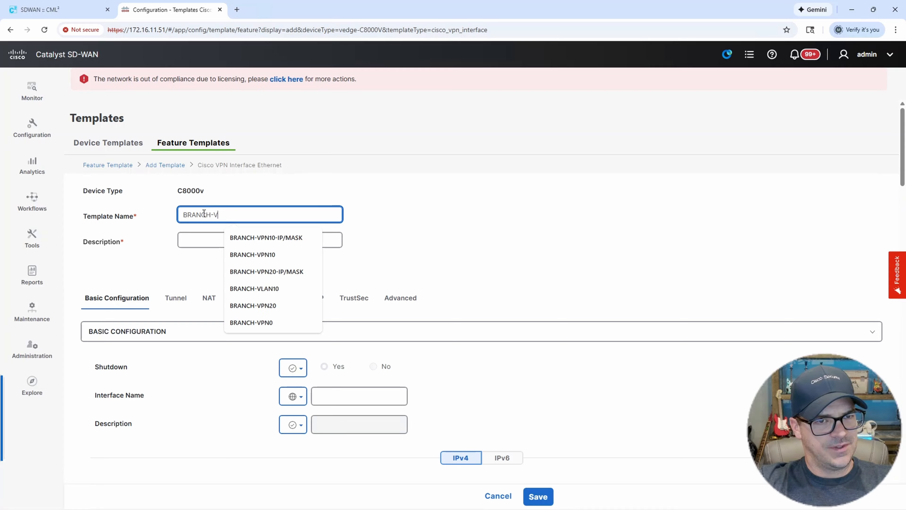
type("PN10-")
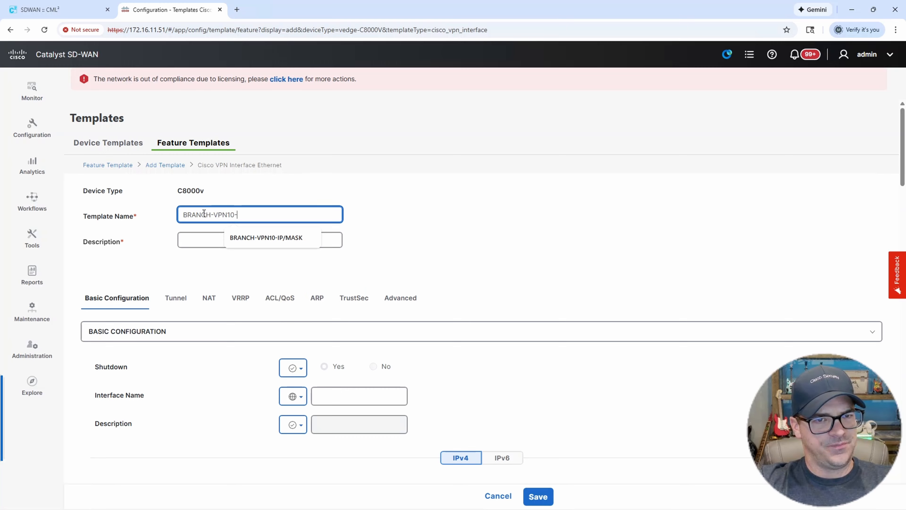
type("IP/MASK")
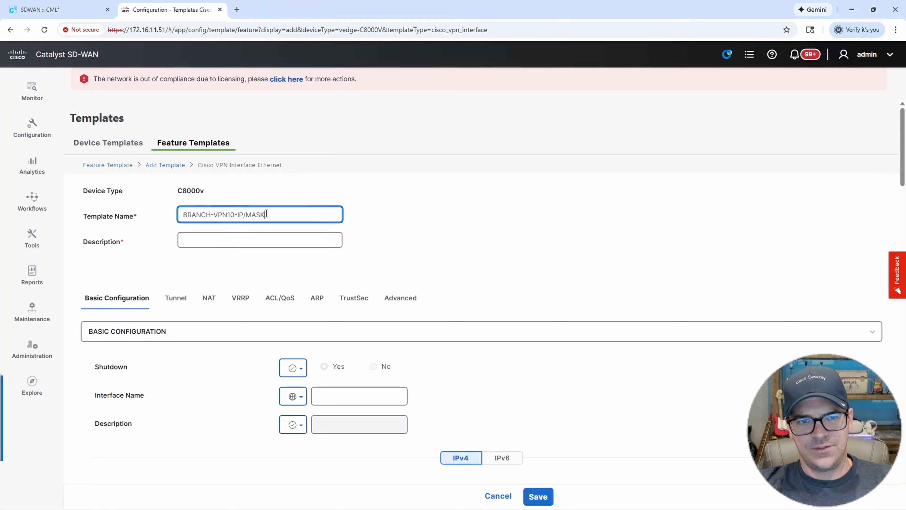
left_click_drag(266, 214, 155, 212)
key("ctrl+c")
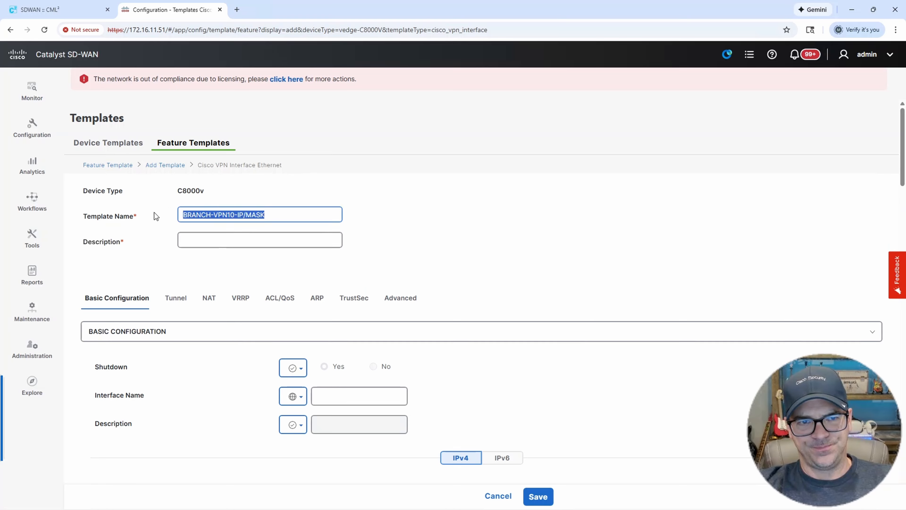
left_click(217, 237)
key("ctrl+v")
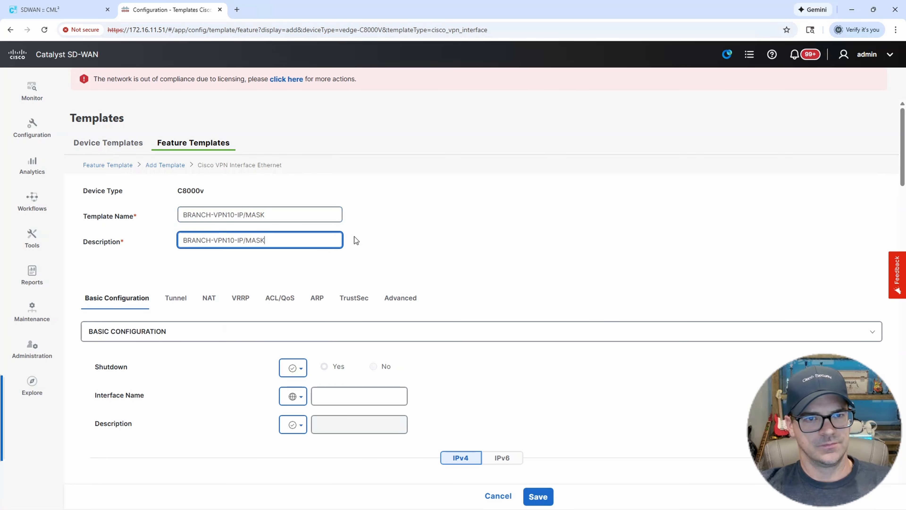
left_click(465, 249)
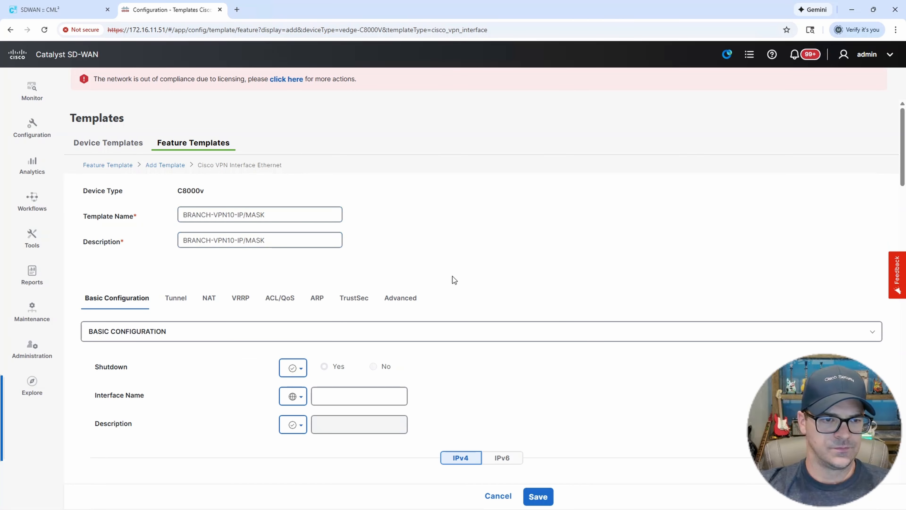
Set Shutdown to a global value of No.
left_click(293, 369)
left_click(309, 395)
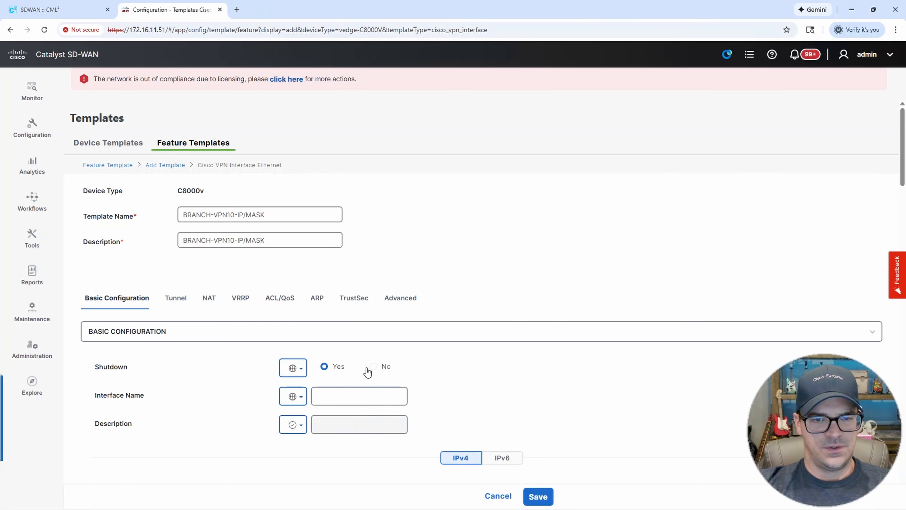
left_click(374, 366)
scroll(439, 352, "down", 1)
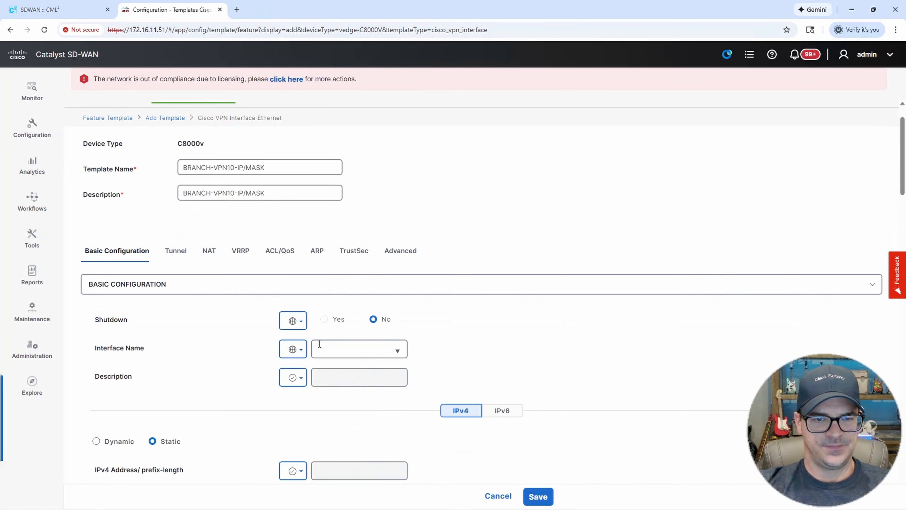
Set the interface name globally to GigabitEthernet4.10.
left_click(300, 349)
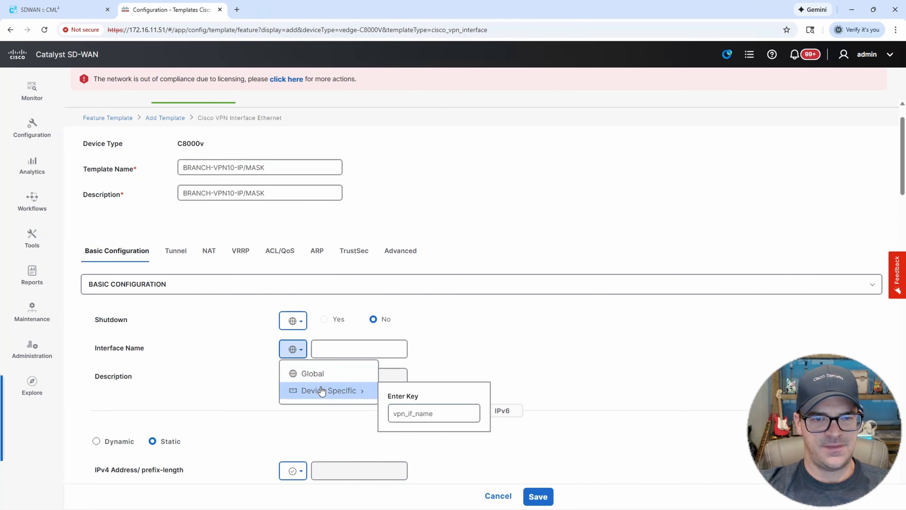
left_click(306, 373)
left_click(328, 353)
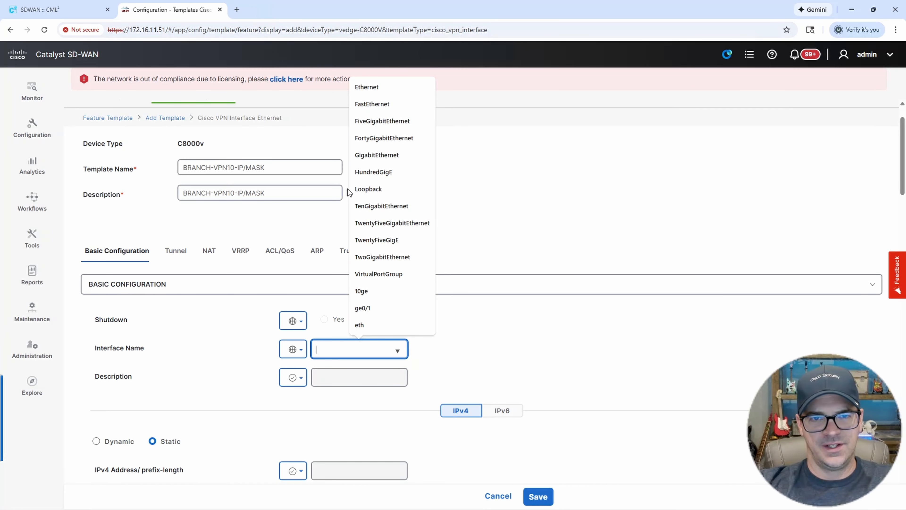
left_click(365, 158)
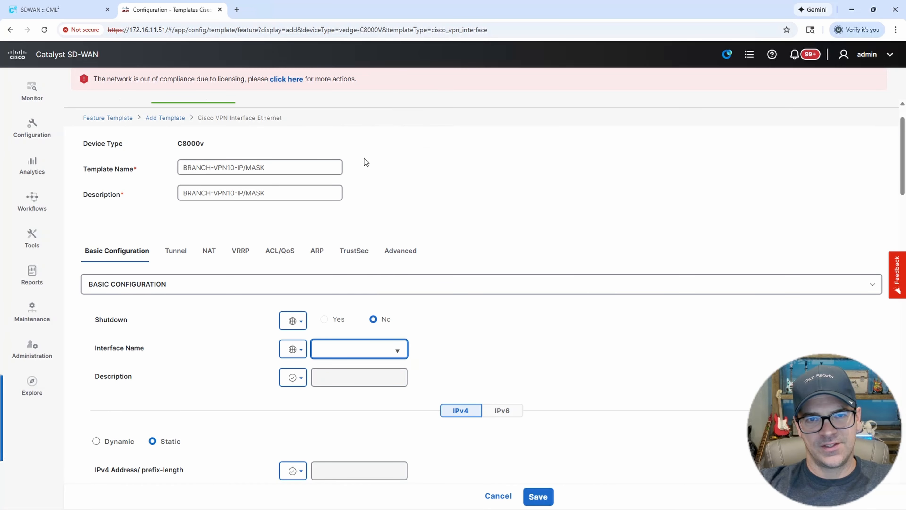
left_click(373, 350)
type("4.10")
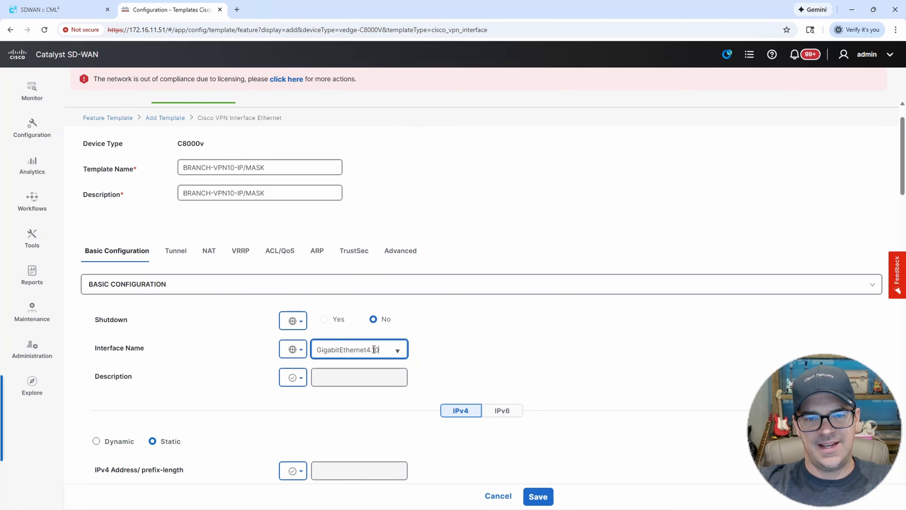
left_click(521, 348)
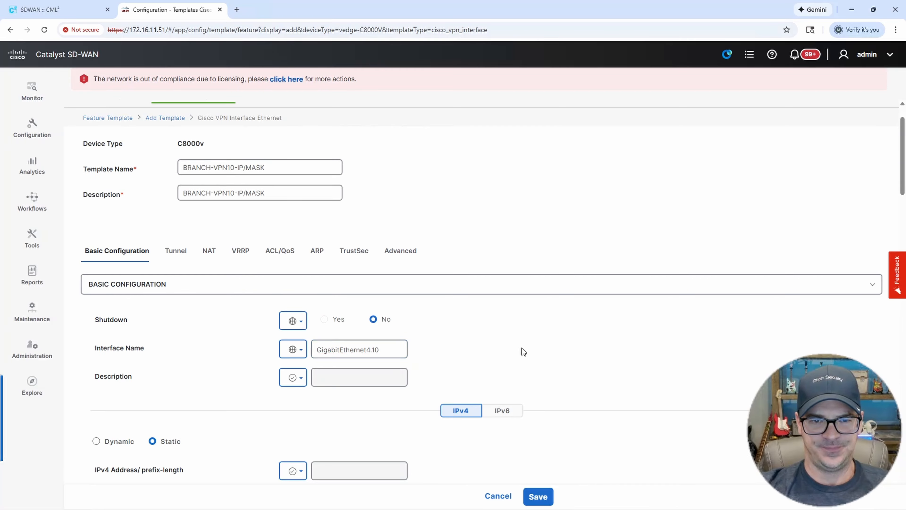
Make the IPv4 address device-specific with the key G4.10-IP/MASK.
scroll(522, 348, "down", 4)
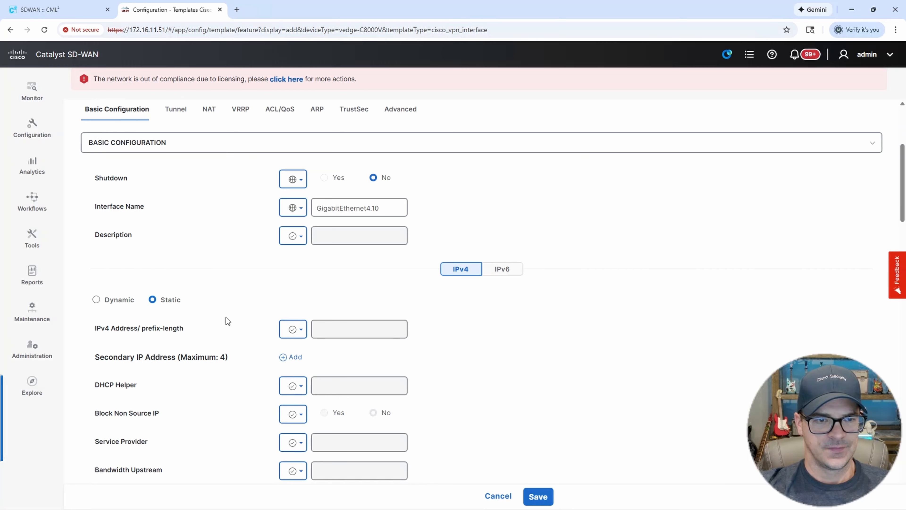
left_click(293, 328)
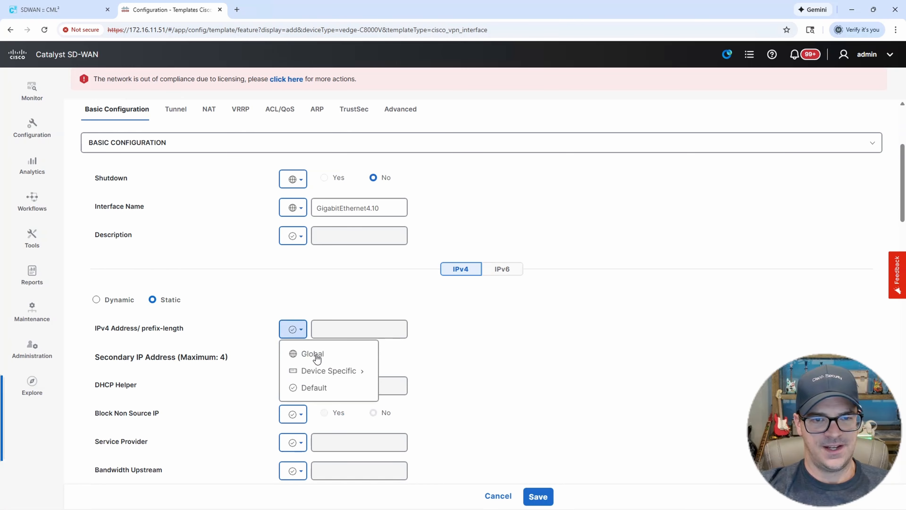
mouse_move(328, 371)
double_click(421, 397)
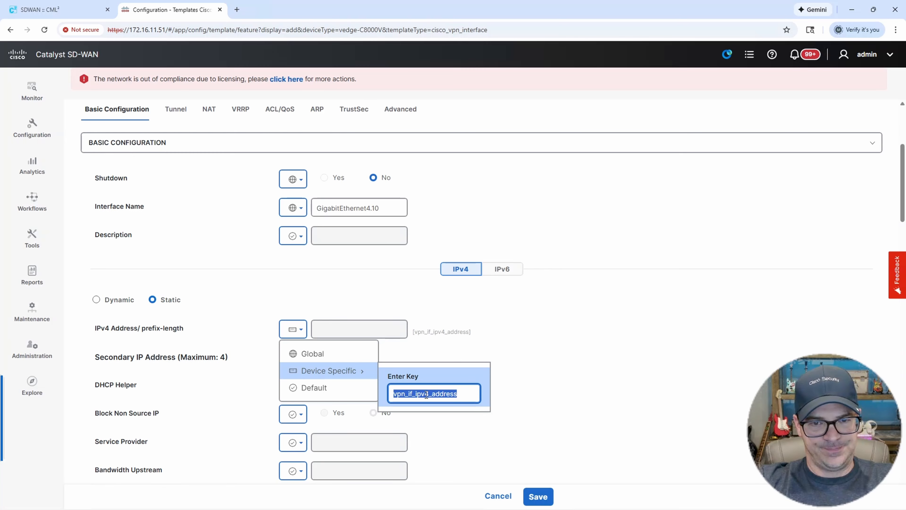
type("G")
type("4.10")
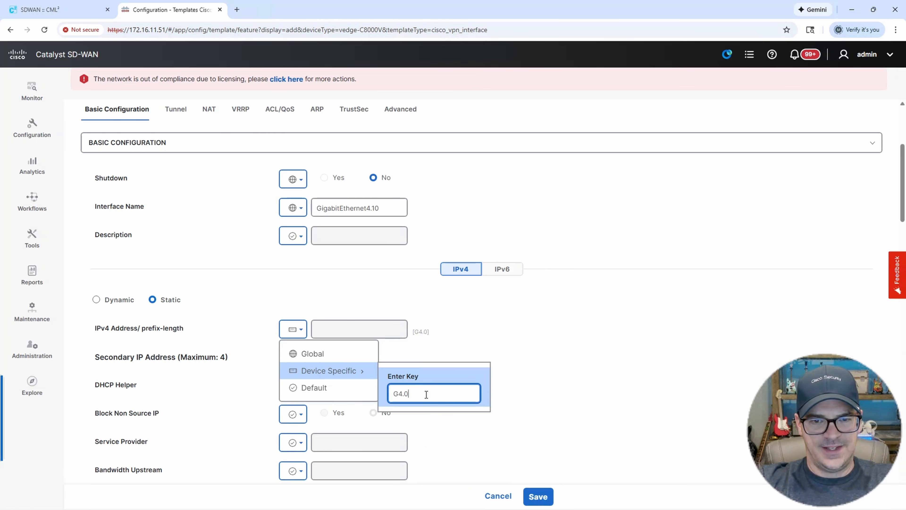
type("-I")
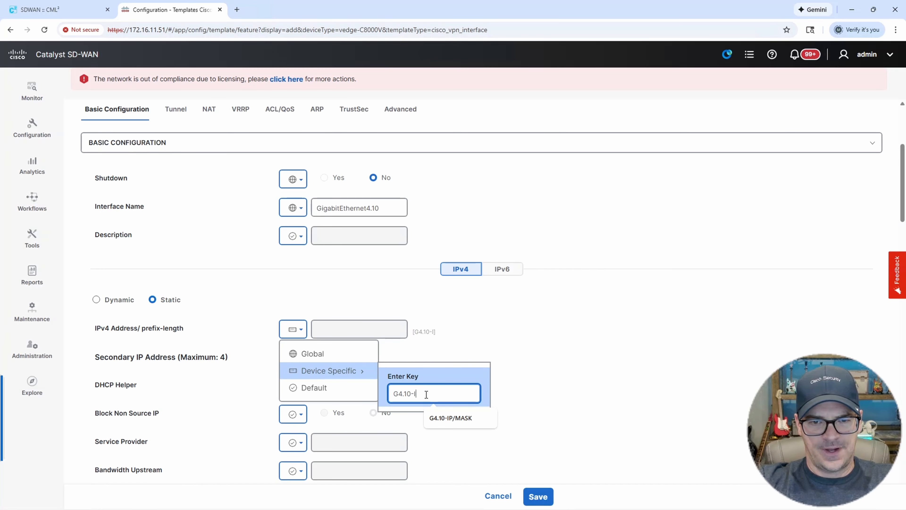
type("P/MASK")
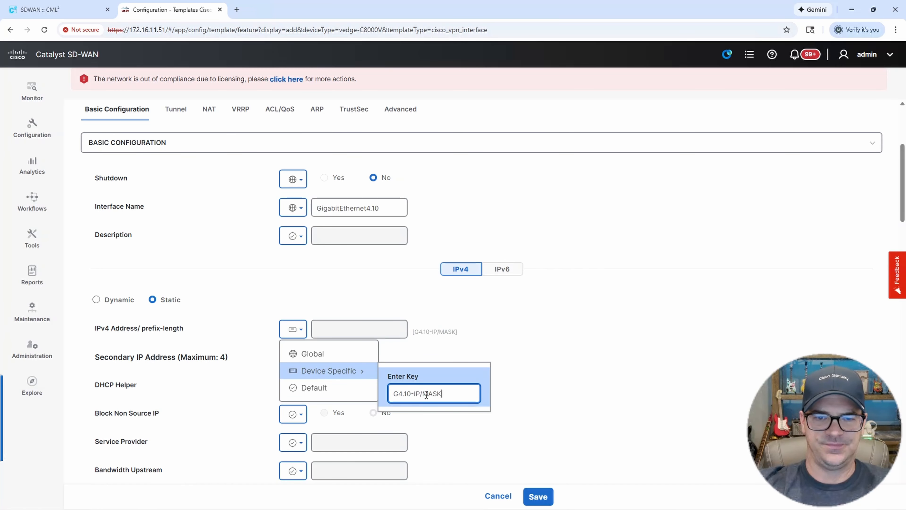
left_click(509, 375)
Save the BRANCH-VPN10-IP/MASK interface template.
scroll(571, 385, "down", 1)
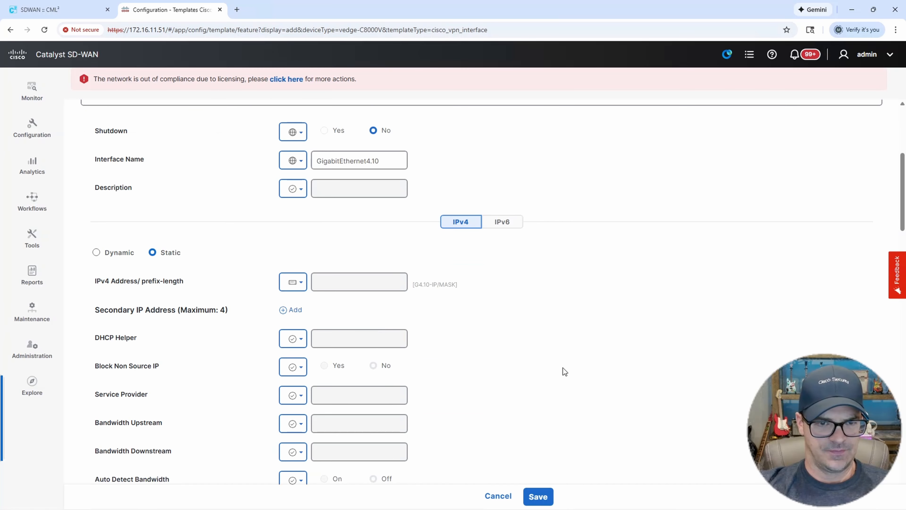
scroll(536, 357, "down", 1)
scroll(533, 360, "down", 3)
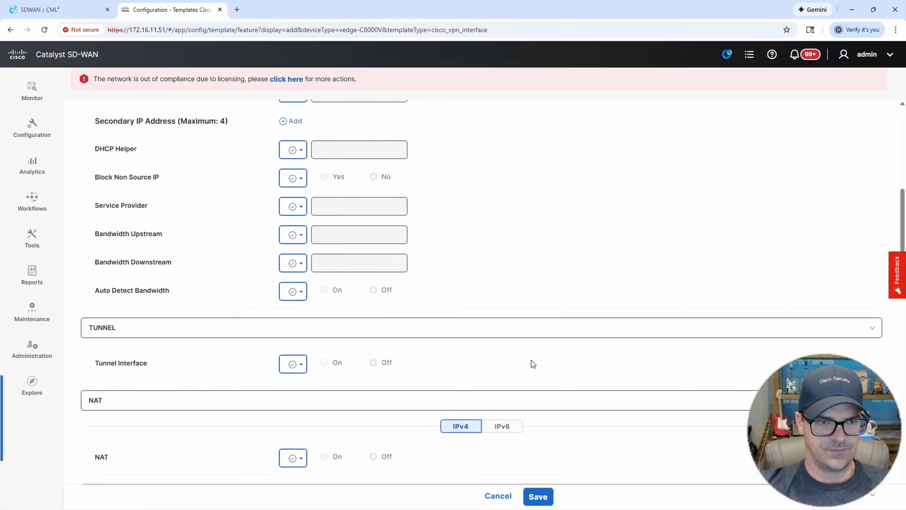
scroll(531, 360, "down", 3)
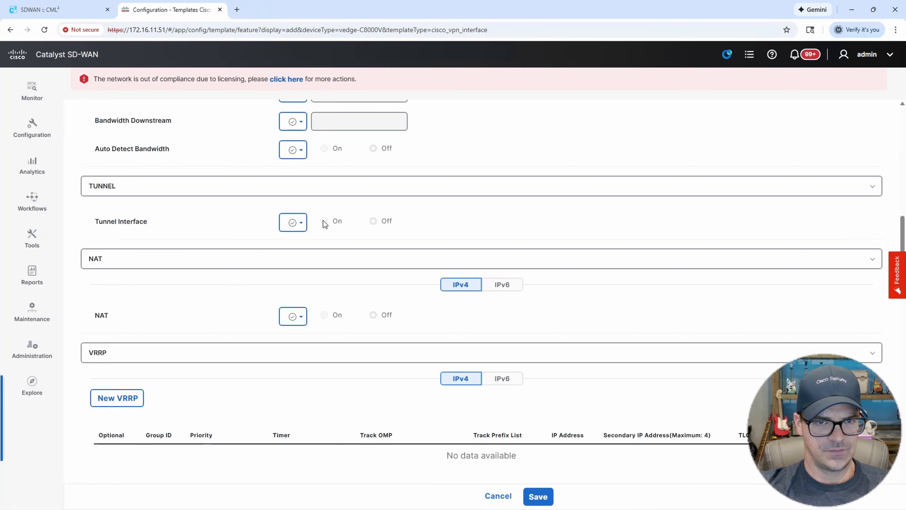
scroll(346, 294, "down", 2)
scroll(345, 295, "down", 2)
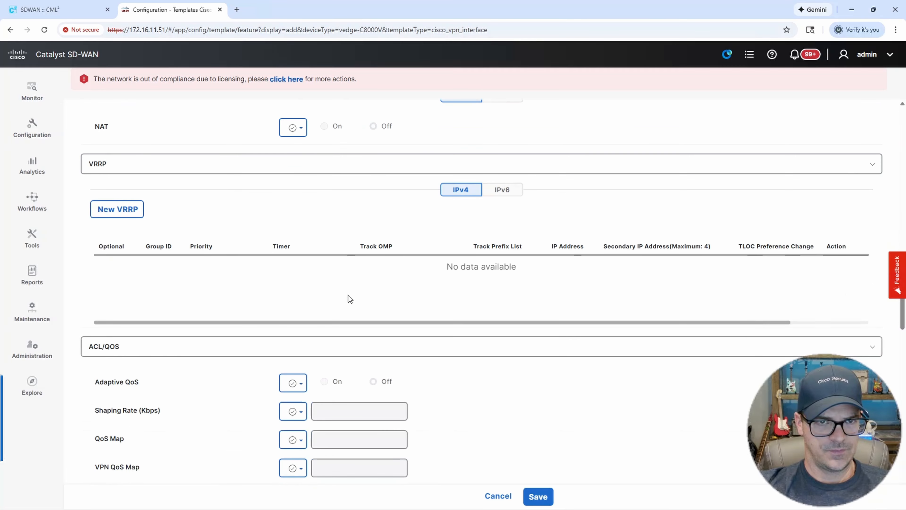
scroll(349, 294, "down", 5)
scroll(351, 300, "down", 10)
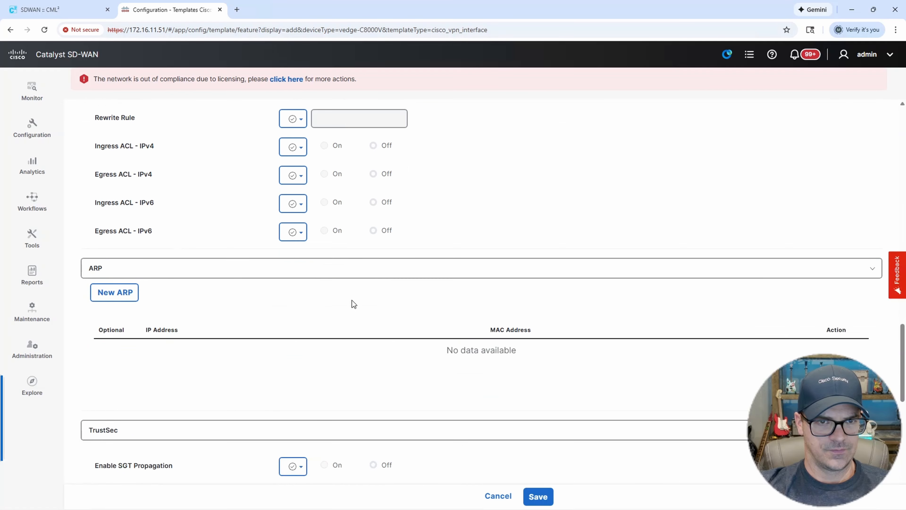
scroll(351, 307, "down", 4)
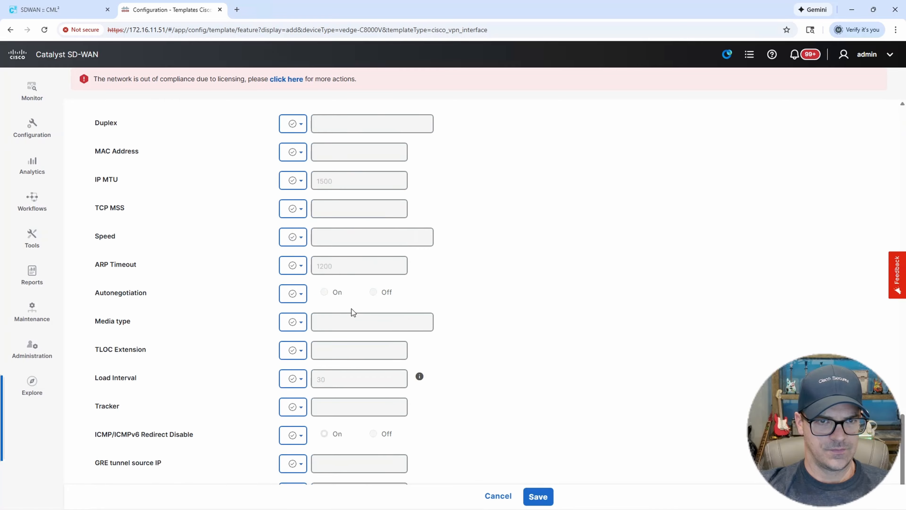
left_click(545, 497)
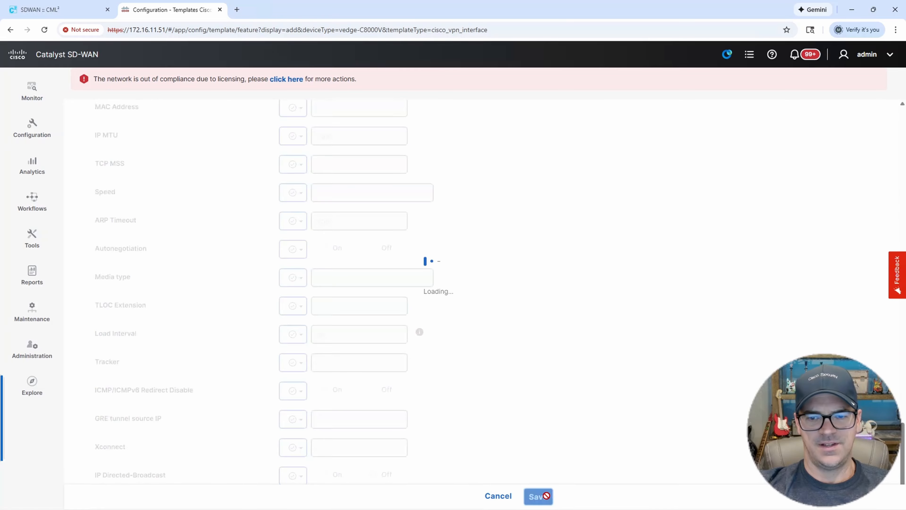
Start a copy of the BRANCH-VPN10-IP/MASK template from its actions menu.
scroll(610, 363, "down", 2)
left_click(850, 269)
left_click(811, 361)
left_click(345, 251)
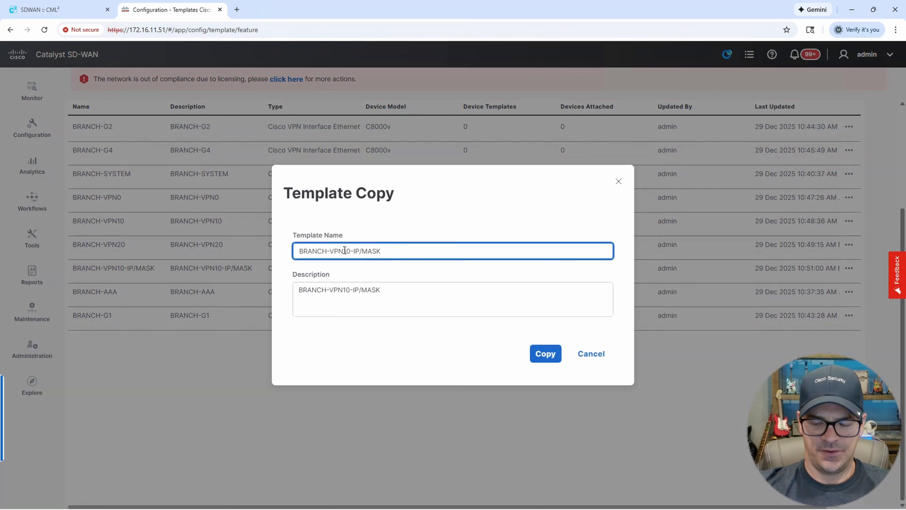
Name the copy BRANCH-VPN20-IP/MASK with a matching description and create it.
key("BackSpace")
type("2")
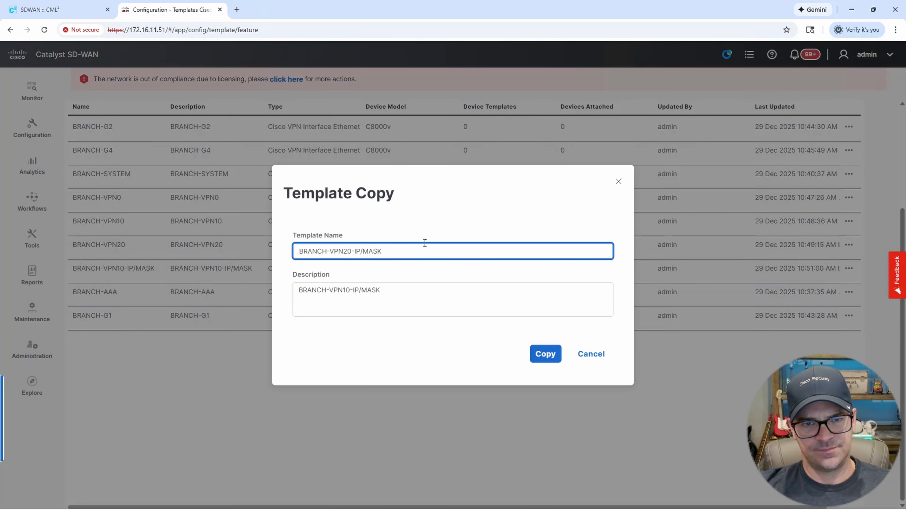
left_click_drag(419, 252, 265, 252)
key("ctrl+c")
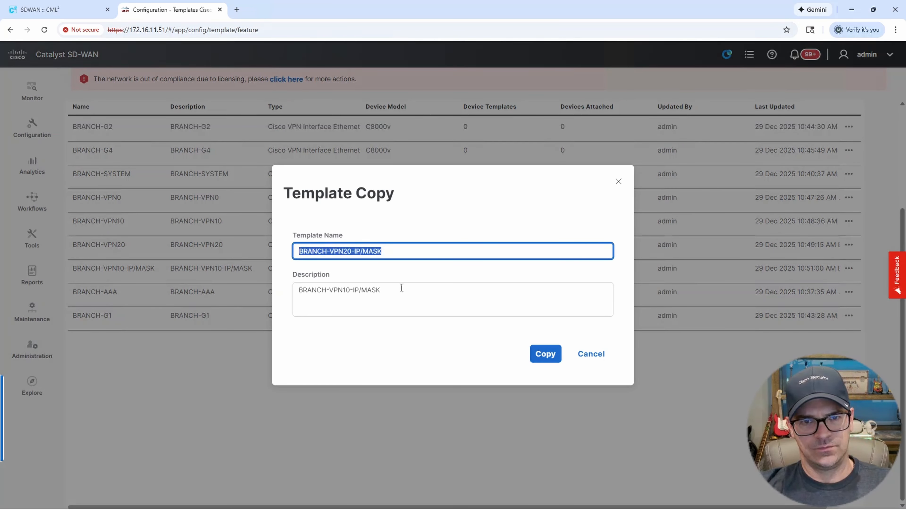
left_click_drag(401, 286, 263, 288)
key("ctrl+v")
left_click(546, 354)
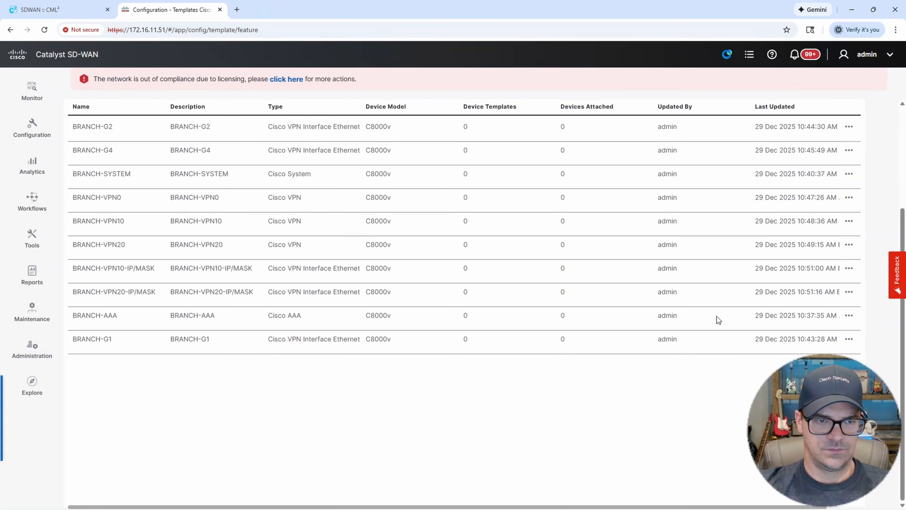
left_click(849, 292)
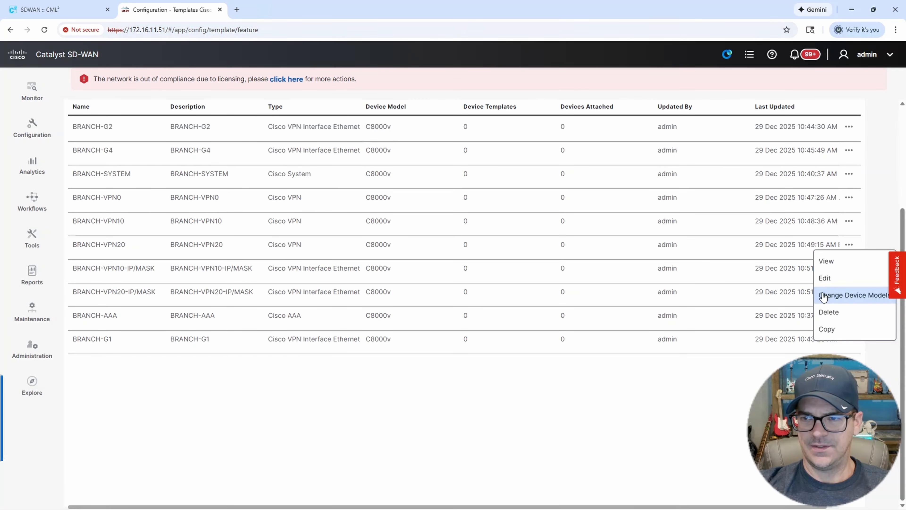
In the BRANCH-VPN20-IP/MASK edit form, change the interface name to GigabitEthernet4.20.
left_click(820, 282)
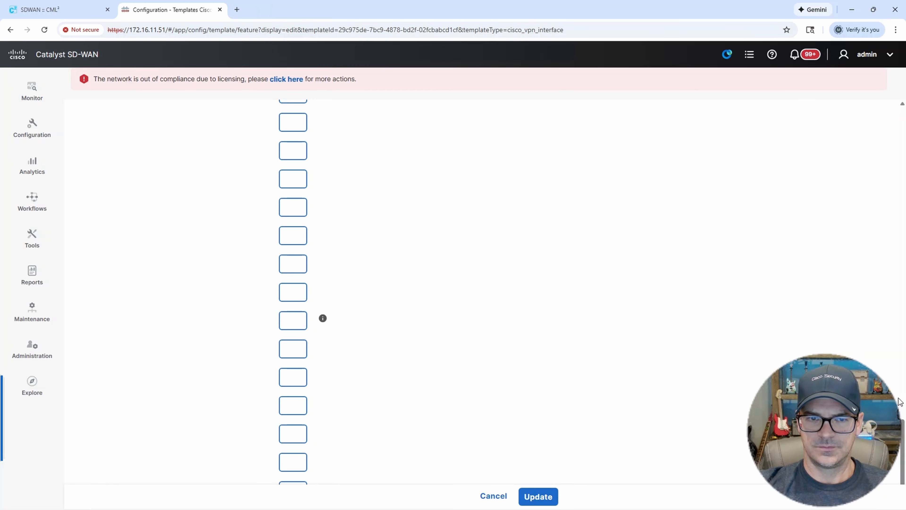
left_click_drag(899, 397, 901, 85)
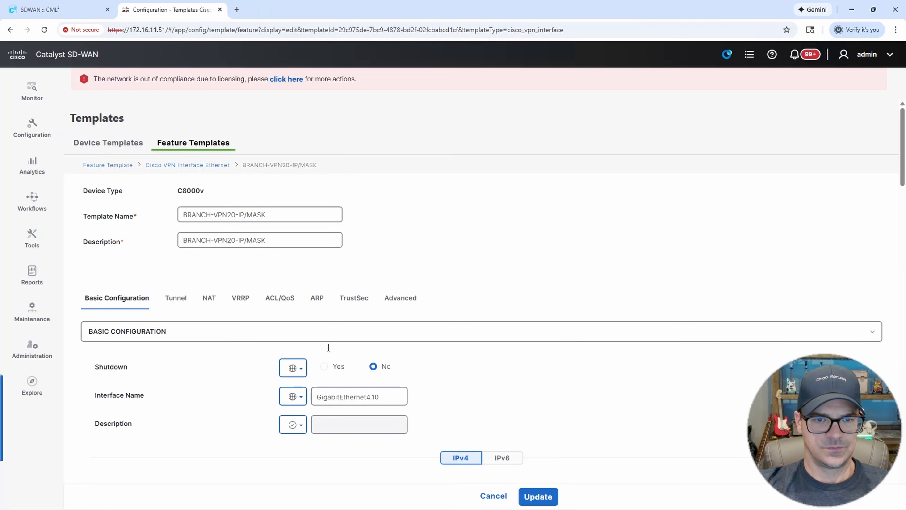
left_click(378, 397)
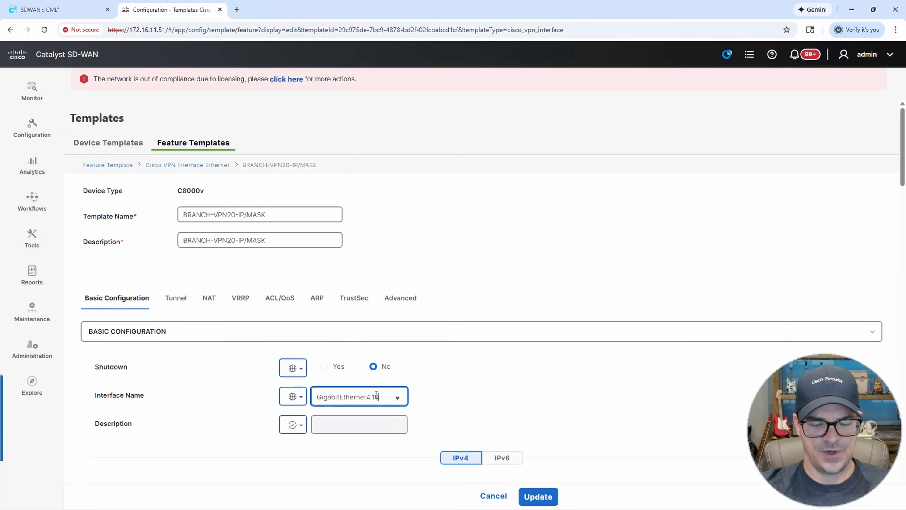
type("20")
left_click(548, 383)
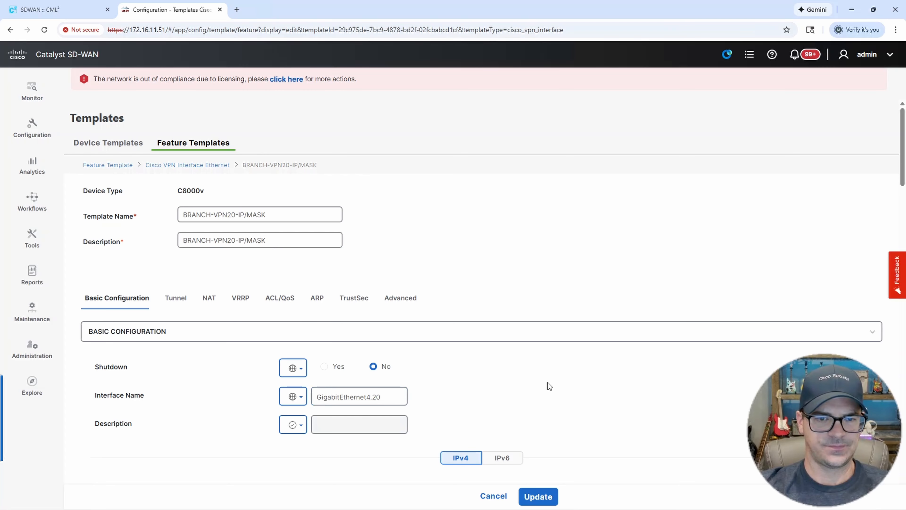
Change the IPv4 address device-specific key to G4.20-IP/MASK.
scroll(551, 357, "down", 3)
scroll(544, 364, "down", 3)
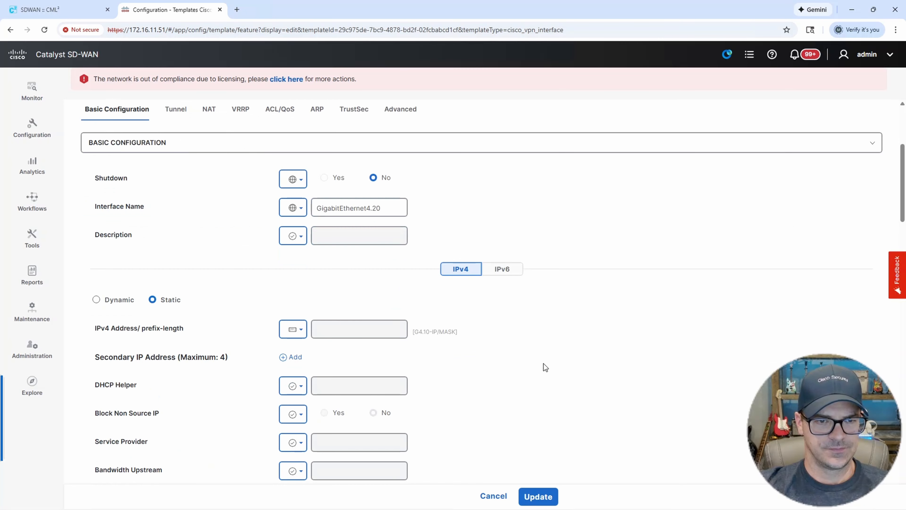
left_click(301, 333)
mouse_move(324, 371)
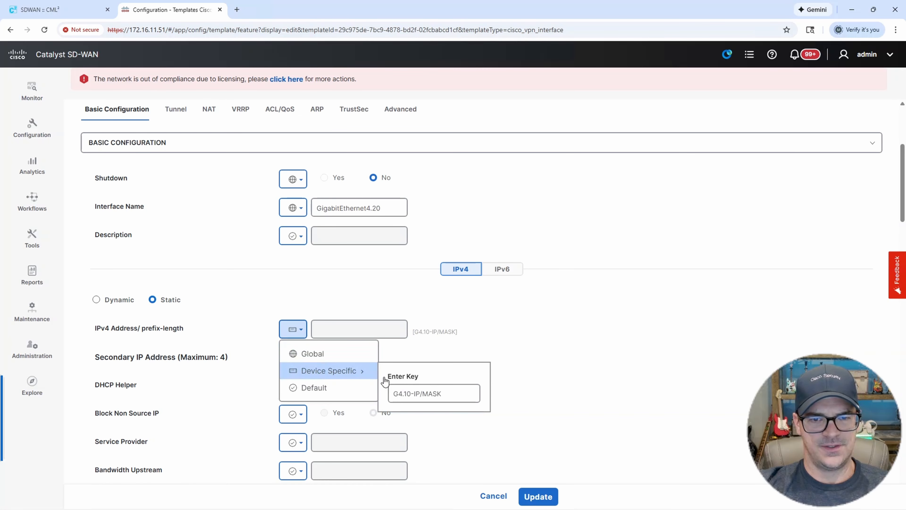
left_click(409, 395)
key("BackSpace")
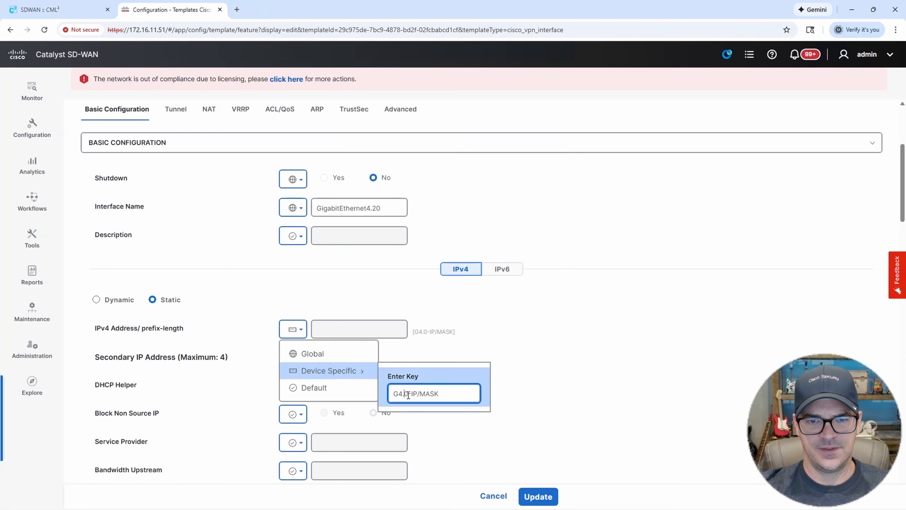
type("2")
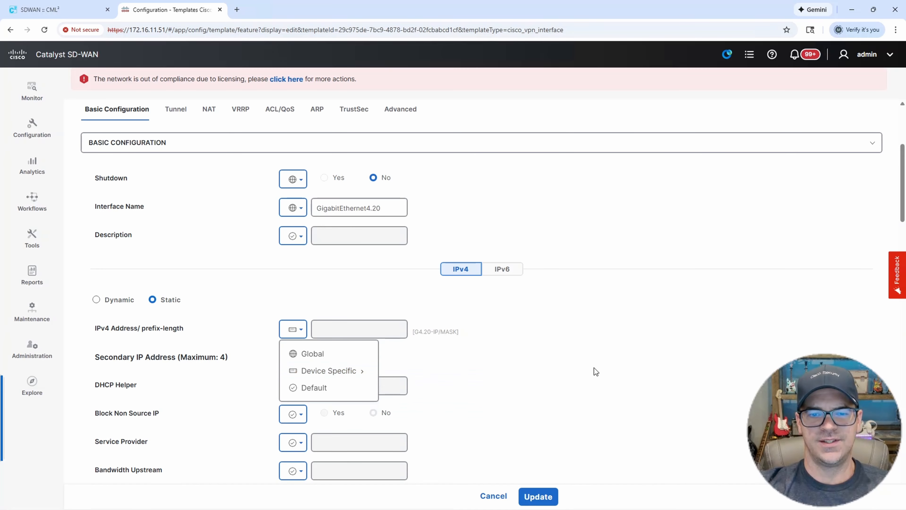
left_click(608, 367)
Update the BRANCH-VPN20-IP/MASK template to save the changes.
scroll(635, 343, "down", 6)
scroll(633, 344, "down", 12)
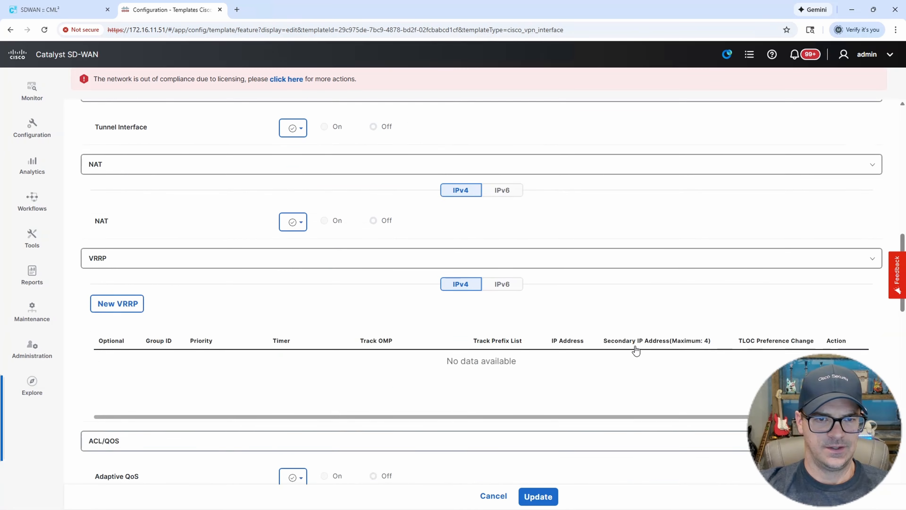
left_click(539, 496)
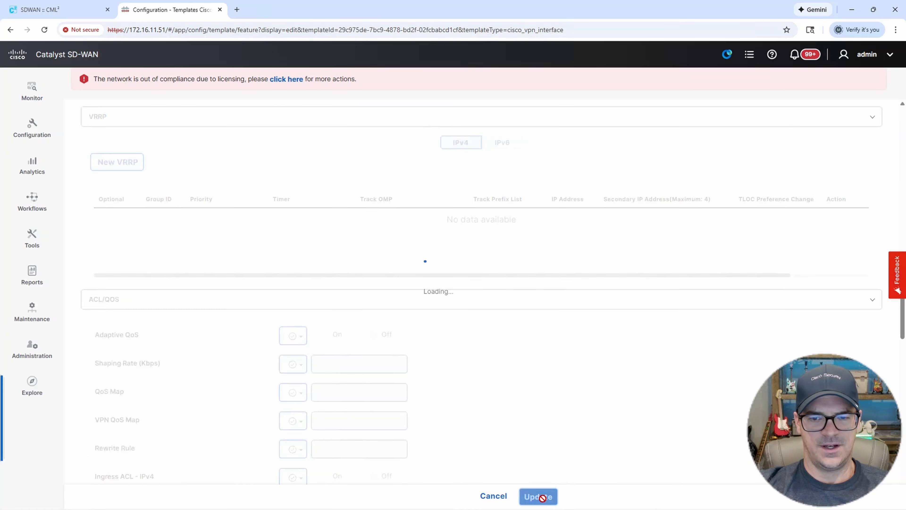
scroll(584, 376, "down", 2)
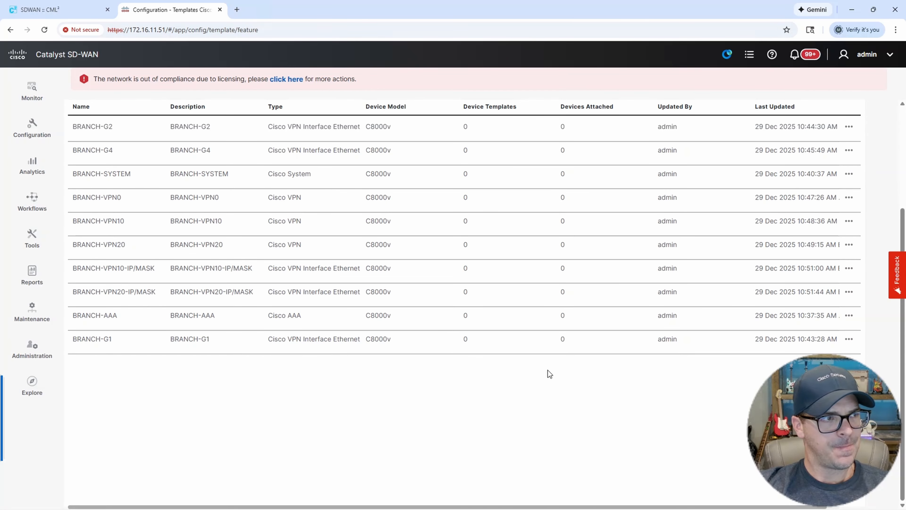
scroll(382, 302, "up", 3)
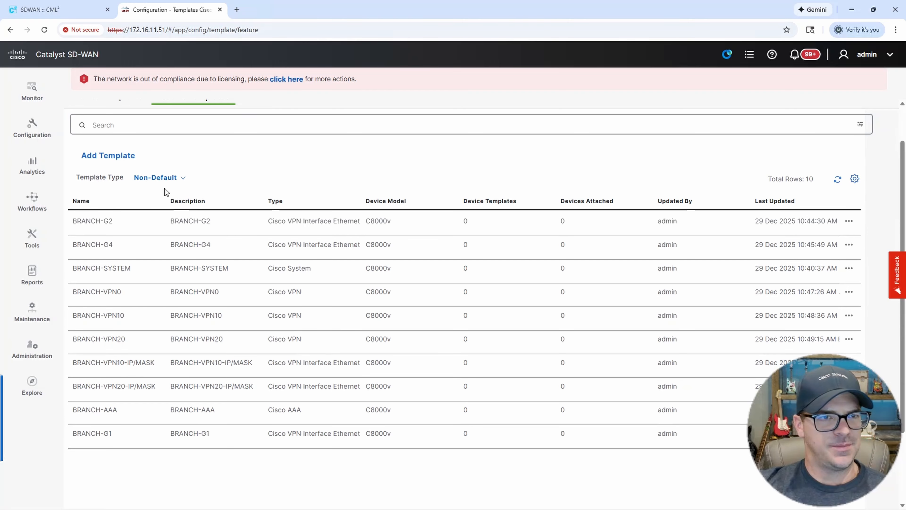
Start a new CLI Add-On feature template for the C8000v device model.
left_click(116, 157)
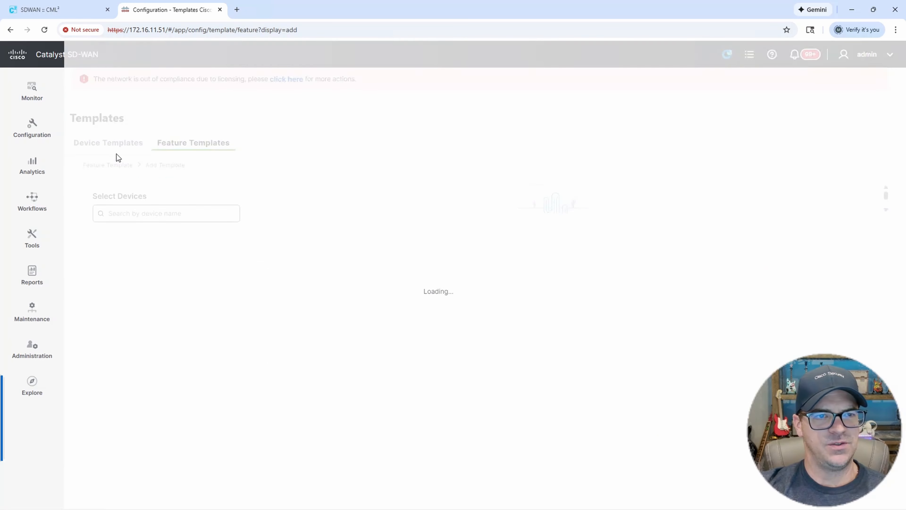
left_click(192, 214)
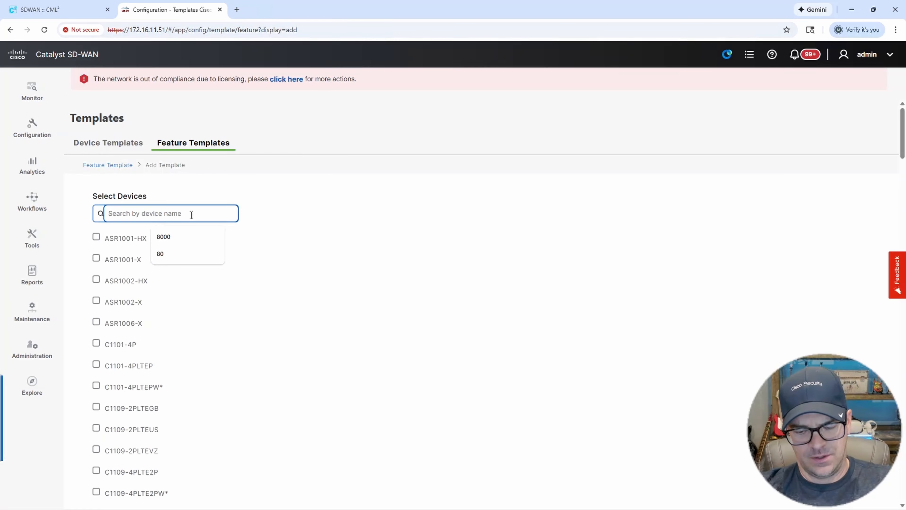
type("8000")
left_click(102, 240)
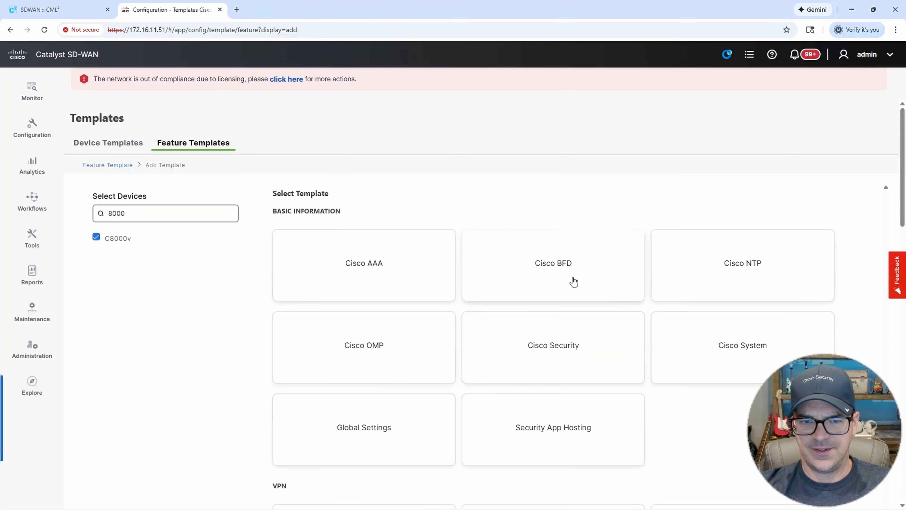
scroll(573, 282, "down", 3)
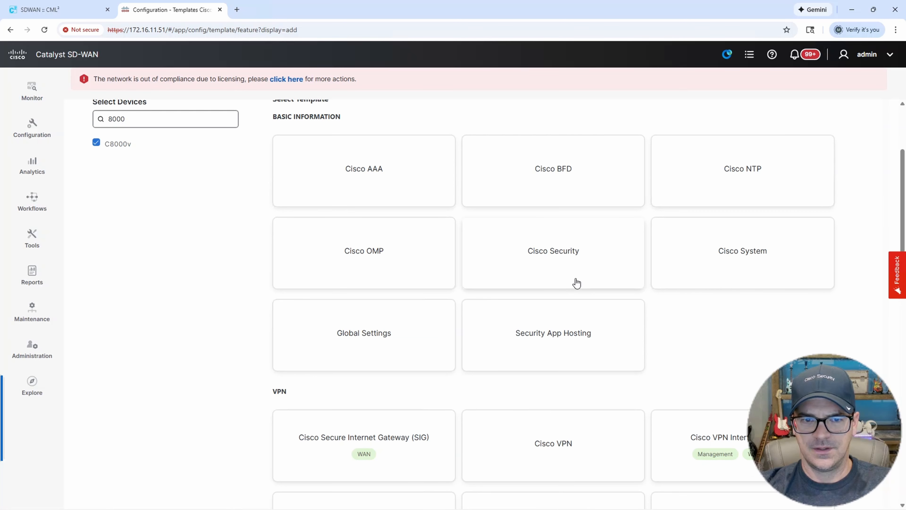
scroll(576, 284, "down", 20)
scroll(589, 293, "down", 5)
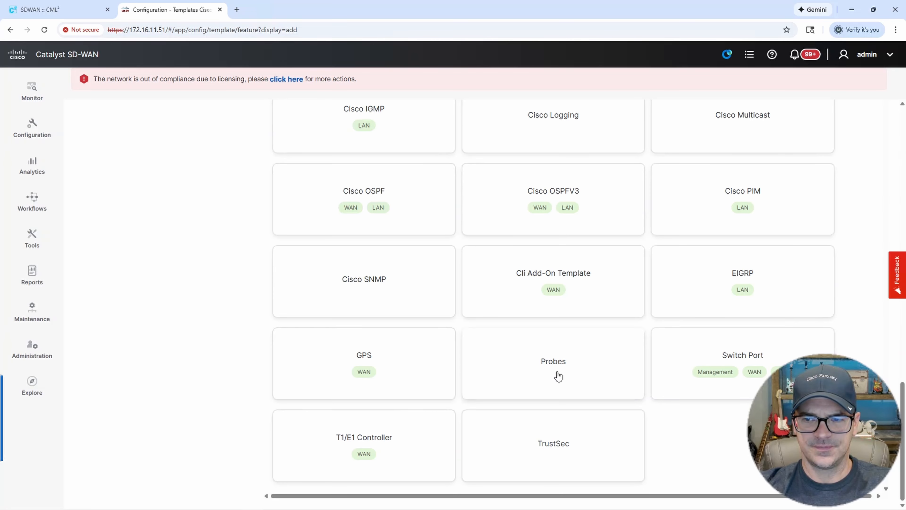
scroll(558, 375, "up", 3)
left_click(580, 368)
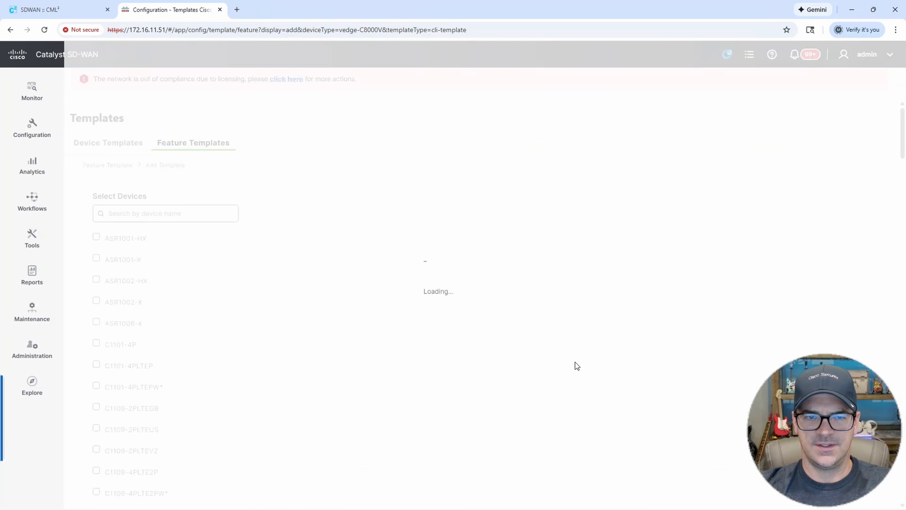
Save CLI template BRANCH-CLI, described the same, containing the line 'platform console serial'.
left_click(206, 202)
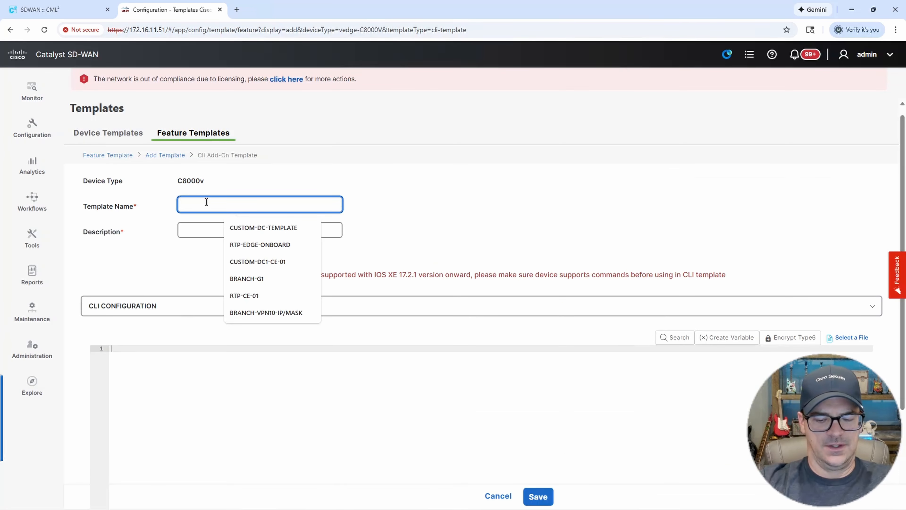
type("BRANCH-")
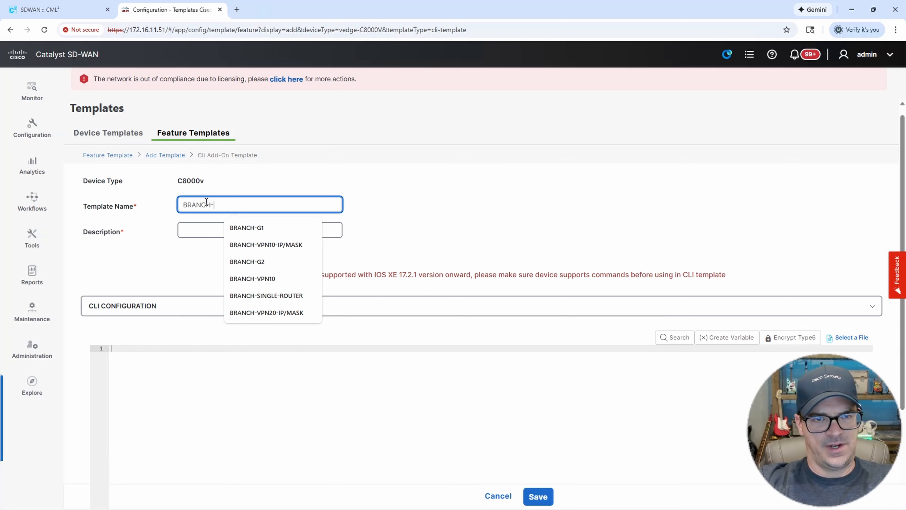
type("CLI")
left_click_drag(237, 205, 129, 205)
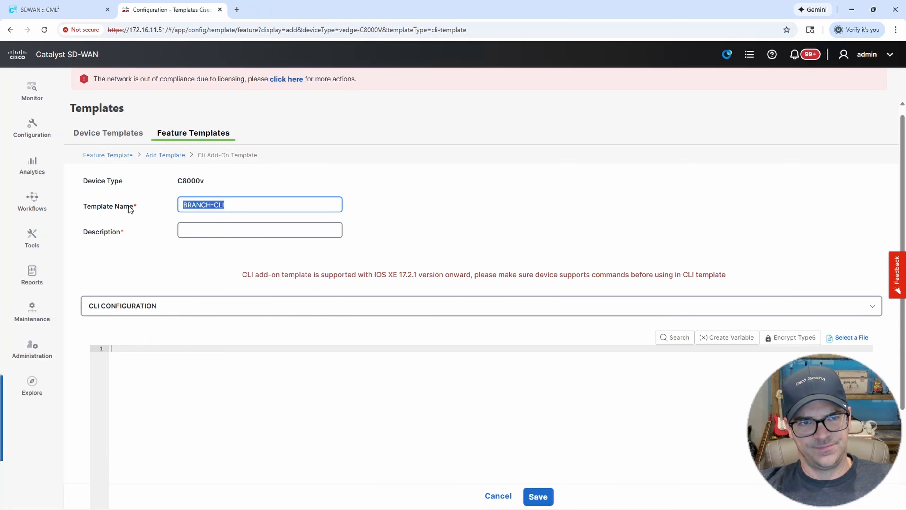
key("ctrl+c")
key("Tab")
key("ctrl+v")
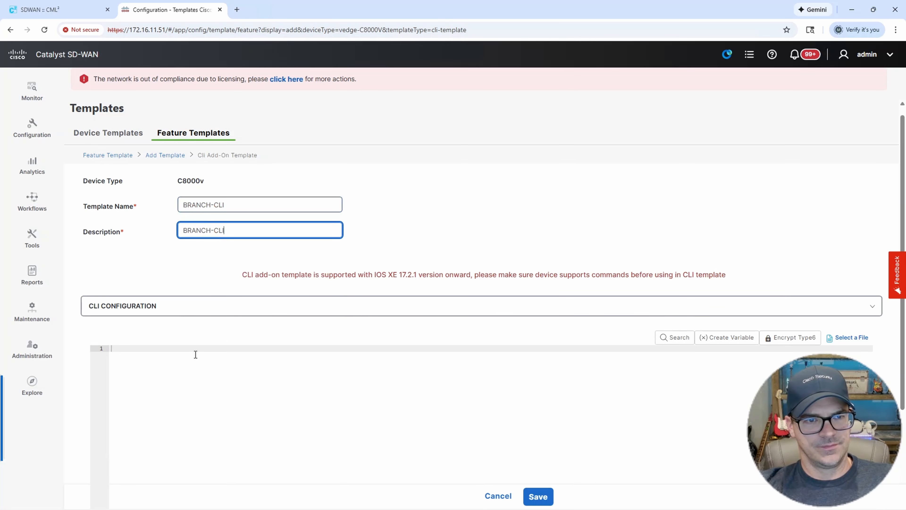
left_click(199, 349)
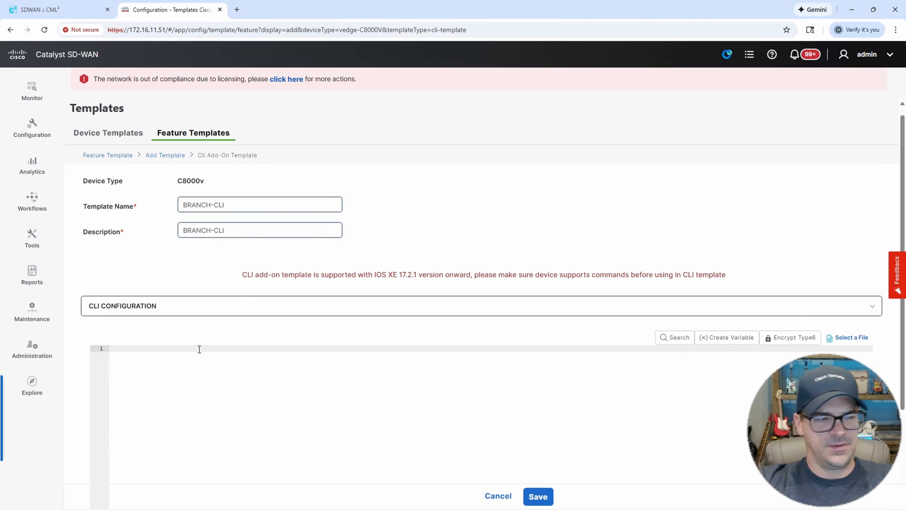
type("platfor")
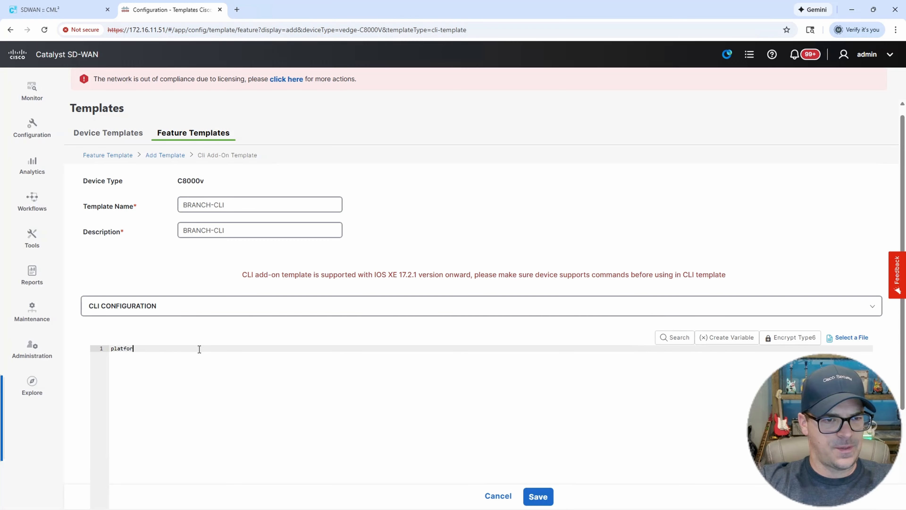
type("m console s")
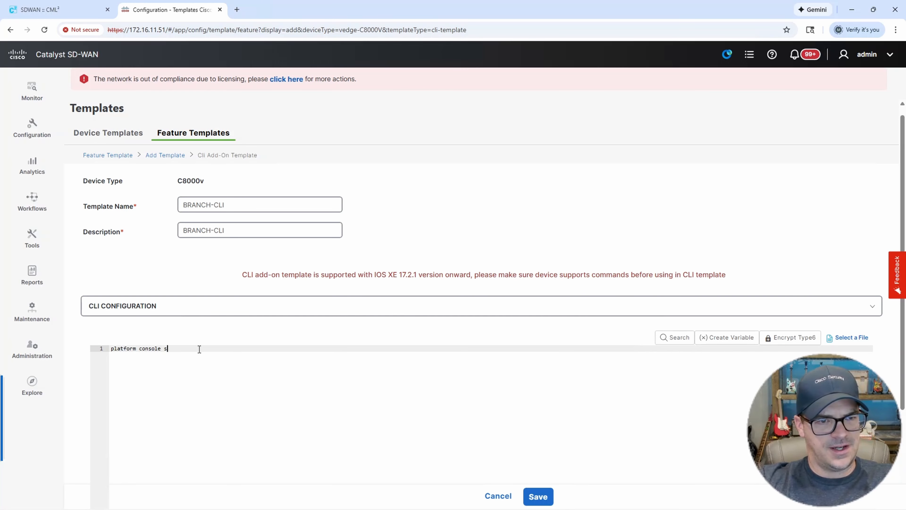
type("erial")
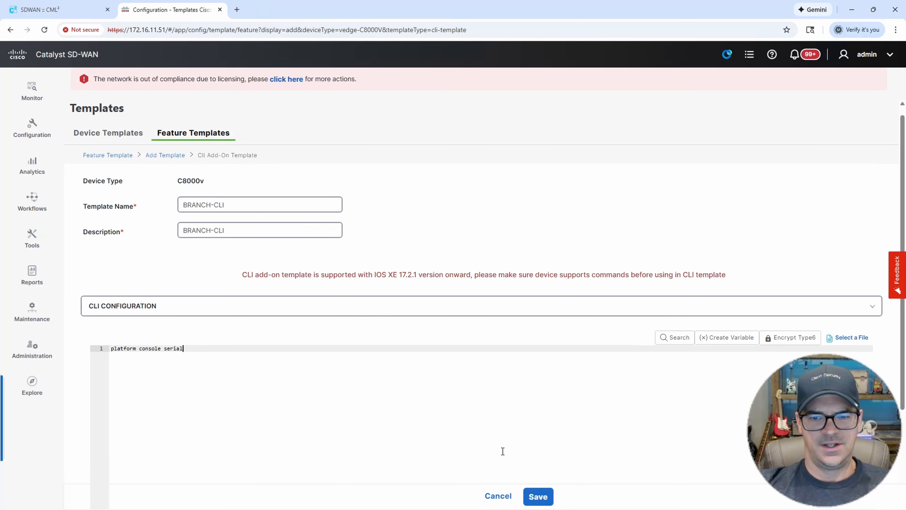
left_click(542, 498)
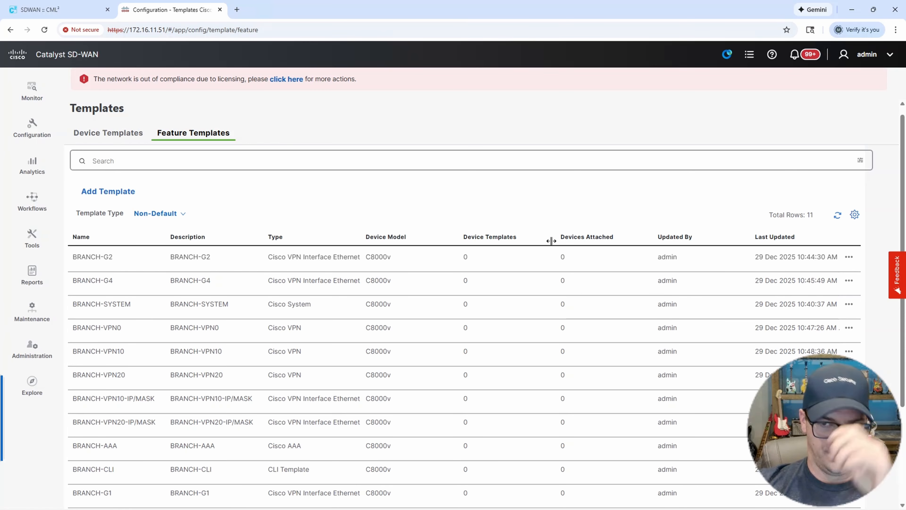
Switch to the Device Templates list, which is still empty.
scroll(452, 249, "down", 1)
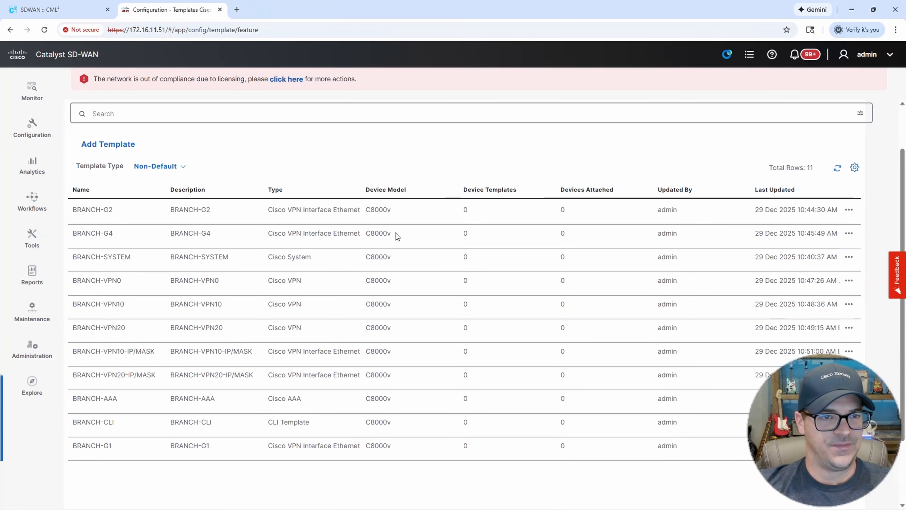
scroll(395, 232, "up", 2)
left_click(115, 150)
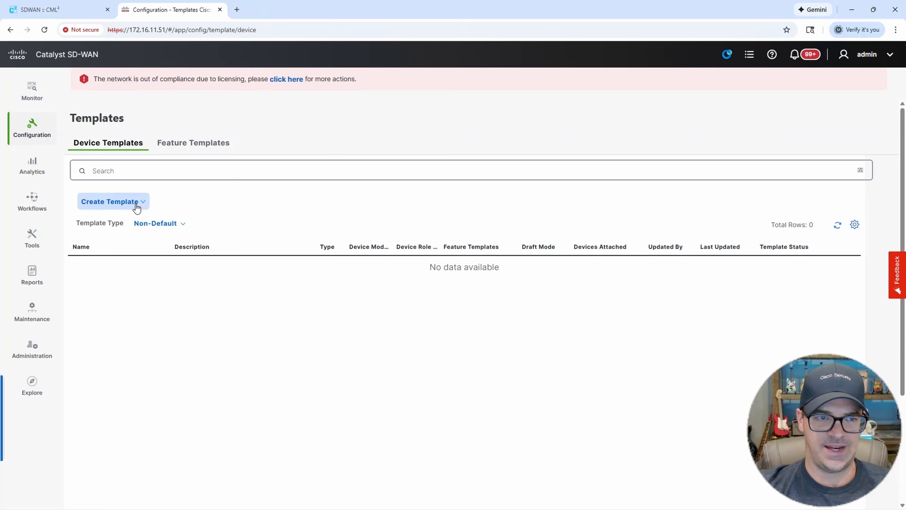
Start a feature-based device template for the C8000v model with the SDWAN Edge role.
left_click(117, 208)
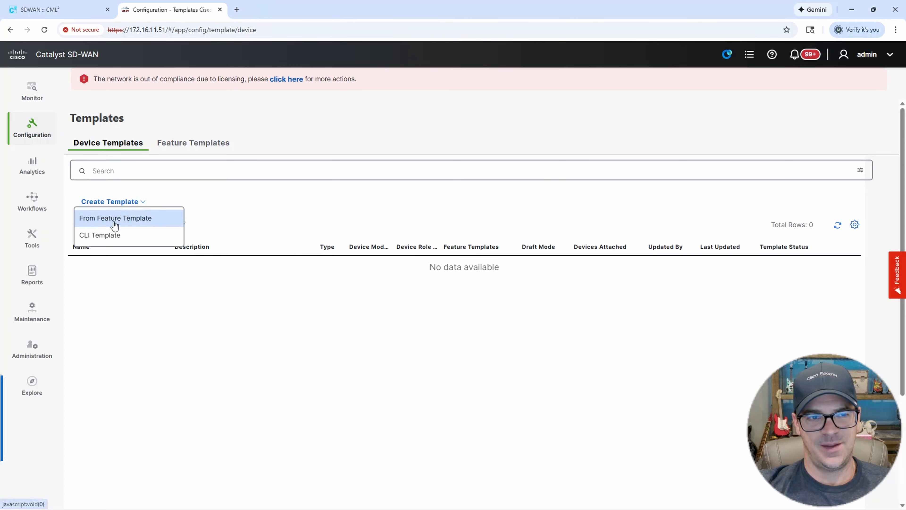
left_click(128, 221)
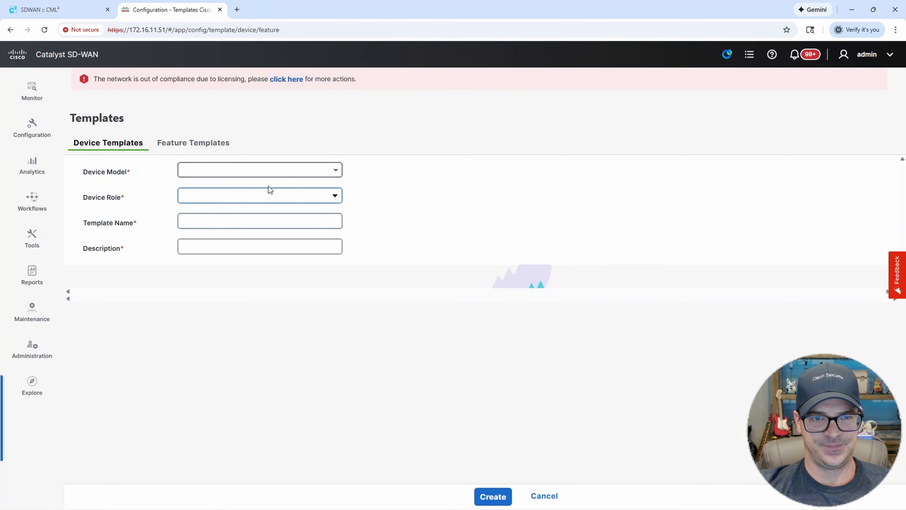
left_click(333, 167)
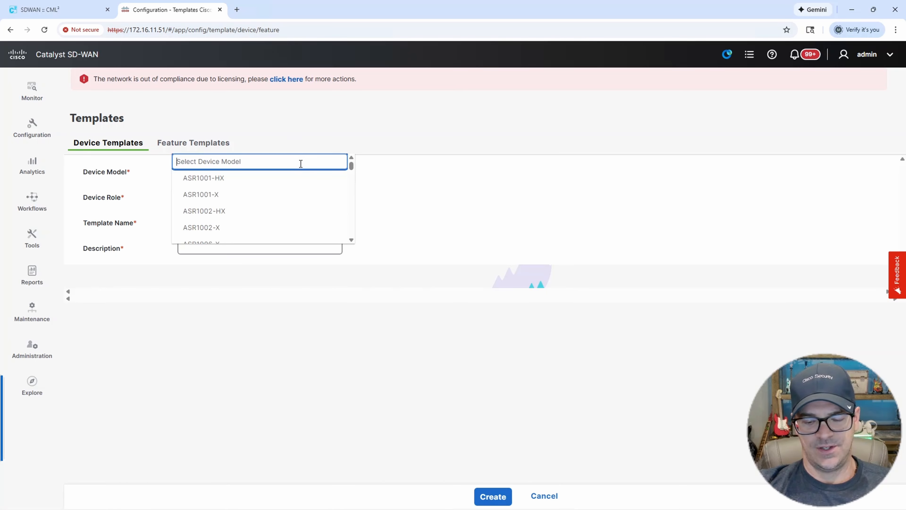
type("8000")
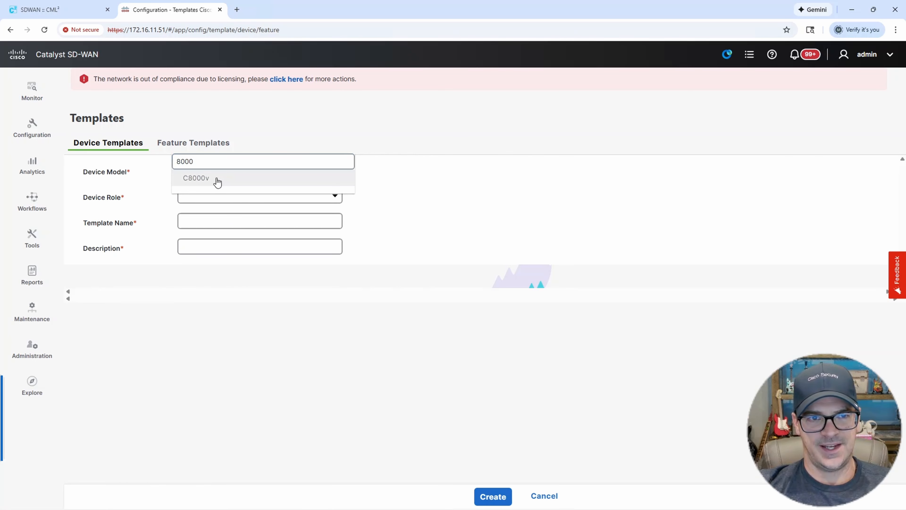
left_click(216, 180)
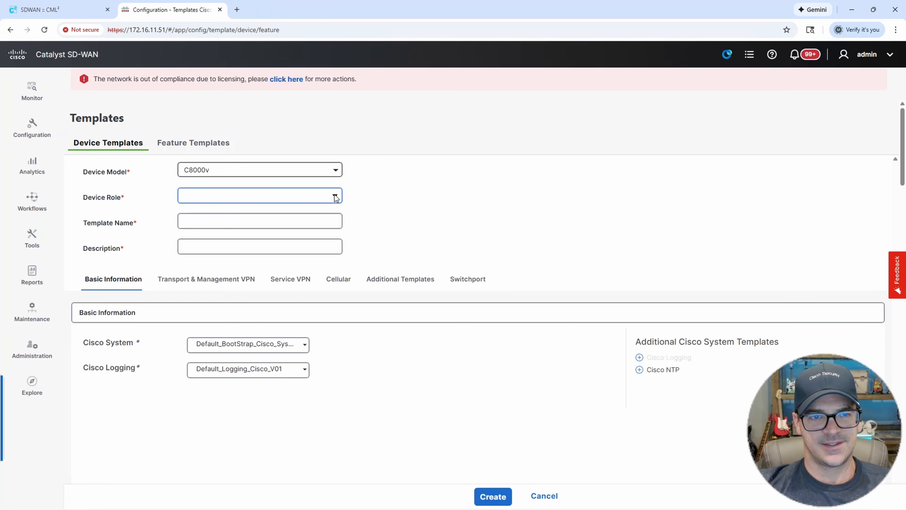
left_click(336, 198)
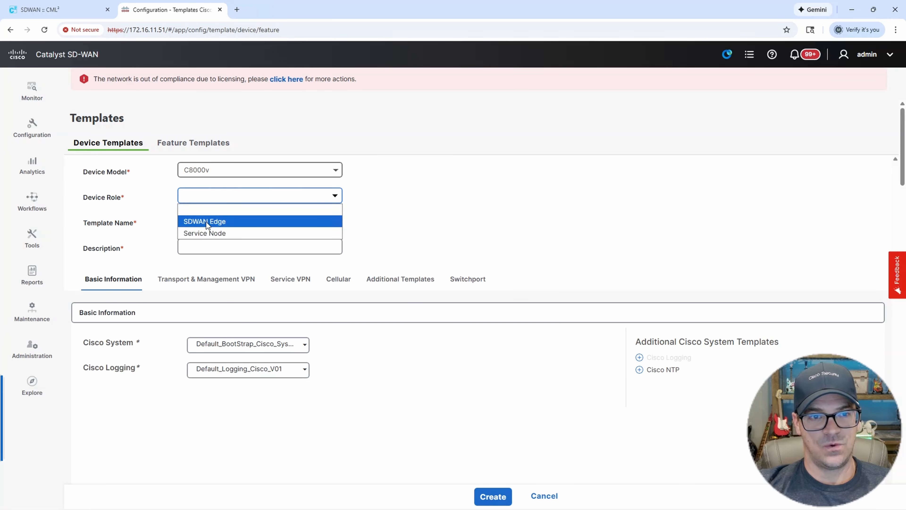
left_click(217, 221)
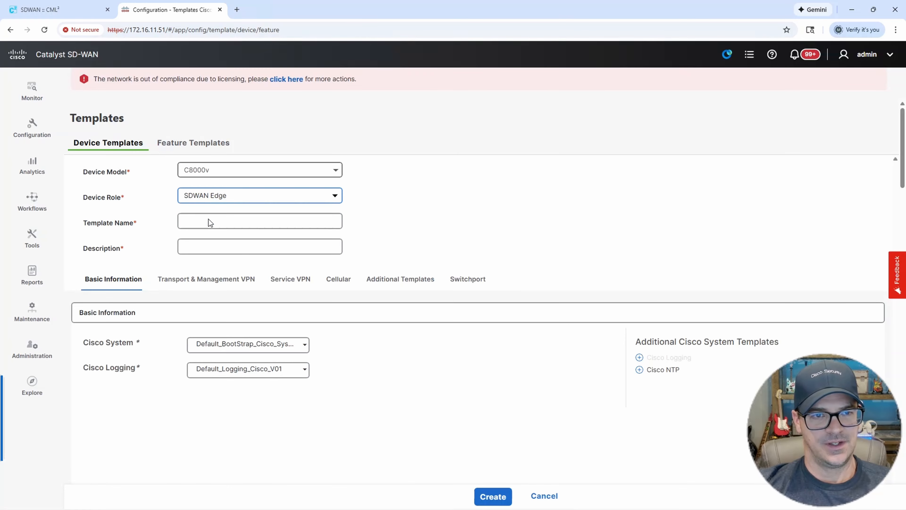
Enter BRANCH-SINGLE-ROUTER as both the template name and its description.
left_click(208, 221)
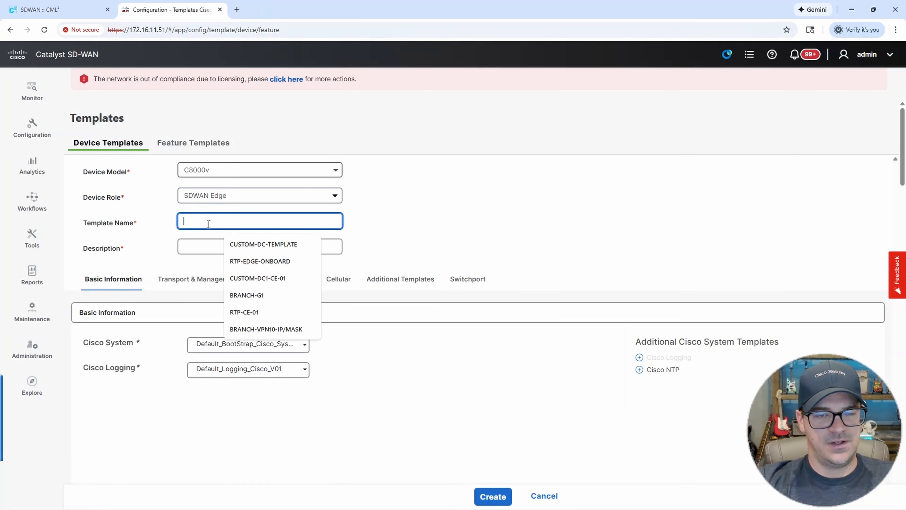
type("BRANCH")
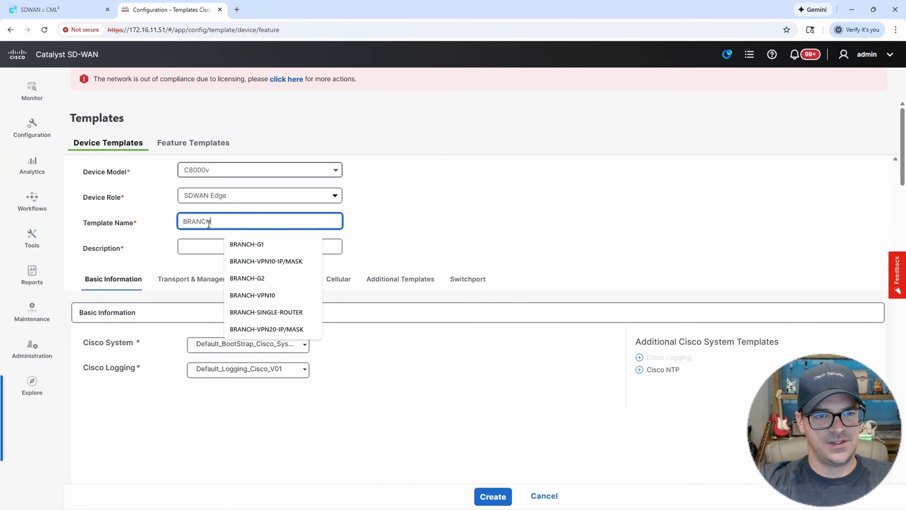
type("-SINGLE")
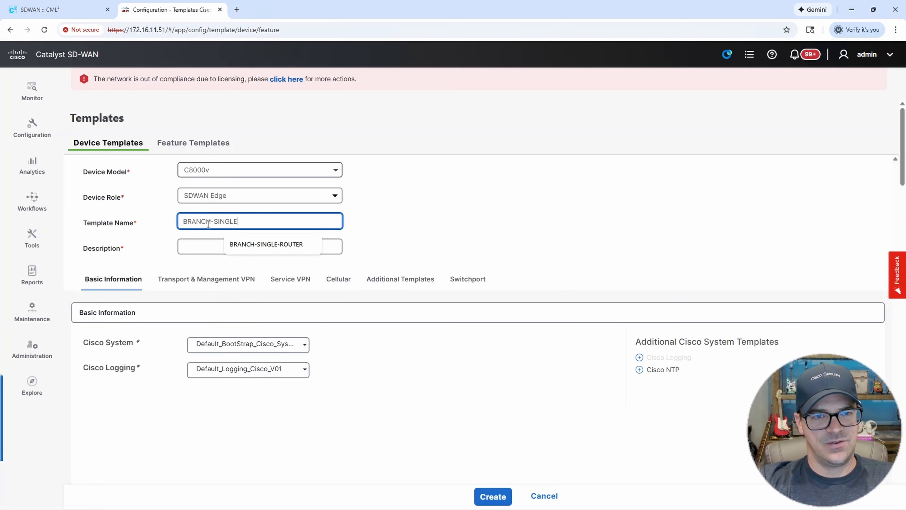
type("-ROUTER")
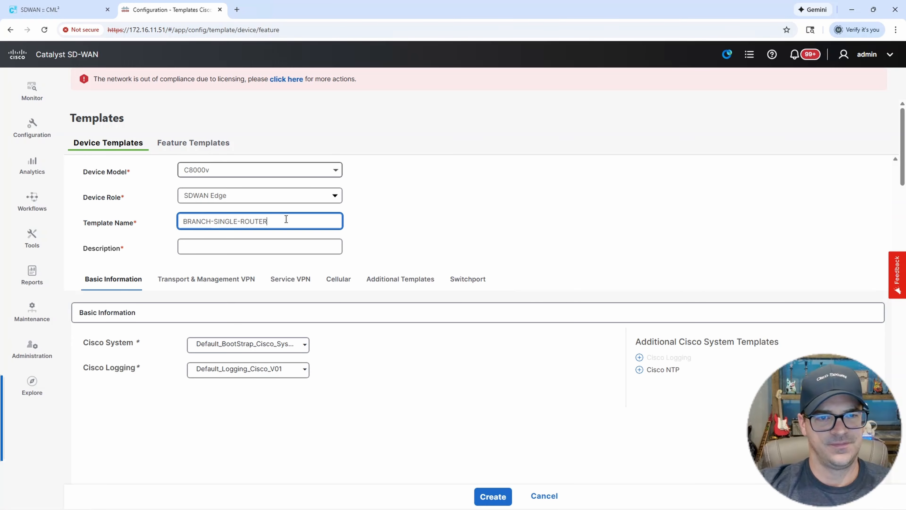
left_click_drag(286, 219, 147, 219)
key("ctrl+c")
left_click(199, 245)
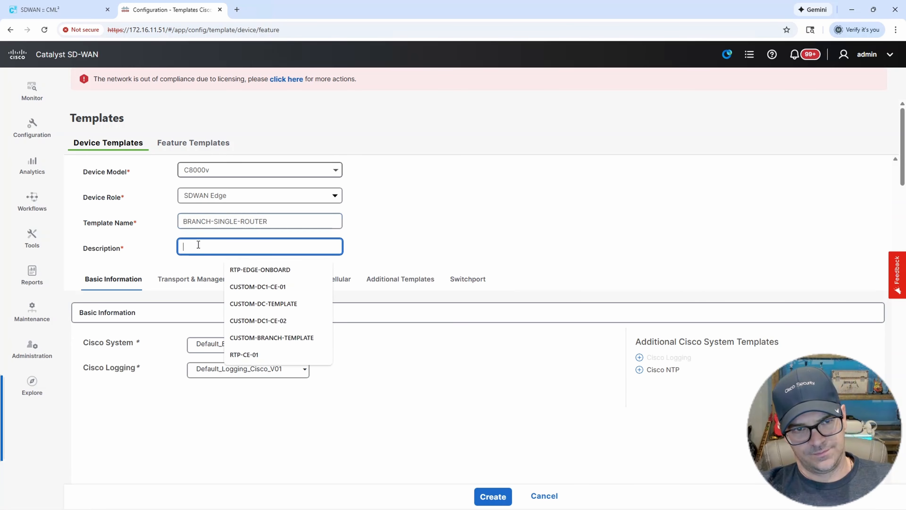
key("ctrl+v")
In Basic Information, select BRANCH-SYSTEM for Cisco System and BRANCH-AAA for Cisco AAA.
scroll(462, 221, "down", 1)
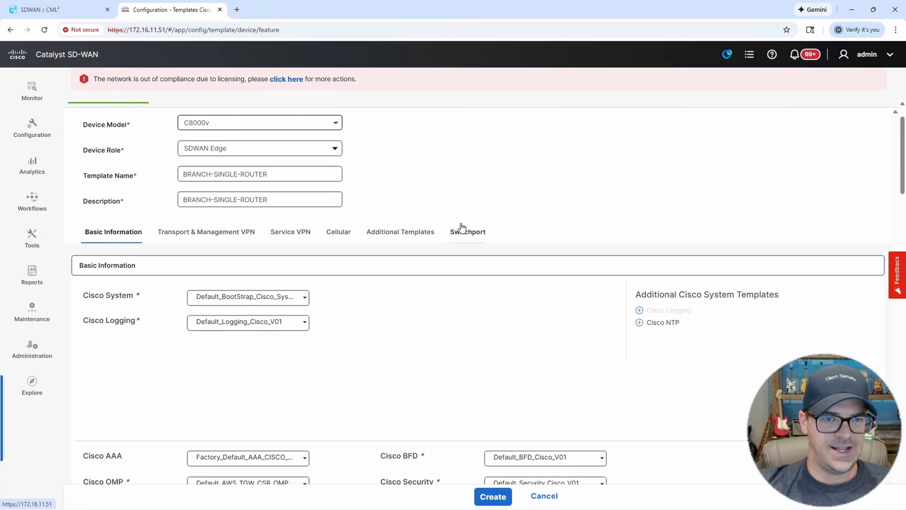
scroll(410, 258, "down", 1)
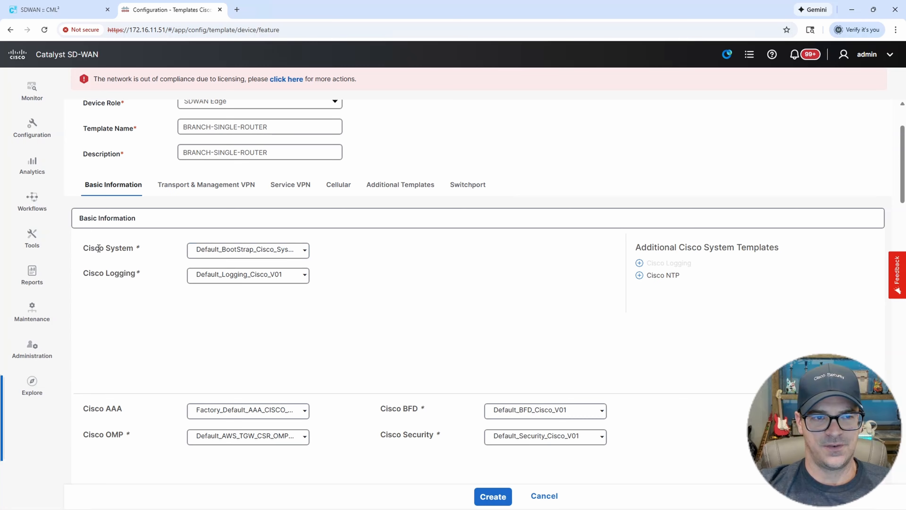
left_click_drag(98, 248, 223, 257)
left_click(231, 250)
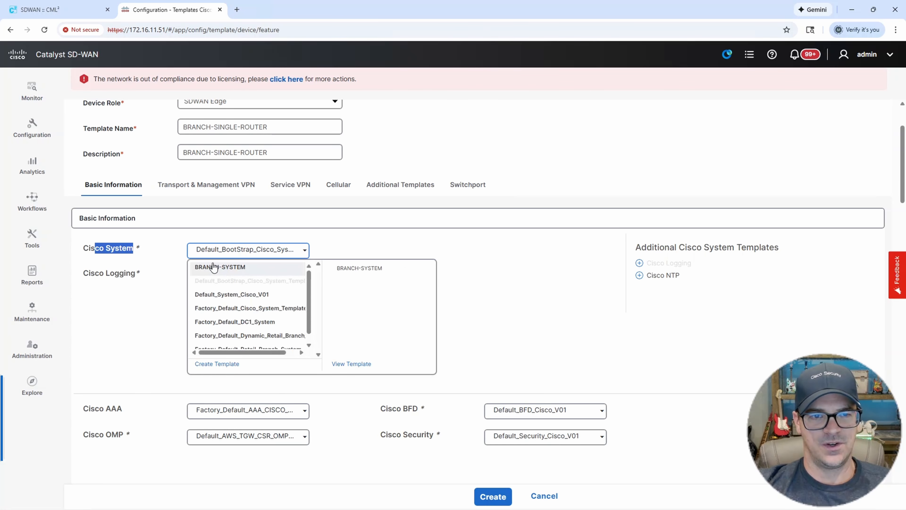
left_click(221, 267)
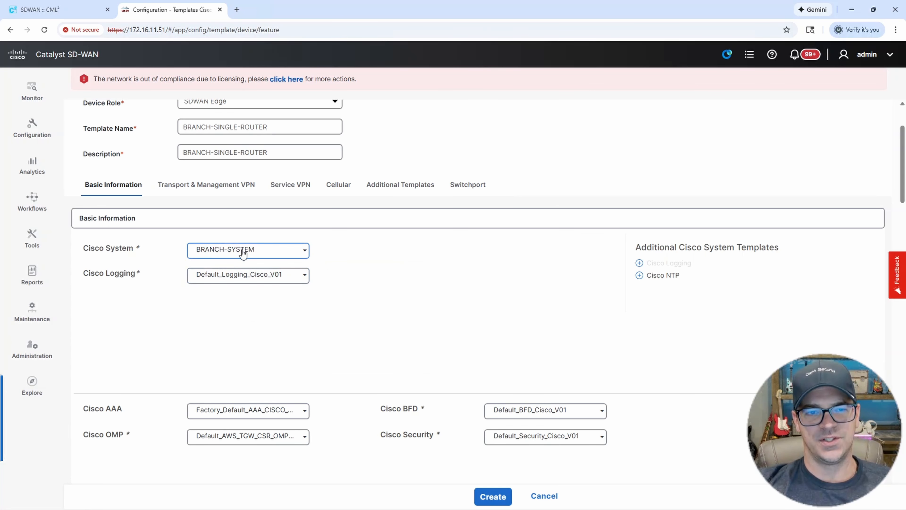
scroll(313, 279, "down", 2)
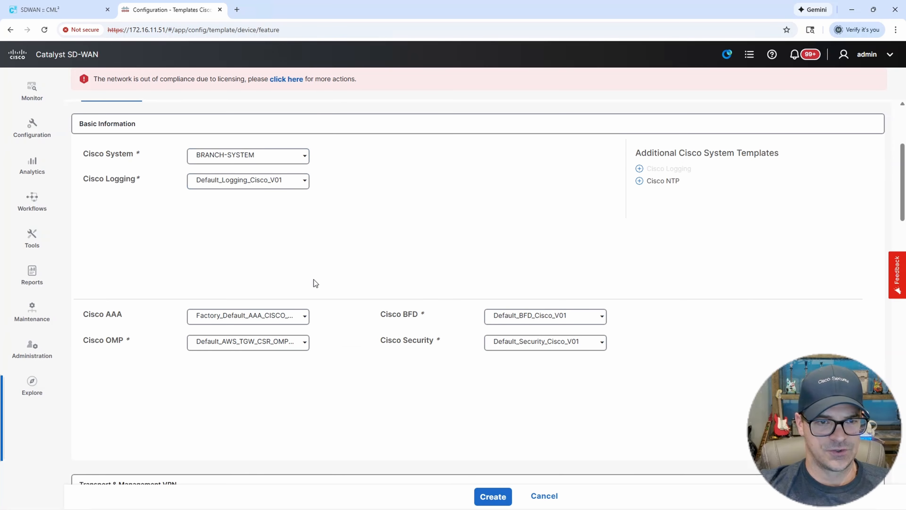
left_click(256, 324)
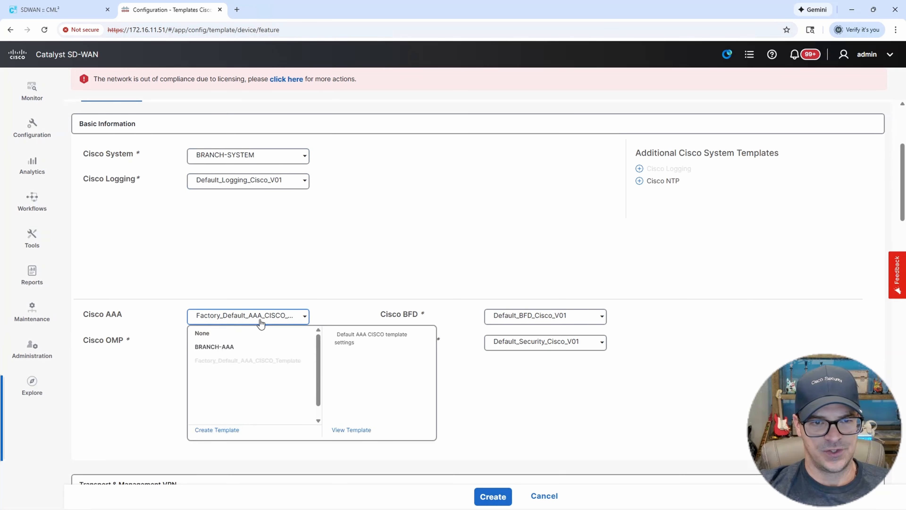
left_click(226, 352)
scroll(339, 303, "down", 3)
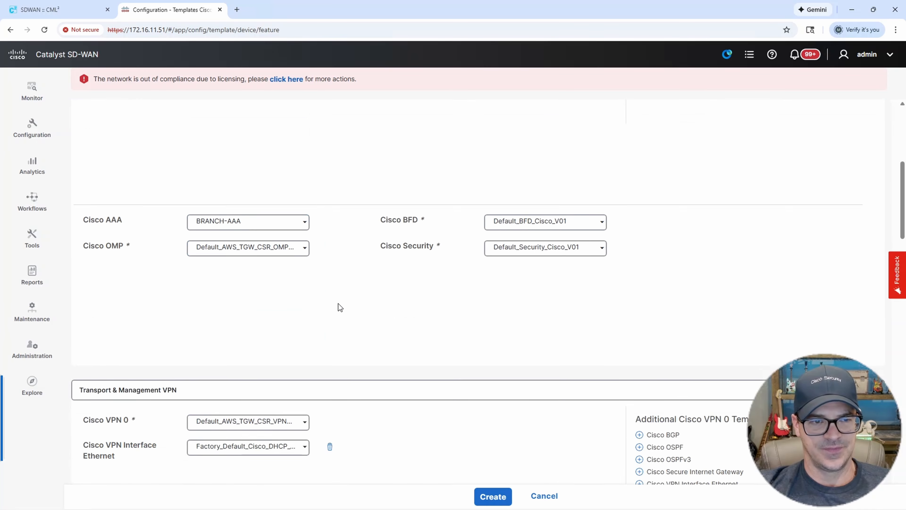
scroll(339, 308, "down", 2)
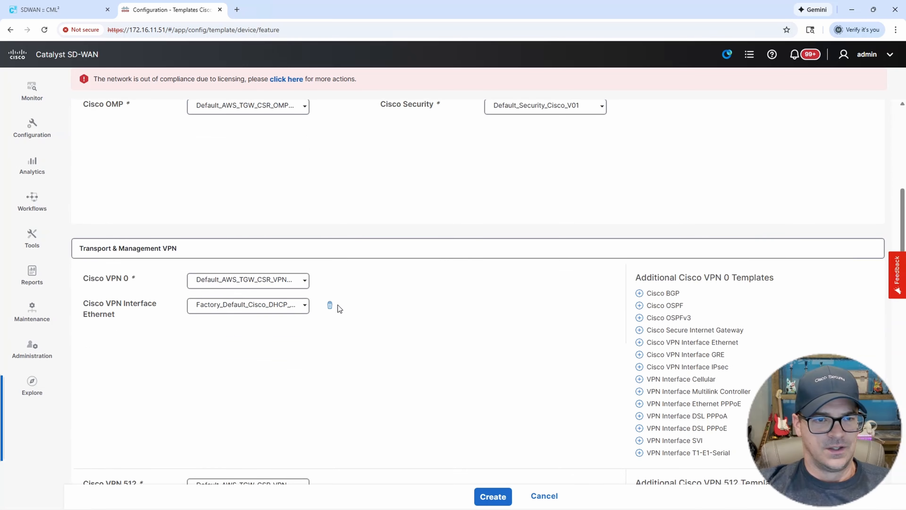
left_click_drag(110, 249, 193, 248)
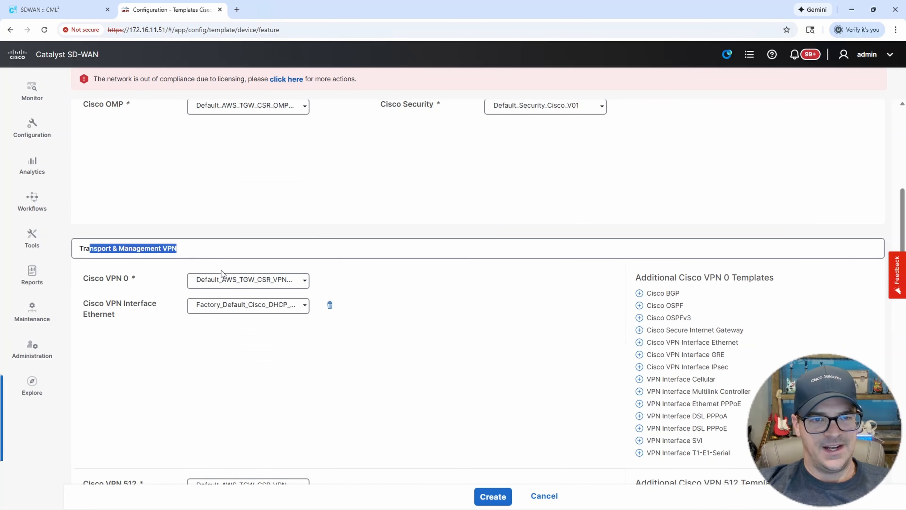
Set Cisco VPN 0 to BRANCH-VPN0 and the first Ethernet interface to BRANCH-G1.
left_click(298, 284)
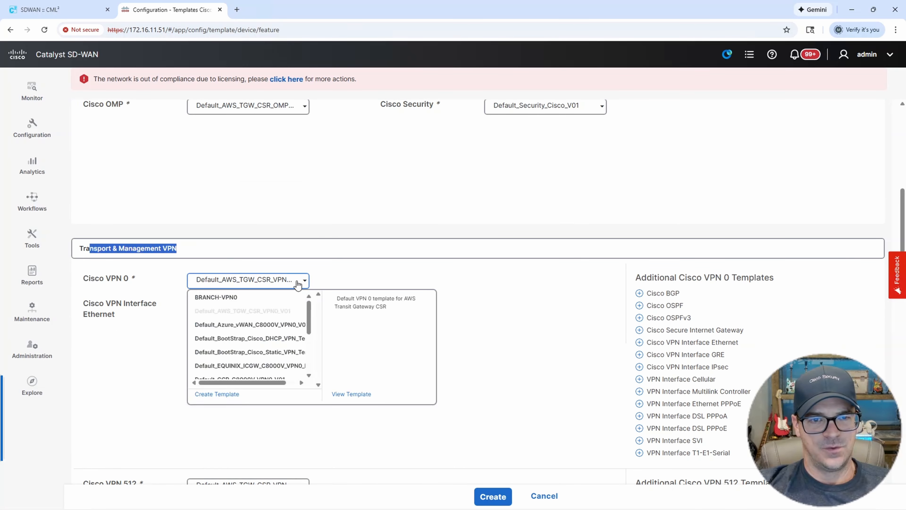
left_click(230, 301)
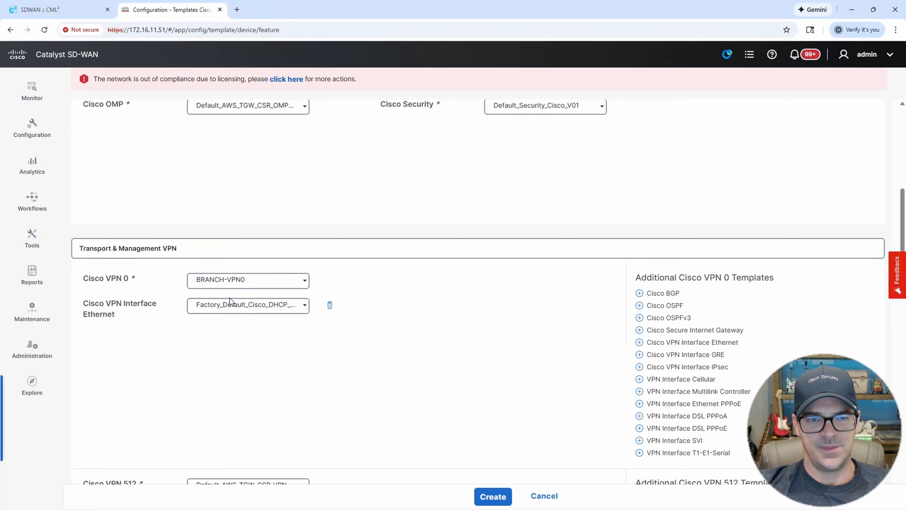
left_click(300, 311)
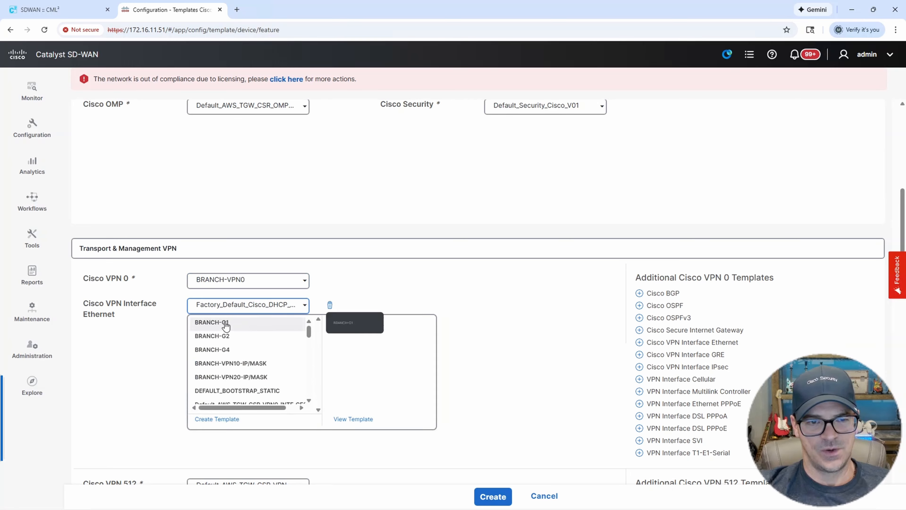
left_click(237, 323)
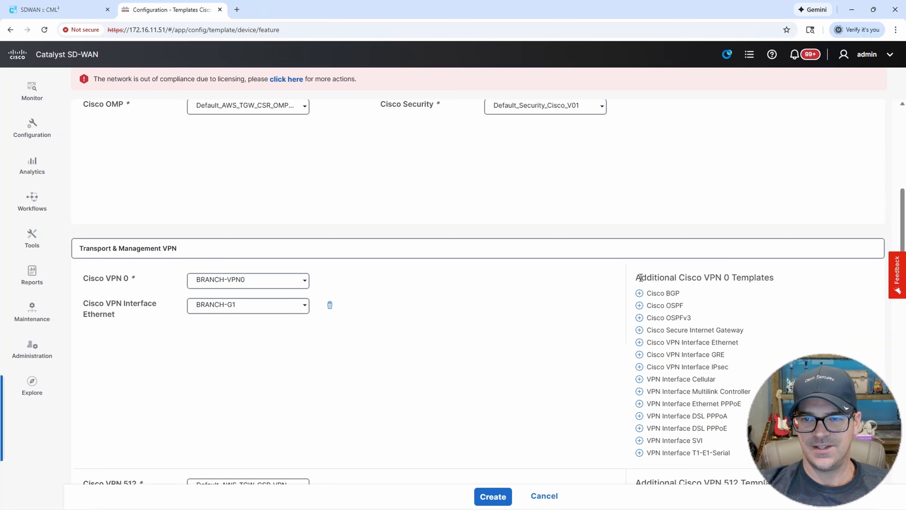
left_click_drag(641, 277, 779, 277)
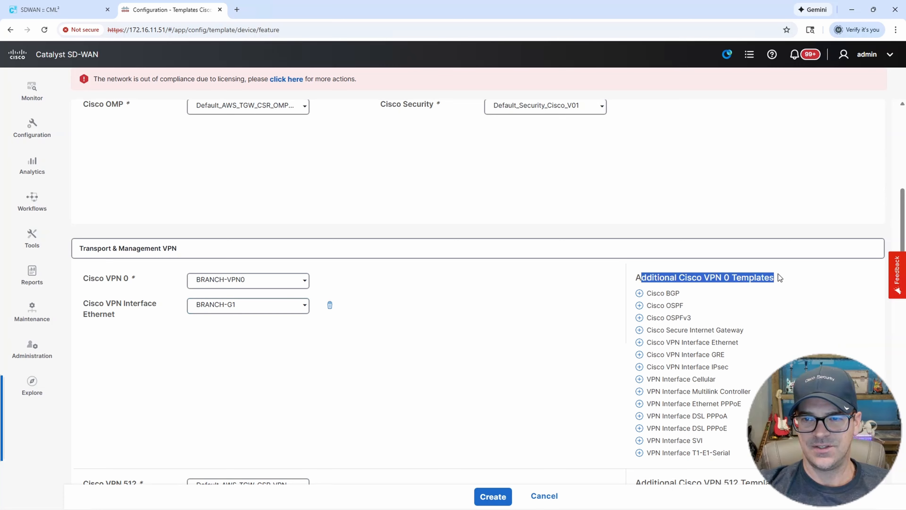
Add two more Ethernet interface rows, assigning BRANCH-G2 to the second and choosing the third's template.
left_click(698, 343)
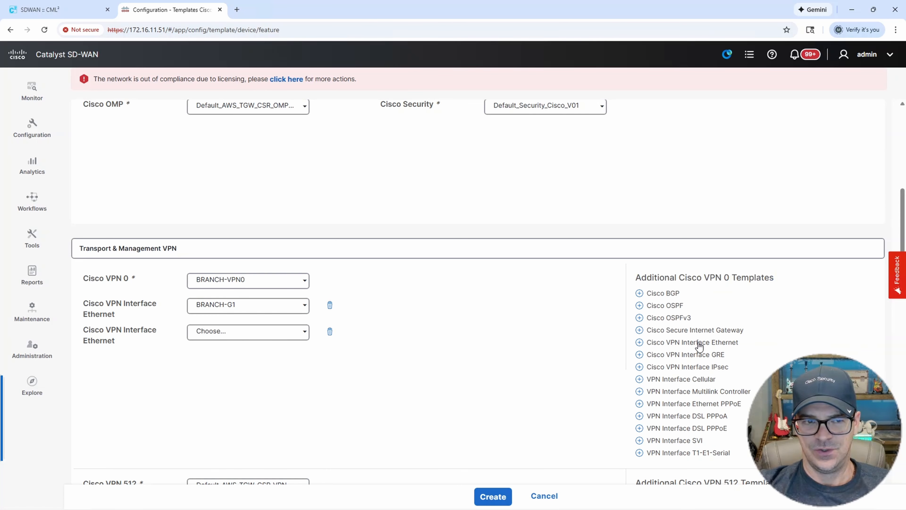
left_click(698, 343)
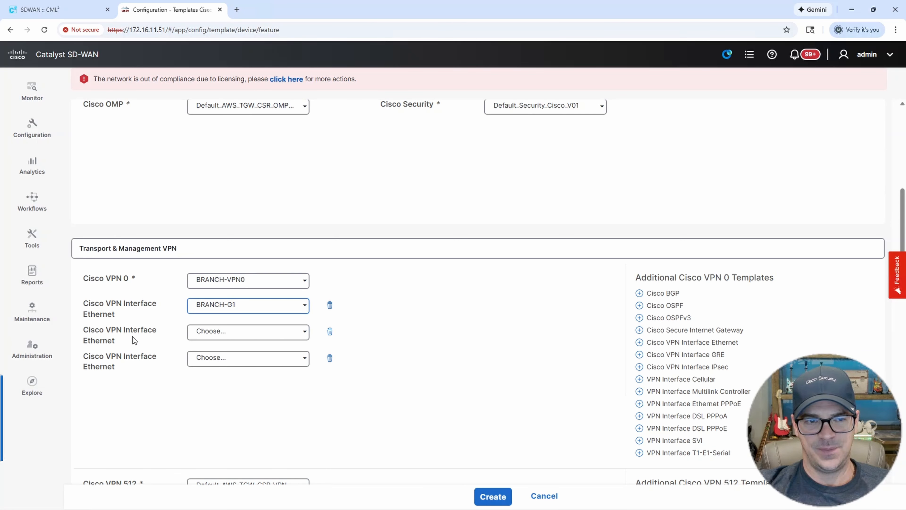
left_click(303, 333)
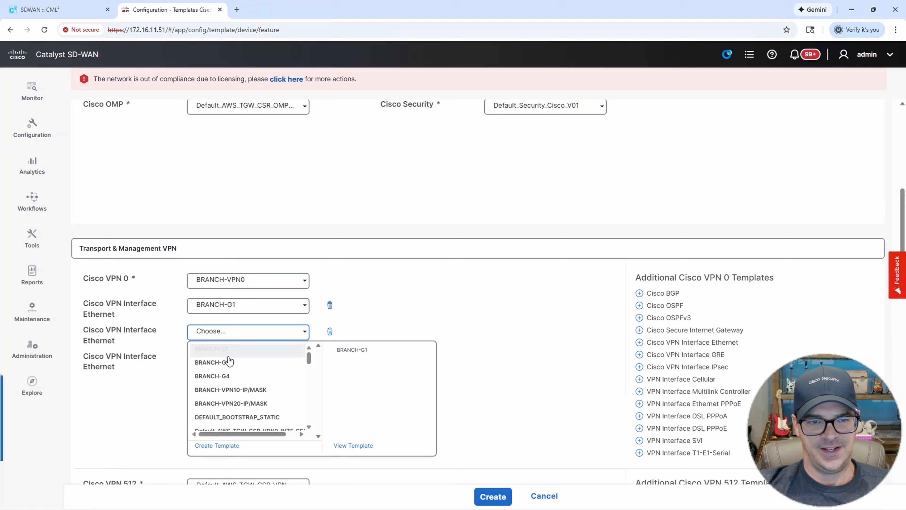
left_click(217, 365)
left_click(300, 359)
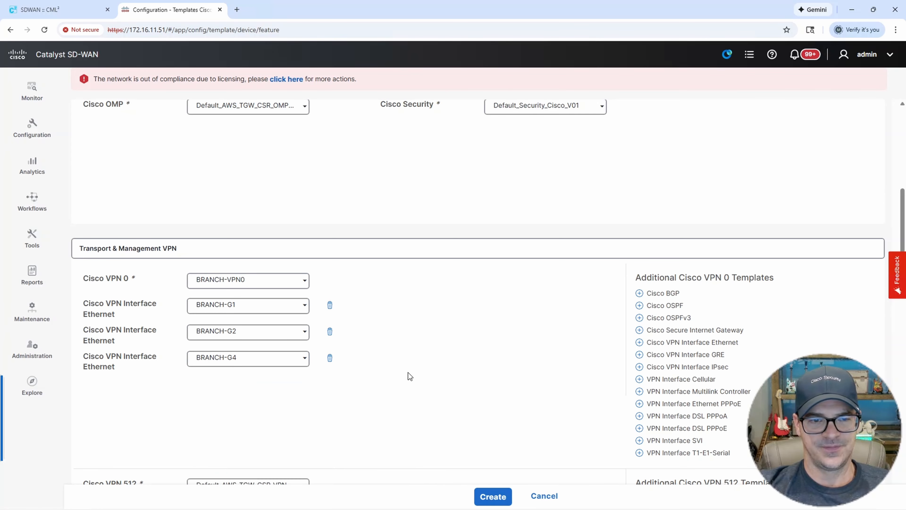
scroll(482, 343, "down", 2)
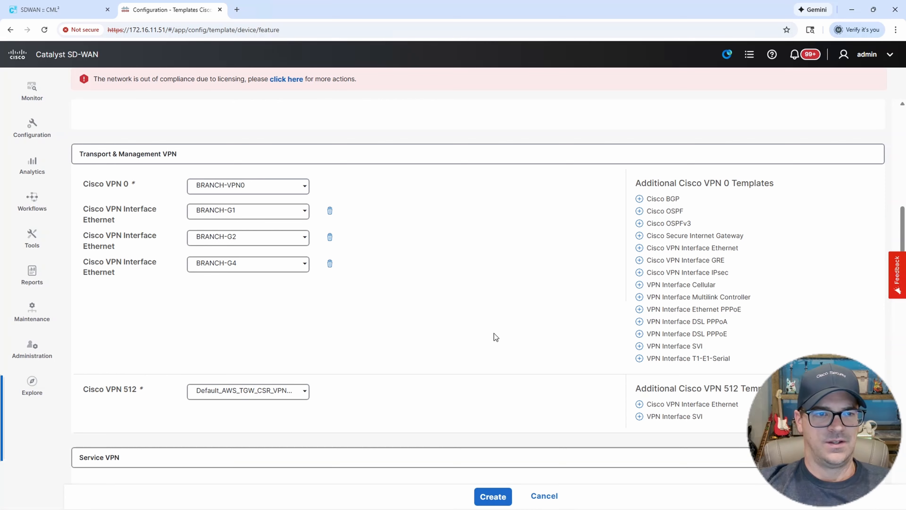
Add BRANCH-VPN10 and BRANCH-VPN20 as service VPNs, skipping sub-templates for now.
scroll(495, 334, "down", 1)
scroll(494, 334, "down", 3)
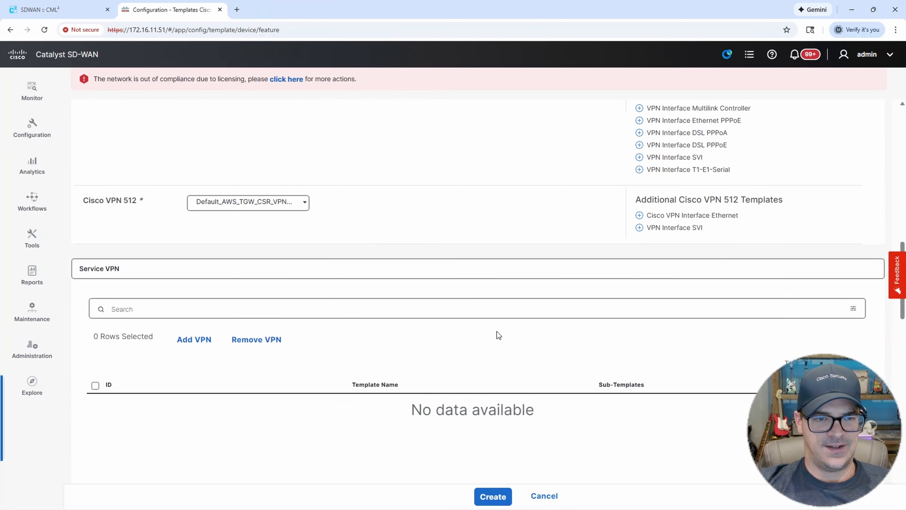
left_click_drag(80, 269, 119, 271)
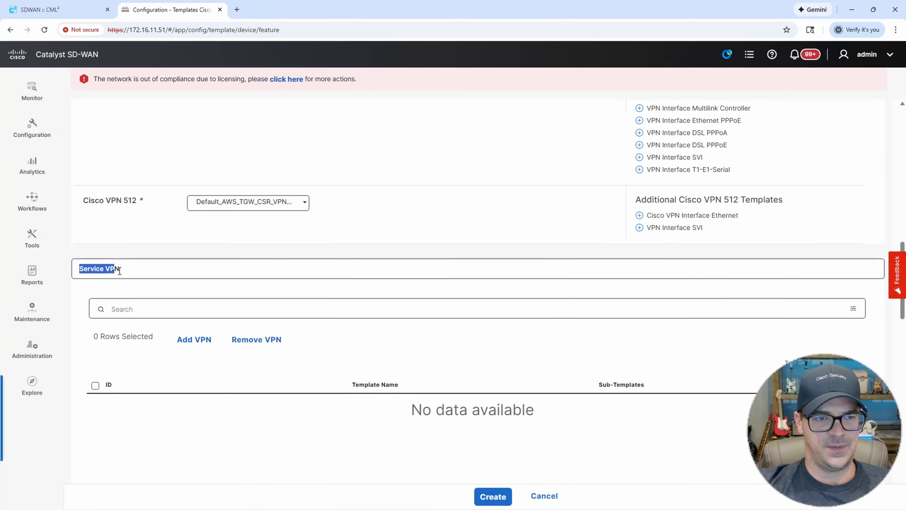
left_click(202, 341)
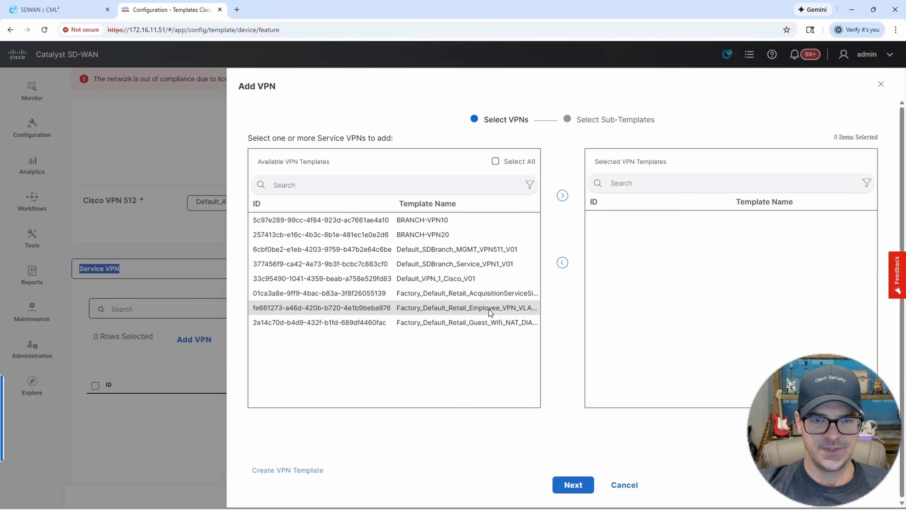
left_click(433, 224)
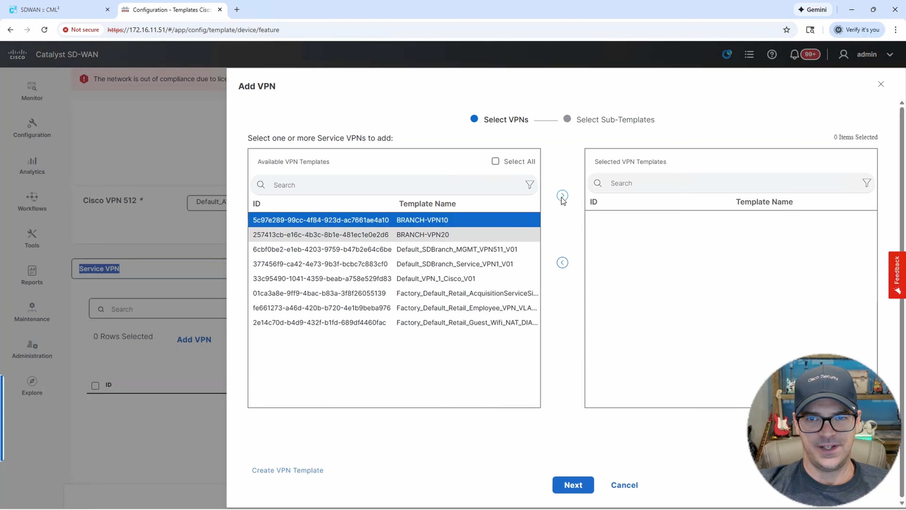
left_click(463, 238)
left_click(460, 238)
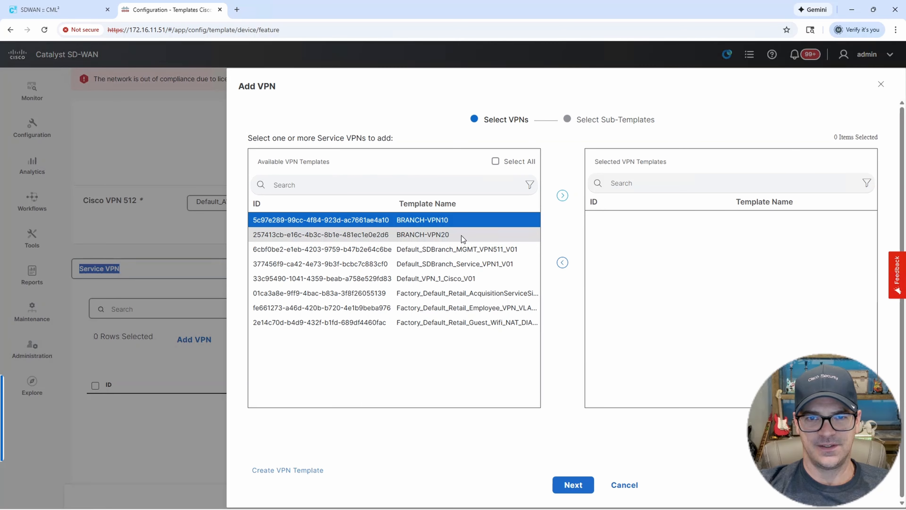
left_click(463, 239)
left_click(562, 195)
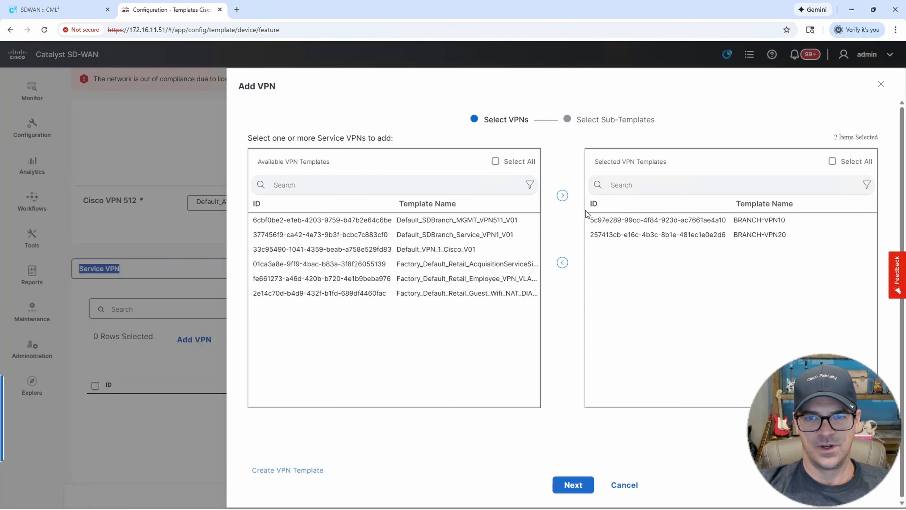
left_click(574, 489)
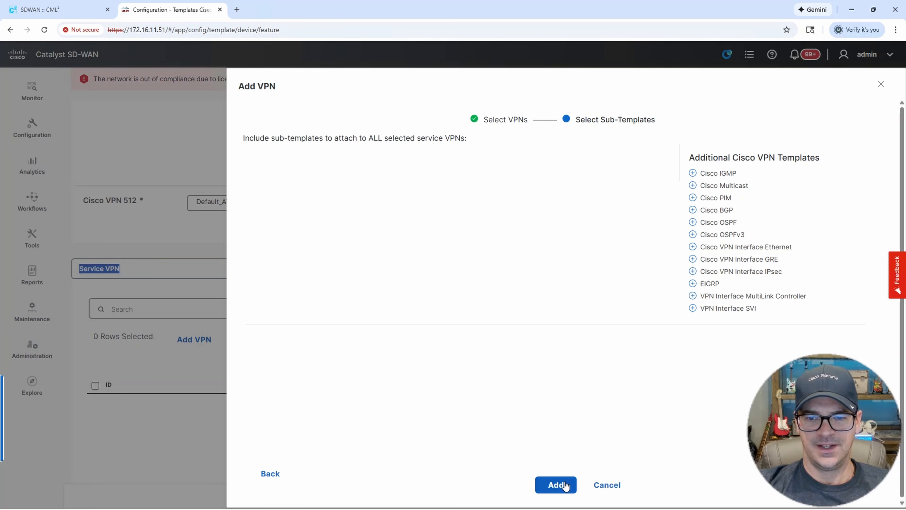
left_click(566, 485)
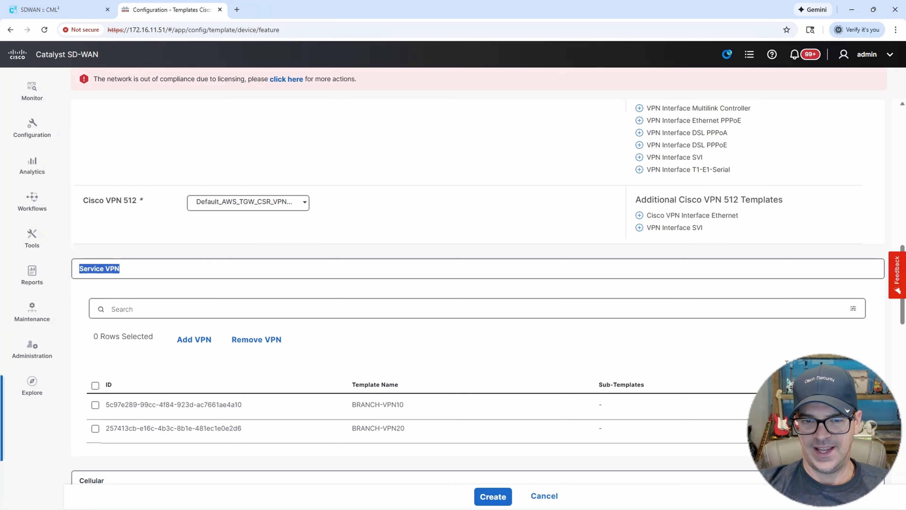
Give BRANCH-VPN10 the BRANCH-VPN10-IP/MASK interface Ethernet sub-template.
left_click(96, 404)
left_click(193, 339)
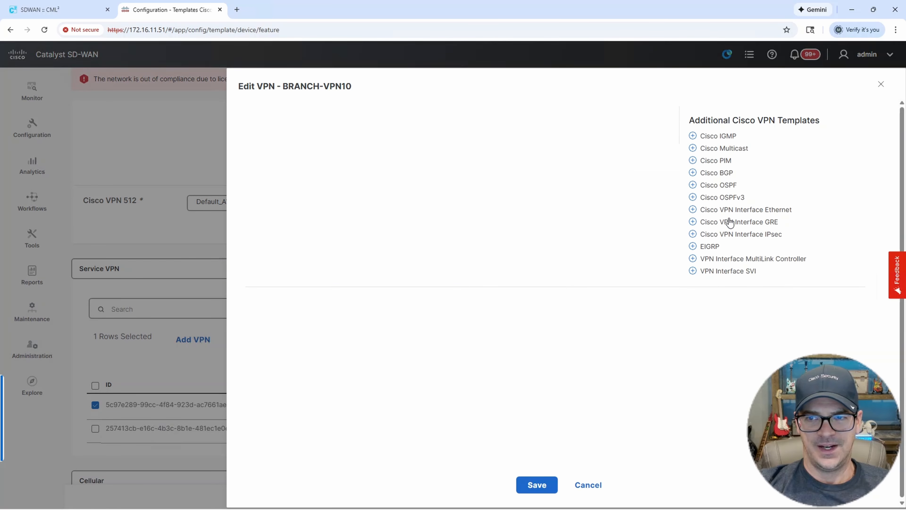
left_click(749, 210)
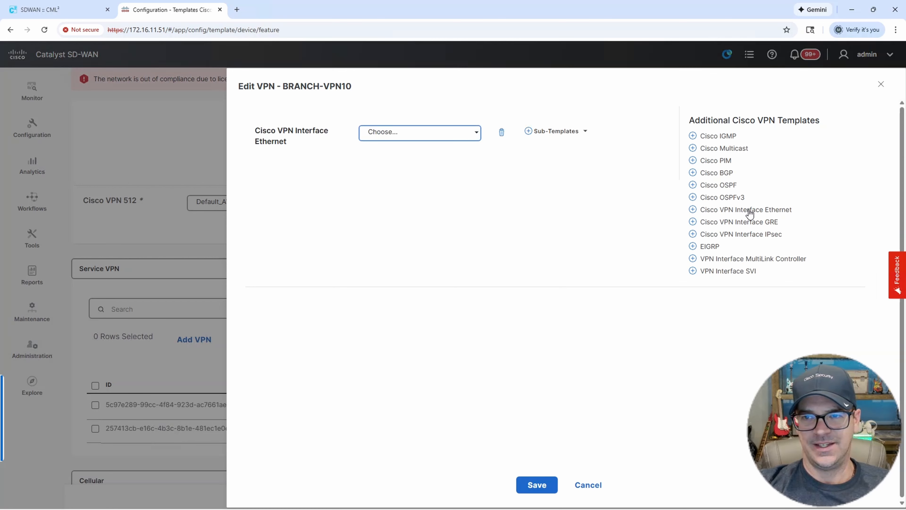
left_click(475, 133)
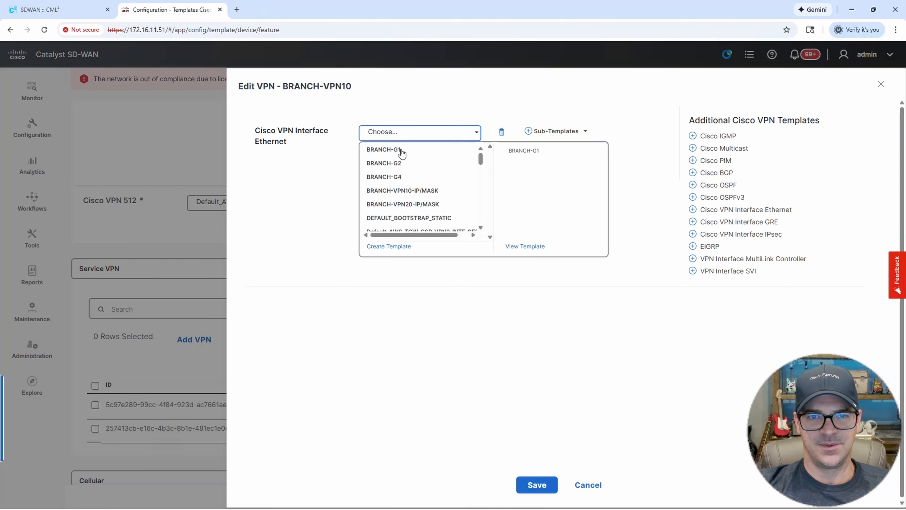
left_click(417, 191)
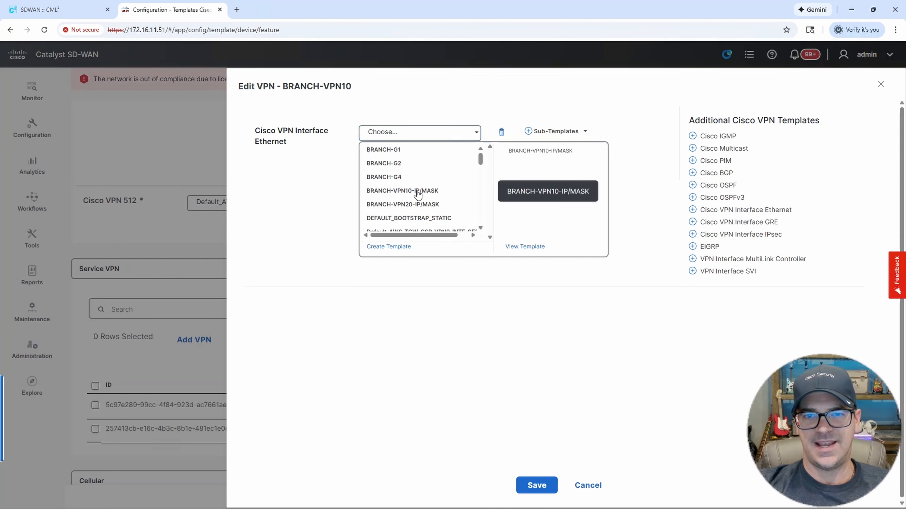
left_click(540, 485)
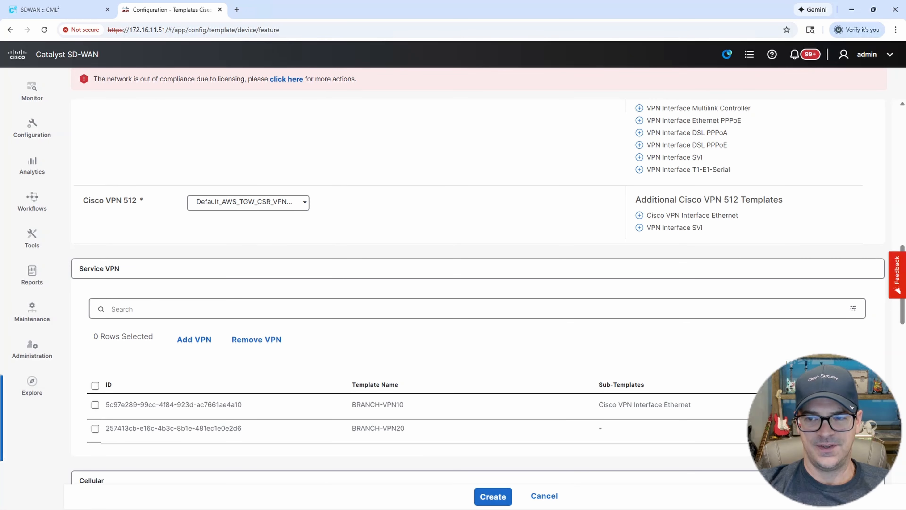
Give BRANCH-VPN20 the BRANCH-VPN20-IP/MASK interface Ethernet sub-template.
left_click(854, 429)
left_click(865, 396)
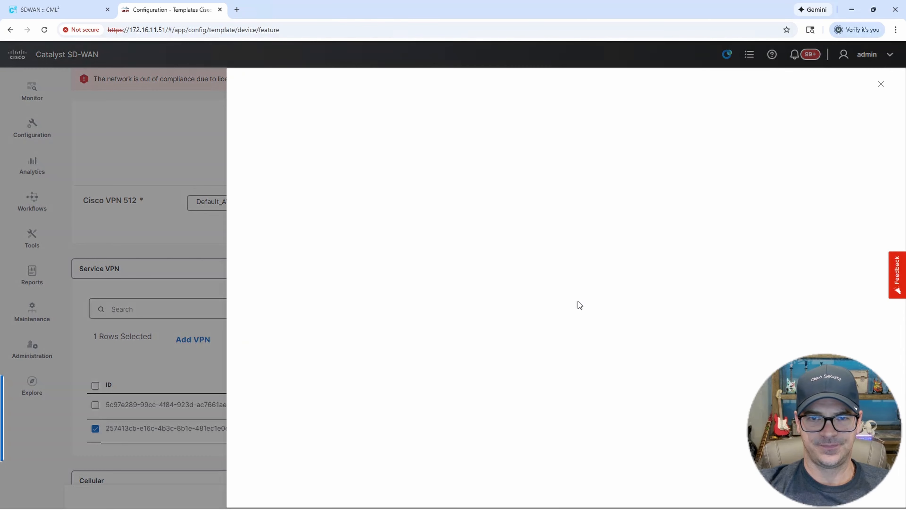
left_click(737, 211)
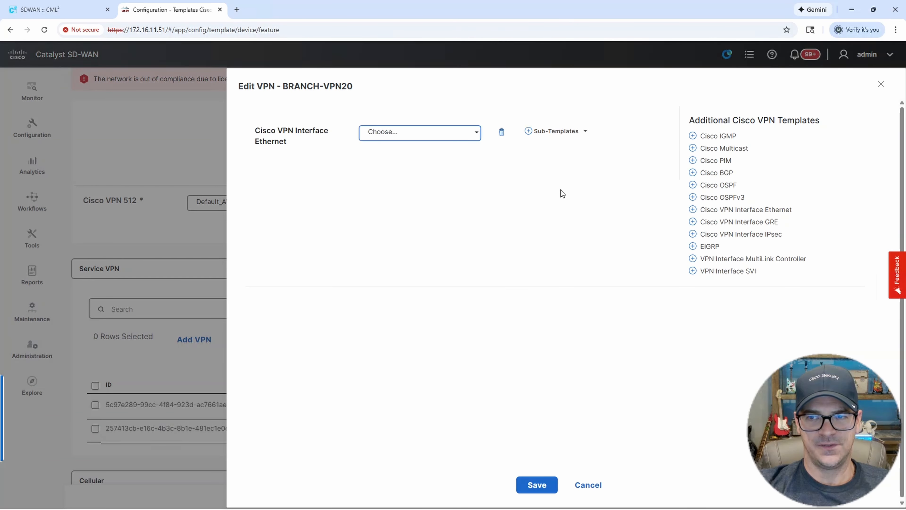
left_click(479, 142)
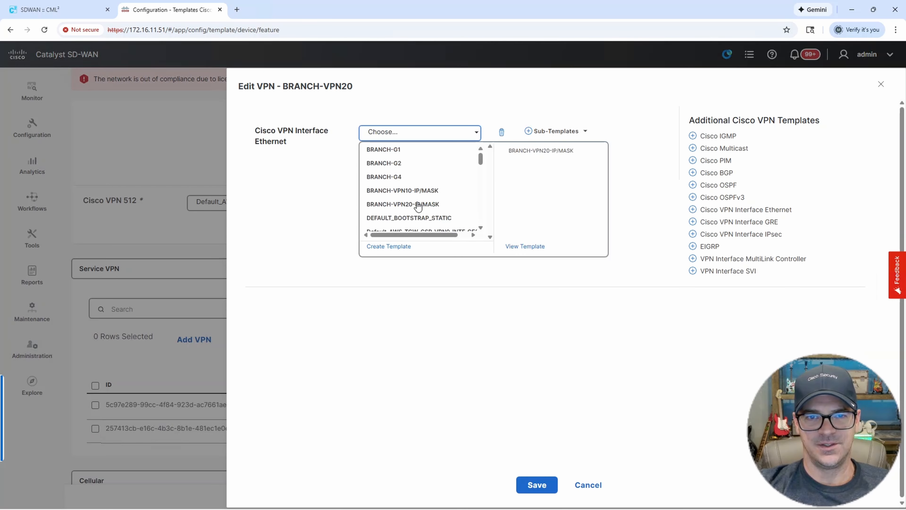
left_click(419, 205)
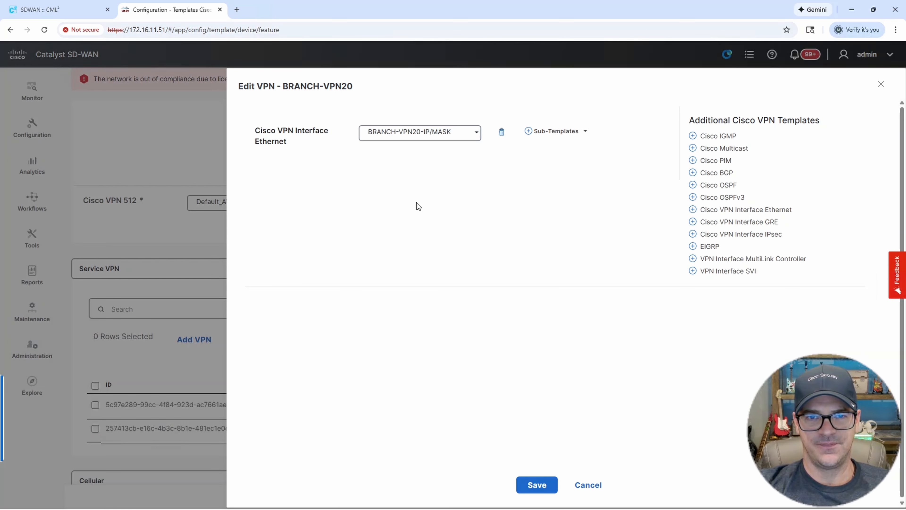
left_click(537, 485)
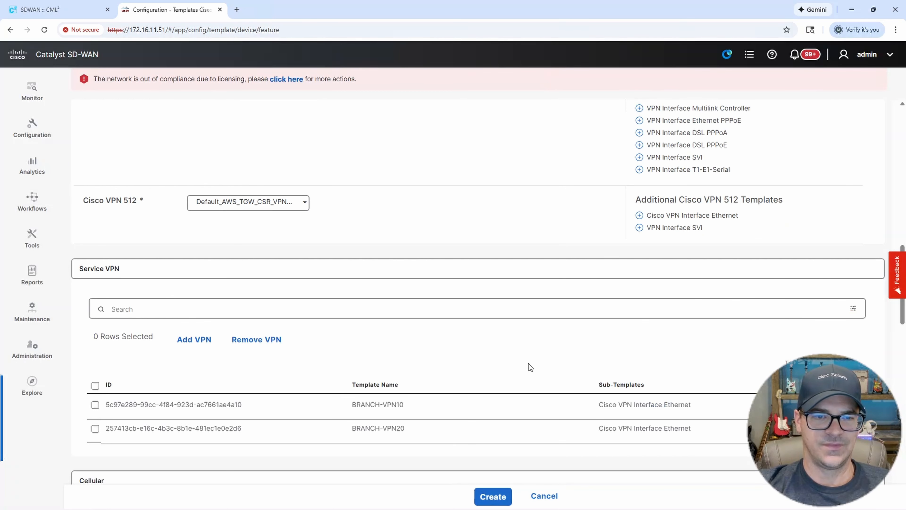
Set BRANCH-CLI as the CLI add-on template and create the BRANCH-SINGLE-ROUTER device template.
scroll(518, 360, "down", 5)
scroll(517, 359, "down", 12)
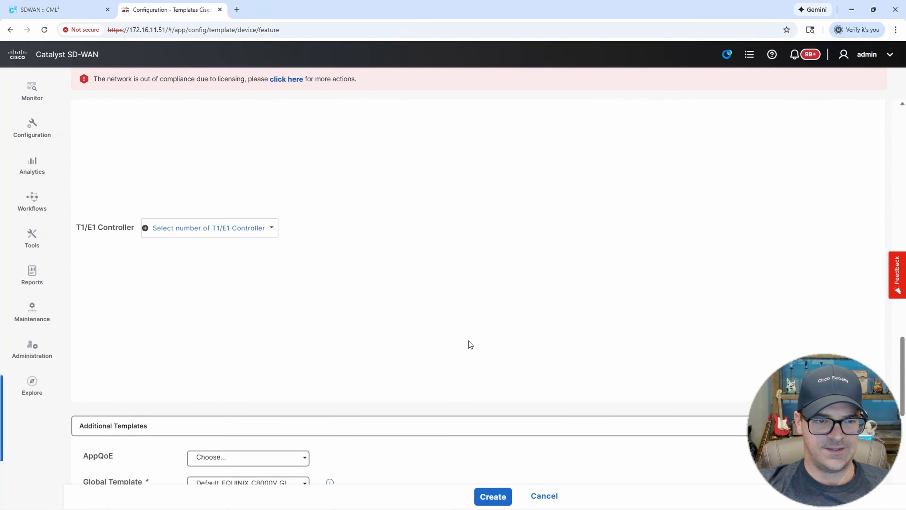
scroll(459, 347, "down", 1)
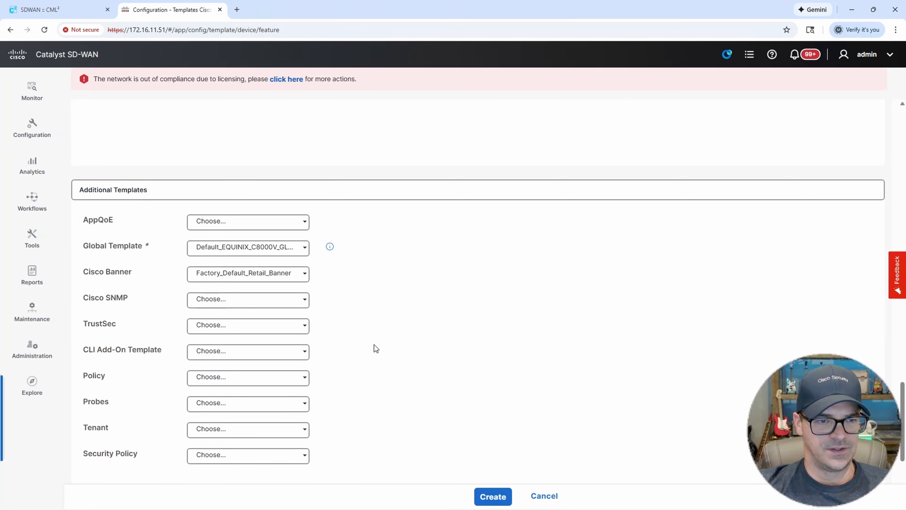
left_click(232, 356)
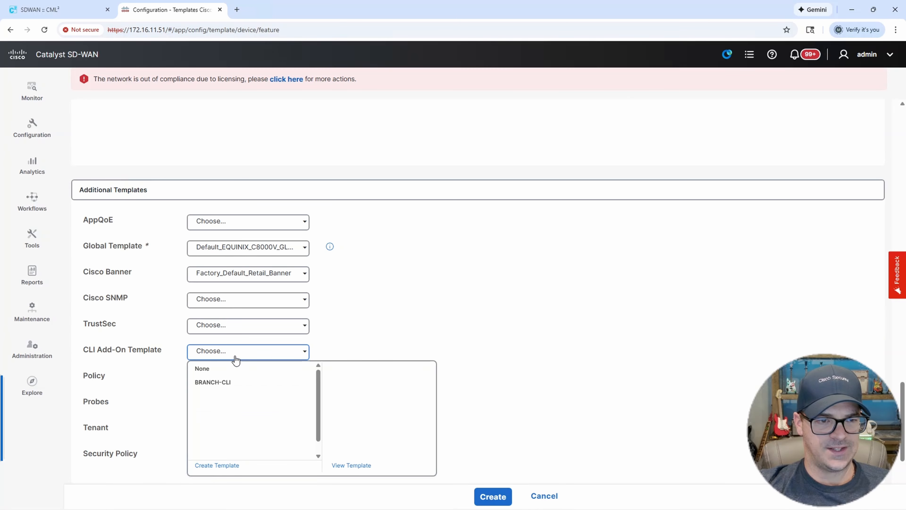
left_click(221, 384)
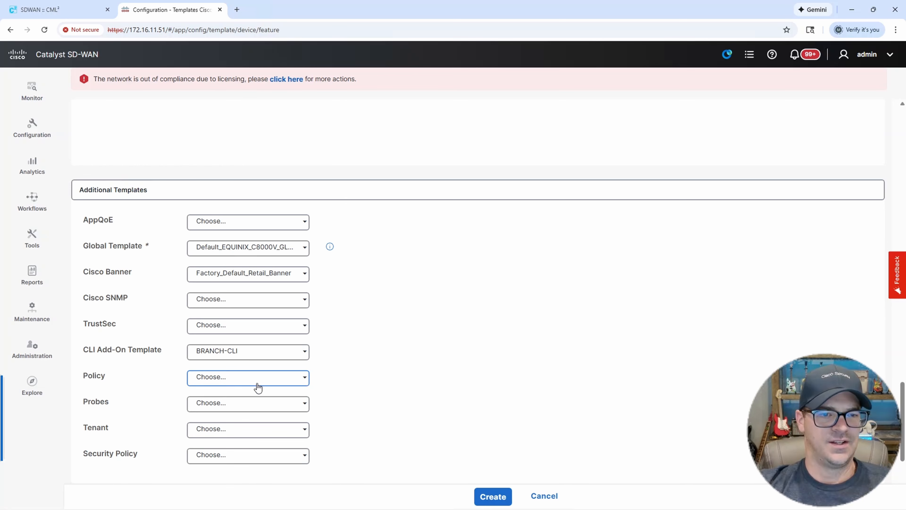
left_click(493, 497)
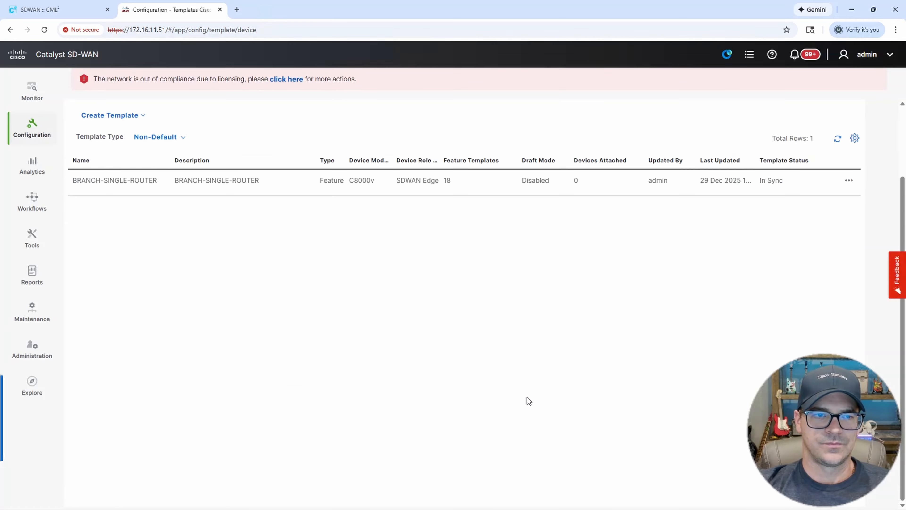
Confirm BRANCH-SINGLE-ROUTER shows 0 devices attached and bring up its actions menu.
scroll(492, 357, "down", 2)
scroll(411, 268, "up", 3)
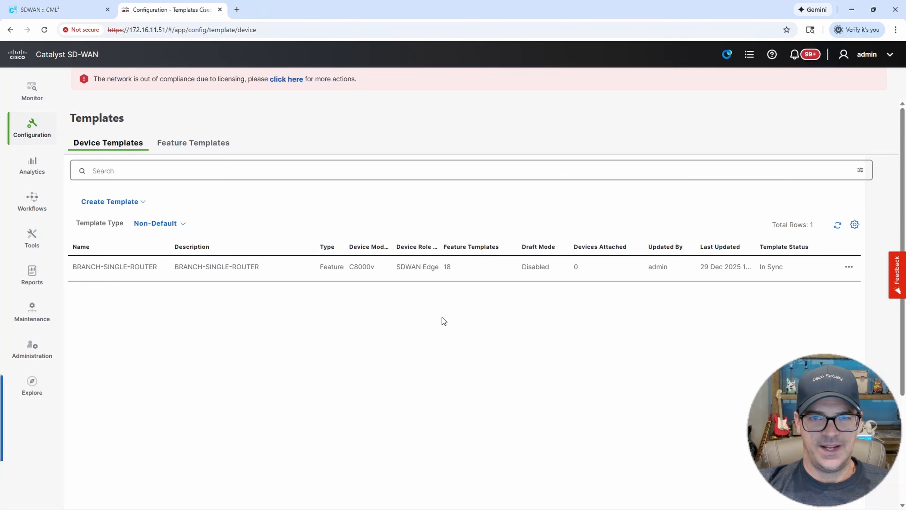
left_click_drag(77, 273, 149, 277)
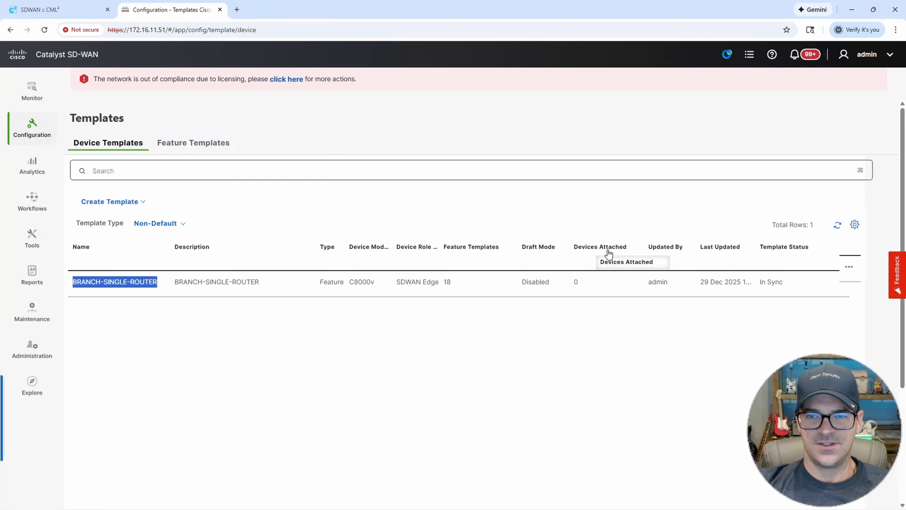
double_click(576, 266)
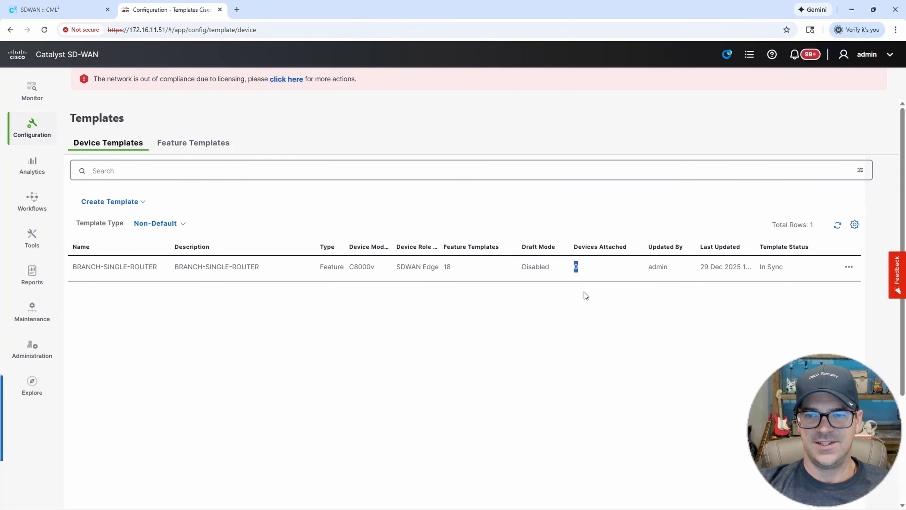
left_click(848, 269)
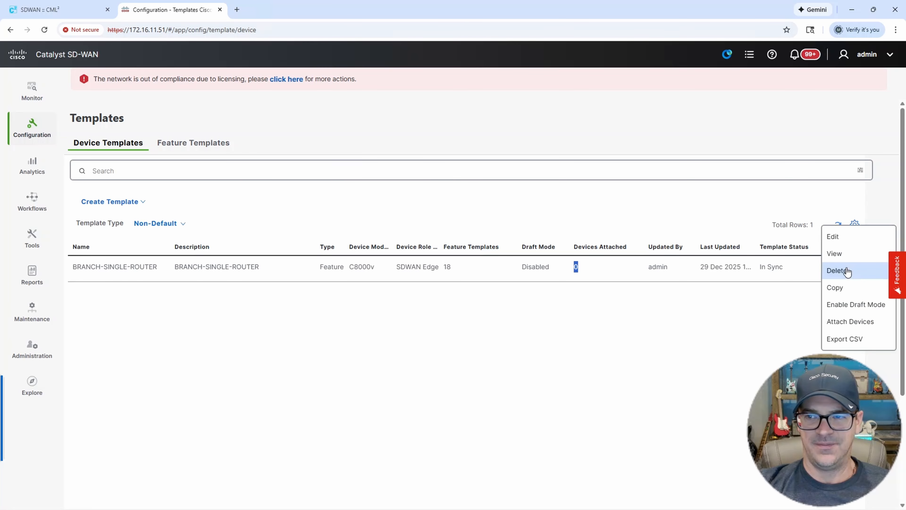
Attach SJC-CE-01 to the BRANCH-SINGLE-ROUTER template.
left_click(852, 323)
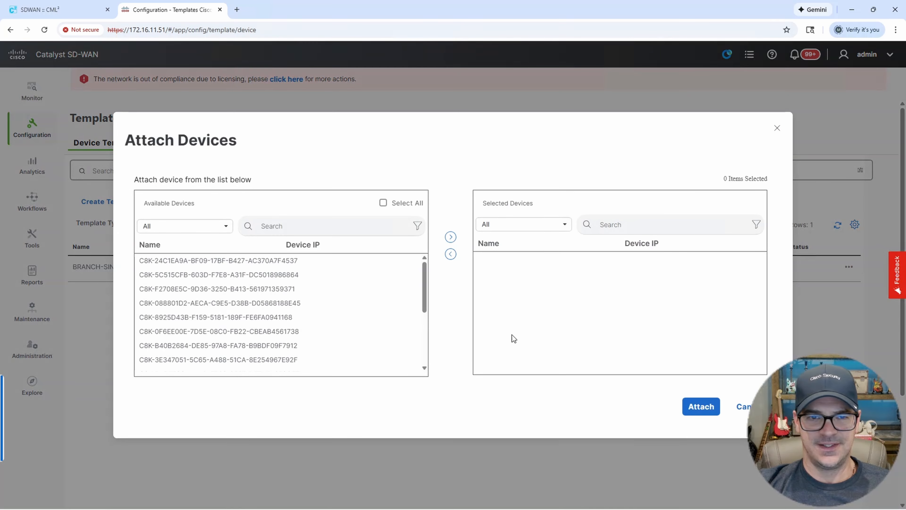
left_click_drag(425, 270, 426, 345)
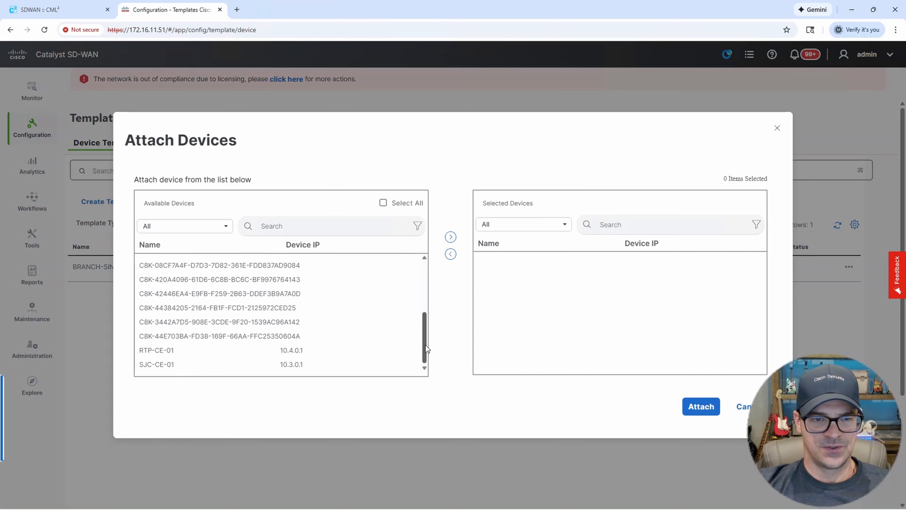
left_click(165, 365)
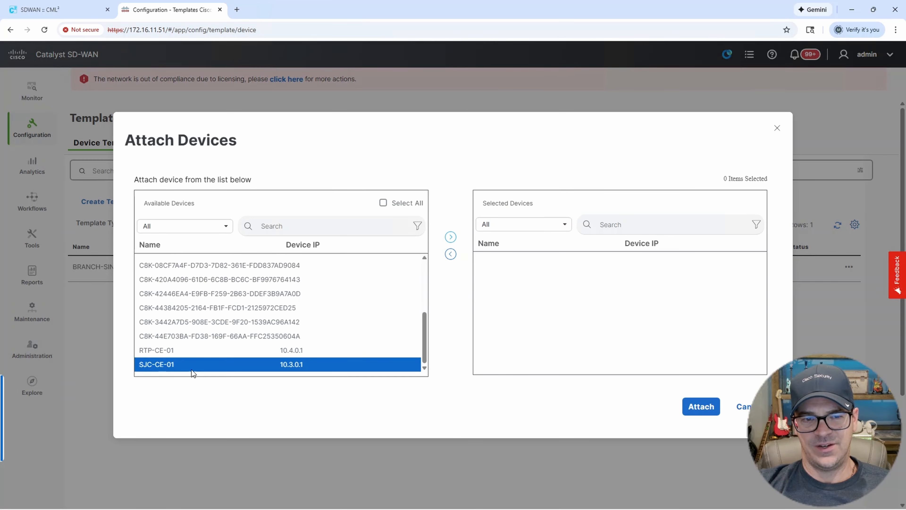
left_click(451, 237)
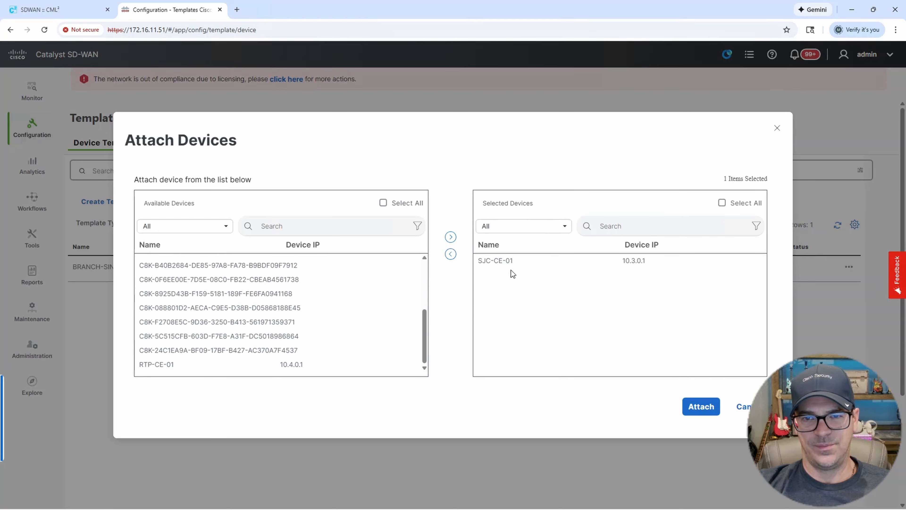
left_click(700, 407)
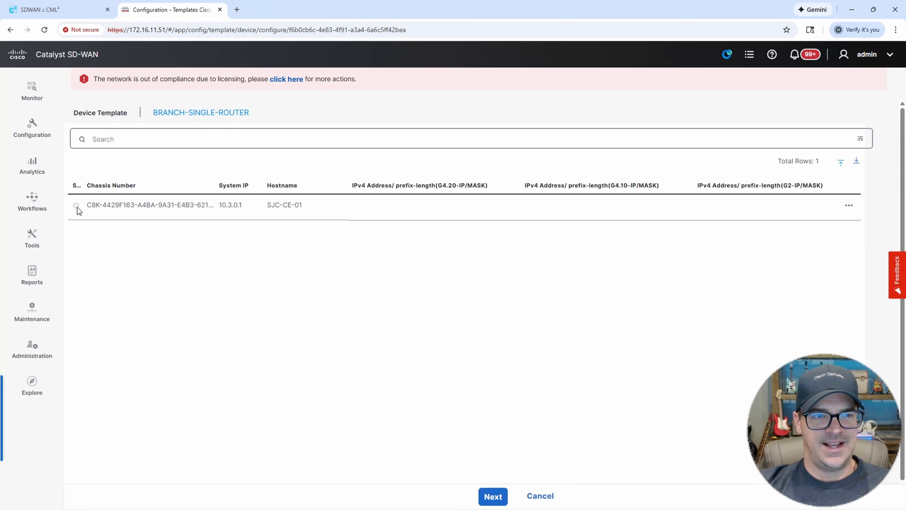
Widen the Status column and open SJC-CE-01's variables form, showing the required address fields.
left_click_drag(84, 186, 175, 186)
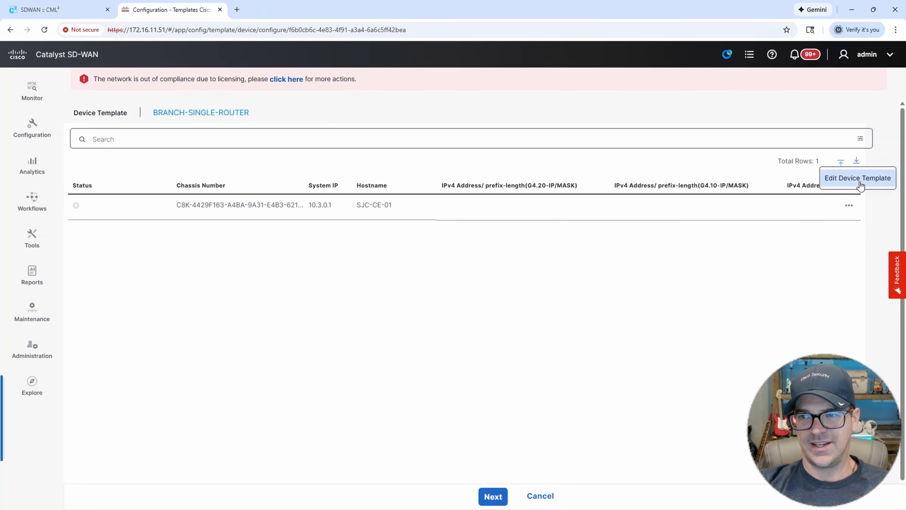
left_click(850, 207)
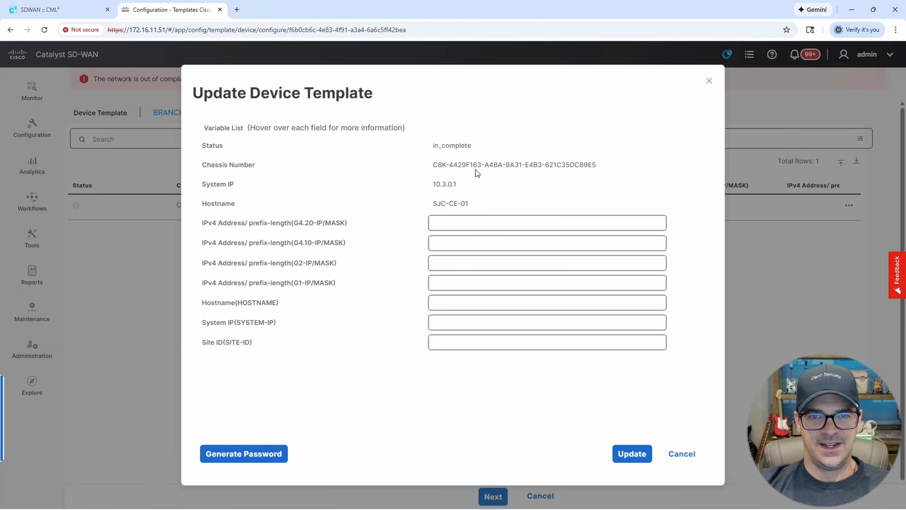
left_click_drag(476, 145, 429, 146)
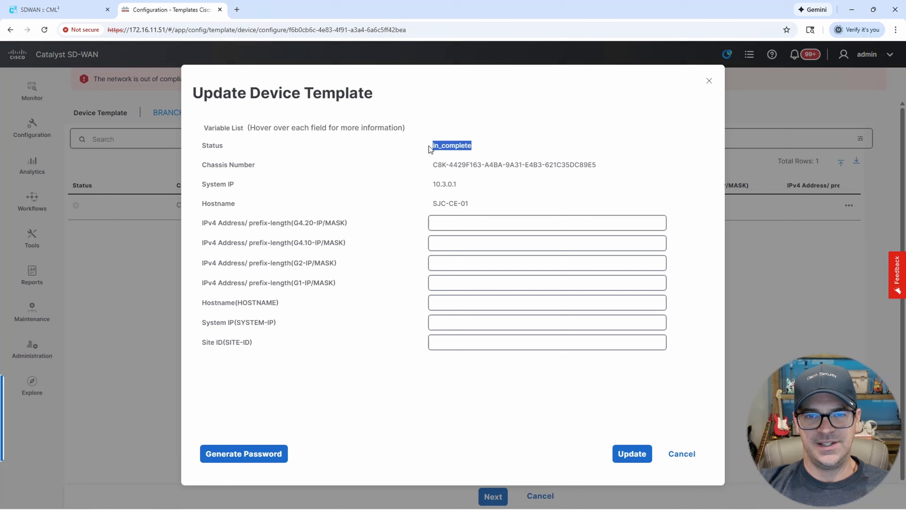
left_click(440, 222)
left_click(450, 245)
left_click(451, 269)
left_click(510, 183)
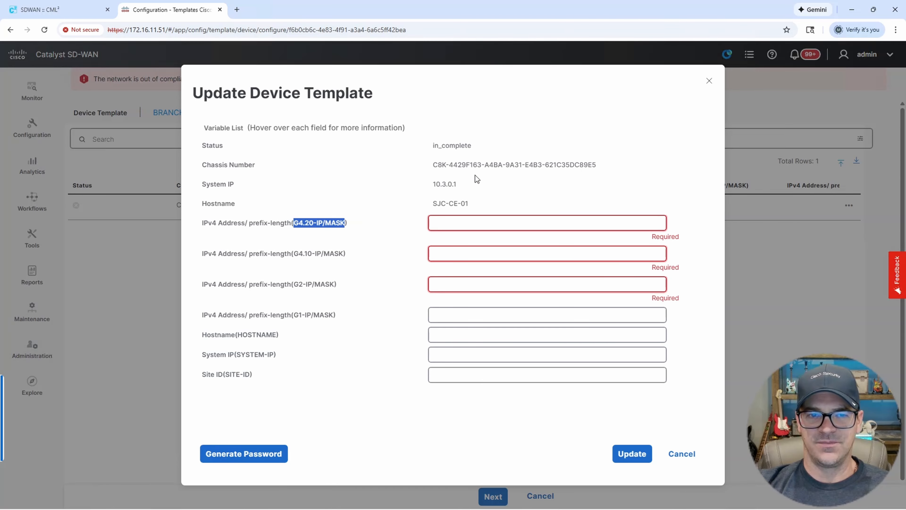
Review the G4.20, G4.10 and G1 interface names and SJC-CE-01's system IP.
left_click(360, 194)
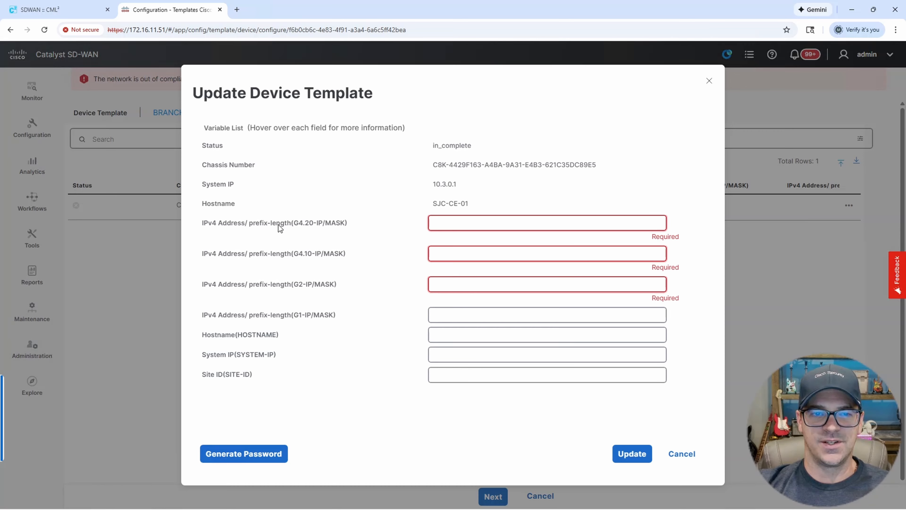
left_click_drag(208, 227, 219, 255)
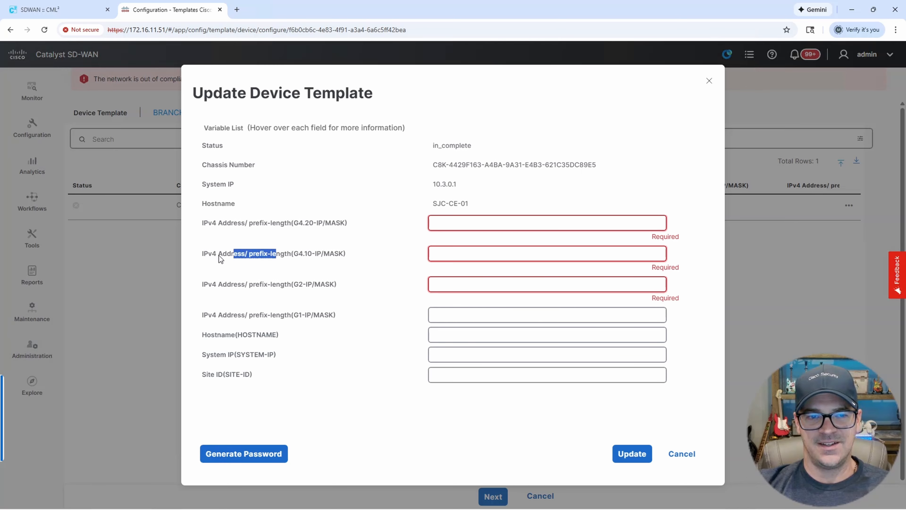
left_click(262, 290)
left_click_drag(256, 320, 338, 316)
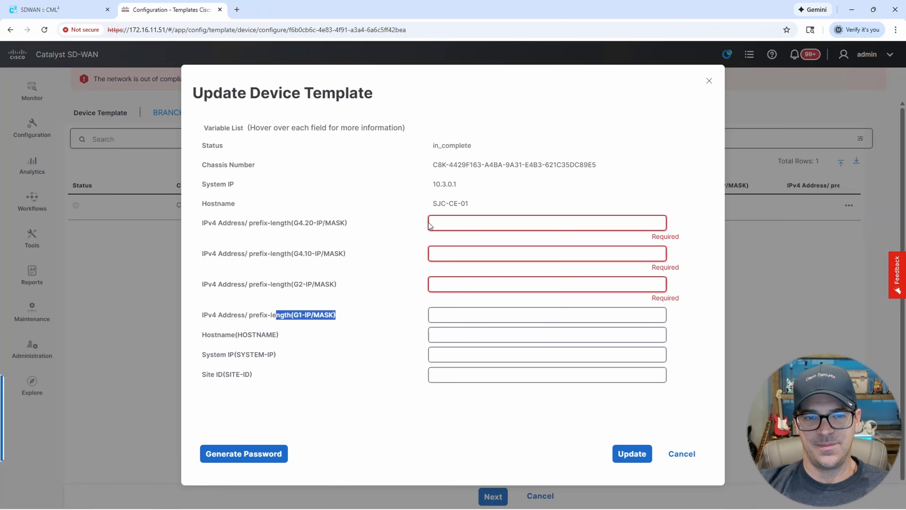
left_click(474, 220)
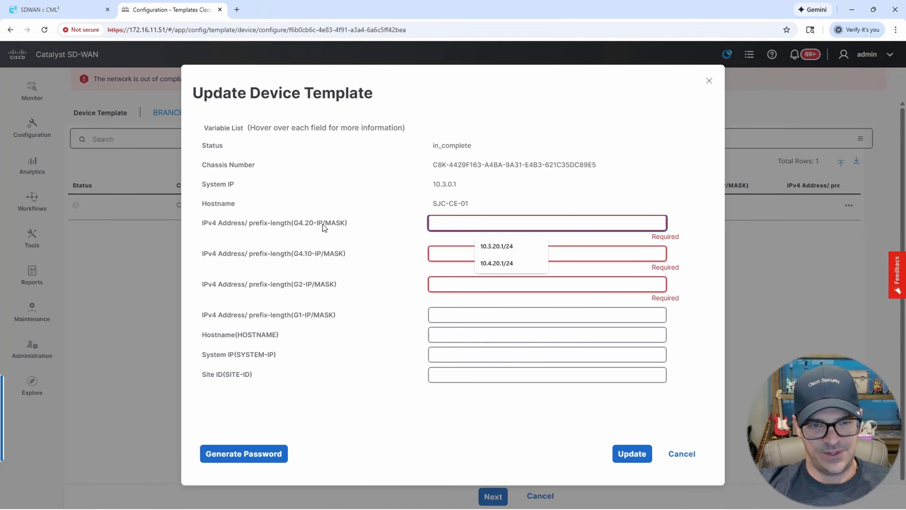
left_click_drag(296, 223, 315, 225)
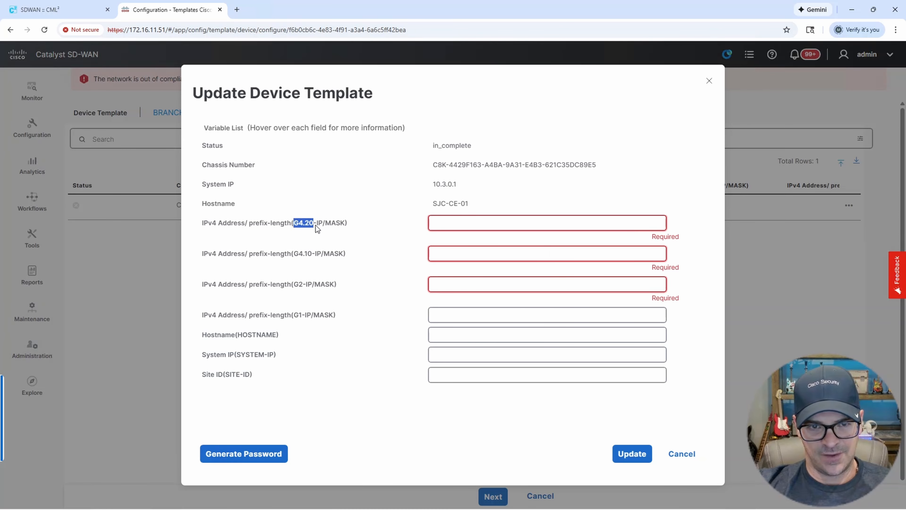
left_click(444, 220)
left_click_drag(436, 185, 458, 185)
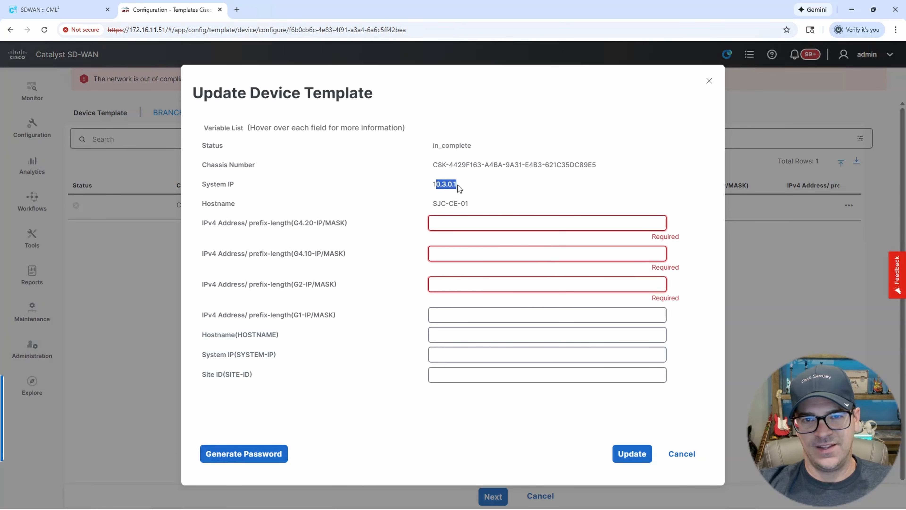
Enter 10.3.20.1/24 for G4.20 and 10.3.10.1/24 for G4.10.
left_click(454, 220)
type("10.3.20")
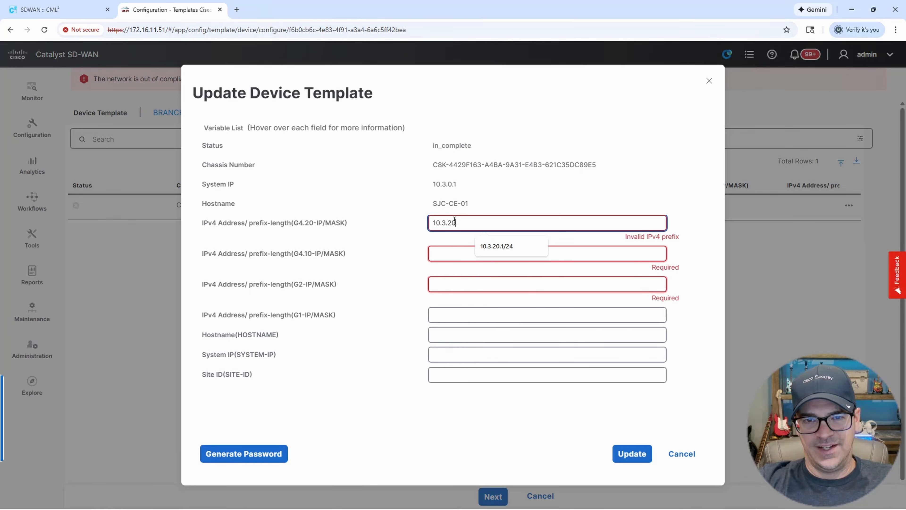
type(".1/24")
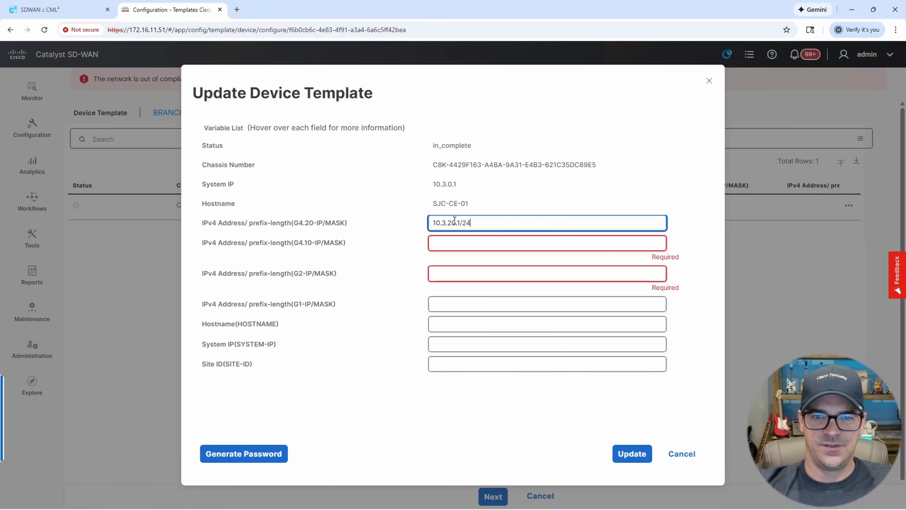
left_click(466, 242)
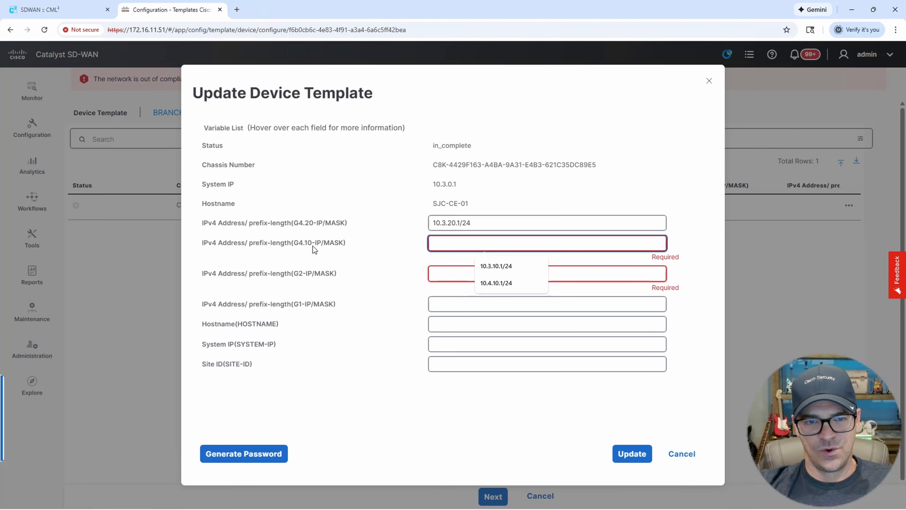
type("1")
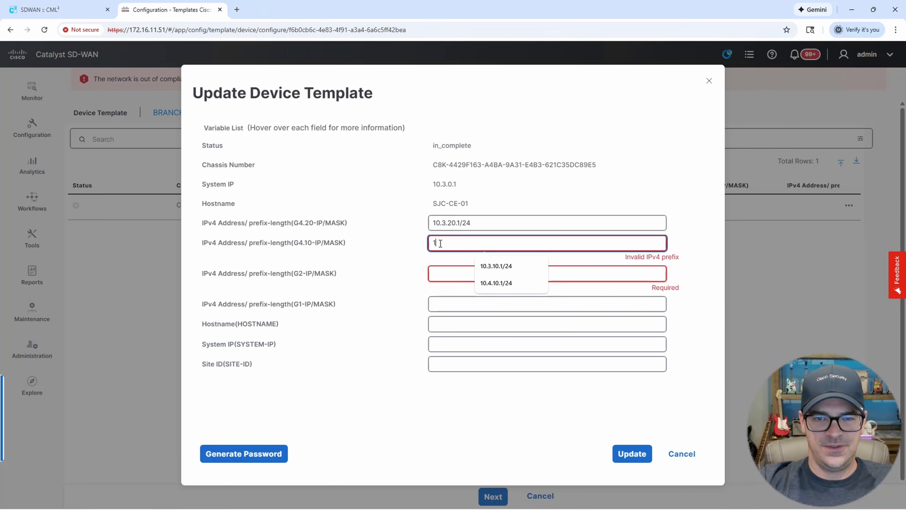
type("0.3.10.1")
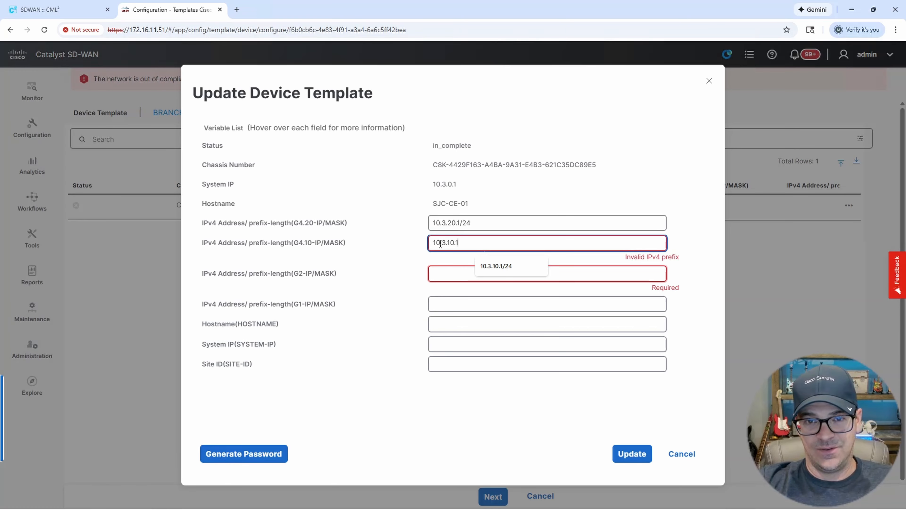
type("/24")
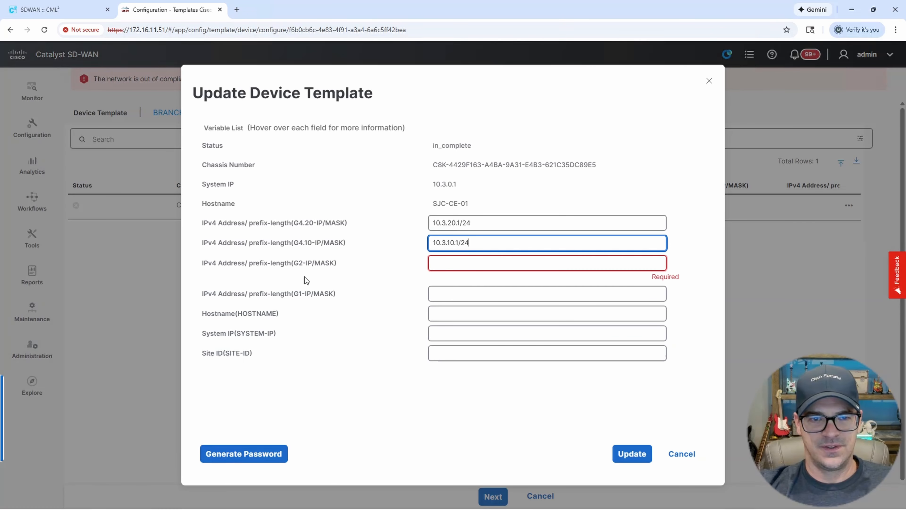
left_click(305, 265)
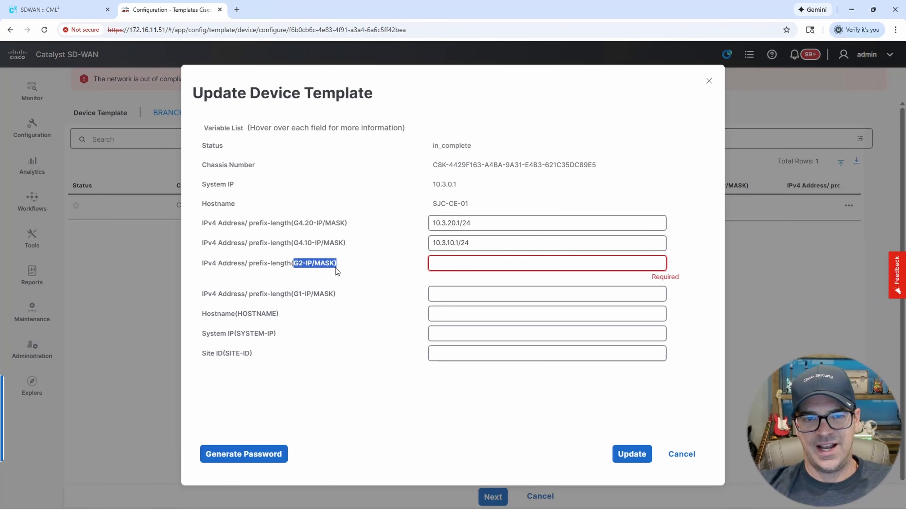
Switch to the SDWAN lab topology in Cisco Modeling Labs to check interface addressing.
left_click(66, 14)
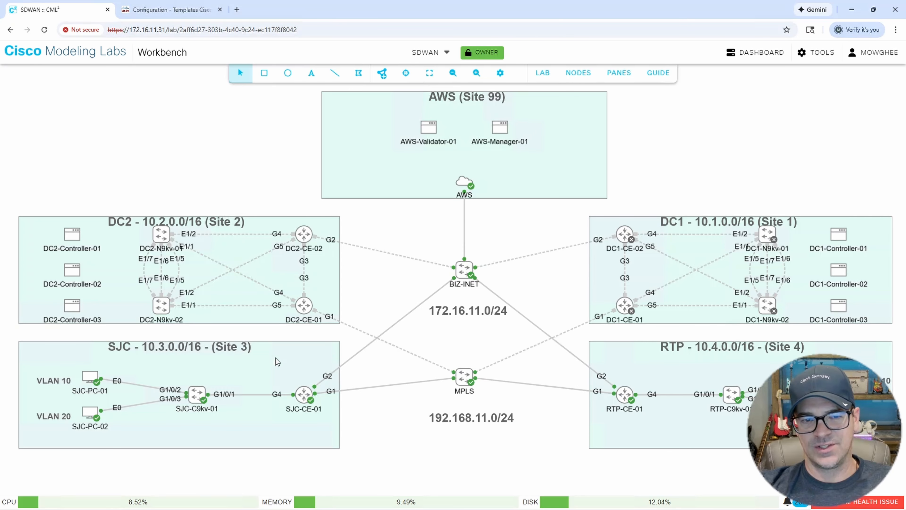
Enter SJC-CE-01's G2 address 172.16.11.103/24 and G1 address 192.168.11.103/24.
left_click(179, 13)
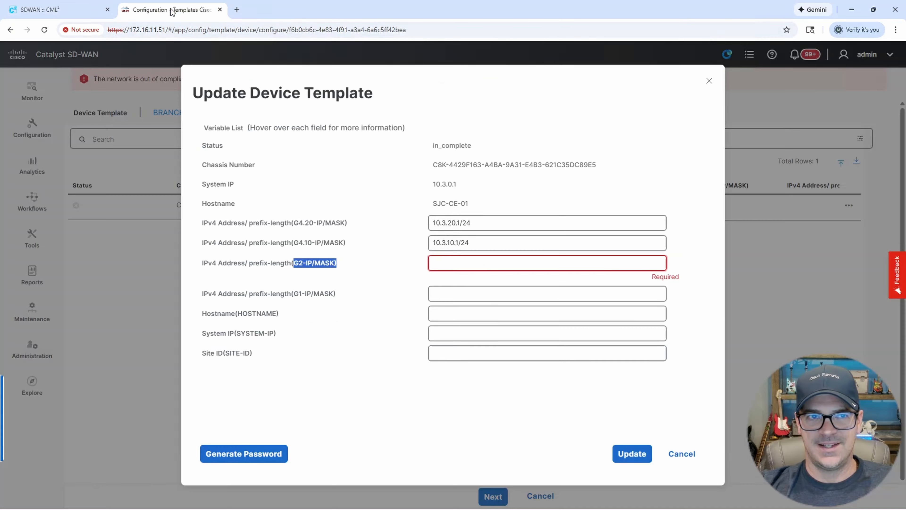
left_click(449, 262)
type("17")
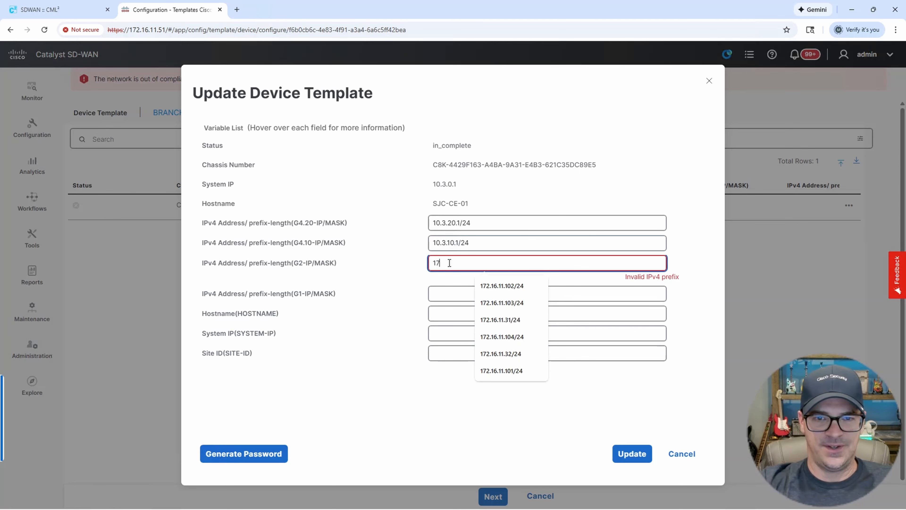
type("2.16.11.103")
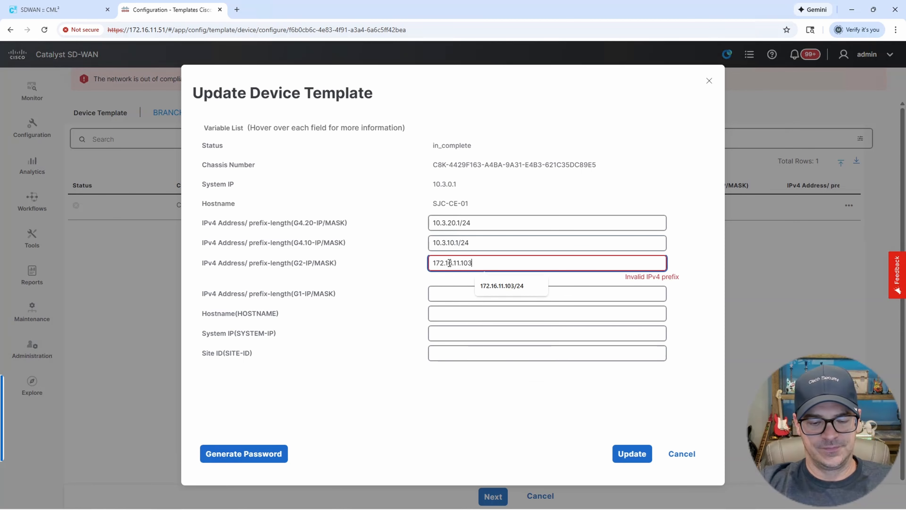
type("/24")
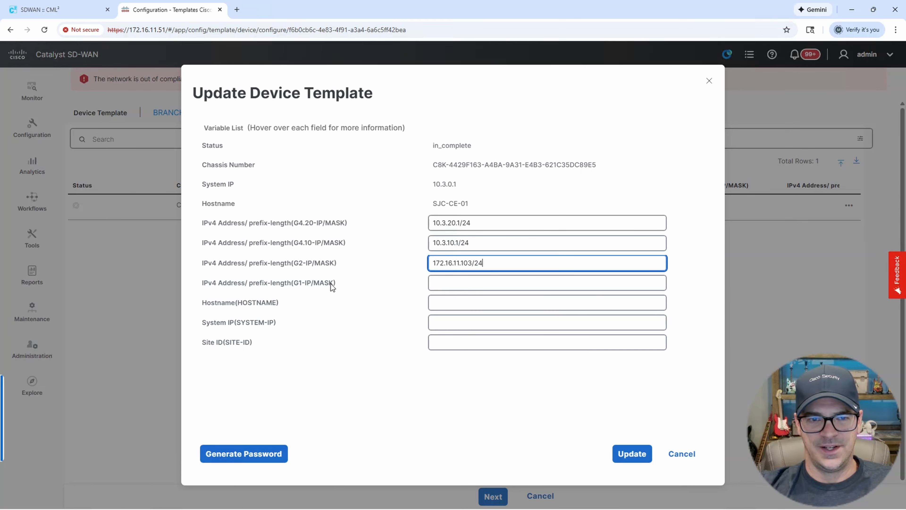
left_click_drag(295, 284, 339, 284)
left_click(450, 285)
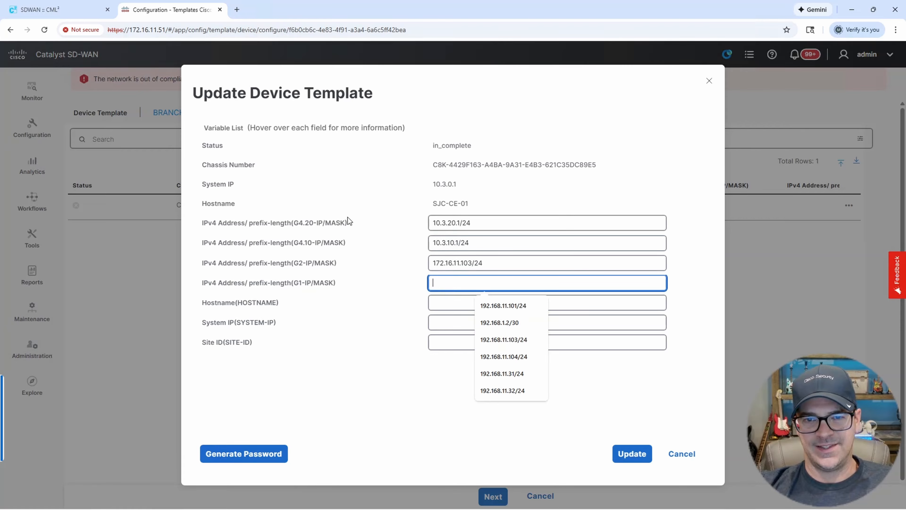
left_click(82, 10)
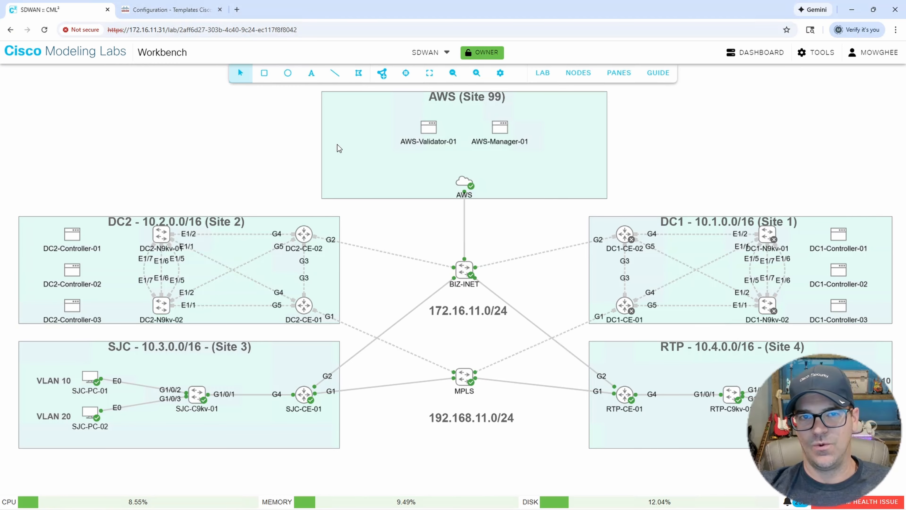
left_click(193, 7)
left_click(459, 286)
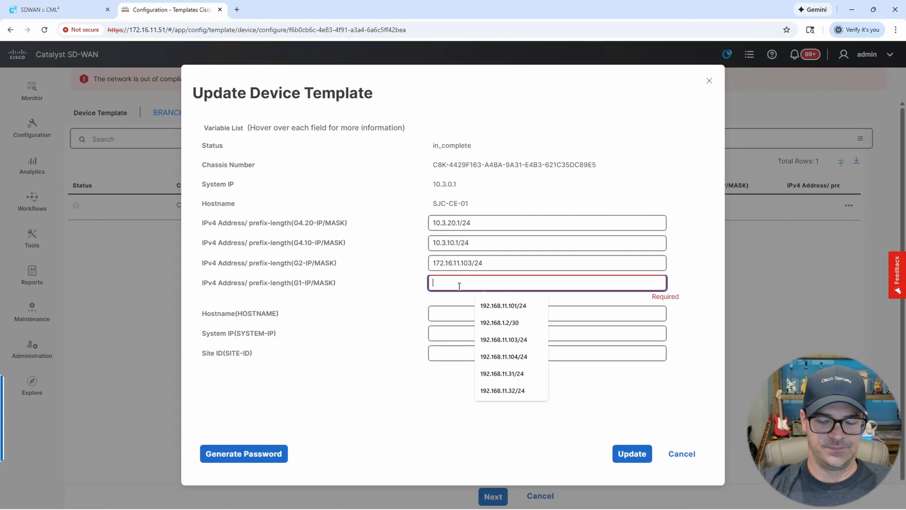
type("192.168.11.103/24")
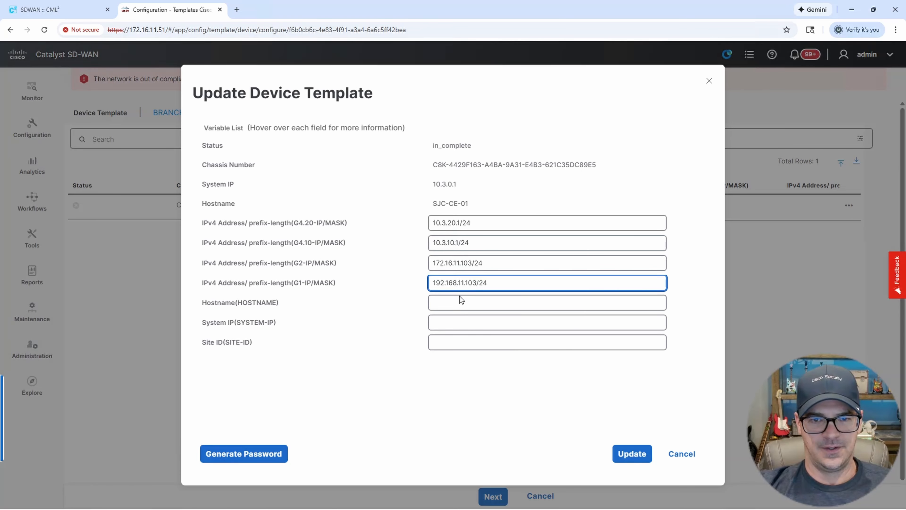
Fill in hostname SJC-CE-01, system IP 10.3.0.1 and site ID 3, then save the values.
left_click(470, 303)
type("SJ")
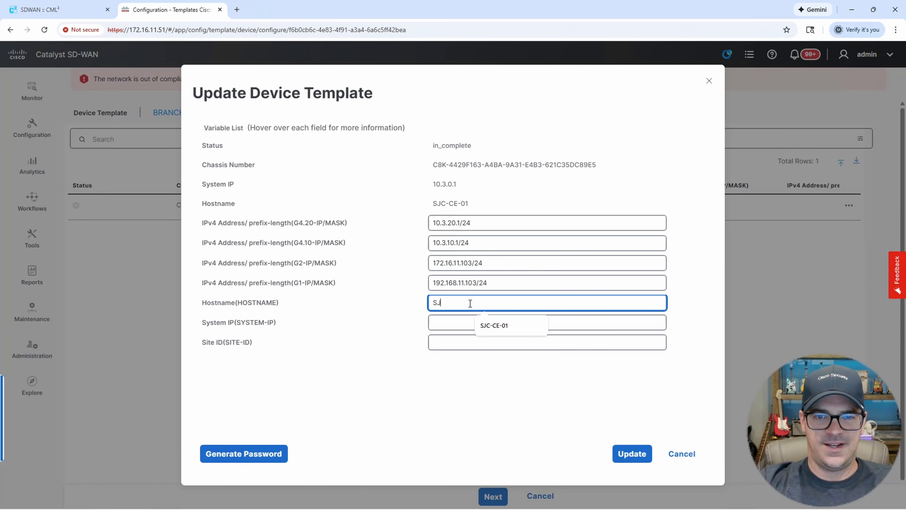
type("C-CE")
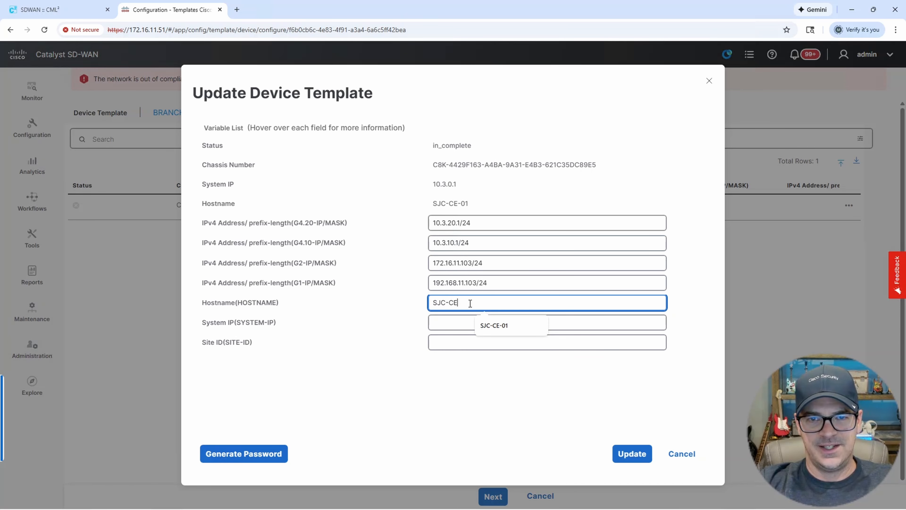
type("-01")
key("Tab")
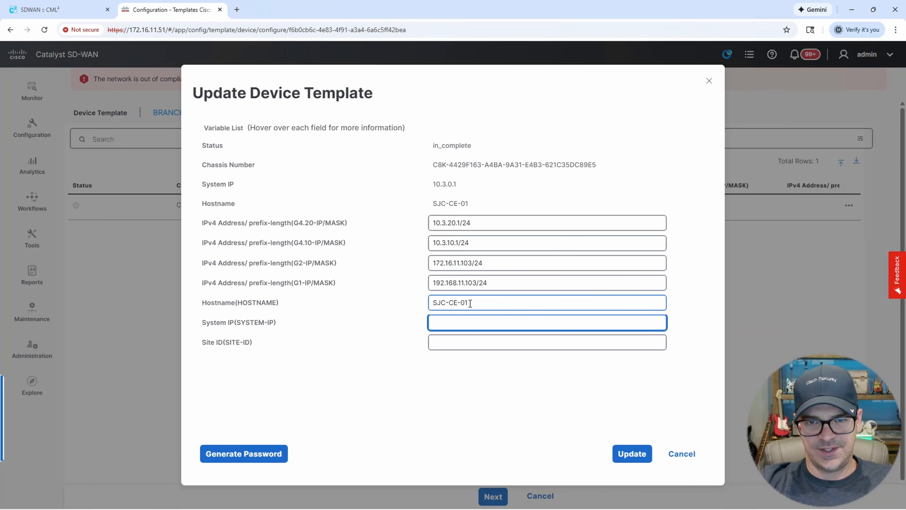
type("10.3.0.")
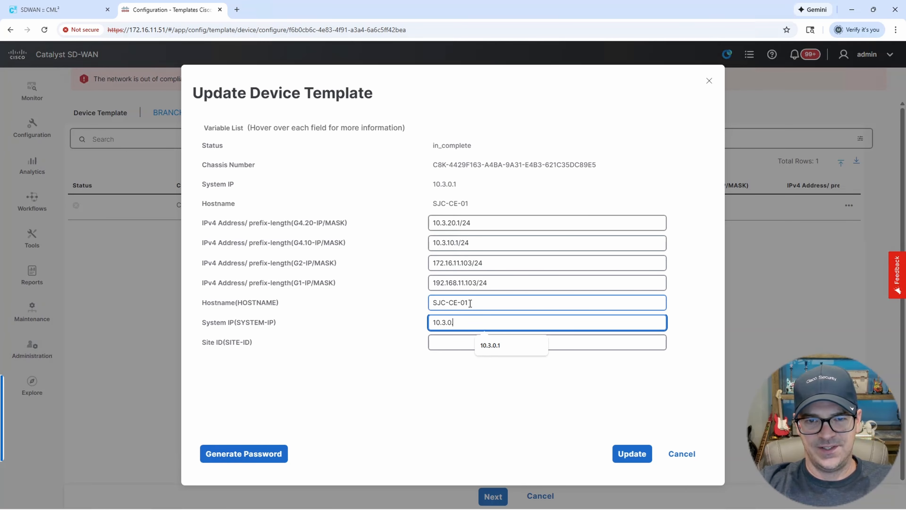
type("1")
key("Tab")
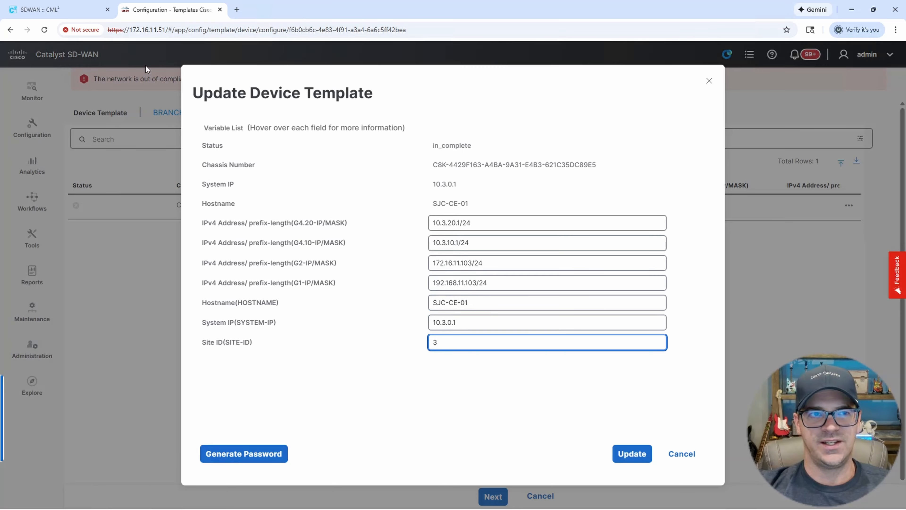
left_click(57, 9)
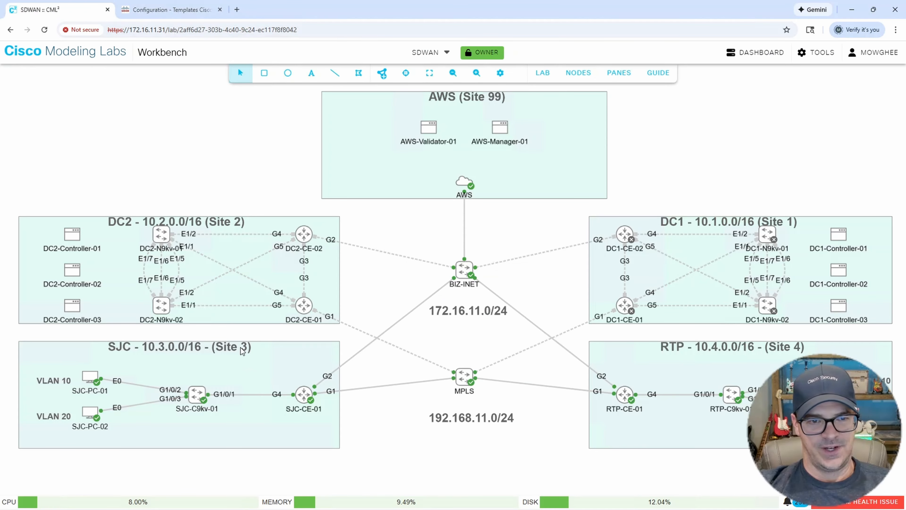
left_click(168, 6)
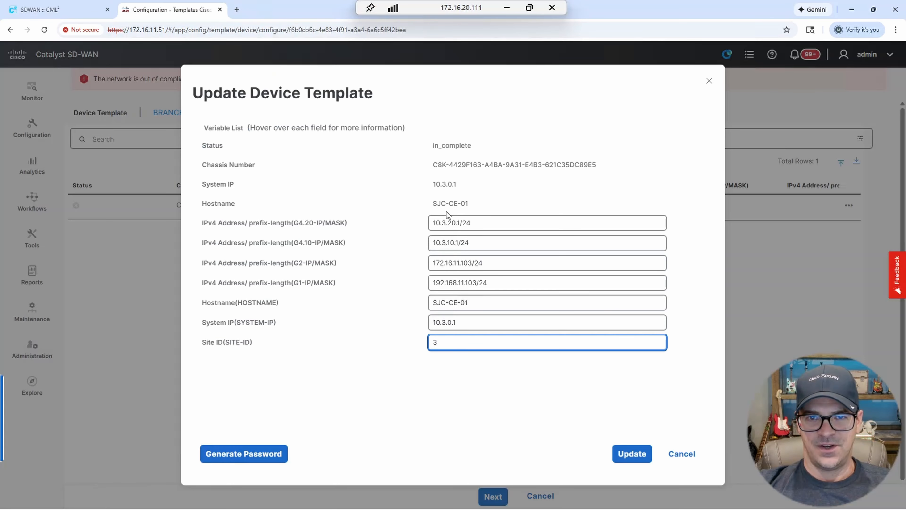
left_click(632, 459)
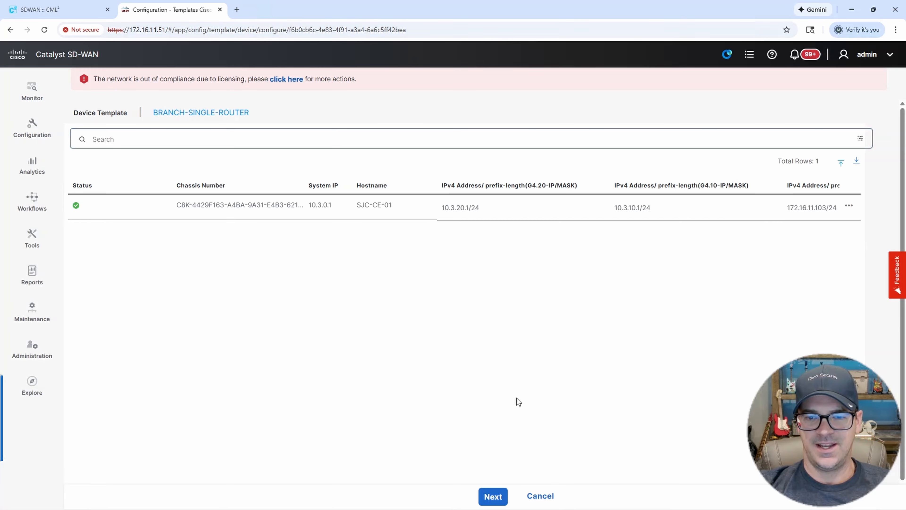
Preview the configuration and push BRANCH-SINGLE-ROUTER to SJC-CE-01.
left_click(500, 499)
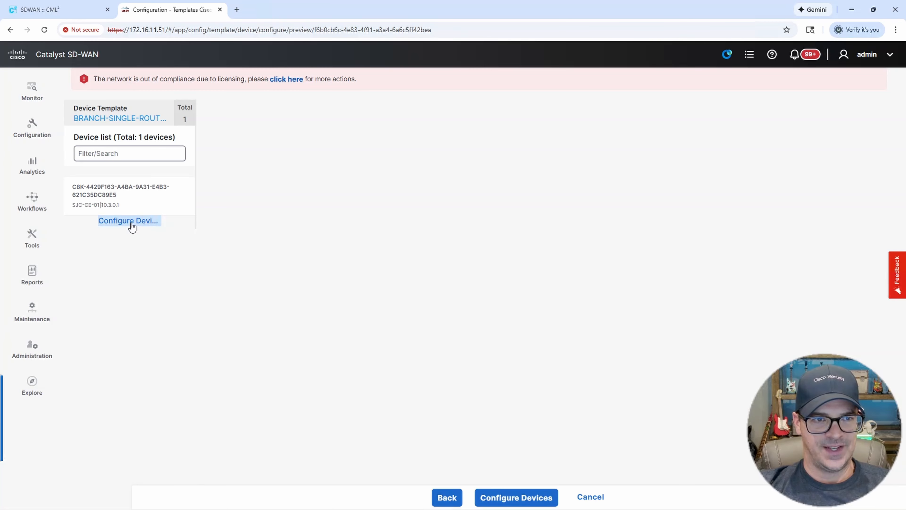
left_click(527, 503)
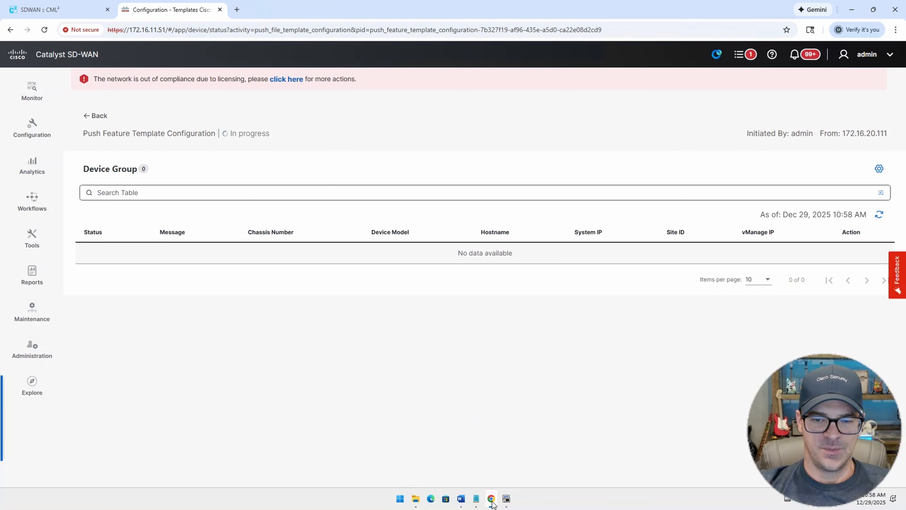
Bring up the SJC-CE-01 SecureCRT session and place it beside the push status page.
left_click(507, 499)
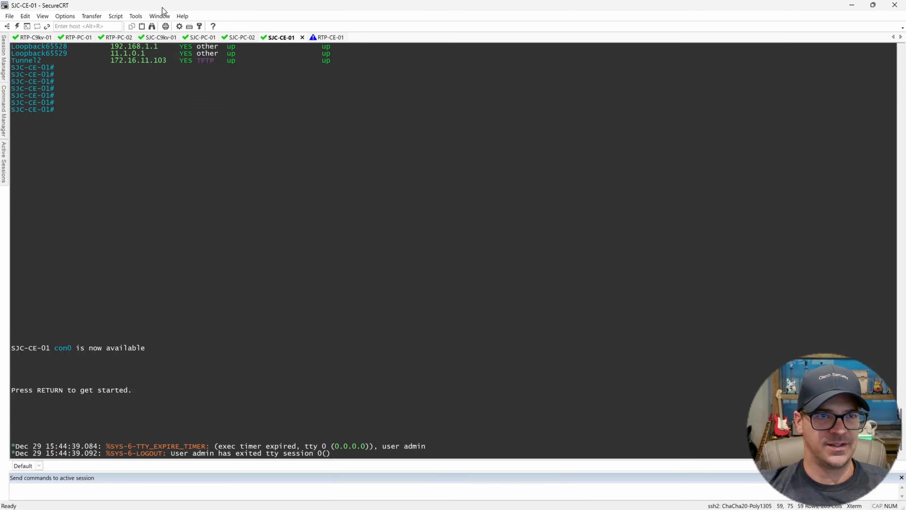
left_click_drag(172, 6, 309, 19)
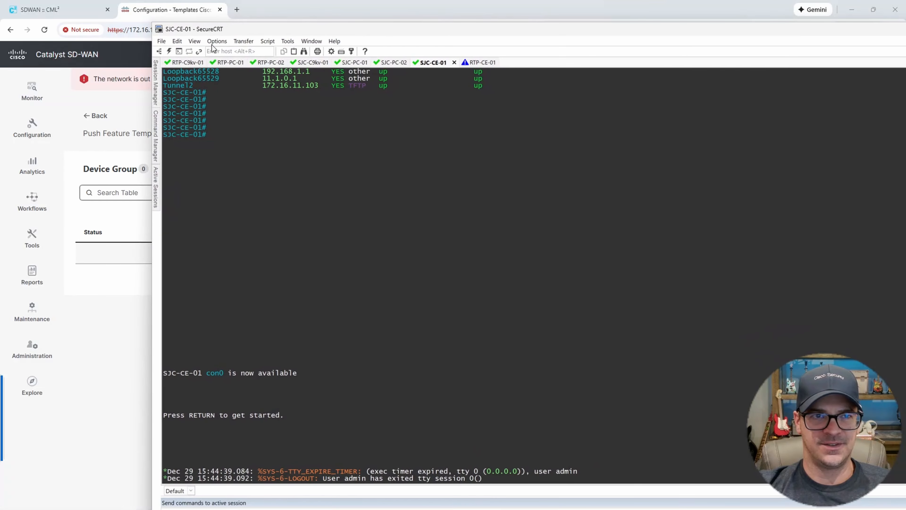
left_click_drag(154, 22, 359, 93)
left_click_drag(564, 103, 402, 55)
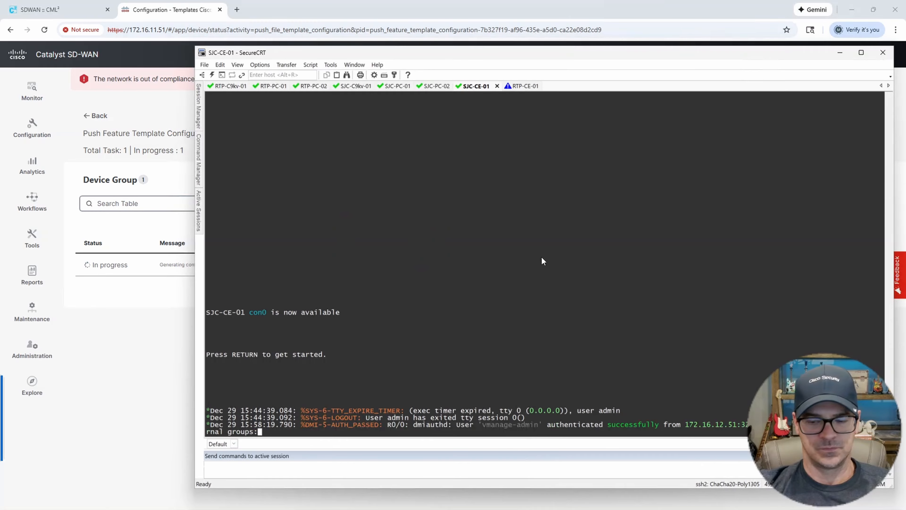
Log in to SJC-CE-01 as admin, review the template-push log messages, and maximize the terminal.
key("Return")
type("admin")
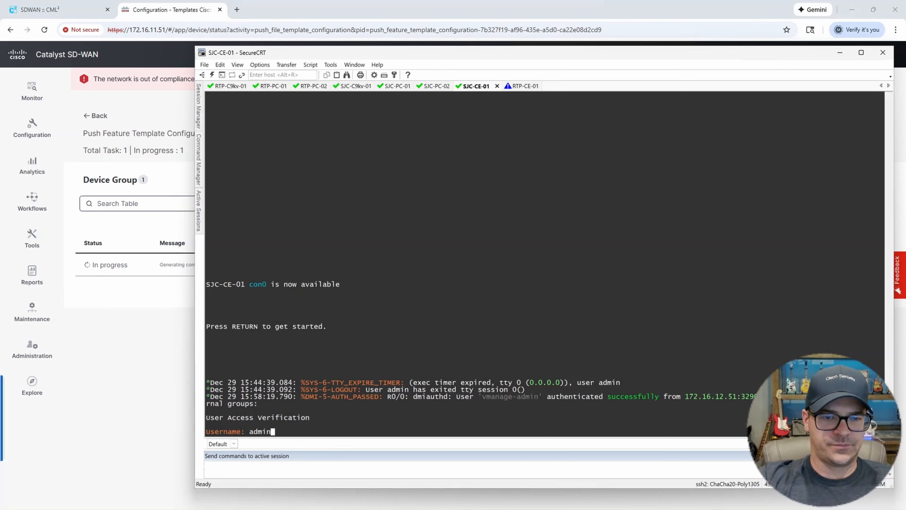
key("Return")
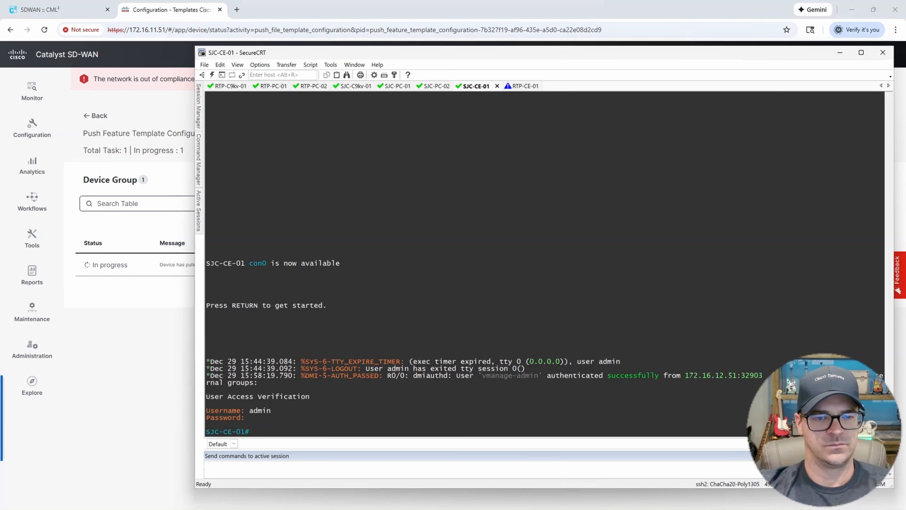
key("Return")
key("Return")
key("Return")
key("Return")
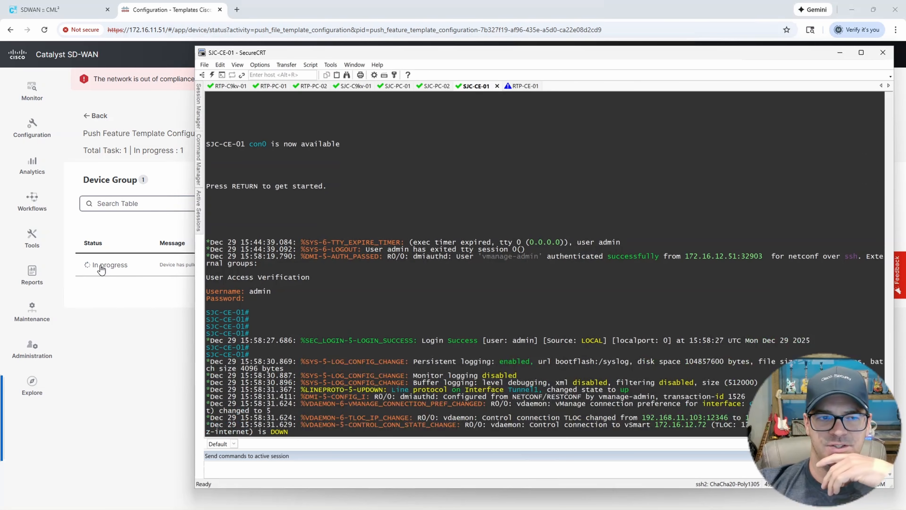
left_click_drag(336, 264, 701, 435)
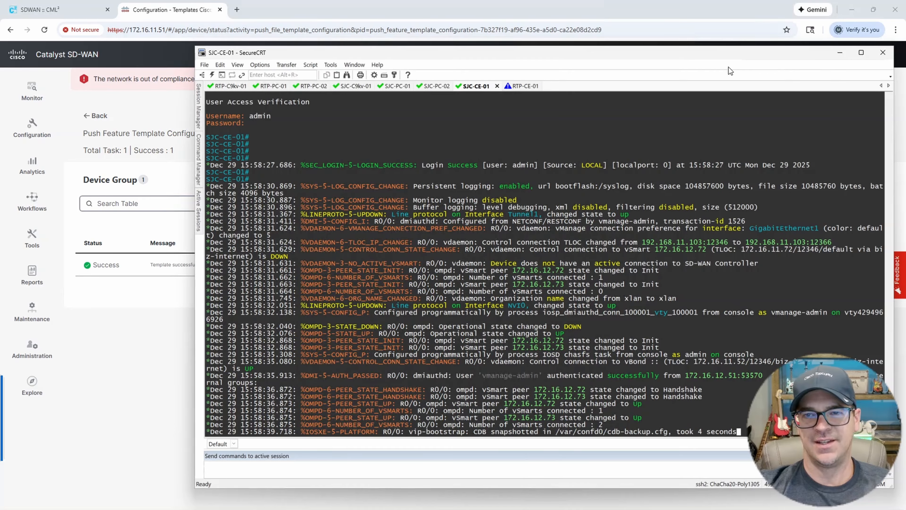
left_click(862, 53)
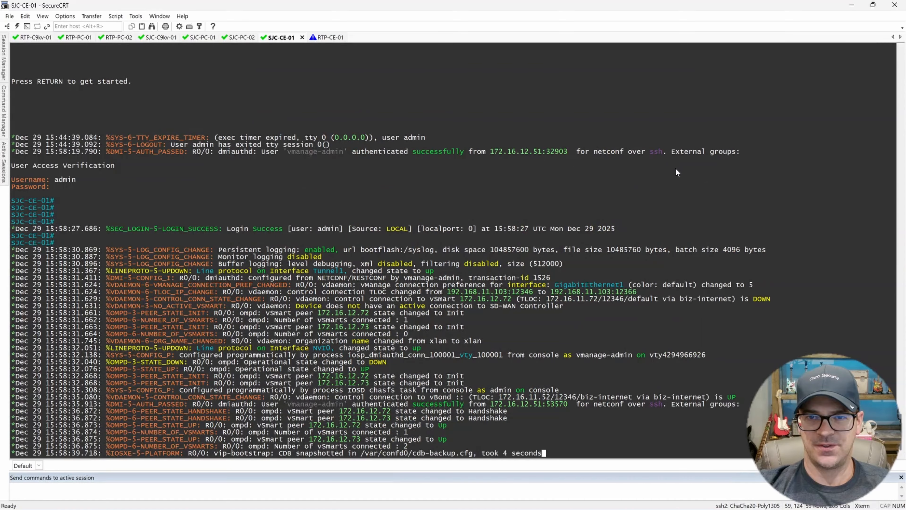
Run show ip int brief and highlight GigabitEthernet1 (192.168.11.103) and the Gi4.10/Gi4.20 subinterface rows.
key("Return")
key("Return")
key("Return")
key("Return")
key("Return")
key("Return")
key("Return")
key("Return")
key("Return")
key("Return")
key("Return")
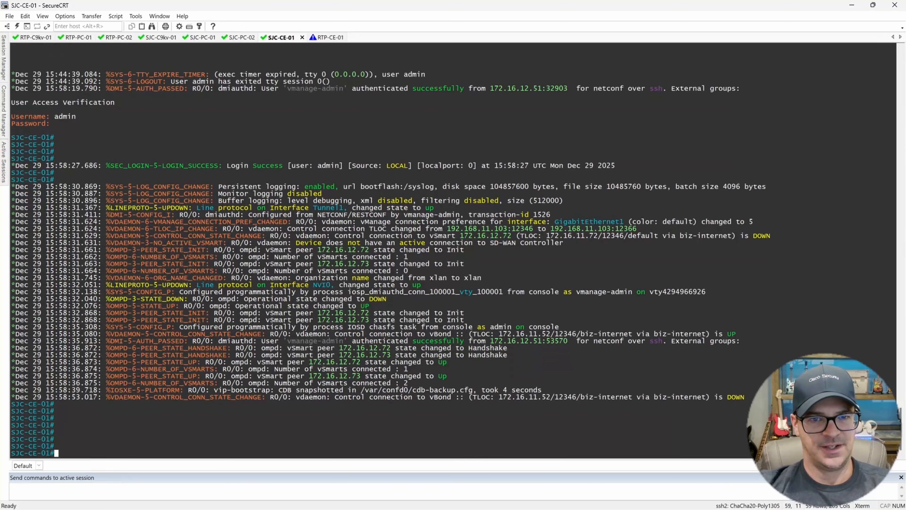
key("Return")
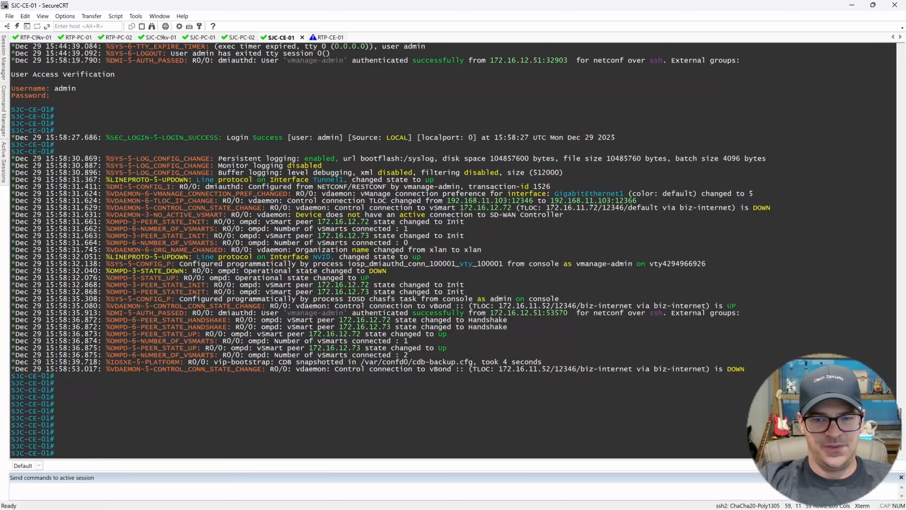
type("show ip int brie")
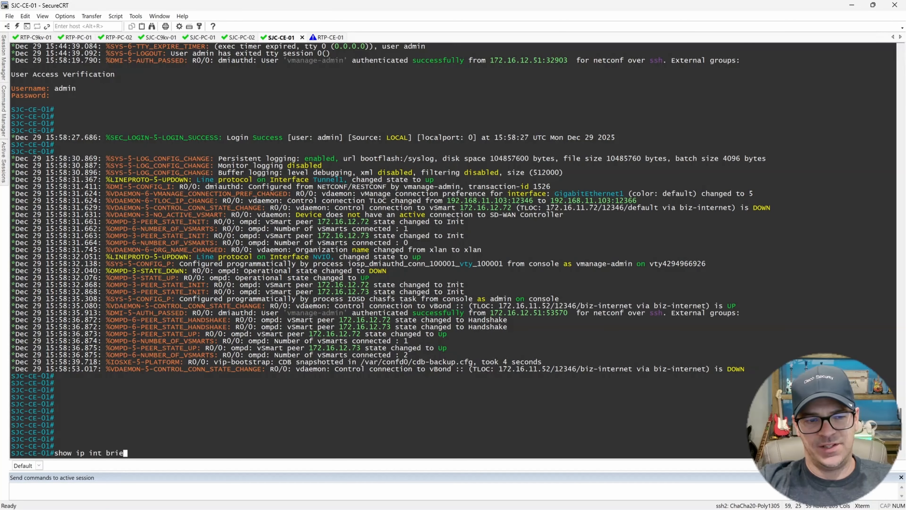
type("f")
key("Return")
key("Return")
key("Return")
key("Return")
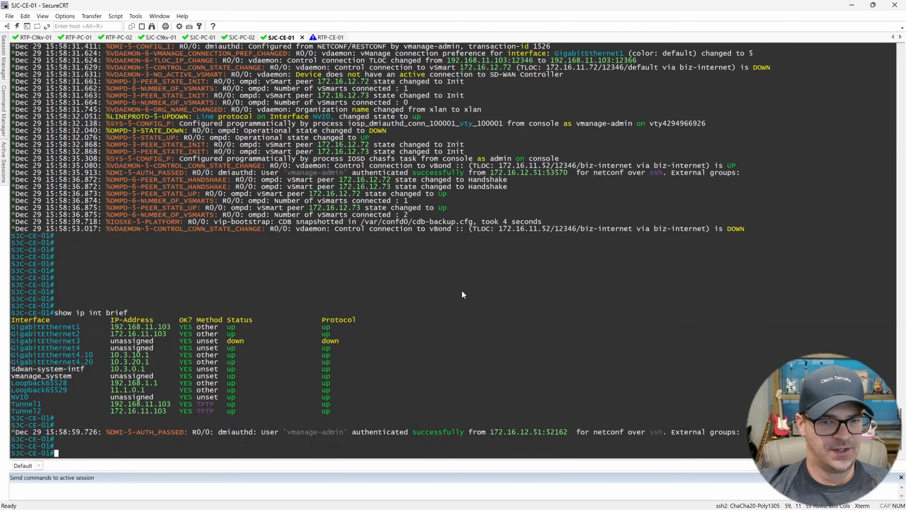
key("Return")
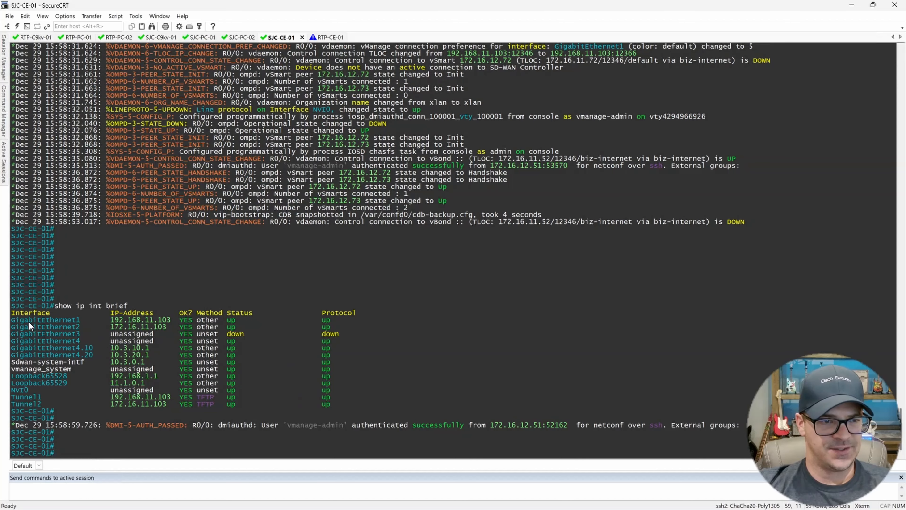
left_click_drag(11, 320, 165, 324)
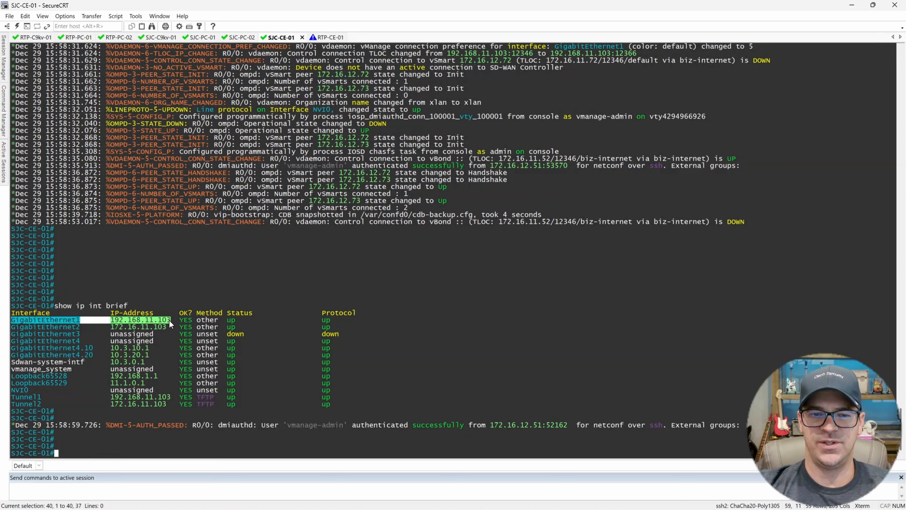
left_click_drag(169, 320, 170, 320)
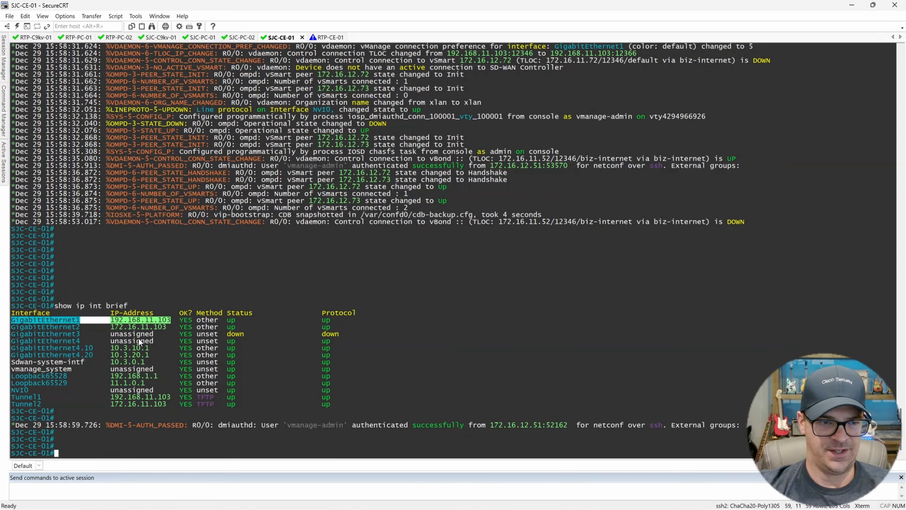
left_click_drag(76, 347, 152, 355)
left_click_drag(177, 357, 364, 357)
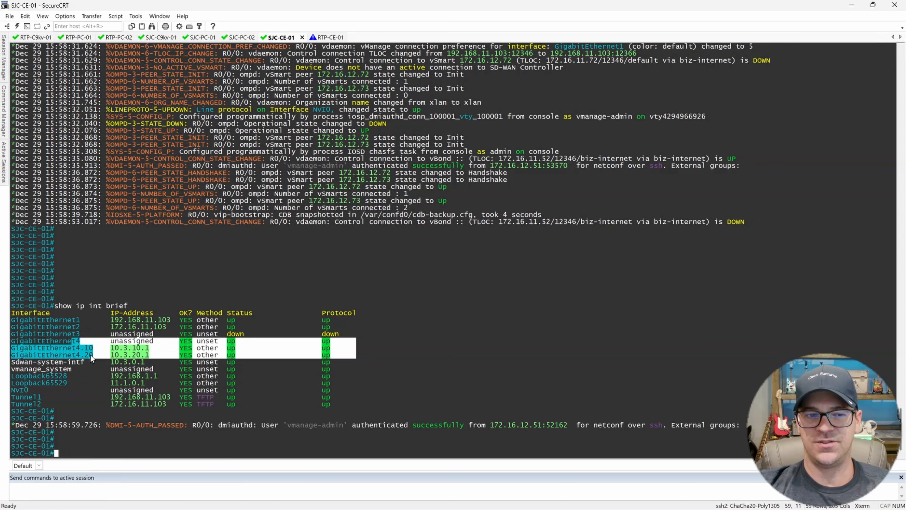
left_click(307, 350)
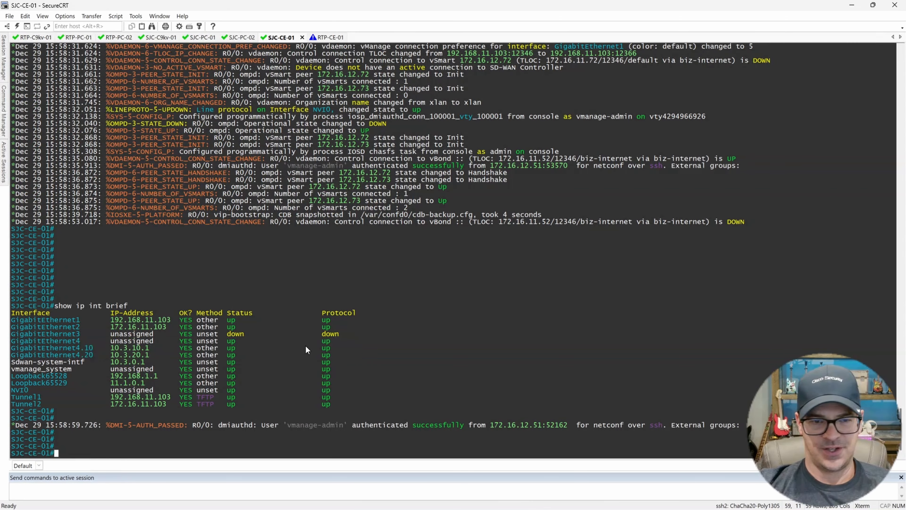
key("Return")
key("Return")
key("Return")
key("Return")
key("Return")
key("Return")
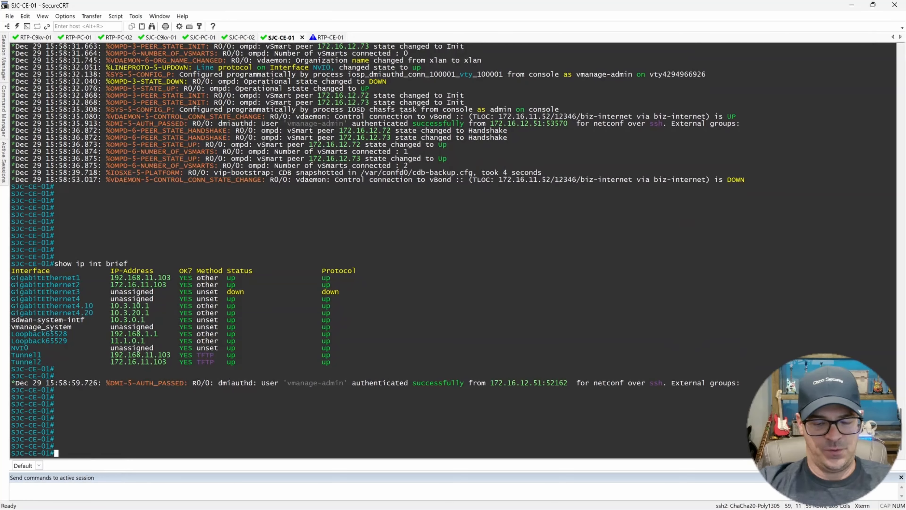
Run show ip route and highlight the default route via 172.16.11.4 and the Gi4.10/Gi4.20 addresses.
type("show ip route")
key("Return")
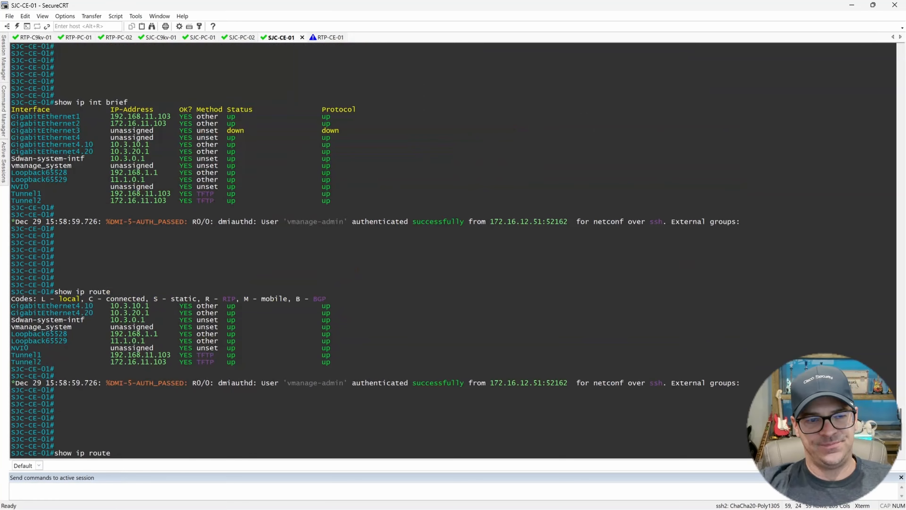
key("Return")
key("Return")
key("Return")
key("Return")
key("Return")
key("Return")
key("Return")
key("Return")
key("Return")
key("Return")
key("Return")
key("Return")
key("Return")
key("Return")
key("Return")
key("Return")
key("Return")
key("Return")
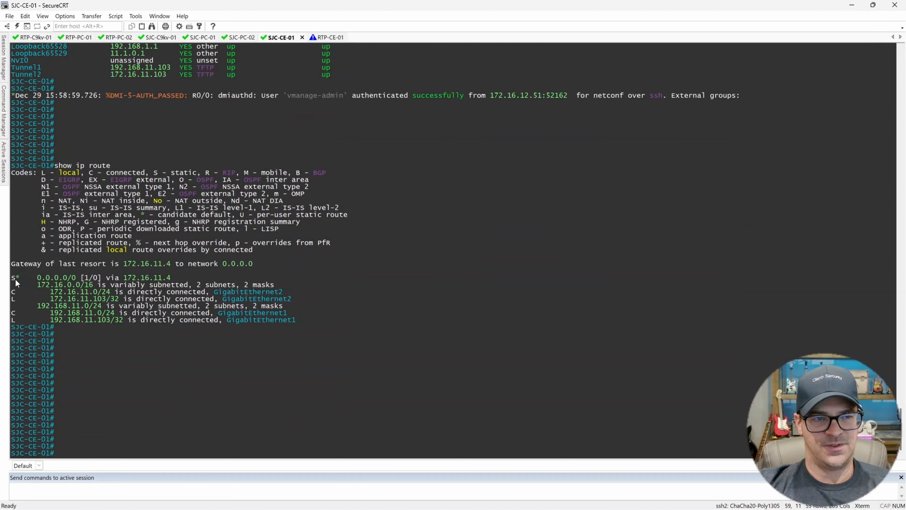
left_click_drag(13, 279, 320, 324)
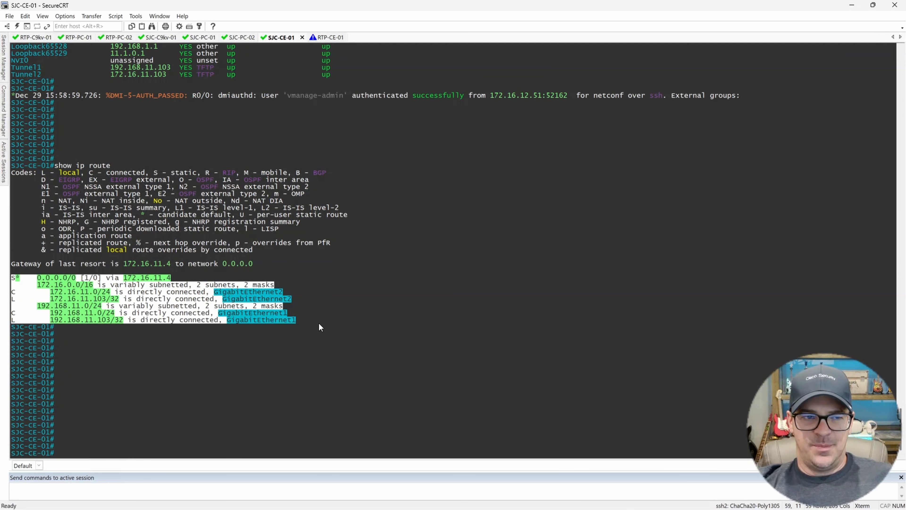
left_click_drag(181, 278, 33, 280)
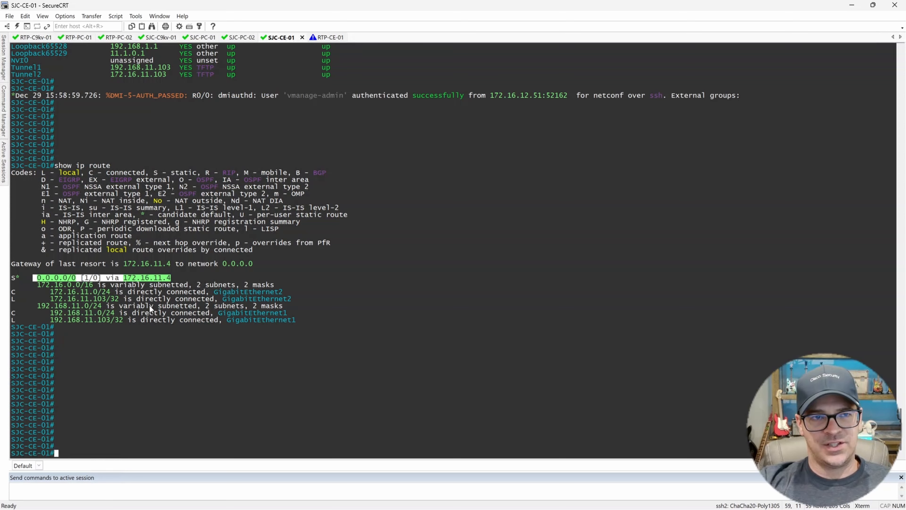
scroll(168, 329, "up", 5)
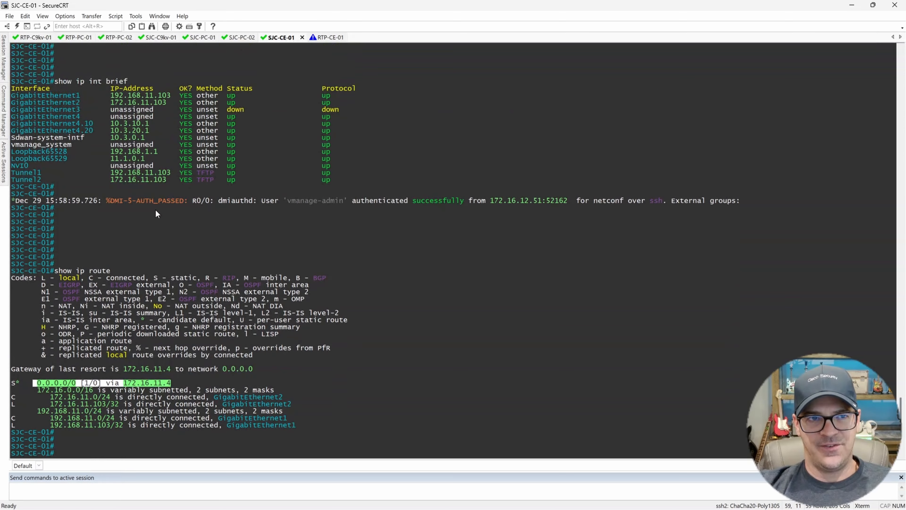
left_click_drag(81, 123, 171, 131)
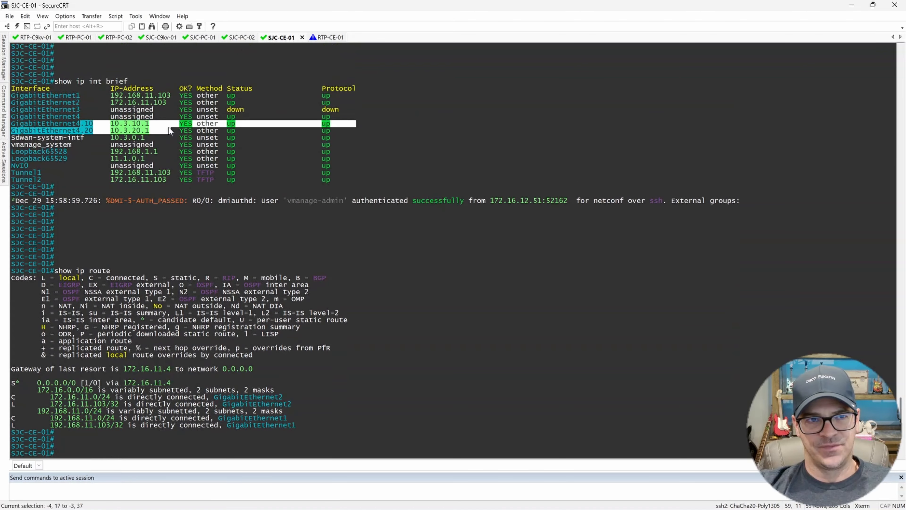
left_click(282, 249)
type("show")
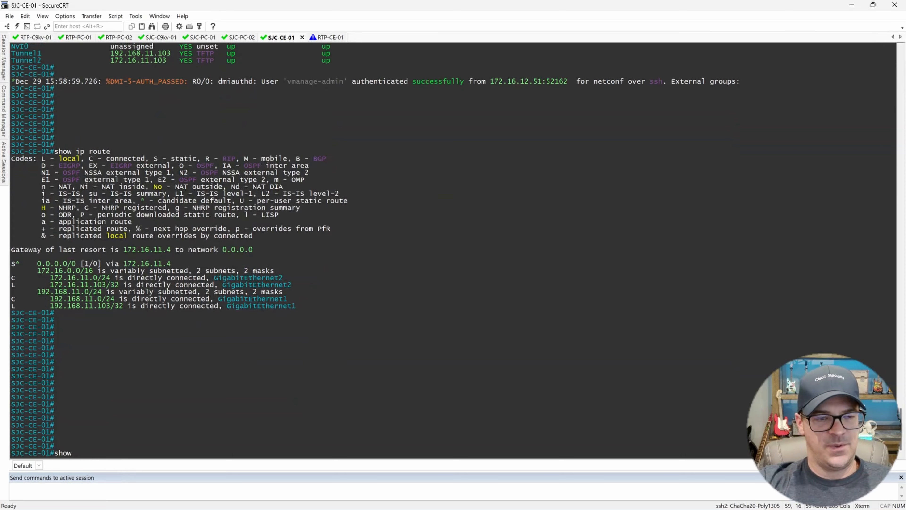
type(" vrf")
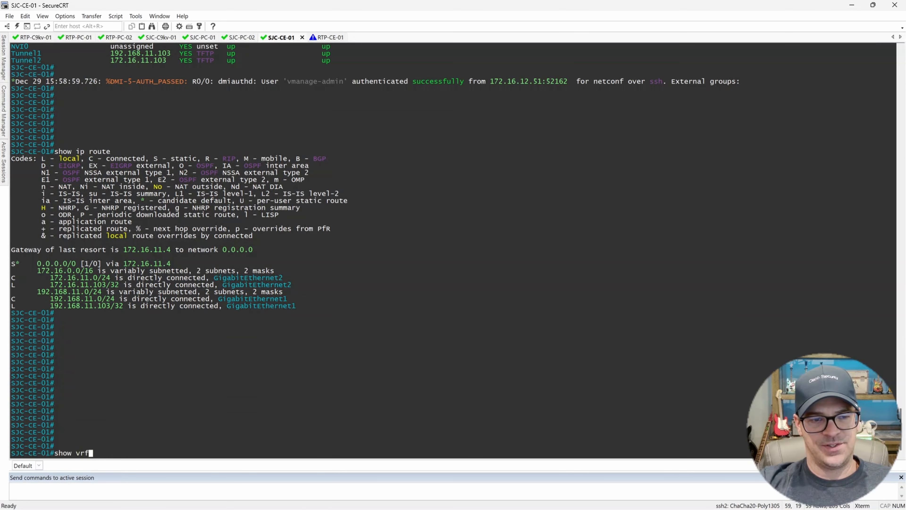
List the VRFs with show vrf, pointing out VRFs 10 and 20 on Gi4.10 and Gi4.20.
key("Return")
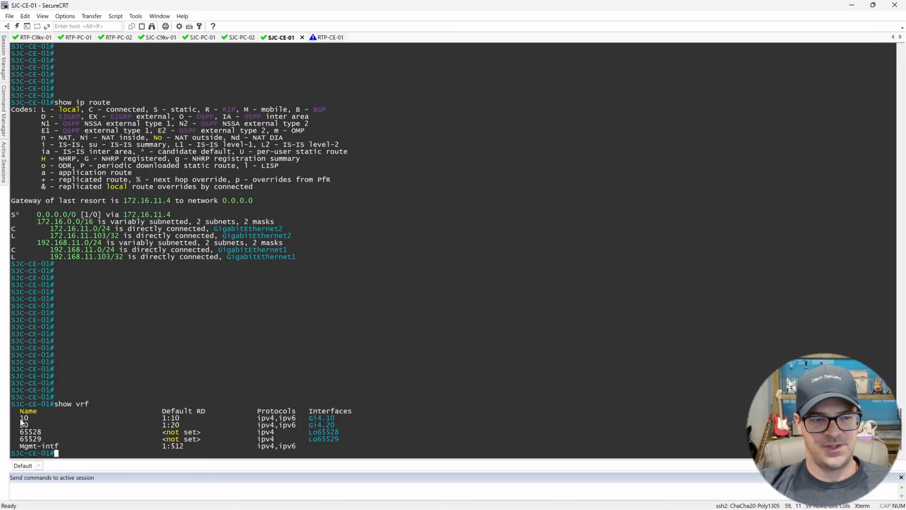
left_click_drag(19, 418, 29, 425)
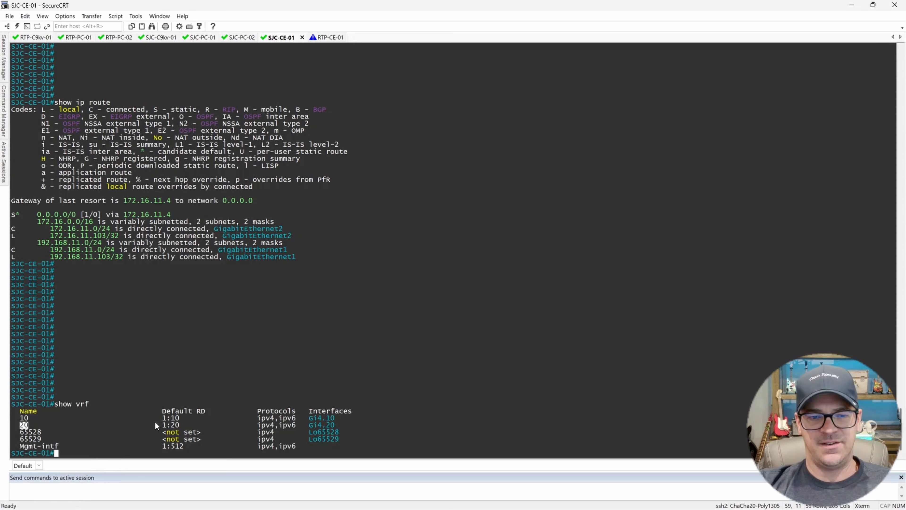
left_click_drag(309, 419, 336, 421)
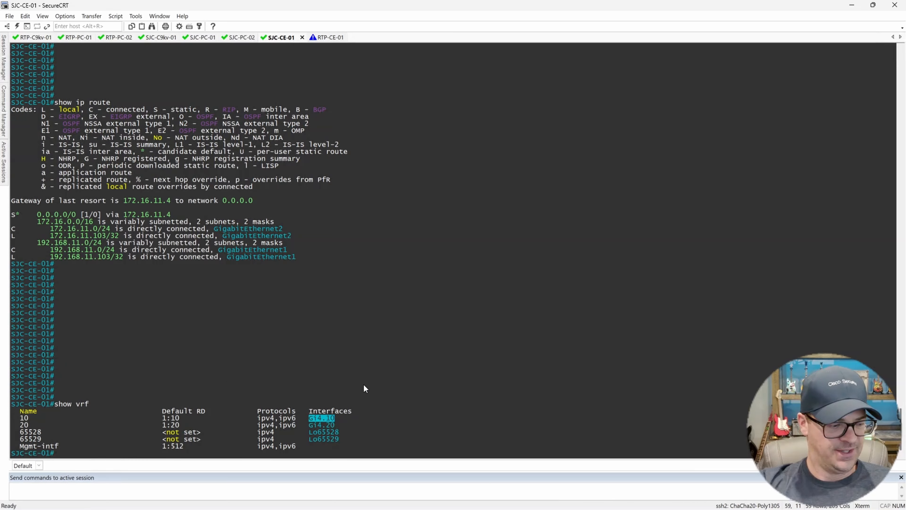
type("show ip r")
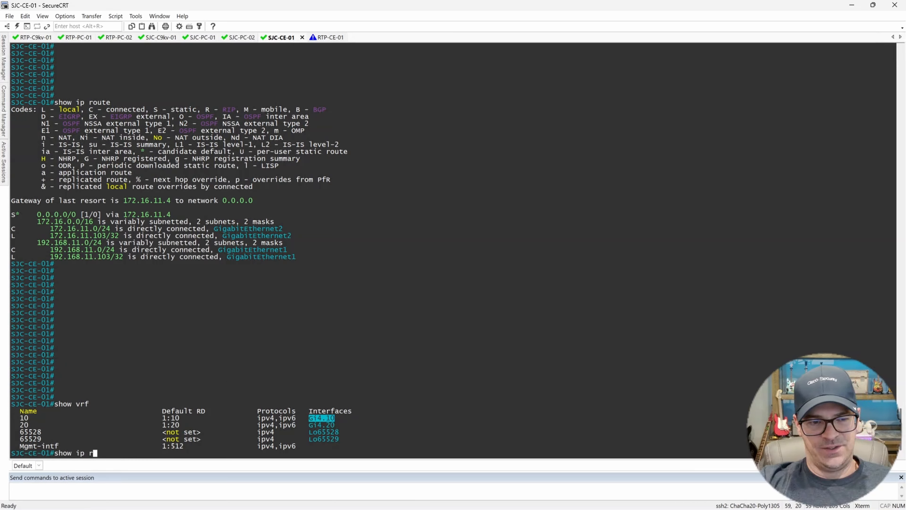
type("oute vrf 10")
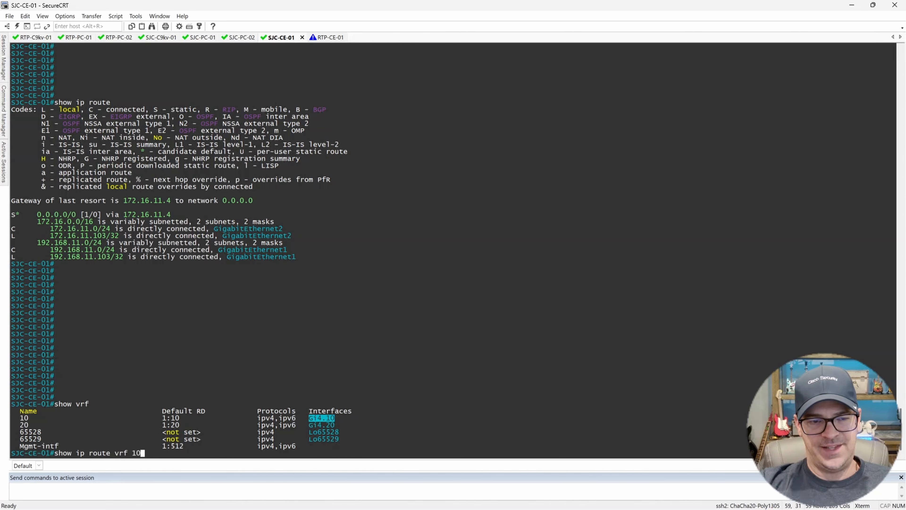
Display the VRF 10 and VRF 20 routes, confirming 10.3.10.0/24 on Gi4.10 and 10.3.20.0/24 on Gi4.20.
key("Return")
key("Return")
key("Return")
key("Return")
key("Return")
key("Return")
key("Return")
key("Return")
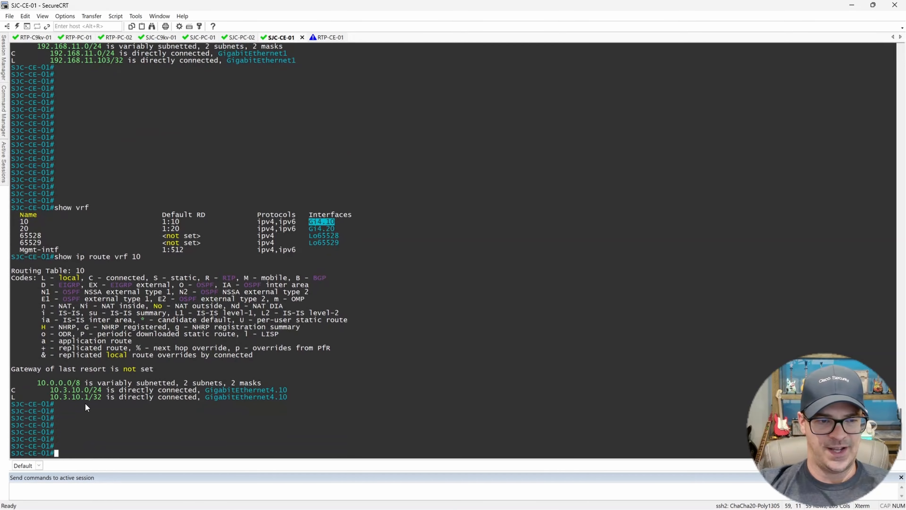
left_click_drag(50, 390, 102, 392)
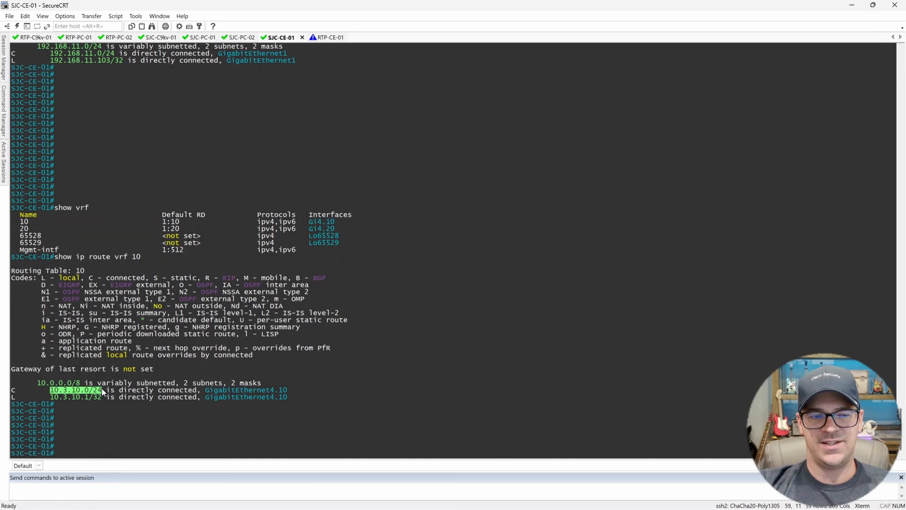
key("Up")
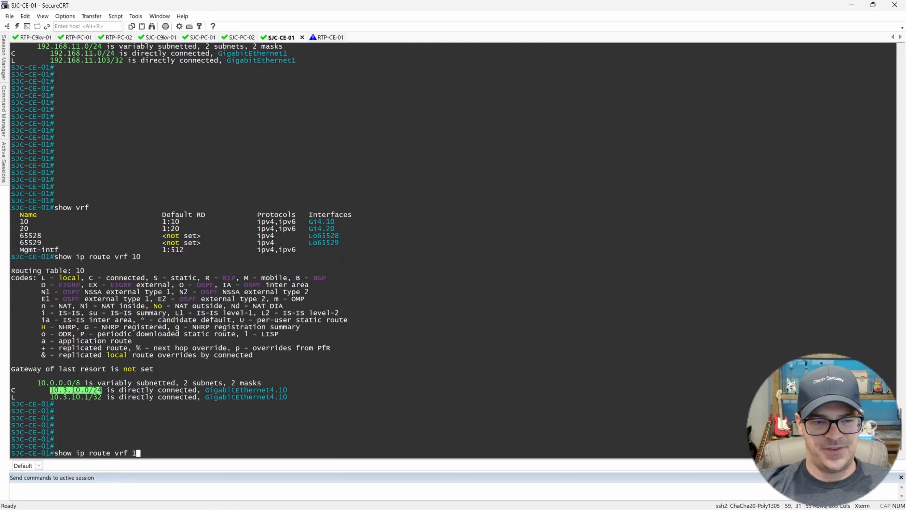
key("BackSpace")
type("20")
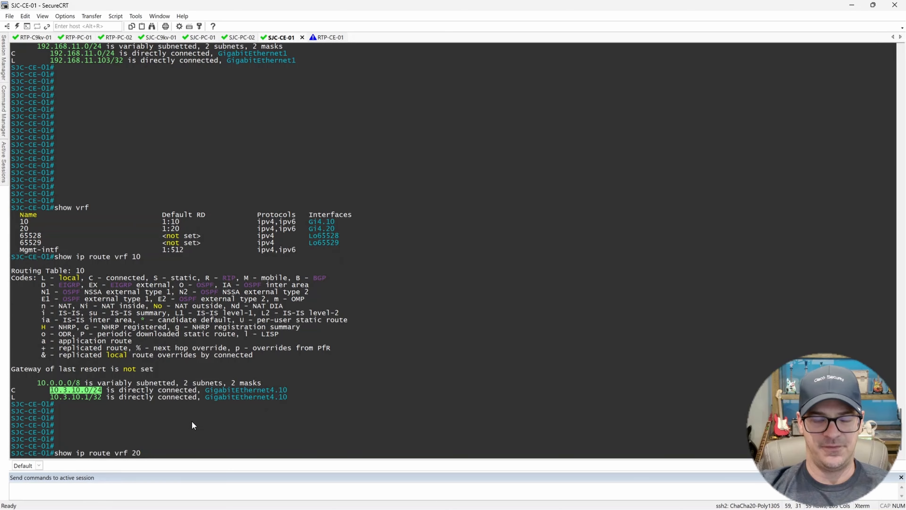
key("Return")
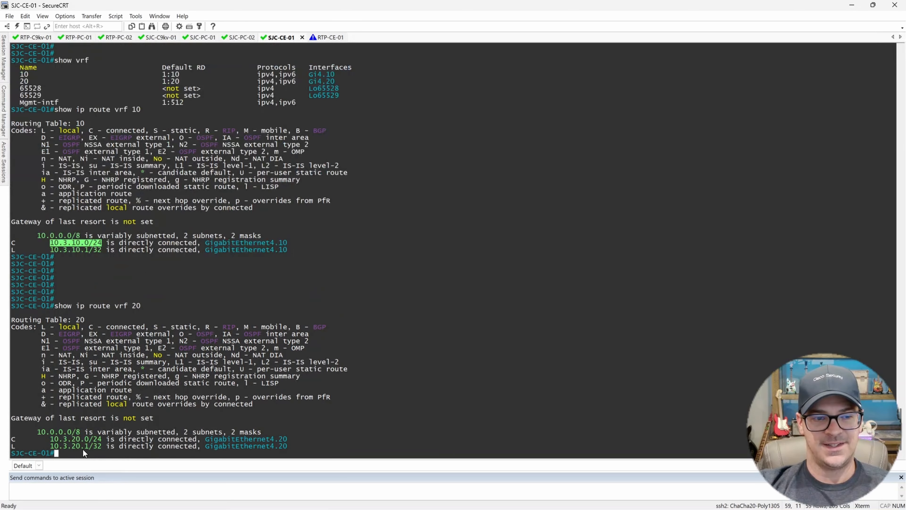
left_click_drag(50, 439, 323, 440)
key("Return")
key("Return")
key("Return")
key("Return")
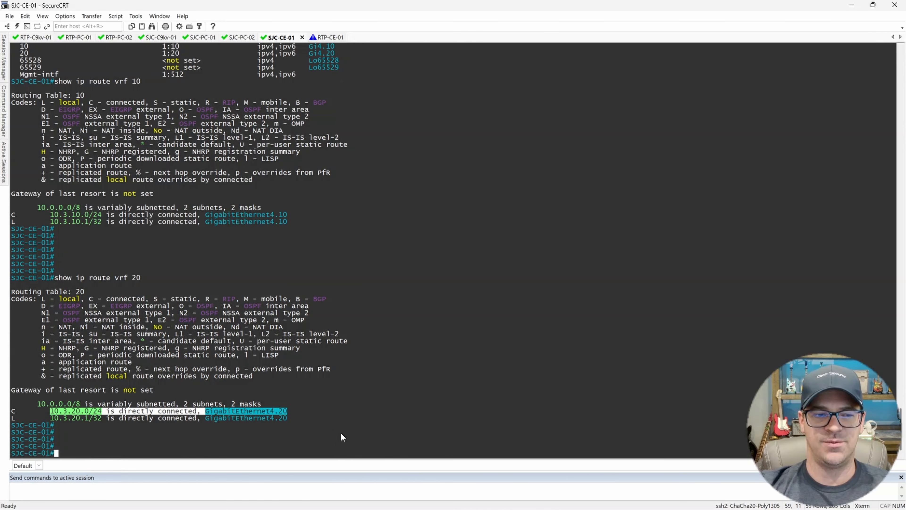
left_click(373, 368)
key("Return")
key("Return")
key("Return")
key("Return")
key("Return")
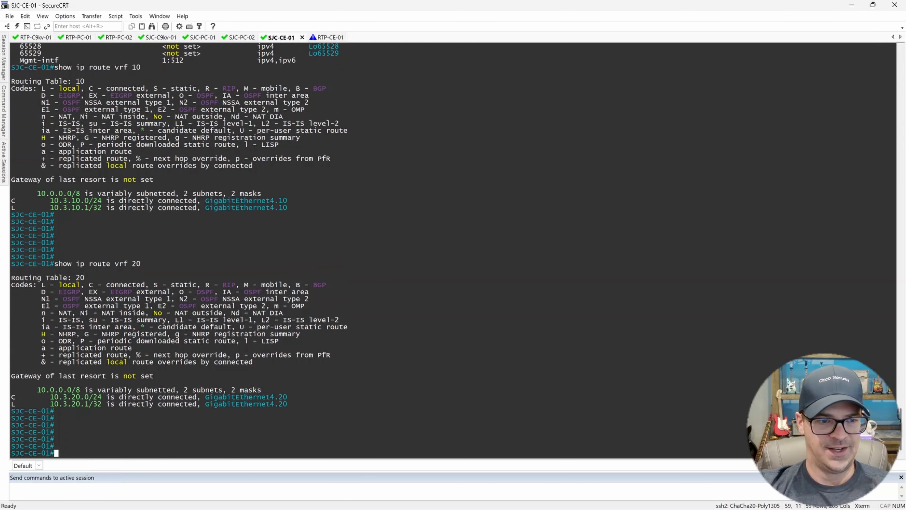
key("Return")
key("Return")
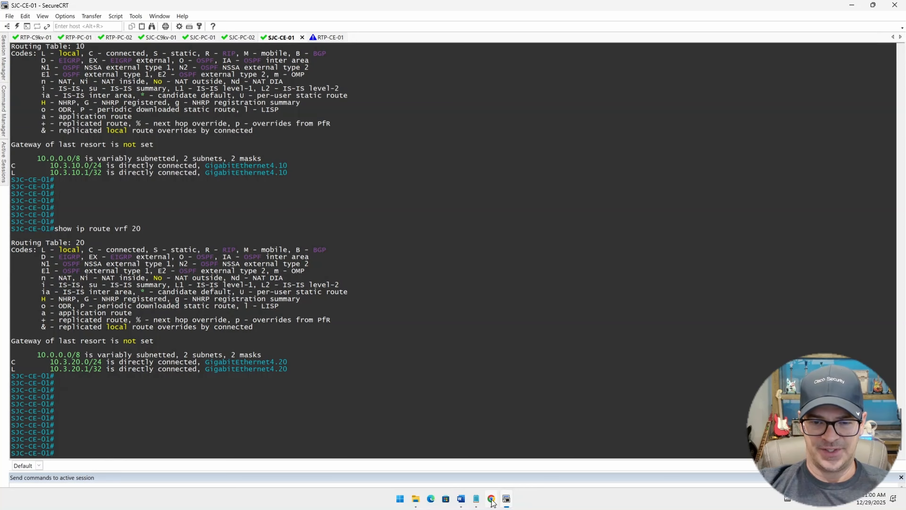
left_click(491, 499)
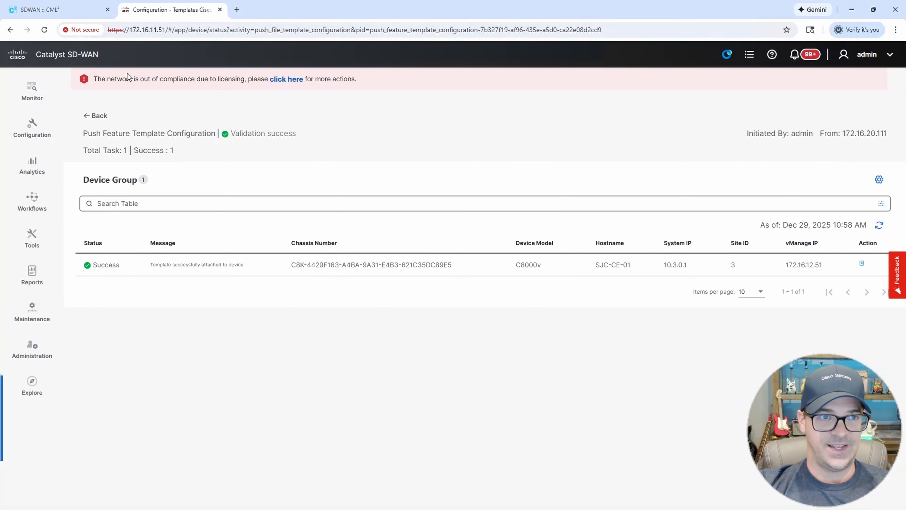
Attach RTP-CE-01 to the BRANCH-SINGLE-ROUTER template from the device templates list.
left_click(100, 119)
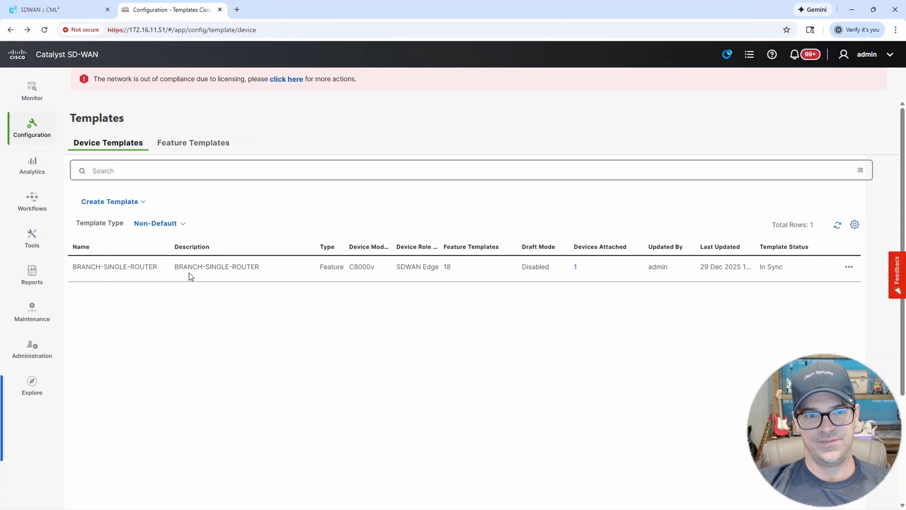
left_click(849, 267)
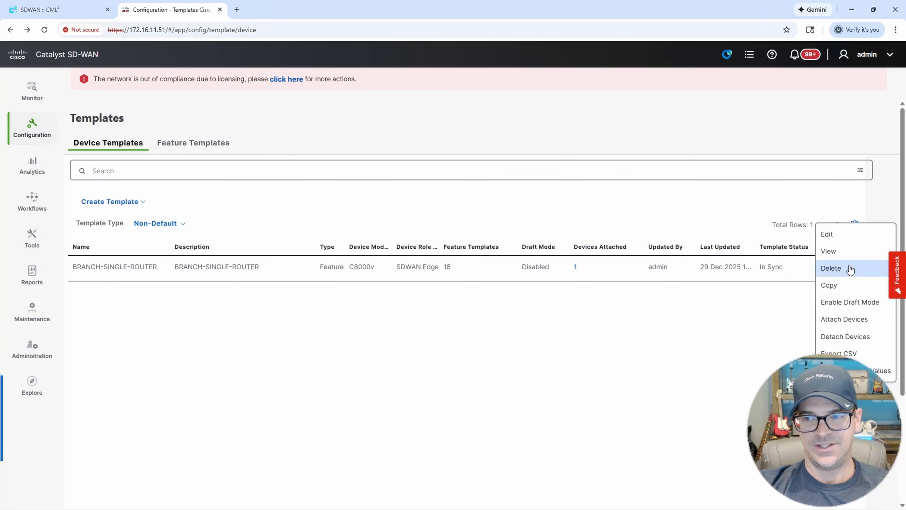
left_click(848, 320)
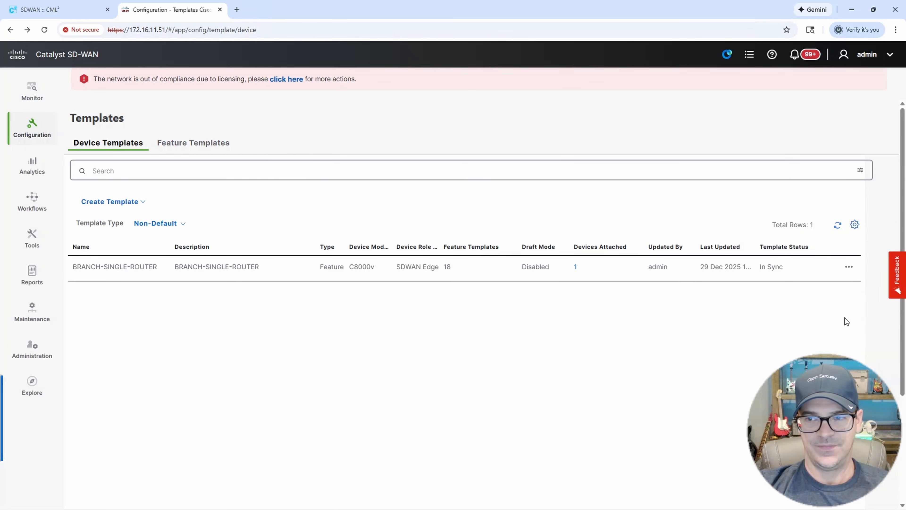
scroll(321, 324, "down", 3)
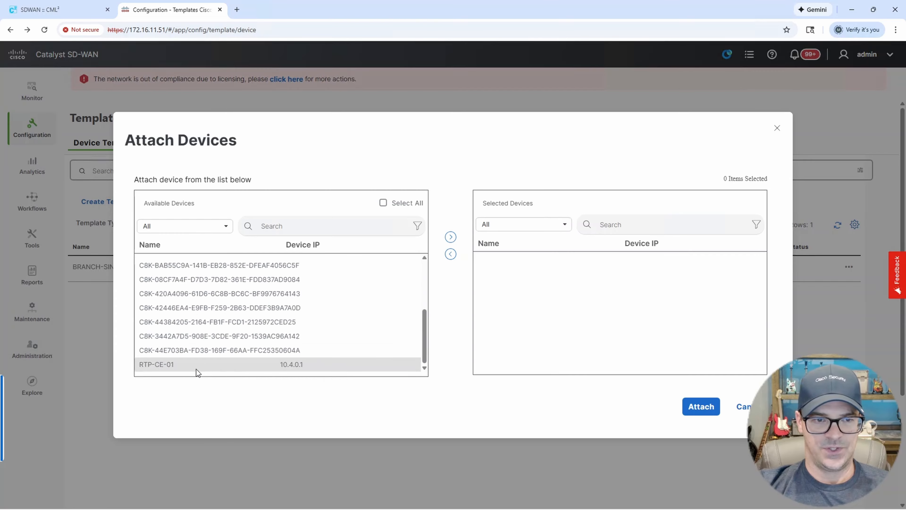
left_click(183, 366)
left_click(450, 237)
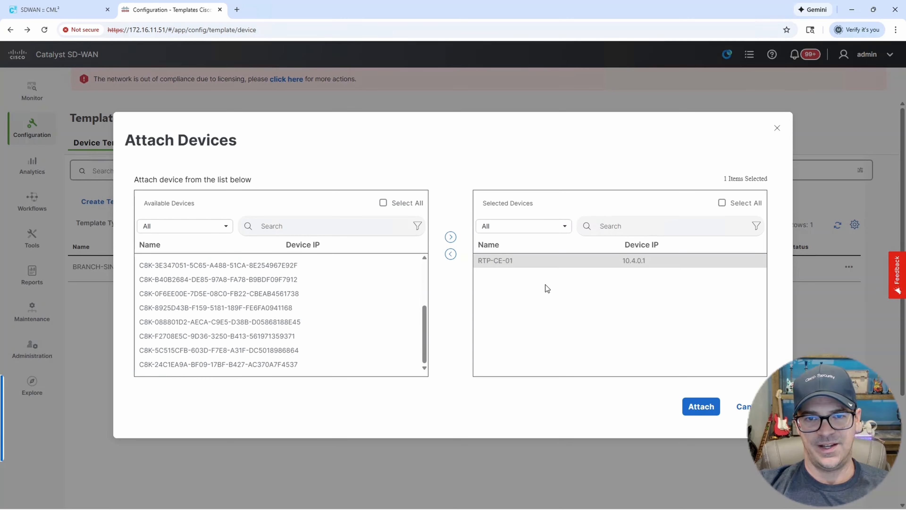
left_click(701, 407)
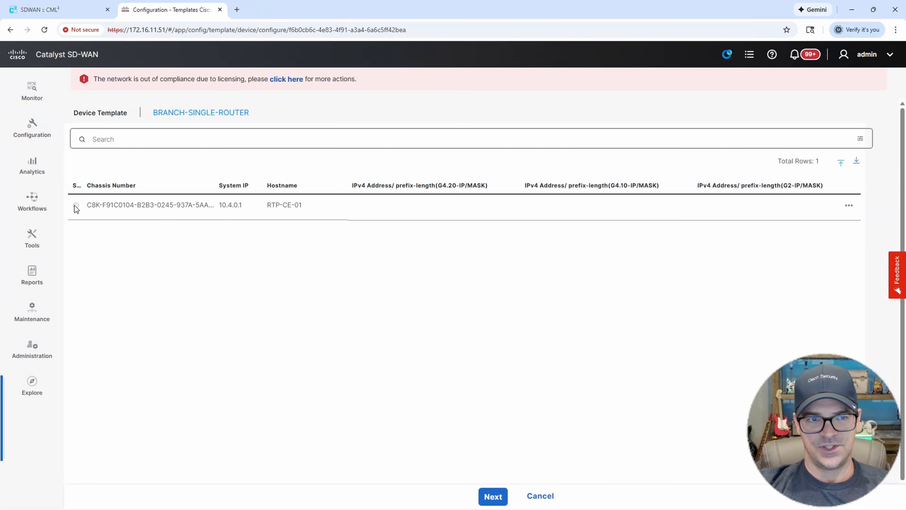
Enter RTP-CE-01 addresses: G4.20 10.4.20.1/24, G4.10 10.4.10.1/24, G2 172.16.11.104/24, G1 192.168.11.104/24.
left_click(849, 206)
left_click(858, 175)
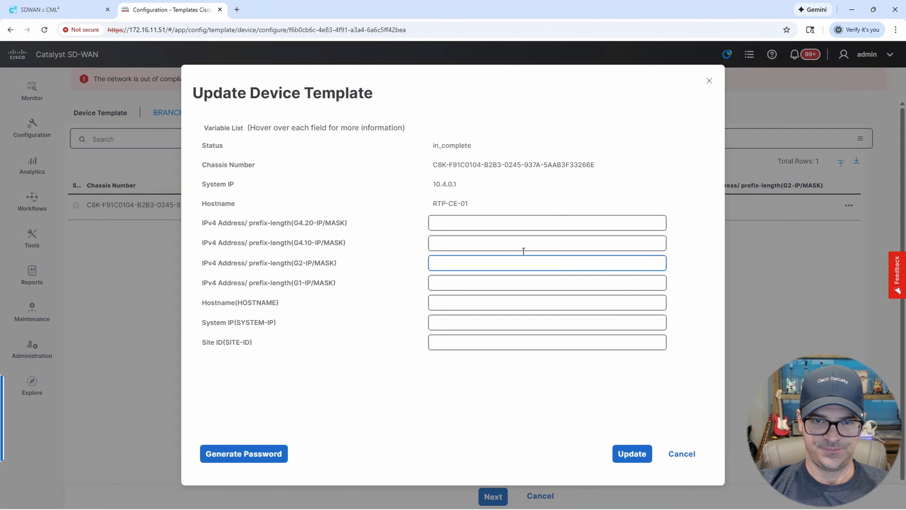
left_click(473, 219)
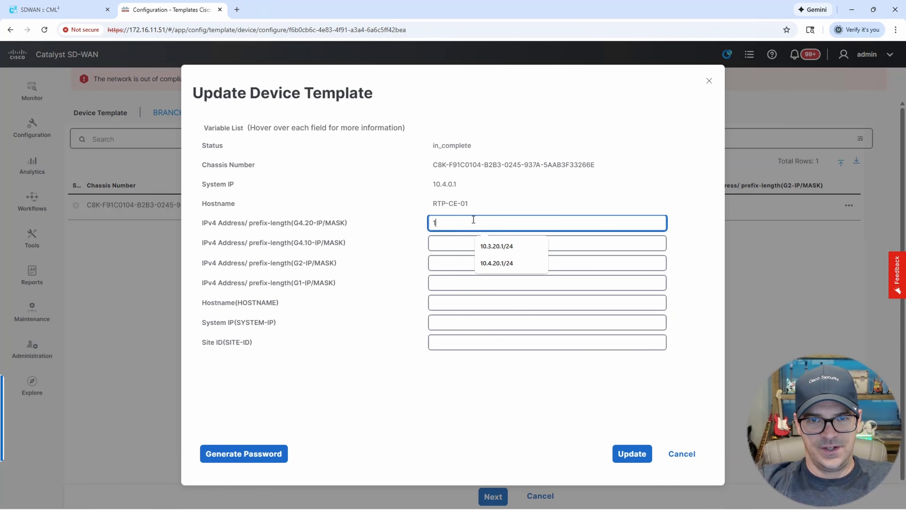
type("10.4.20.1/")
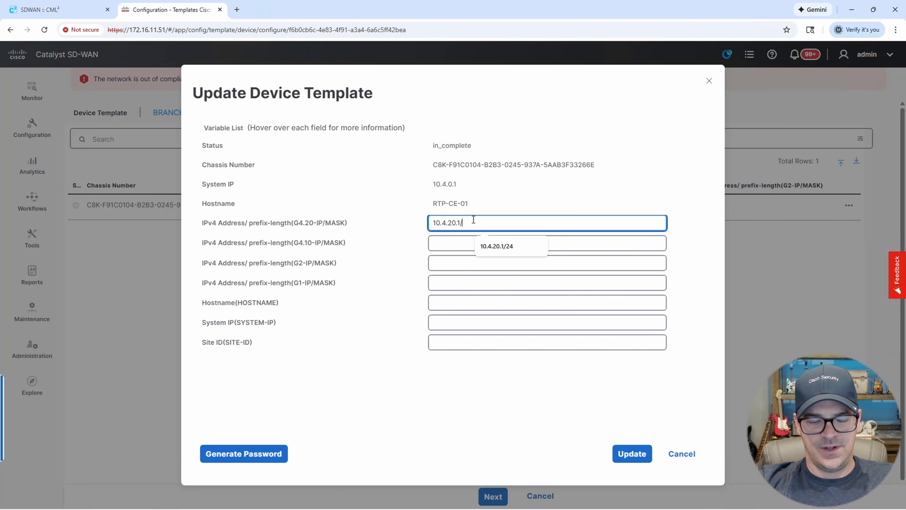
type("24")
key("Tab")
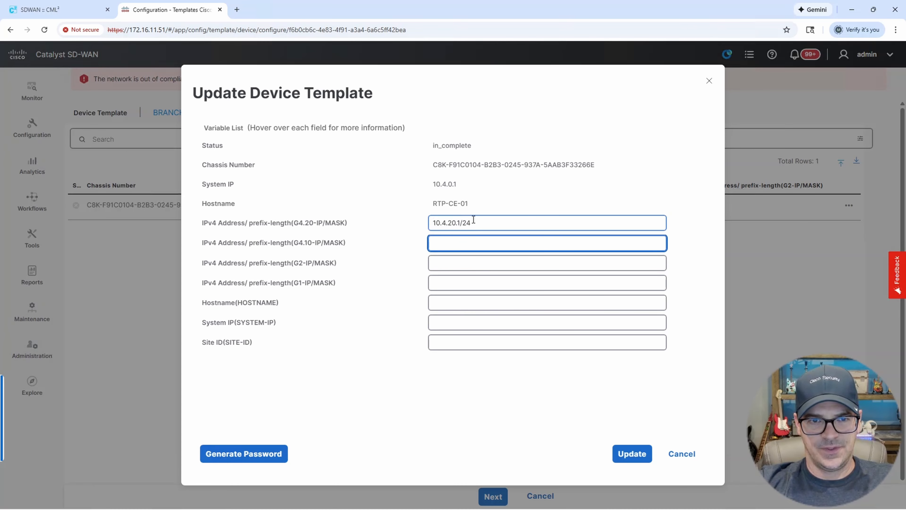
type("10.4.10")
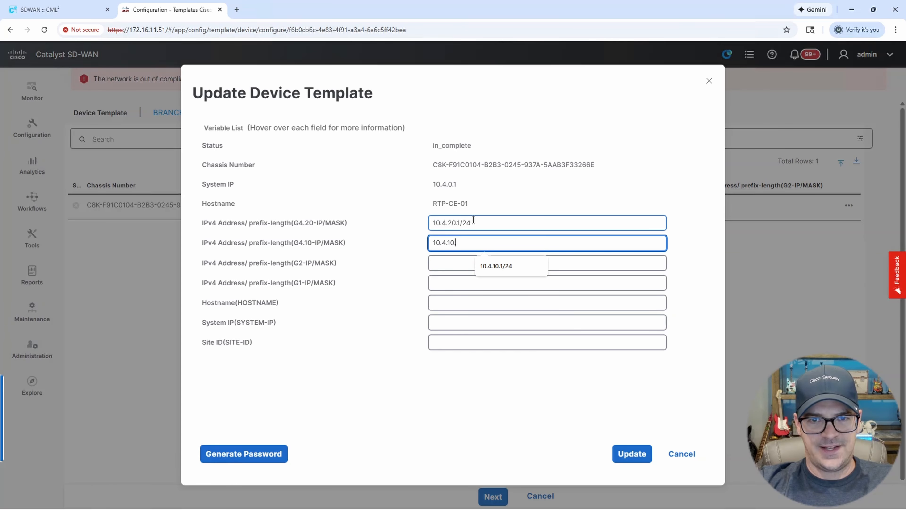
type(".1/24")
key("Tab")
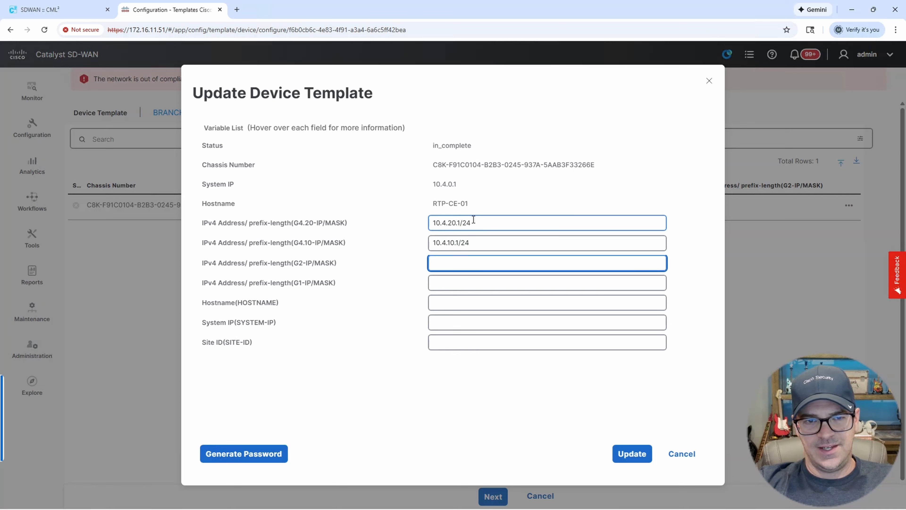
type("172.1")
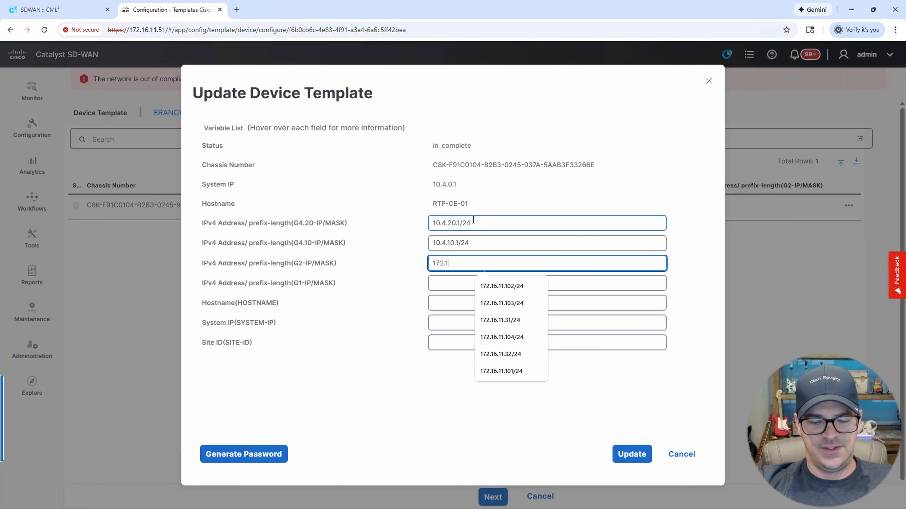
type("6.11.104")
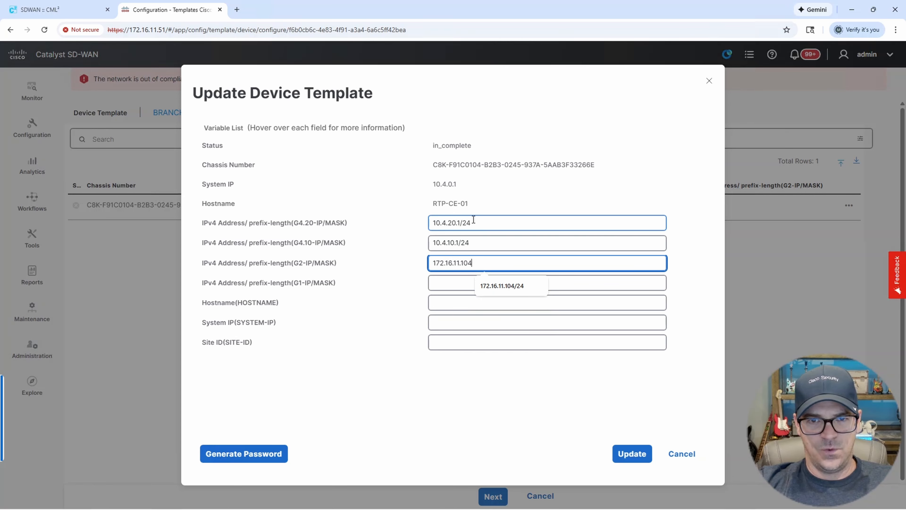
type("/24")
key("Tab")
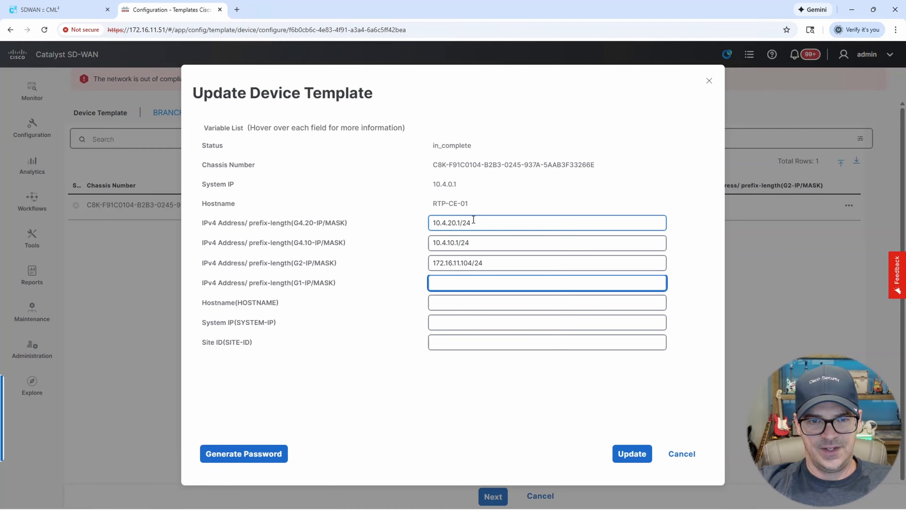
type("172")
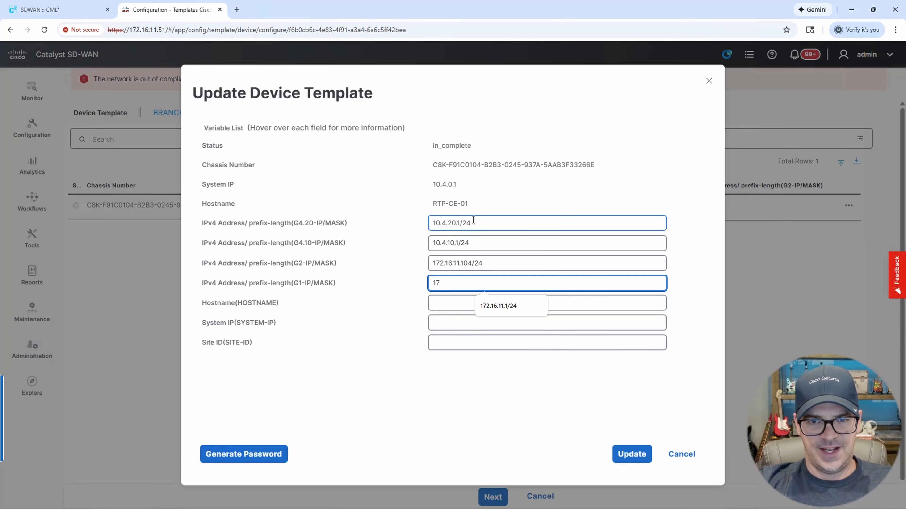
key("BackSpace")
key("BackSpace")
type("192.168.")
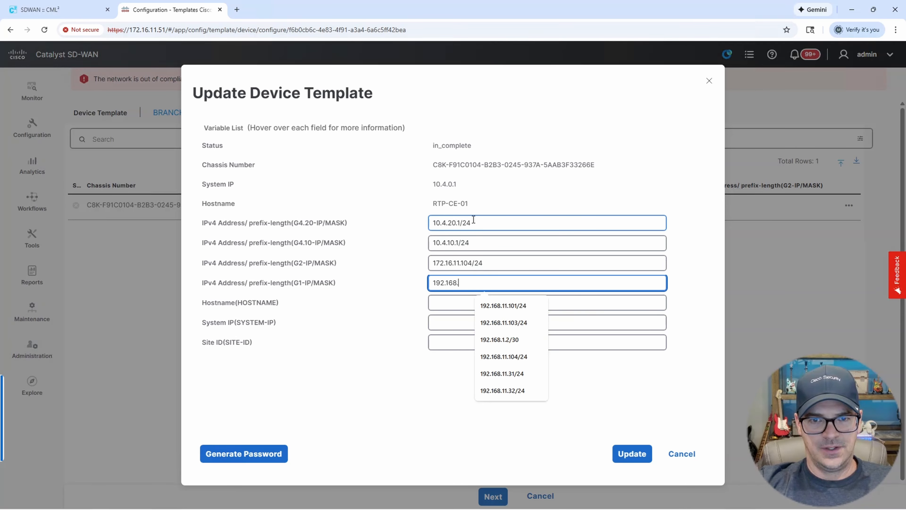
type("11.104/24")
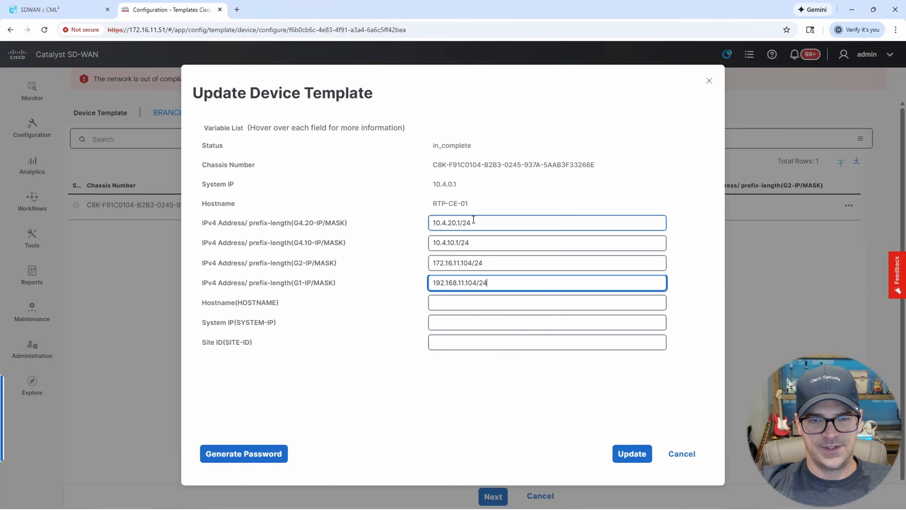
key("Tab")
Set hostname RTP-CE-01, system IP 10.4.0.1 and site ID 4, then save the values.
type("RT")
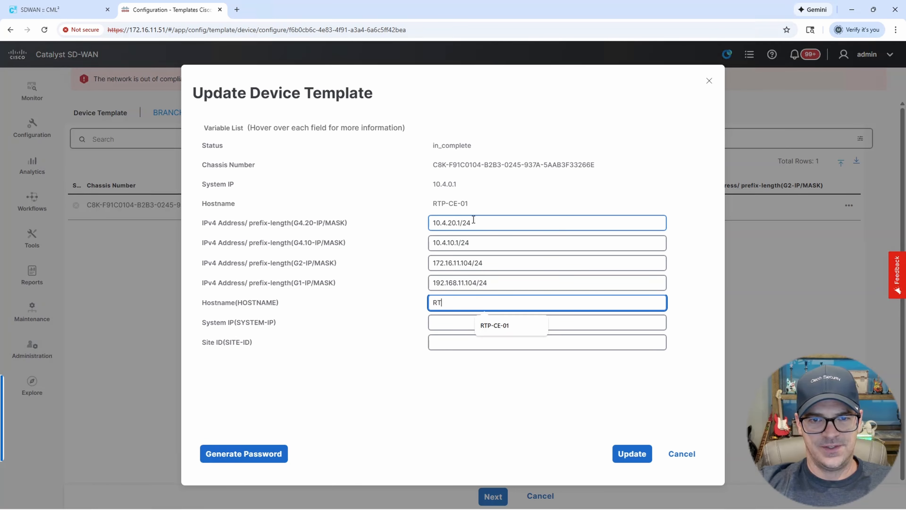
type("P-CE-01")
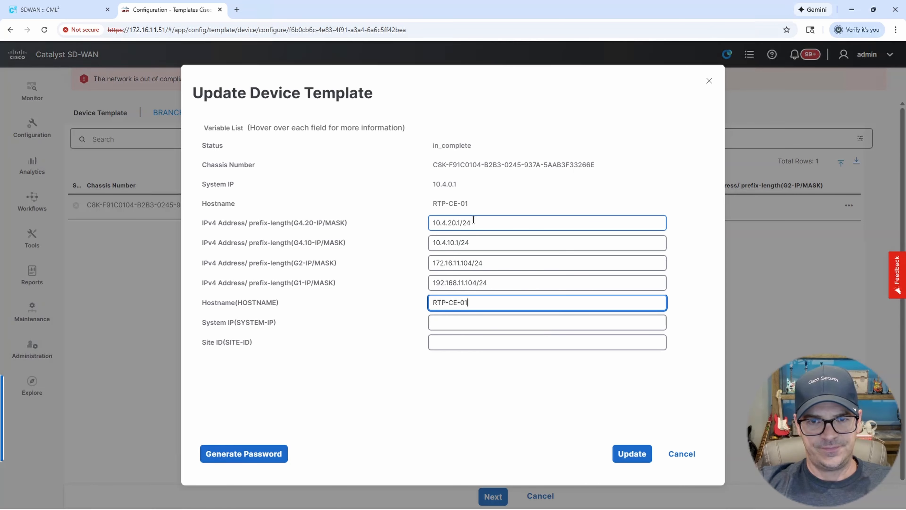
key("Tab")
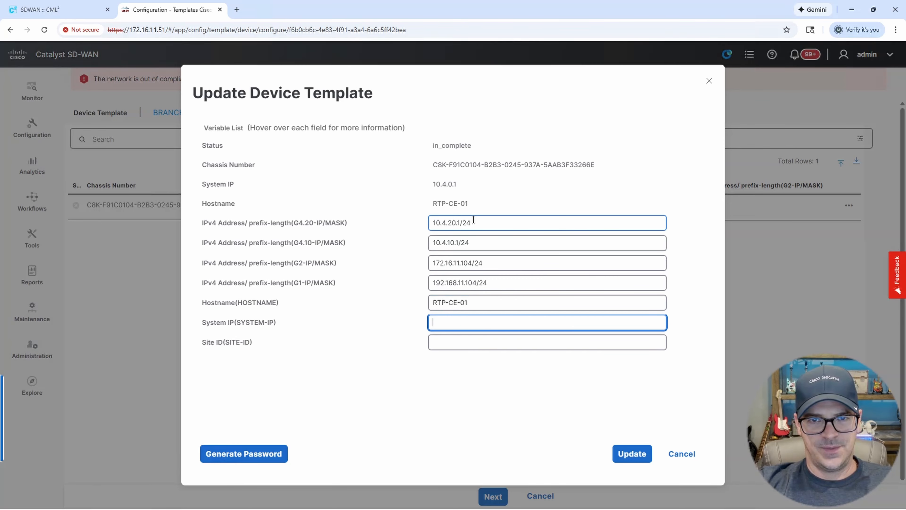
type("10.4.0.1")
key("Tab")
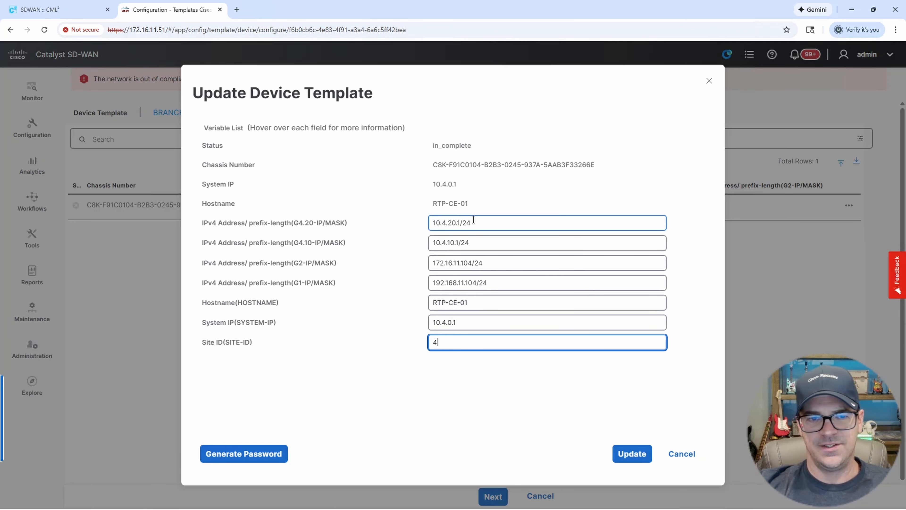
type("4")
left_click(71, 11)
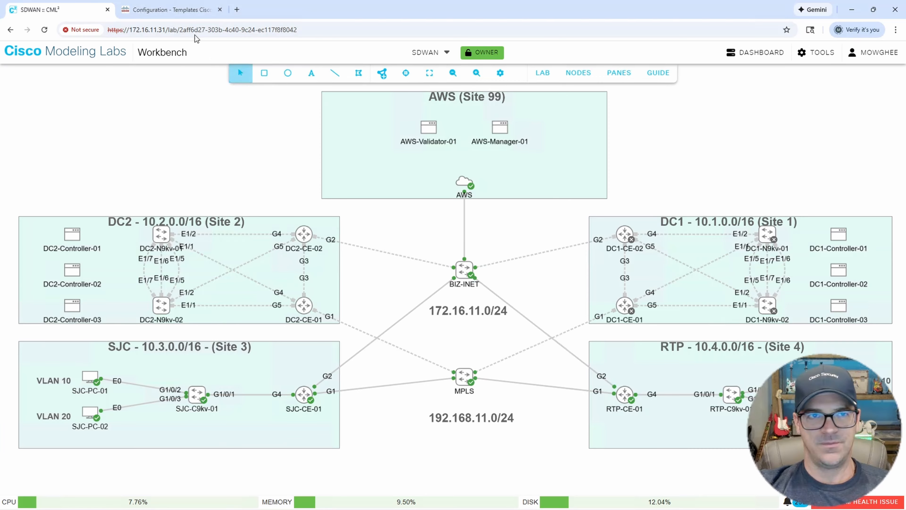
left_click(189, 13)
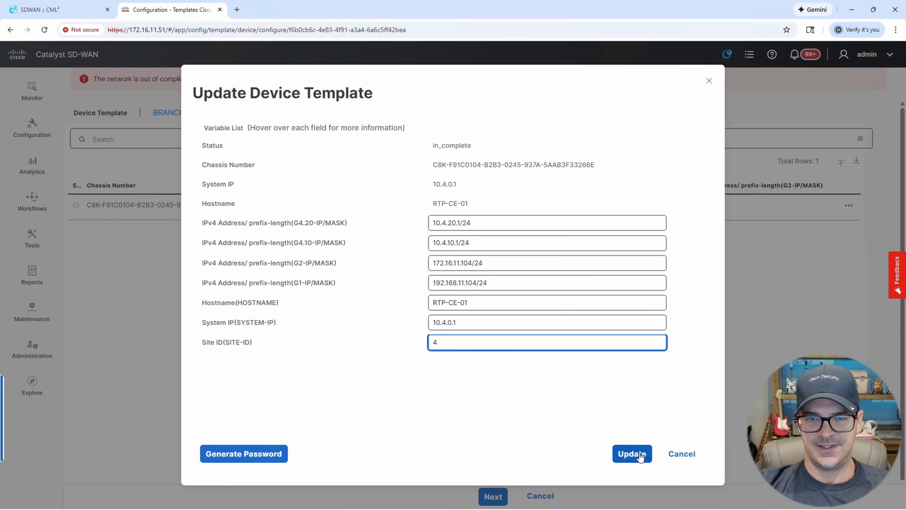
left_click(632, 454)
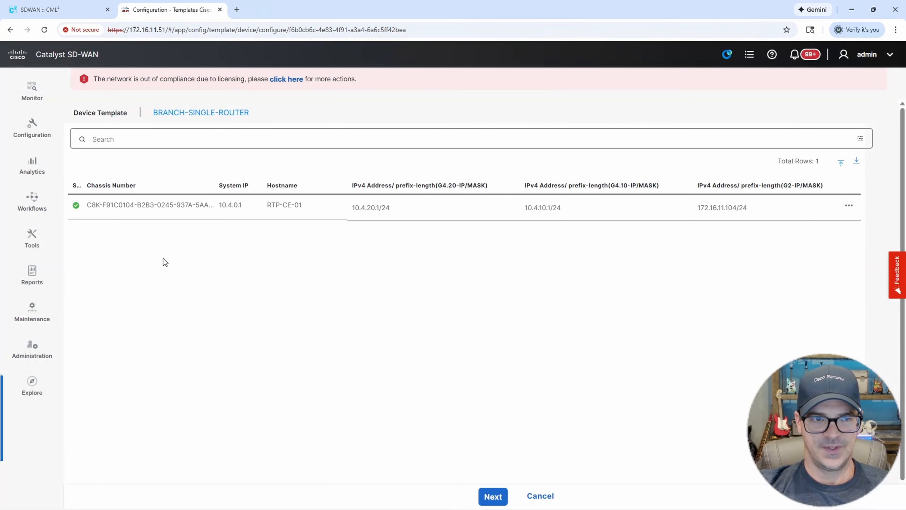
Preview the configuration and push the template to RTP-CE-01.
left_click_drag(85, 184, 175, 195)
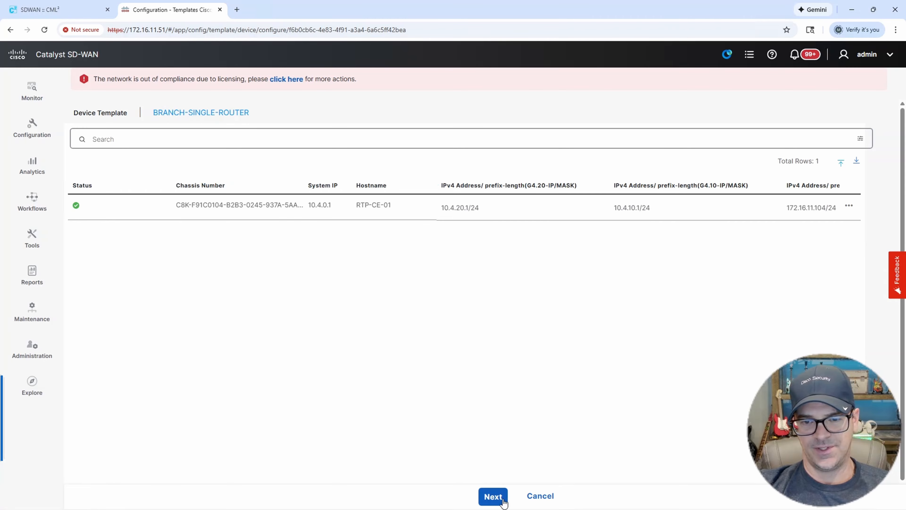
left_click(494, 497)
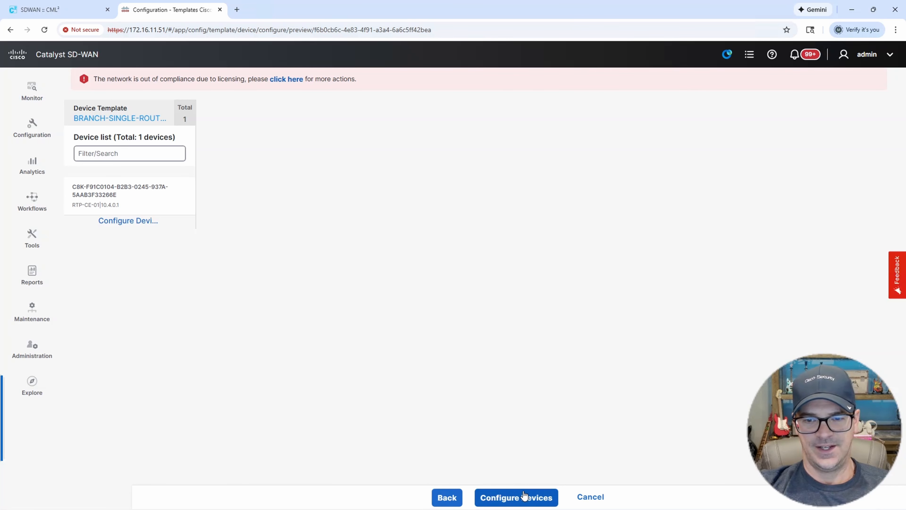
left_click(524, 496)
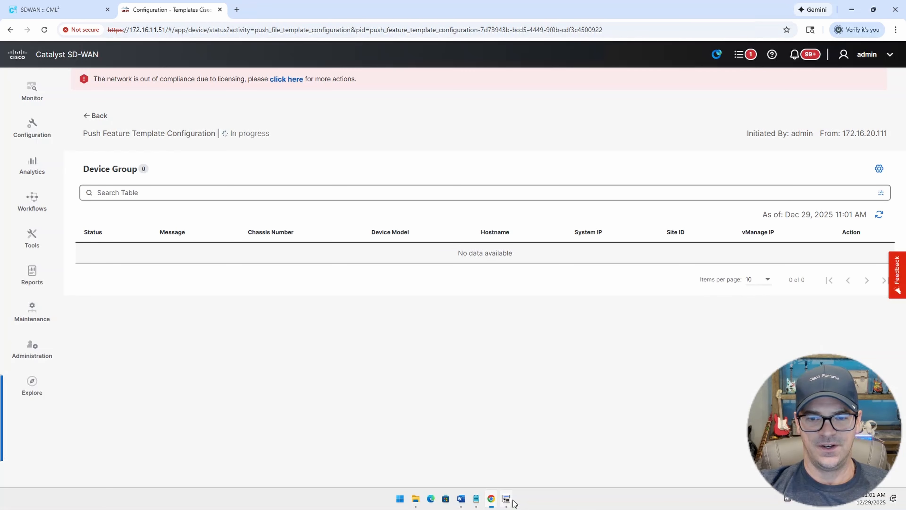
Open the RTP-CE-01 console, log in as admin, and review the configuration-push log lines.
left_click(507, 500)
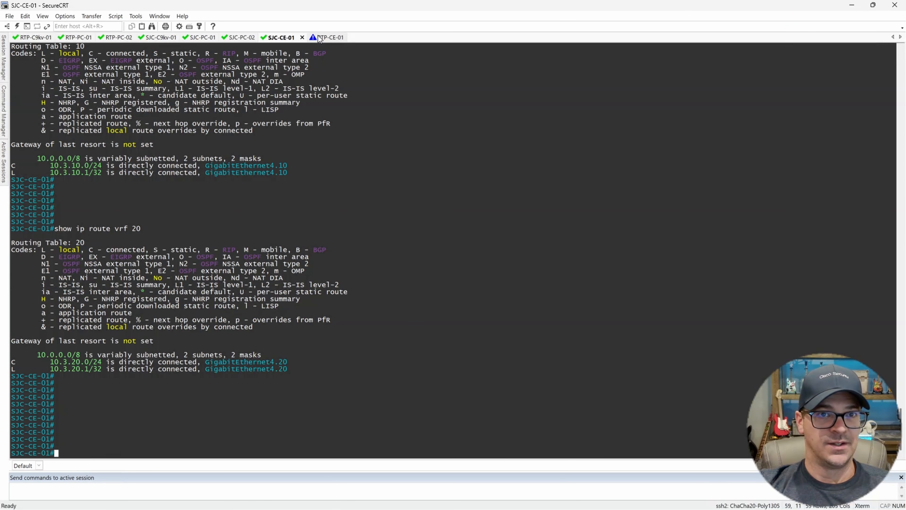
left_click(318, 37)
left_click_drag(329, 10, 548, 38)
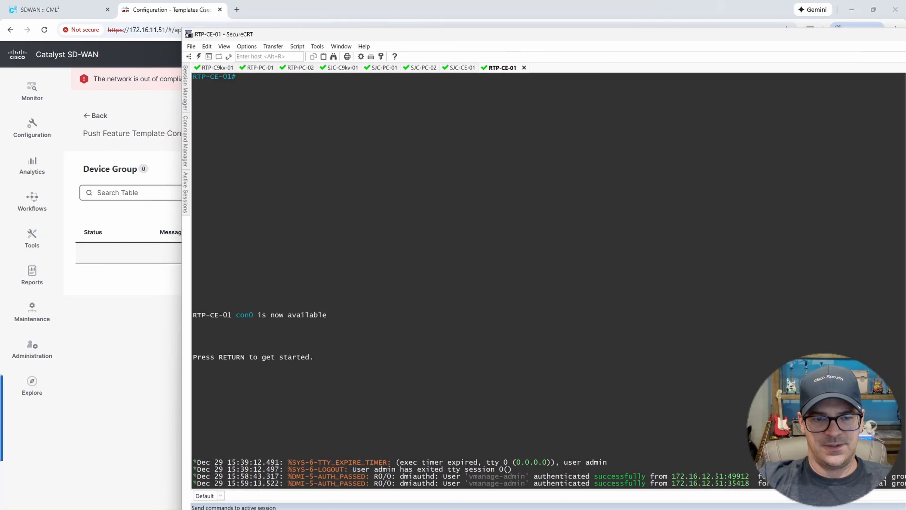
key("Return")
type("admin")
key("Return")
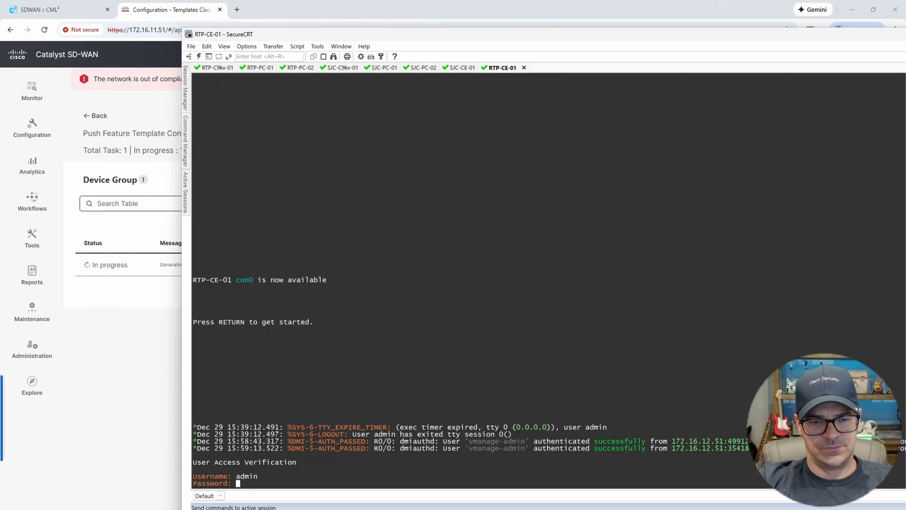
key("Return")
key("Return")
key("Return")
key("Return")
key("Return")
key("Return")
key("Return")
key("Return")
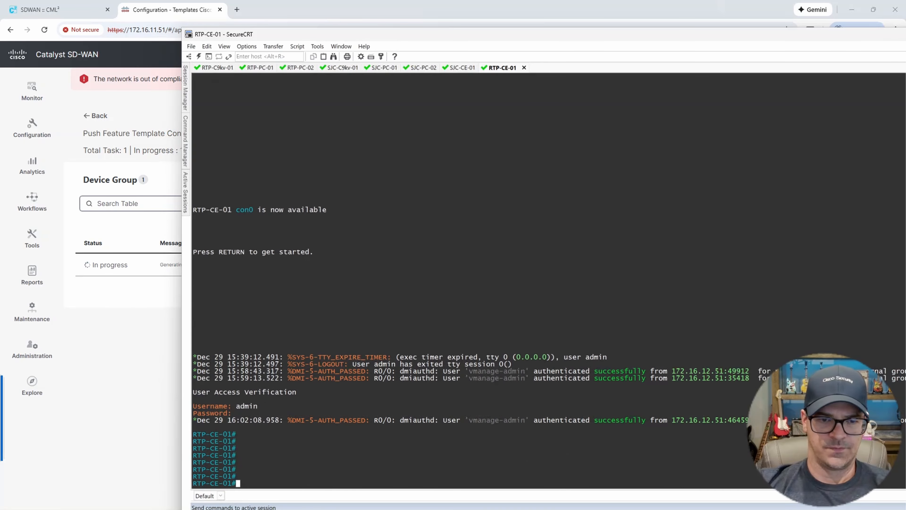
key("Return")
key("Return")
key("Return")
key("Return")
key("Return")
key("Return")
key("Return")
key("Return")
key("Return")
key("Return")
key("Return")
key("Return")
key("Return")
key("Return")
key("Return")
key("Return")
key("Return")
key("Return")
key("Return")
key("Return")
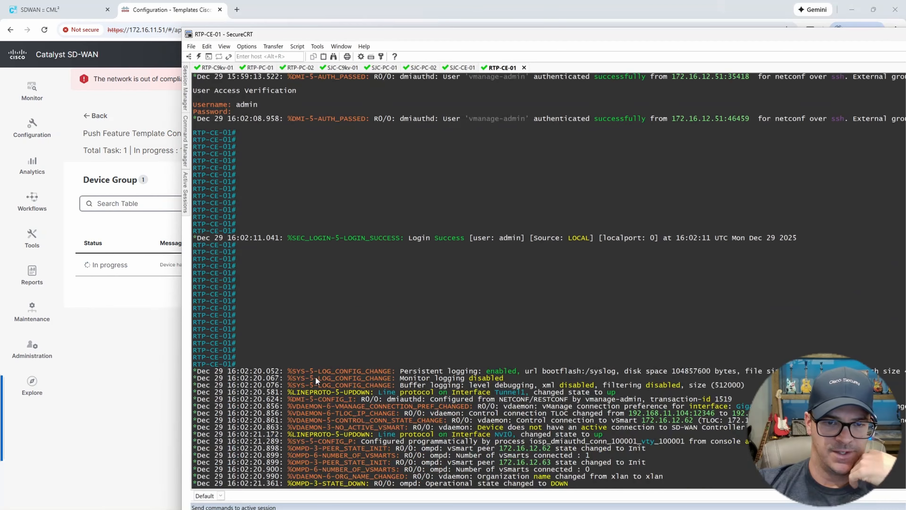
left_click_drag(195, 371, 682, 475)
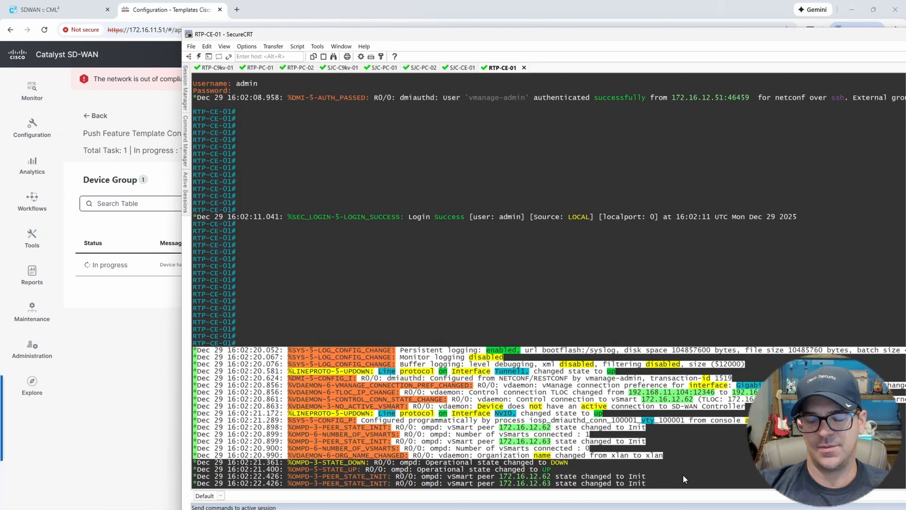